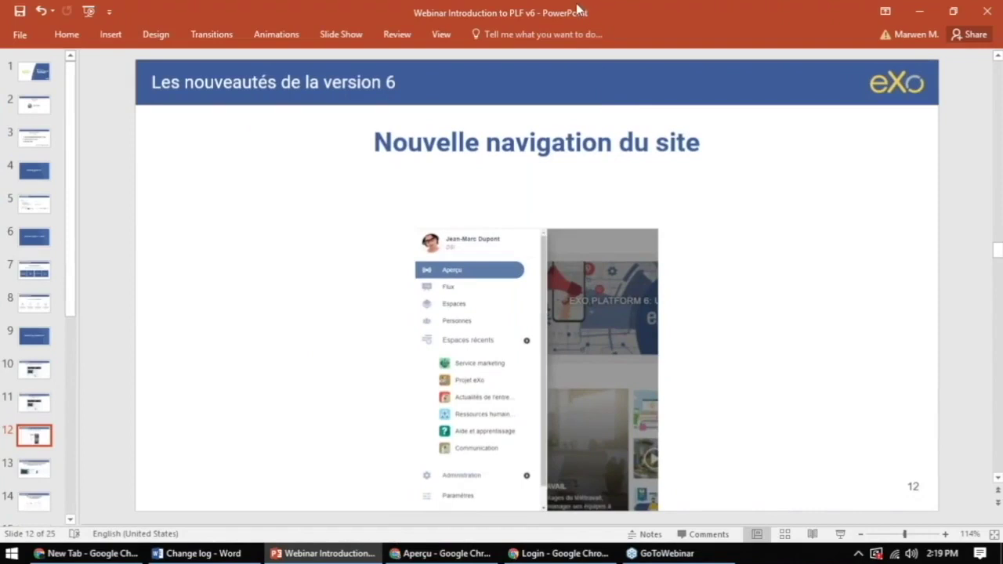
Switch from the presentation to the eXo Digital Workplace in Chrome and open its Flux page
{"action": "left_click", "coordinate": [920, 12]}
{"action": "left_click", "coordinate": [424, 75]}
{"action": "left_click", "coordinate": [21, 76]}
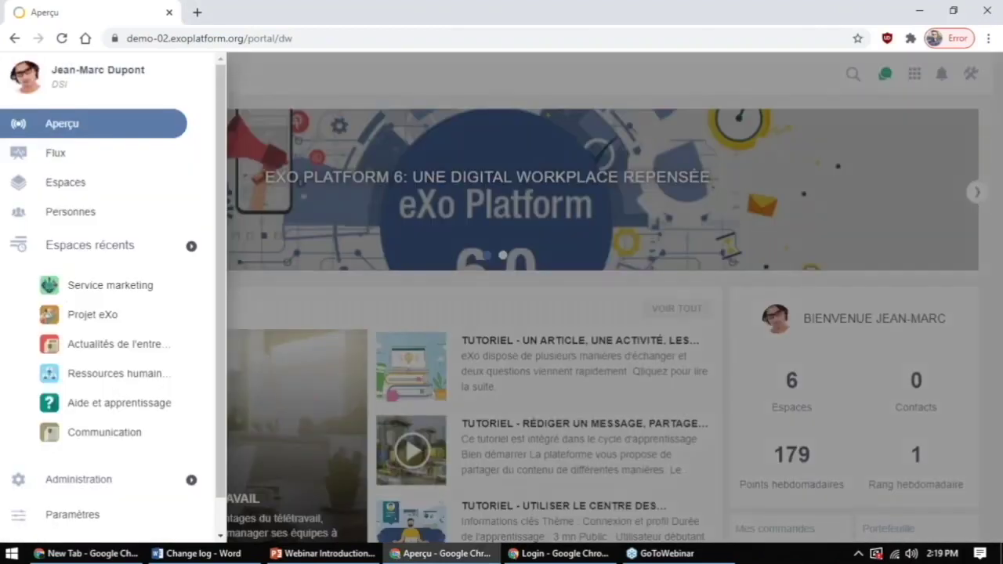
{"action": "left_click", "coordinate": [62, 153]}
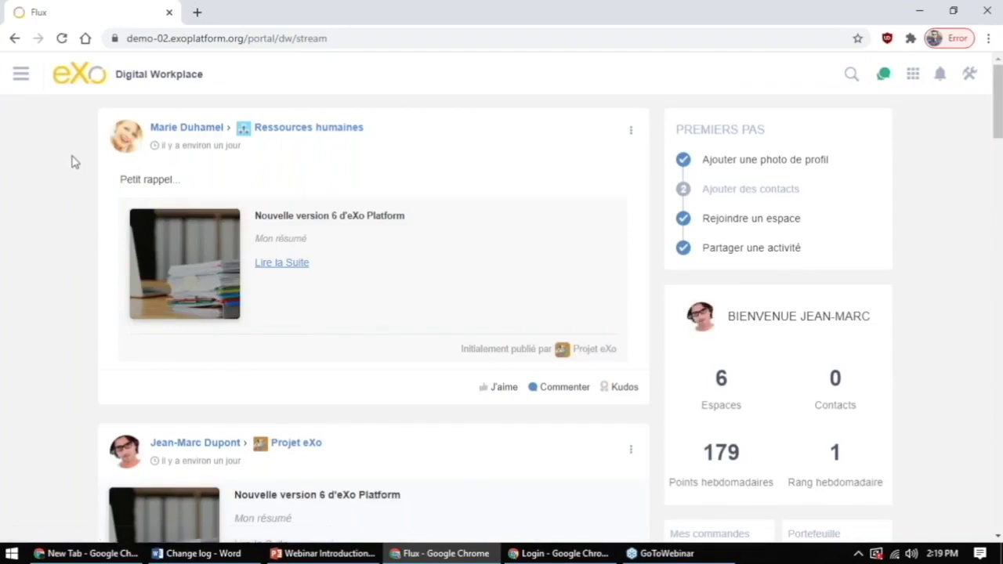
Look through the posts in the Flux activity stream and return to its beginning
{"action": "scroll", "coordinate": [71, 162], "scroll_direction": "down", "scroll_amount": 3}
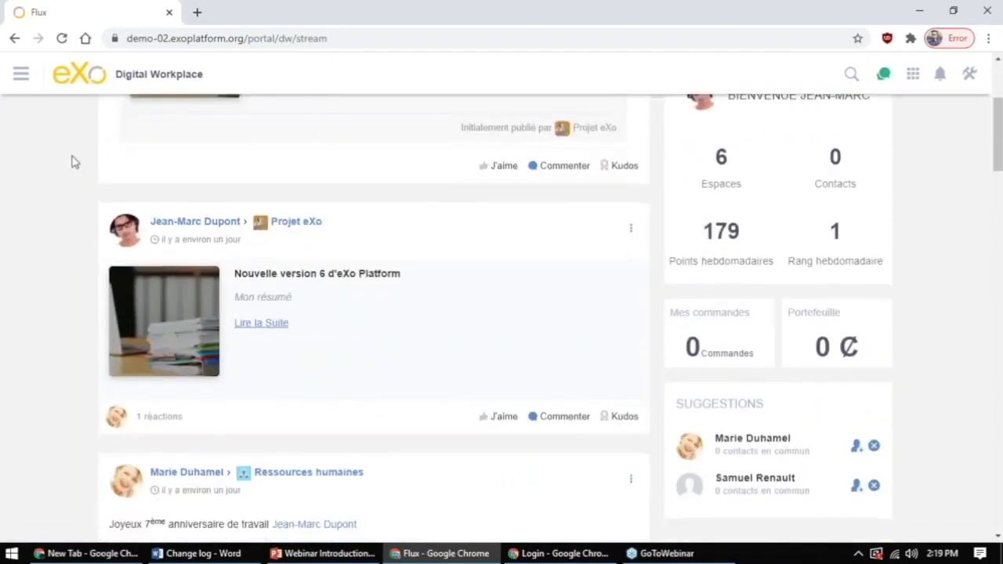
{"action": "scroll", "coordinate": [71, 162], "scroll_direction": "down", "scroll_amount": 3}
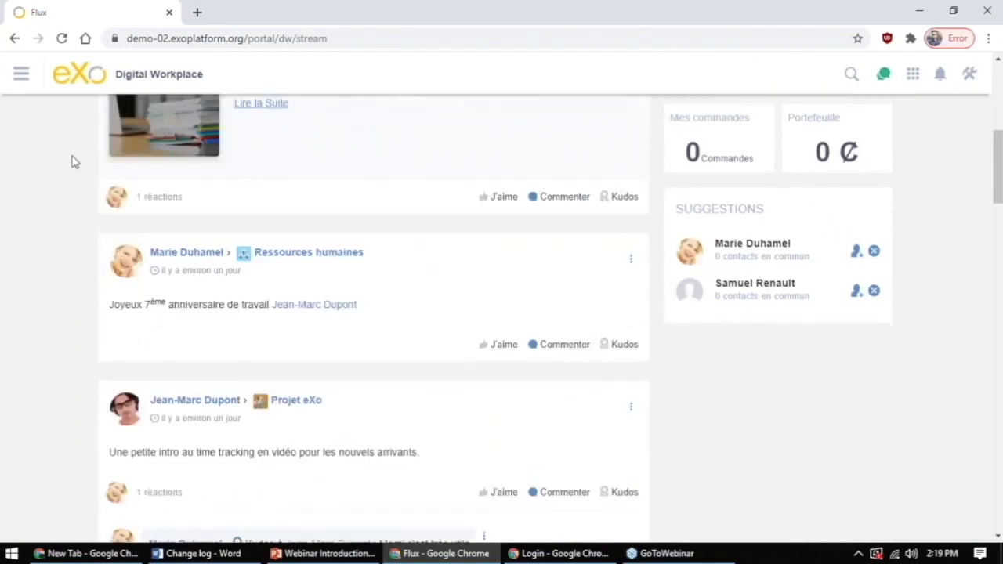
{"action": "scroll", "coordinate": [72, 162], "scroll_direction": "down", "scroll_amount": 3}
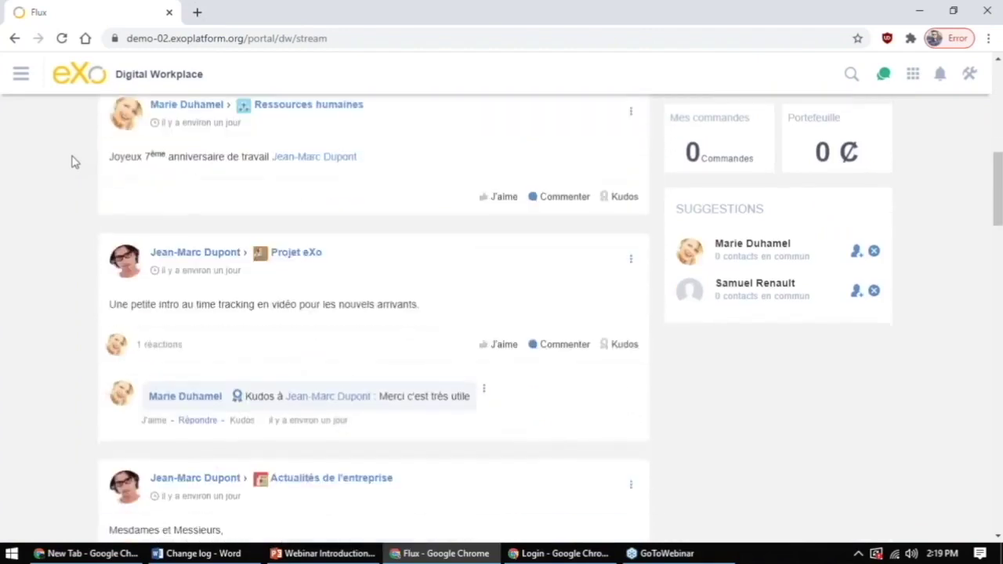
{"action": "scroll", "coordinate": [72, 162], "scroll_direction": "down", "scroll_amount": 4}
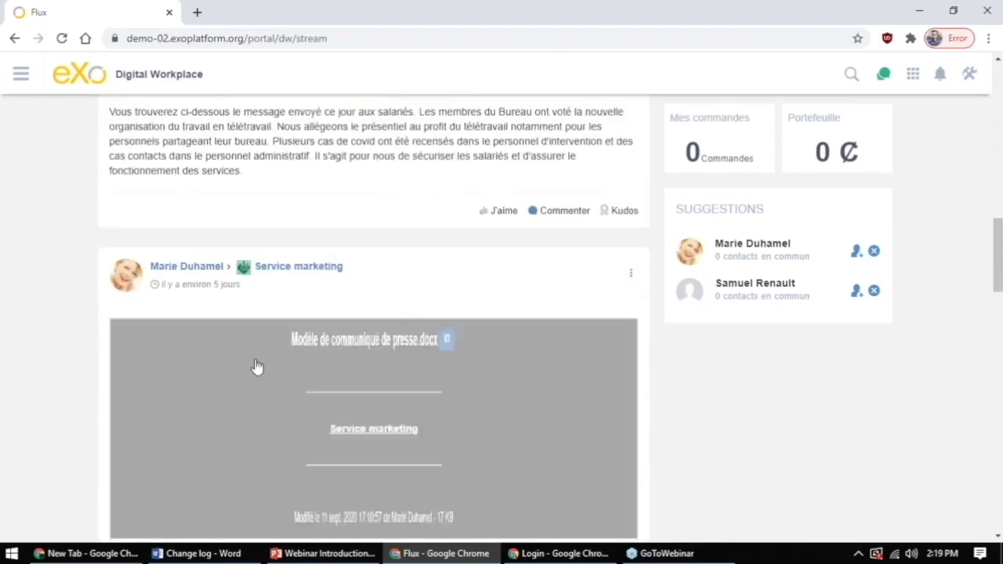
{"action": "scroll", "coordinate": [259, 352], "scroll_direction": "down", "scroll_amount": 4}
{"action": "scroll", "coordinate": [349, 243], "scroll_direction": "down", "scroll_amount": 5}
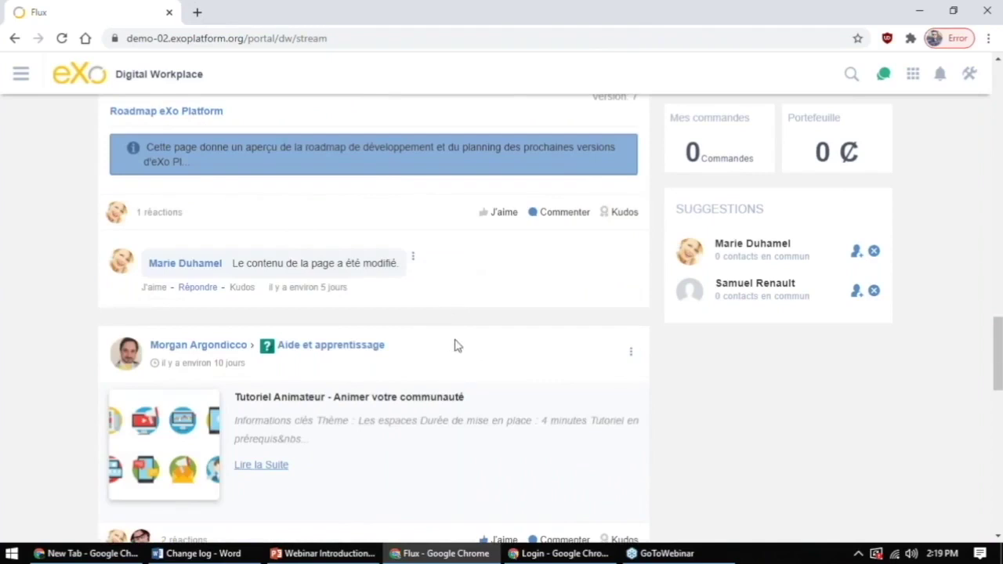
{"action": "scroll", "coordinate": [457, 346], "scroll_direction": "down", "scroll_amount": 2}
{"action": "scroll", "coordinate": [455, 337], "scroll_direction": "up", "scroll_amount": 10}
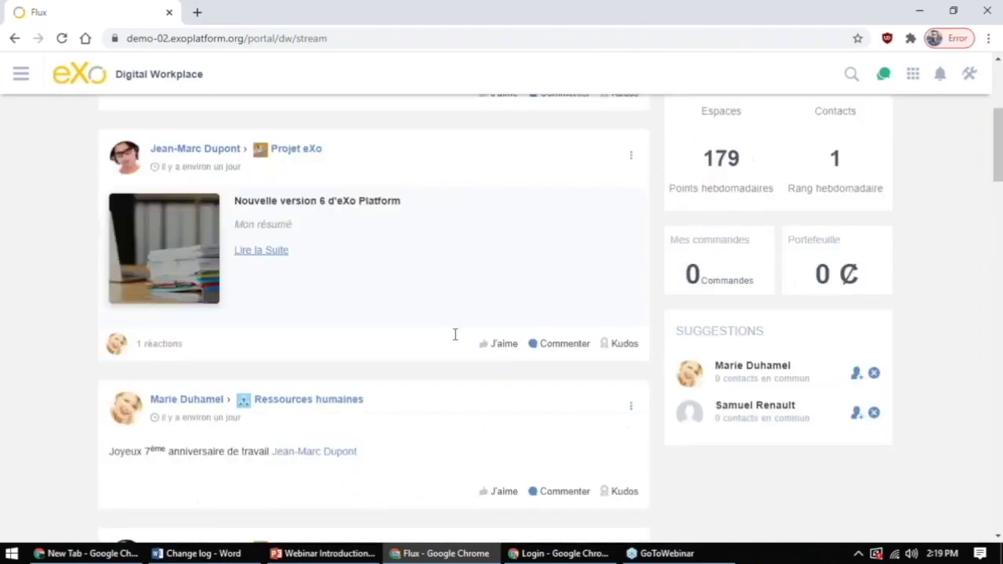
{"action": "scroll", "coordinate": [455, 335], "scroll_direction": "up", "scroll_amount": 4}
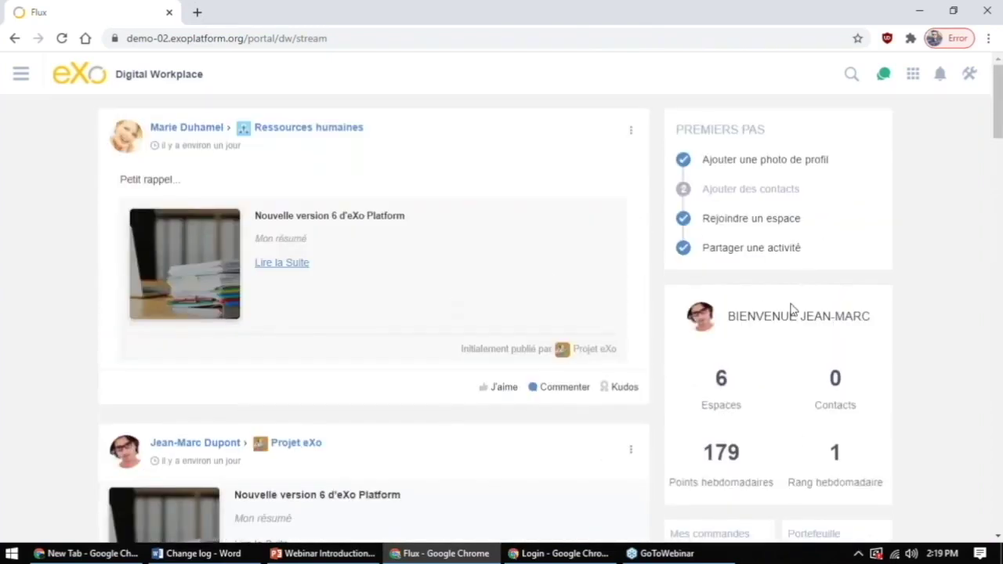
Set Flux as the personal home page from the site navigation and check its home marker
{"action": "left_click", "coordinate": [21, 76]}
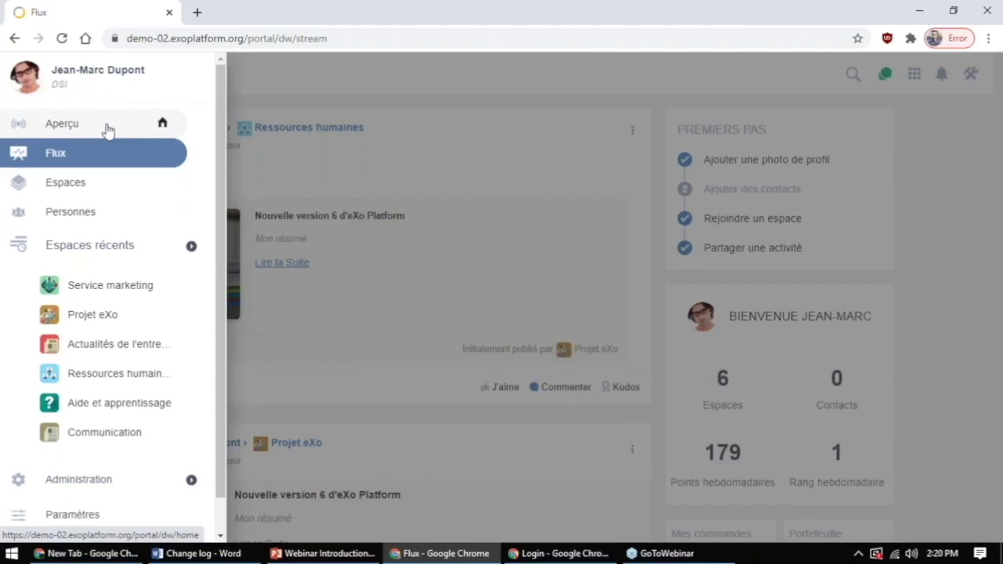
{"action": "left_click", "coordinate": [303, 101]}
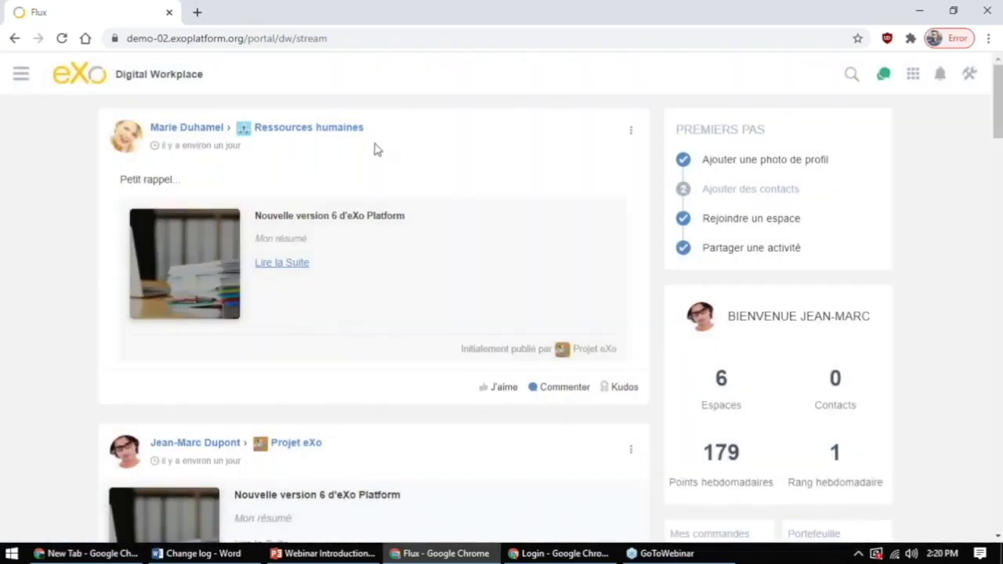
{"action": "left_click", "coordinate": [22, 76]}
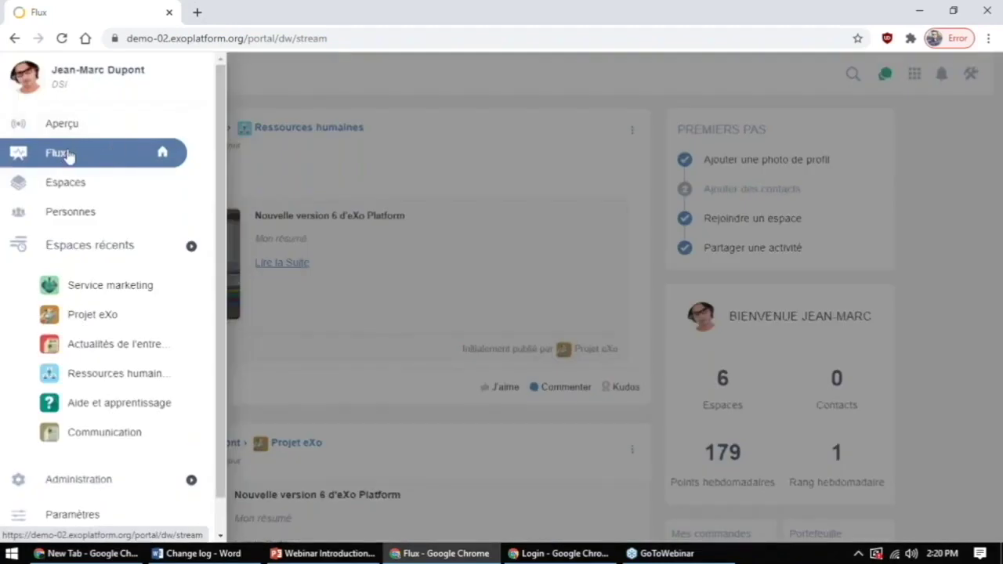
{"action": "left_click", "coordinate": [162, 154]}
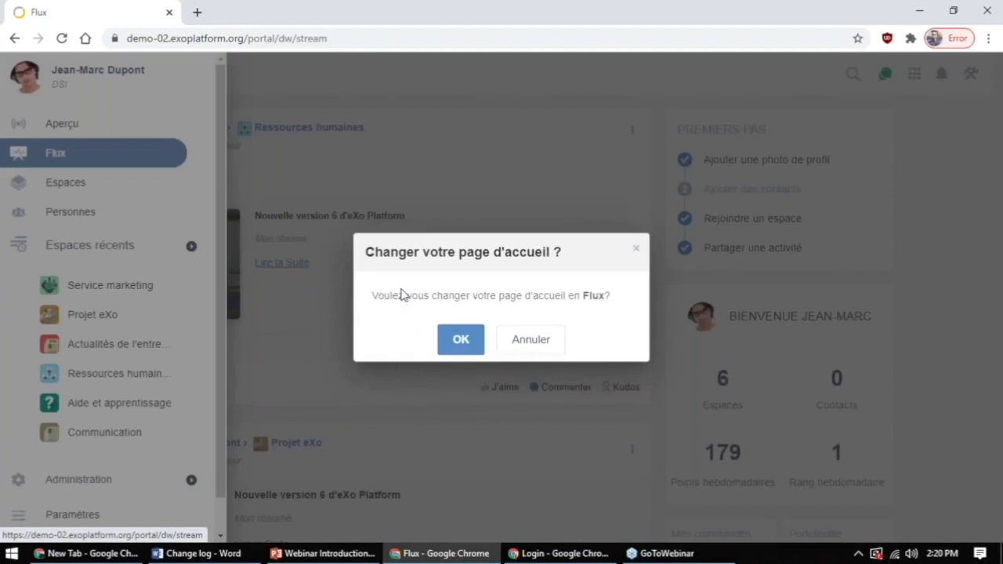
{"action": "left_click_drag", "start_coordinate": [379, 298], "coordinate": [546, 298]}
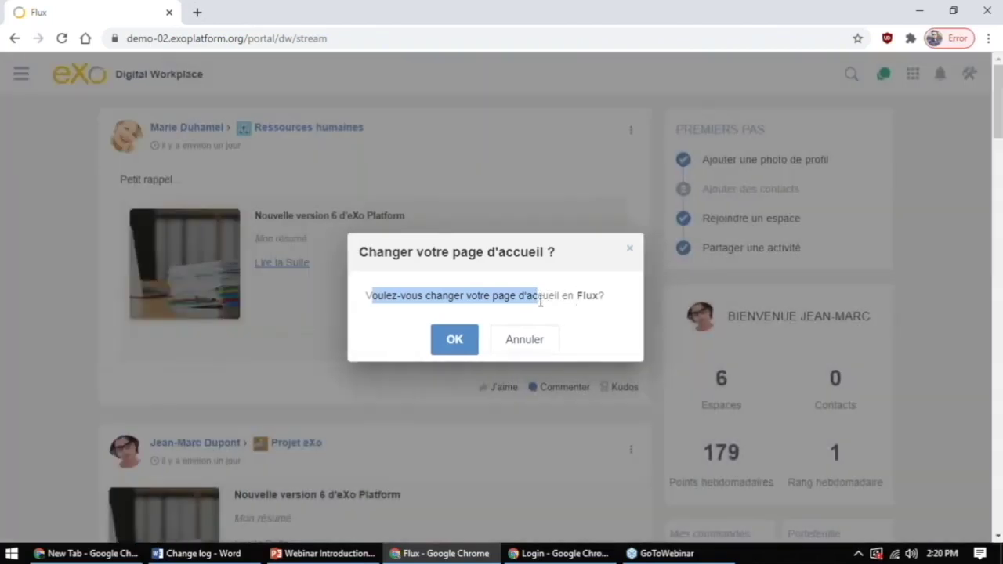
{"action": "left_click", "coordinate": [455, 340]}
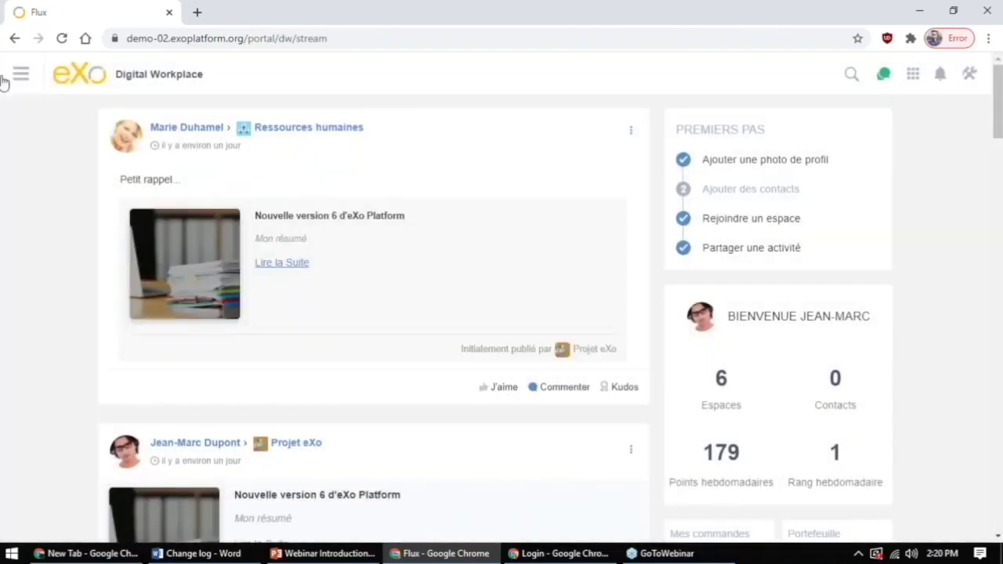
{"action": "left_click", "coordinate": [17, 76]}
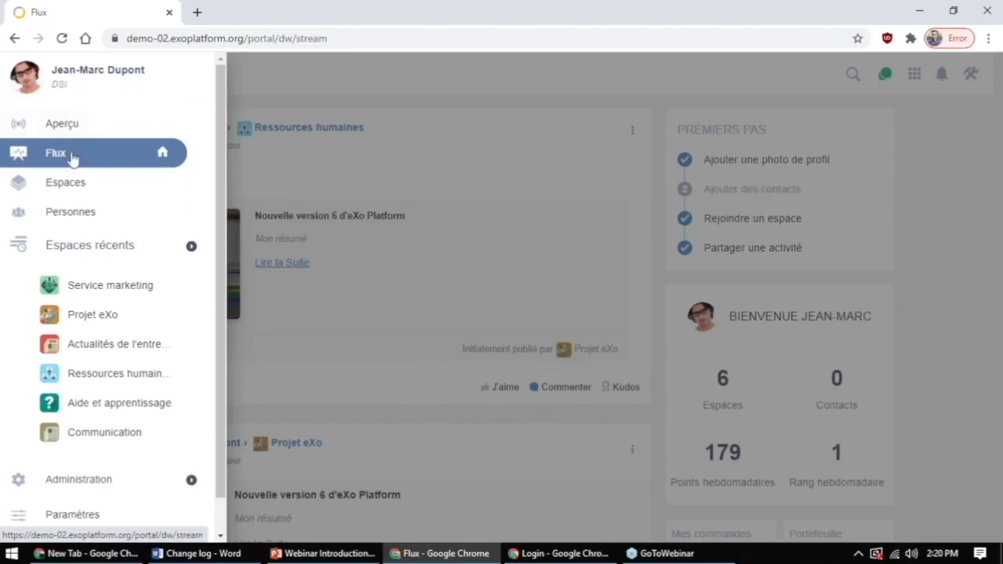
{"action": "left_click", "coordinate": [372, 100]}
Load the root address demo-02.exoplatform.org in a new tab, replacing the old one, and follow the site logo to test the home page
{"action": "left_click_drag", "start_coordinate": [245, 38], "coordinate": [129, 39]}
{"action": "key", "text": "ctrl+c"}
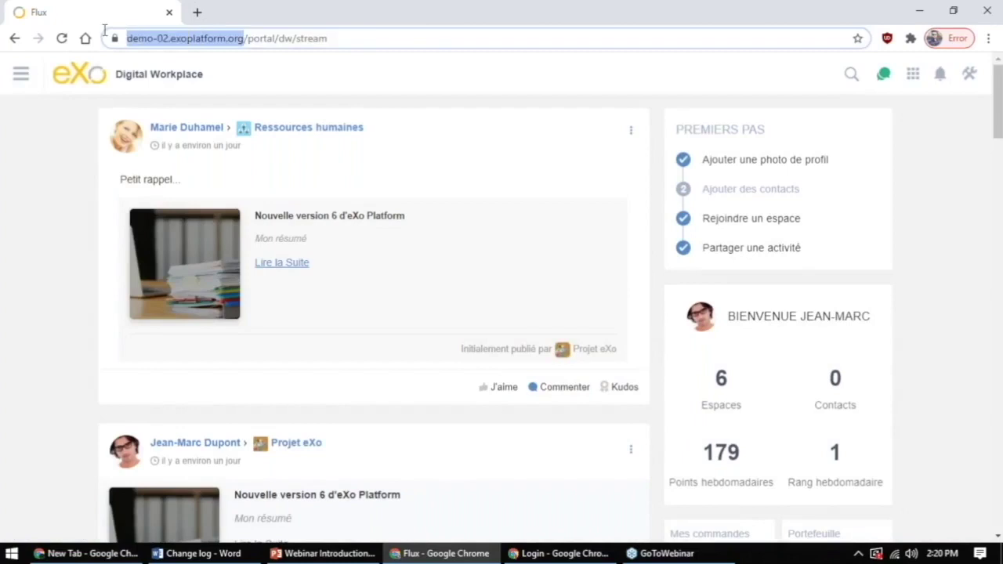
{"action": "left_click", "coordinate": [197, 11]}
{"action": "key", "text": "ctrl+v"}
{"action": "key", "text": "Return"}
{"action": "left_click", "coordinate": [169, 12]}
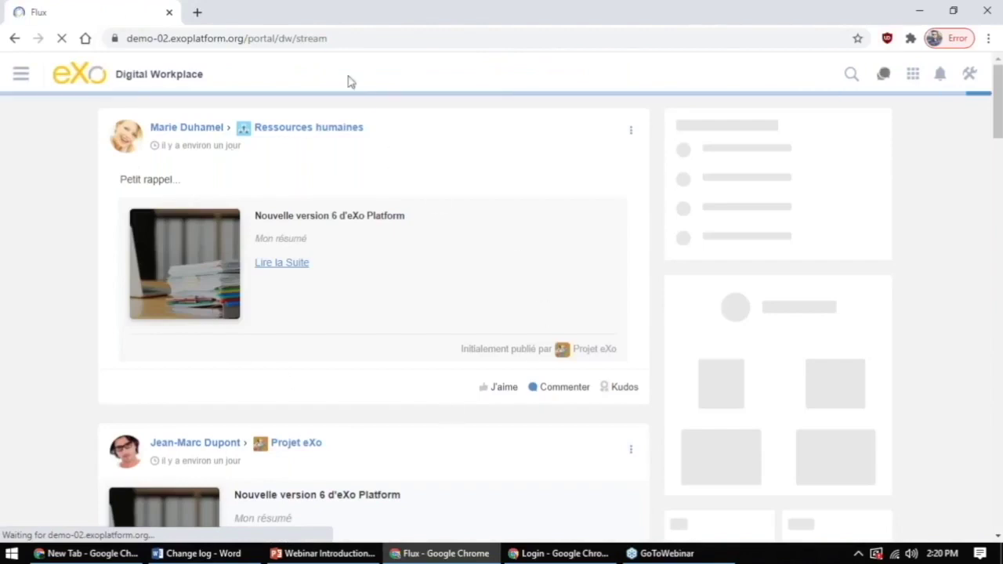
{"action": "double_click", "coordinate": [320, 37]}
{"action": "left_click", "coordinate": [78, 197]}
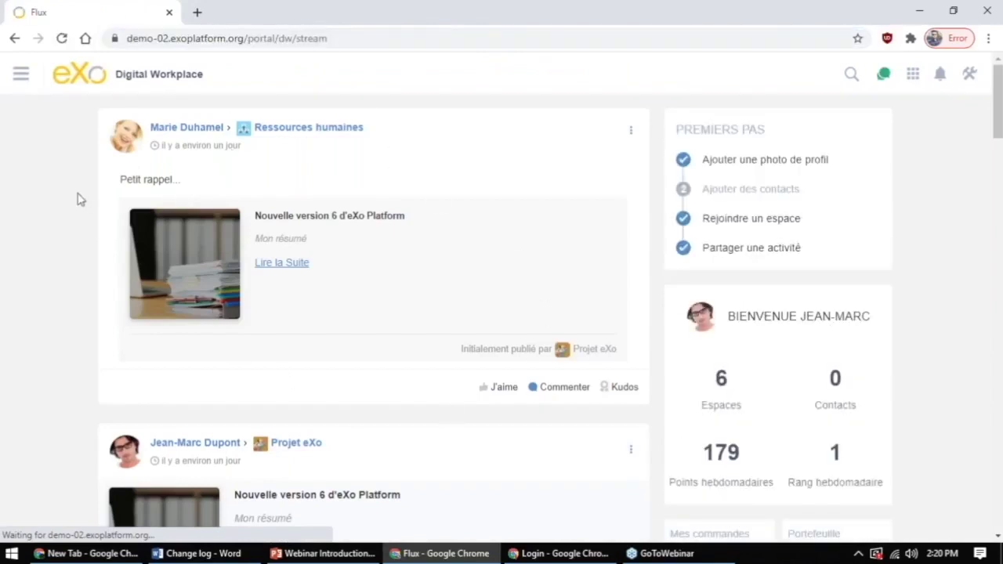
{"action": "left_click", "coordinate": [92, 76]}
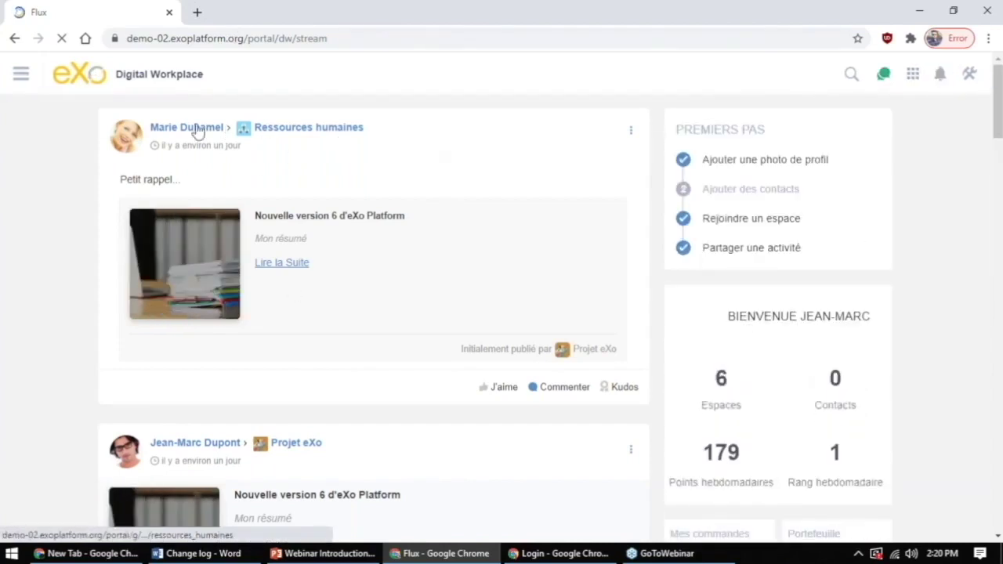
Open the Ressources humaines space from the recent spaces and set it as the personal home page
{"action": "left_click", "coordinate": [23, 76]}
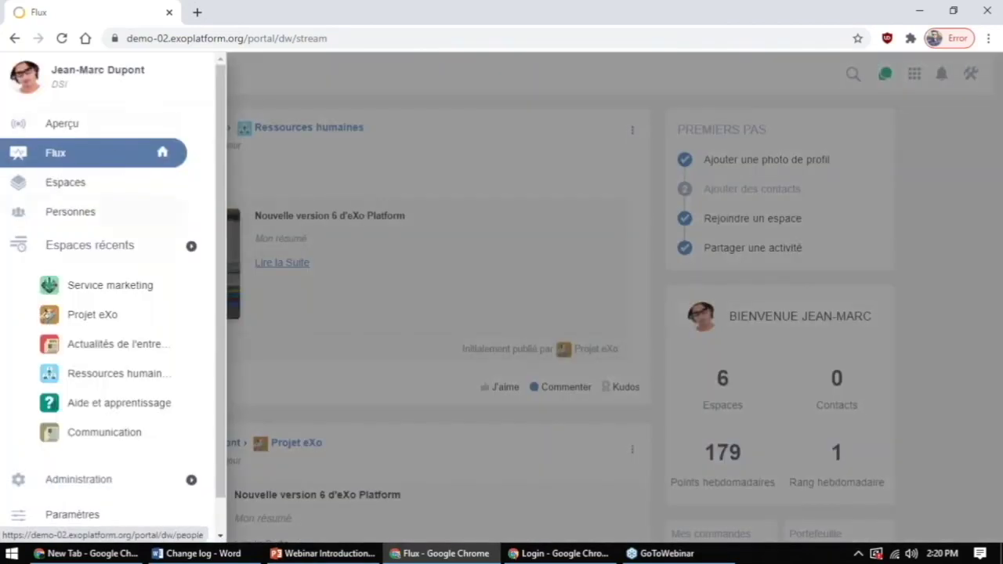
{"action": "mouse_move", "coordinate": [148, 294]}
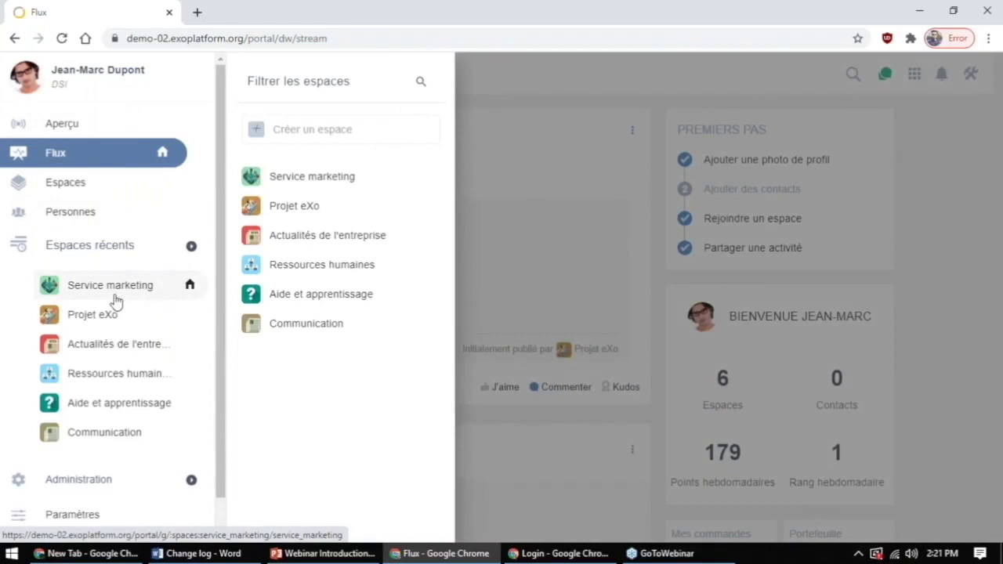
{"action": "left_click", "coordinate": [114, 374]}
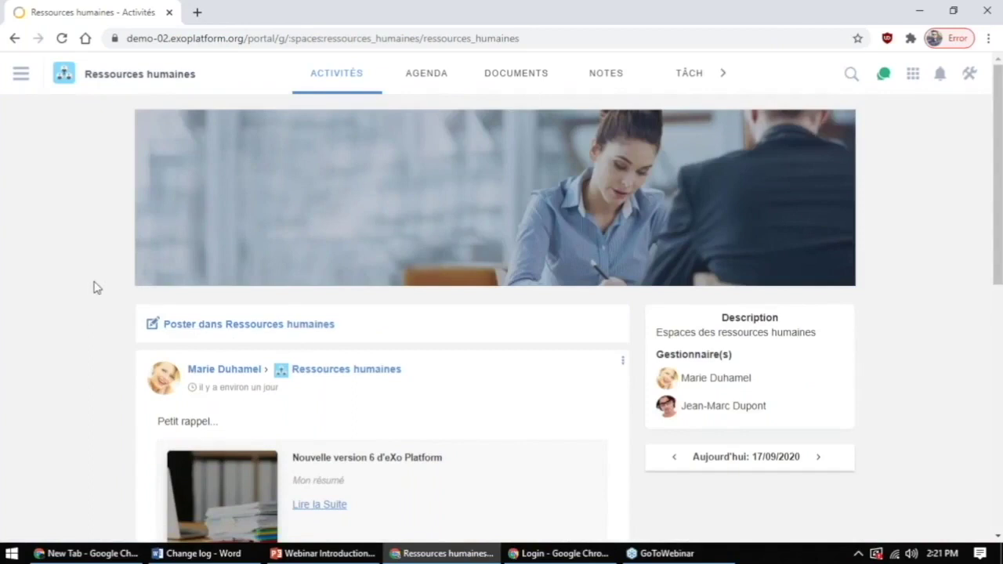
{"action": "left_click", "coordinate": [33, 88]}
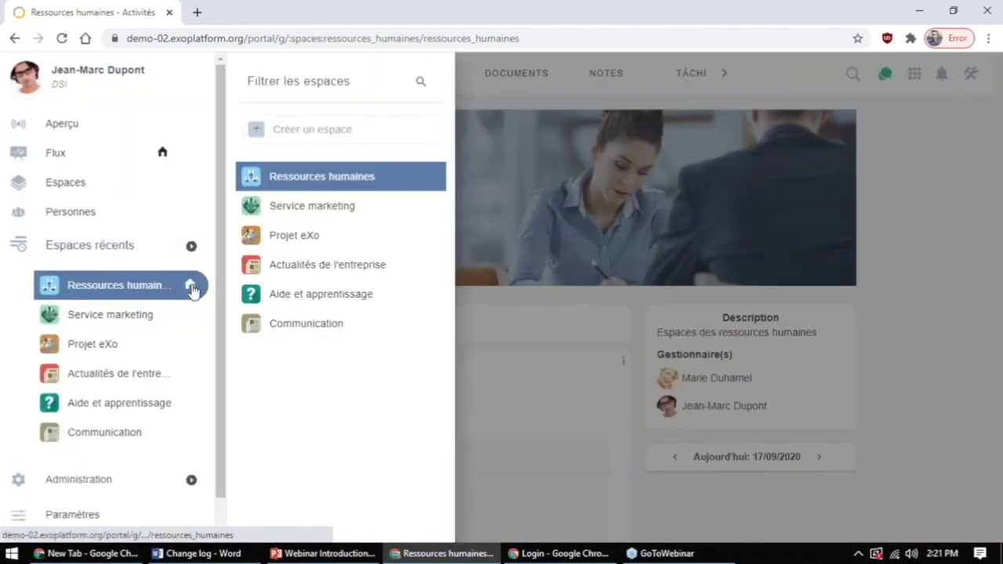
{"action": "left_click", "coordinate": [191, 287]}
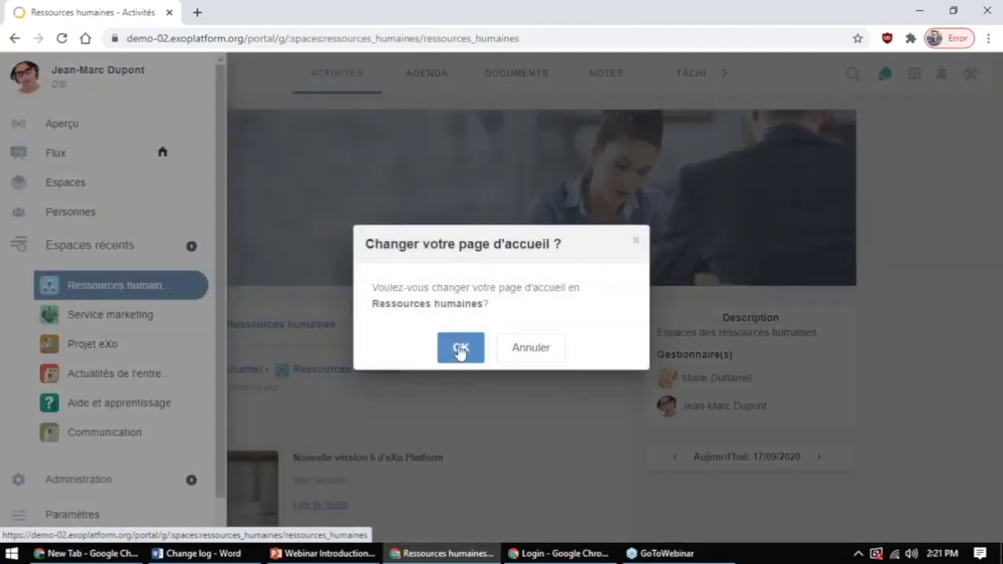
{"action": "left_click", "coordinate": [460, 351]}
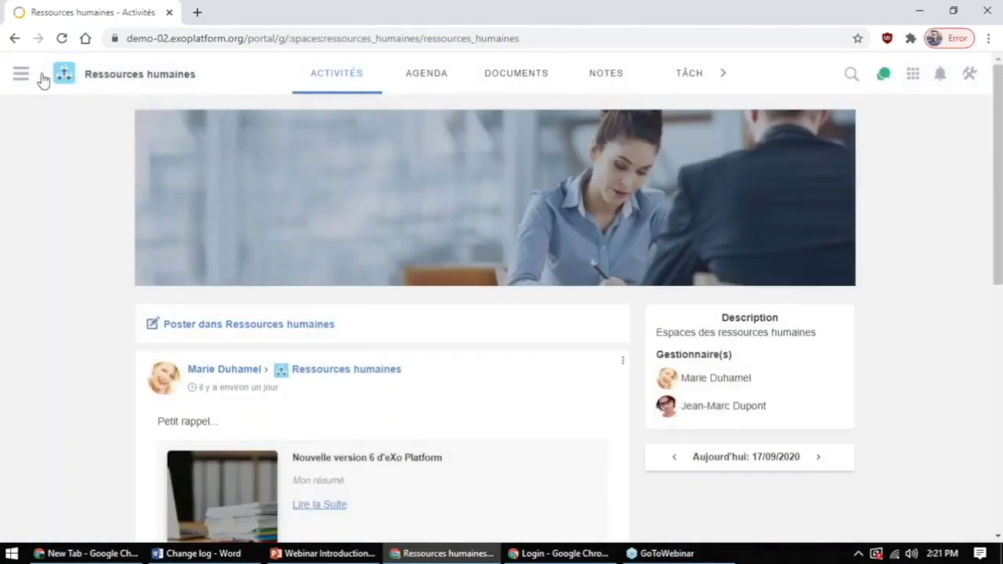
Test the new home page by loading only the site's root address in a fresh tab and closing the old tab
{"action": "left_click_drag", "start_coordinate": [245, 38], "coordinate": [128, 37]}
{"action": "key", "text": "ctrl+c"}
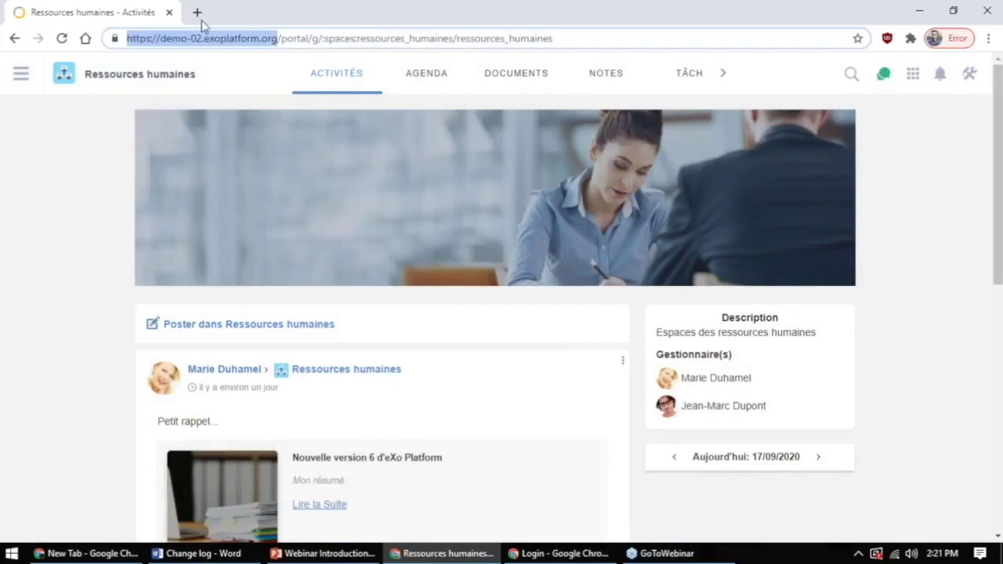
{"action": "left_click", "coordinate": [197, 12]}
{"action": "key", "text": "ctrl+v"}
{"action": "key", "text": "Return"}
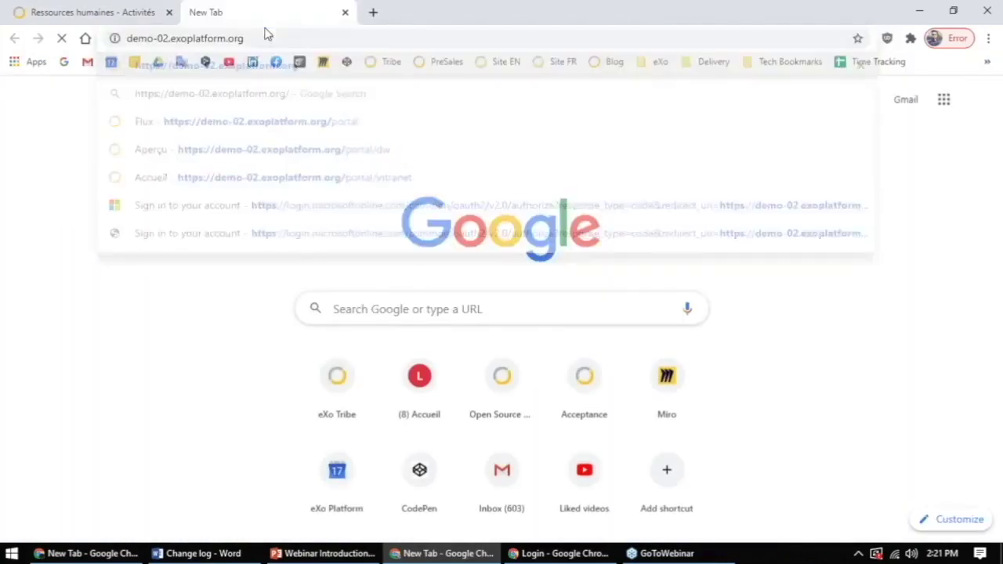
{"action": "left_click", "coordinate": [169, 12]}
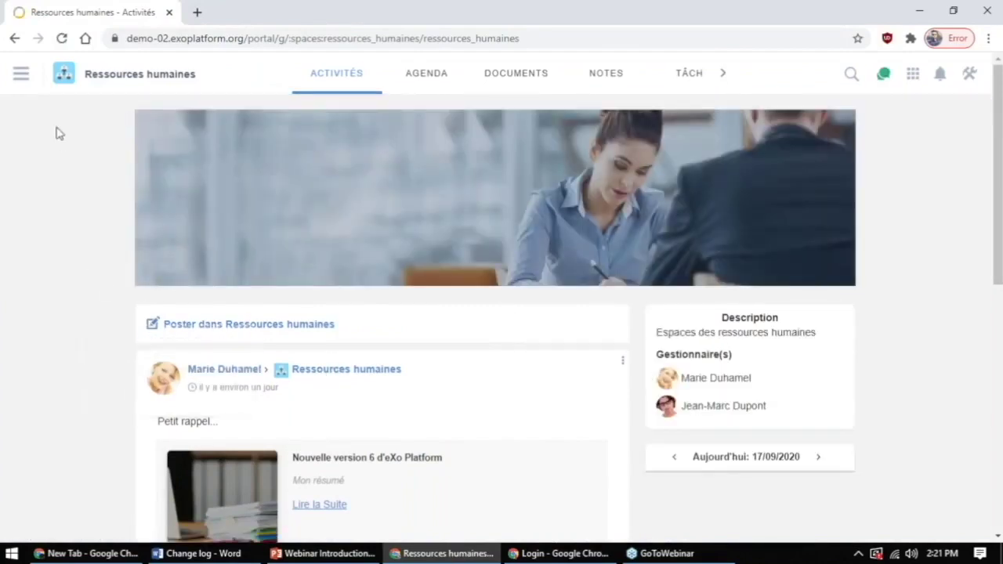
Go to the Aperçu page through the site navigation
{"action": "left_click", "coordinate": [26, 75]}
{"action": "left_click", "coordinate": [65, 182]}
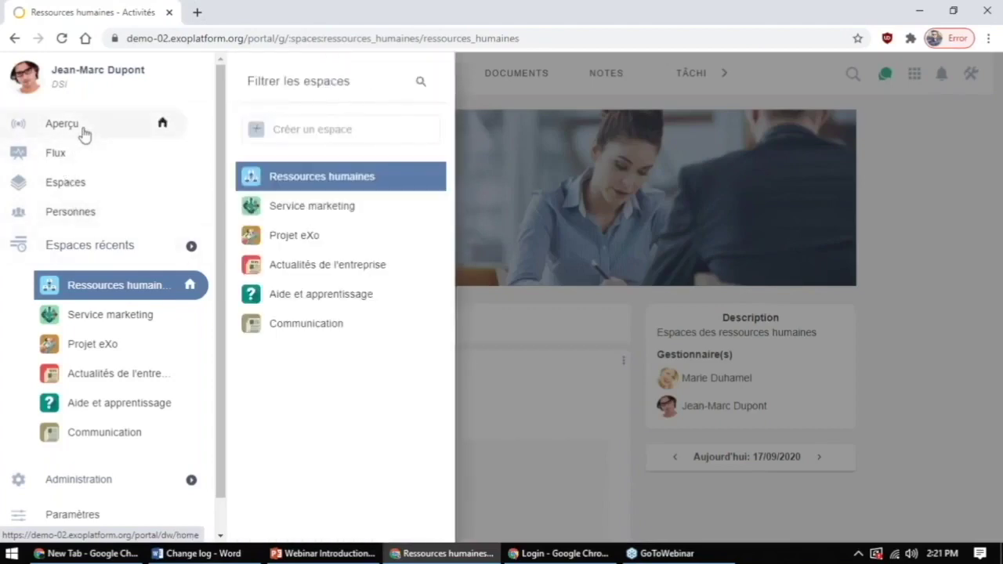
{"action": "left_click", "coordinate": [79, 128]}
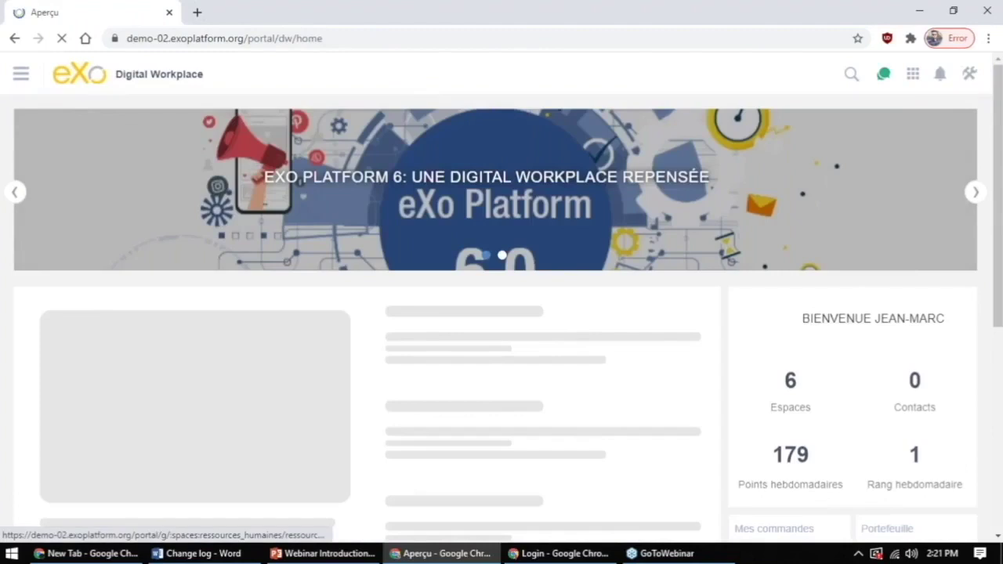
Show the full list of recent spaces with its filter field, and display the Administration entries in the site navigation
{"action": "left_click", "coordinate": [22, 76]}
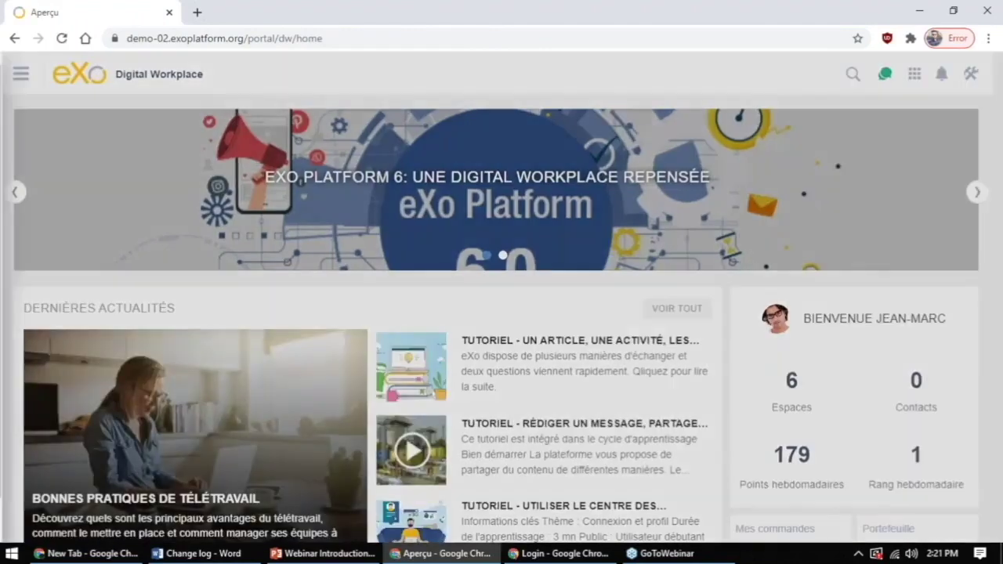
{"action": "left_click", "coordinate": [105, 247]}
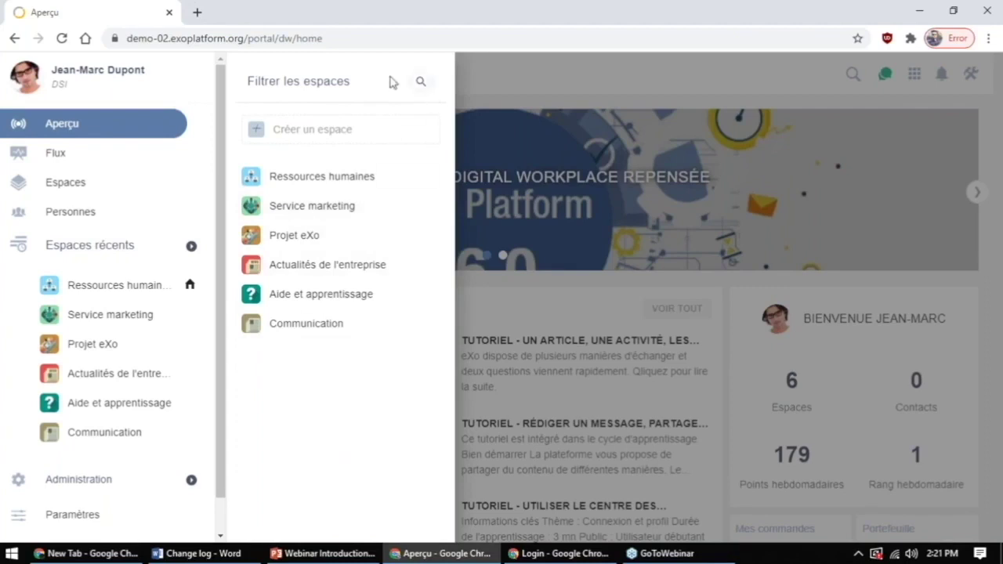
{"action": "left_click", "coordinate": [421, 83]}
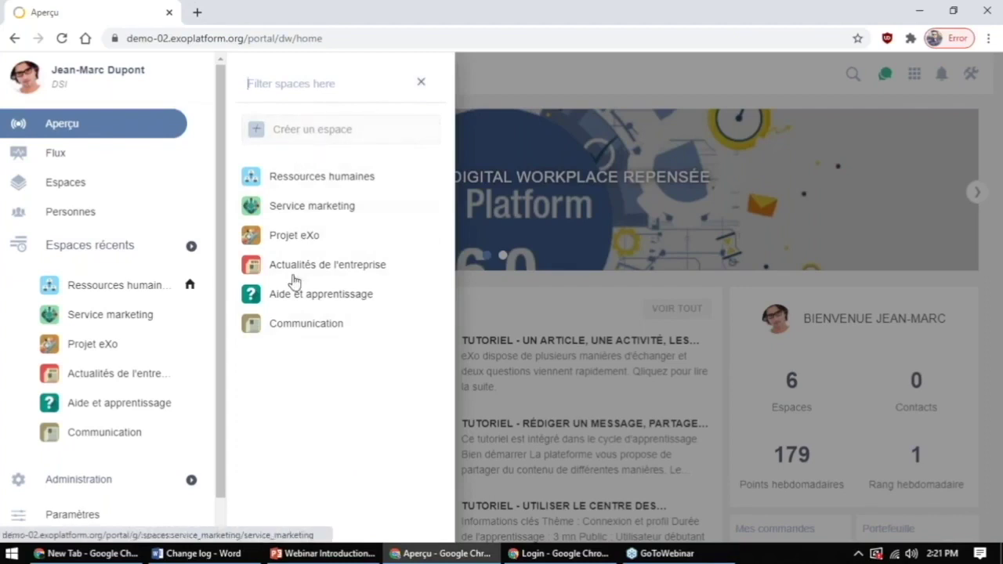
{"action": "mouse_move", "coordinate": [149, 489]}
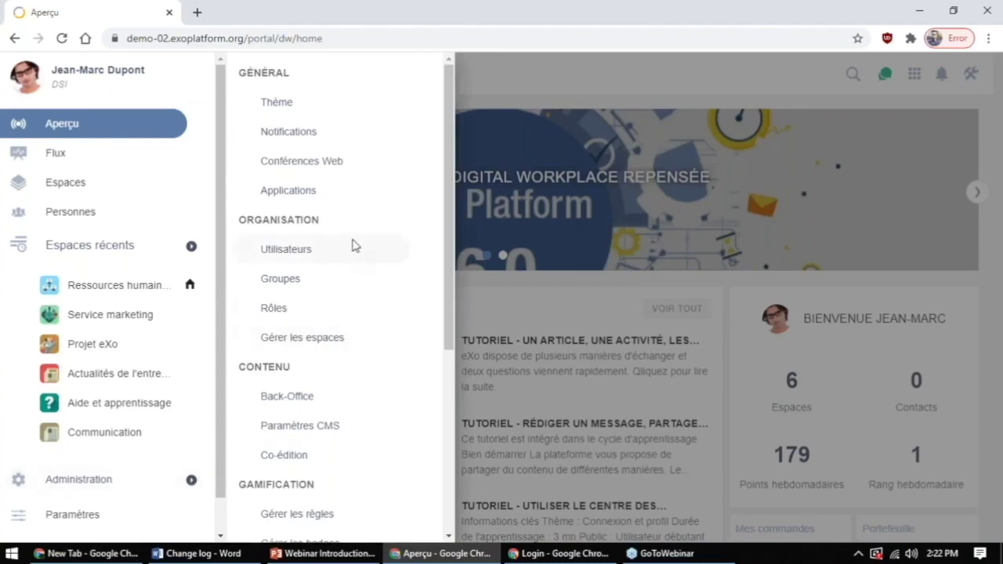
Open the Thème administration page and review its company name, logo and theme colour settings
{"action": "scroll", "coordinate": [352, 246], "scroll_direction": "down", "scroll_amount": 3}
{"action": "scroll", "coordinate": [352, 246], "scroll_direction": "up", "scroll_amount": 3}
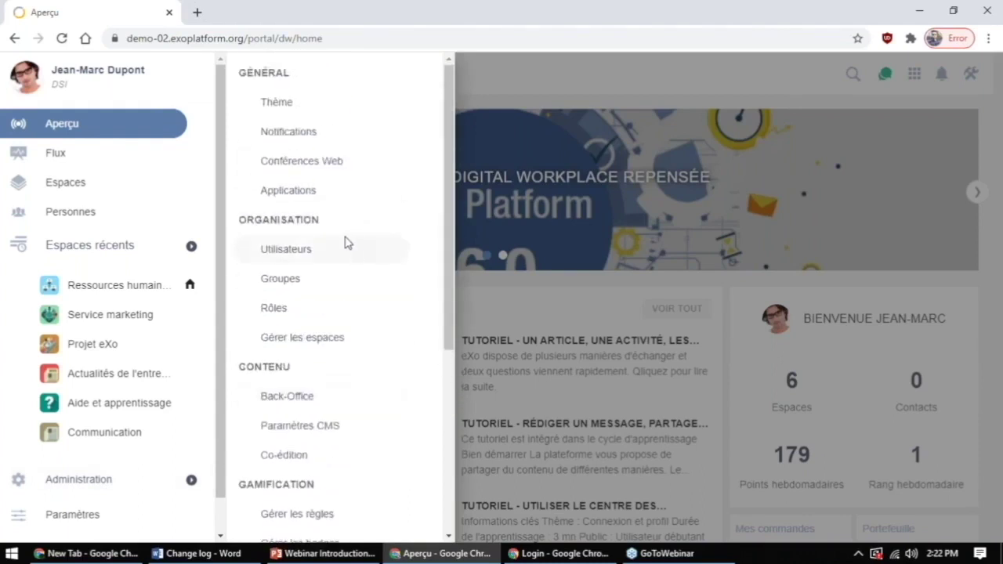
{"action": "left_click", "coordinate": [278, 103]}
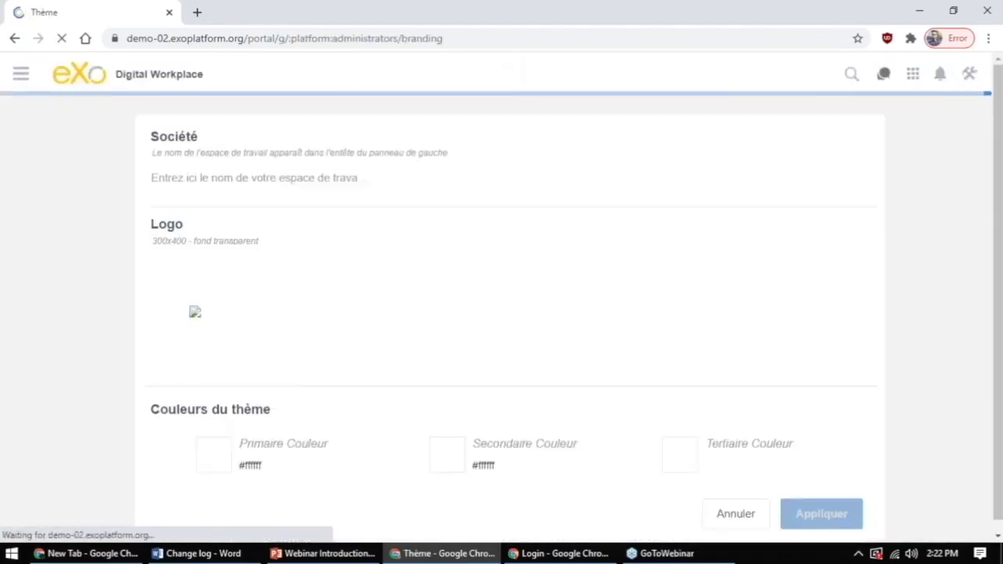
{"action": "mouse_move", "coordinate": [261, 335]}
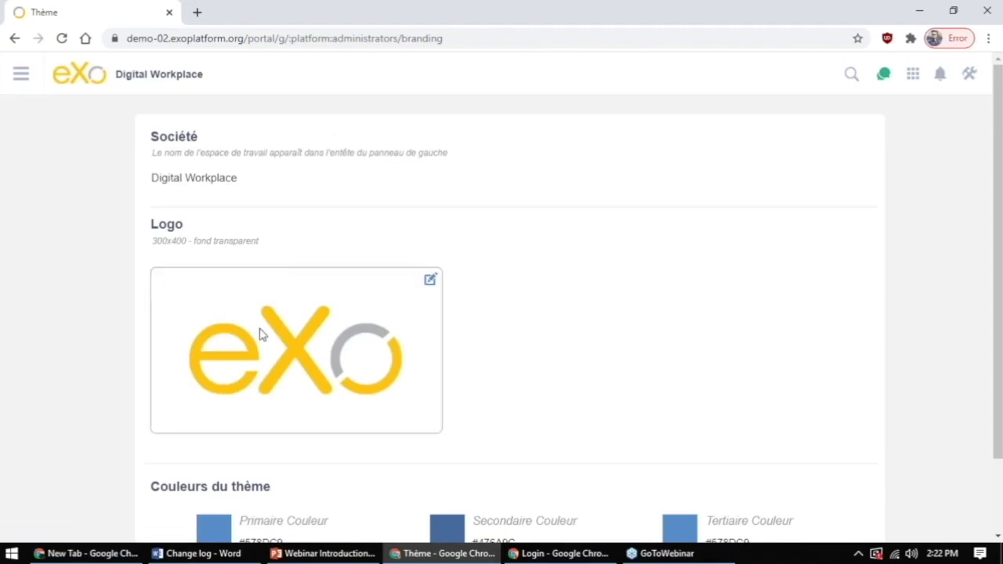
{"action": "scroll", "coordinate": [261, 332], "scroll_direction": "down", "scroll_amount": 1}
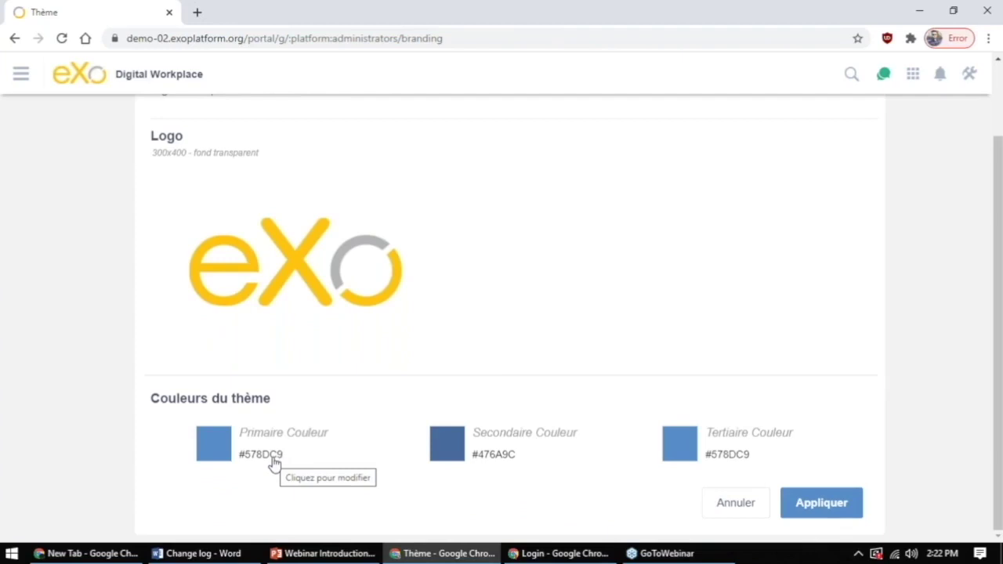
{"action": "mouse_move", "coordinate": [253, 265]}
{"action": "scroll", "coordinate": [253, 266], "scroll_direction": "up", "scroll_amount": 2}
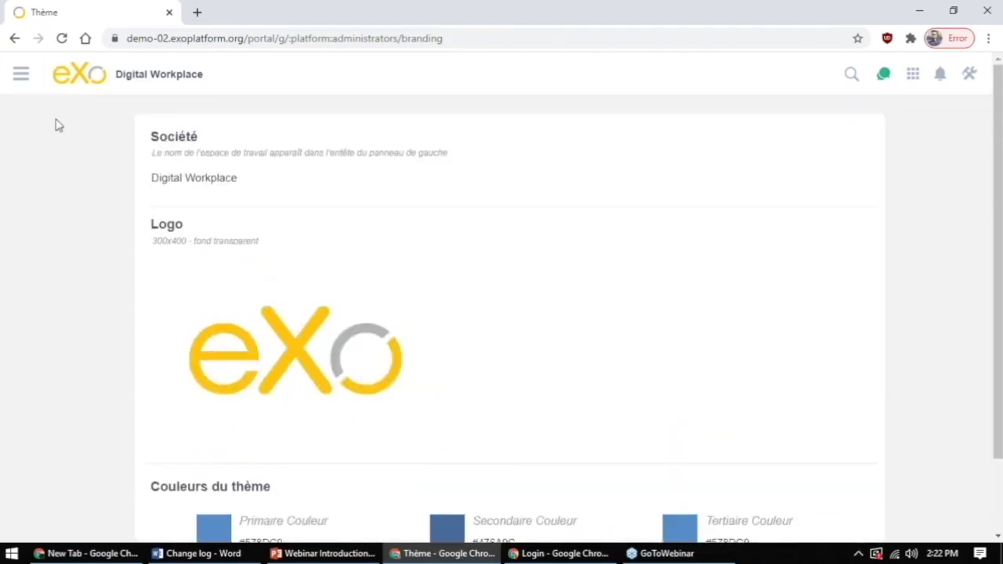
Go to the Groupes page in the Administration entries and expand the Organization group
{"action": "left_click", "coordinate": [21, 75]}
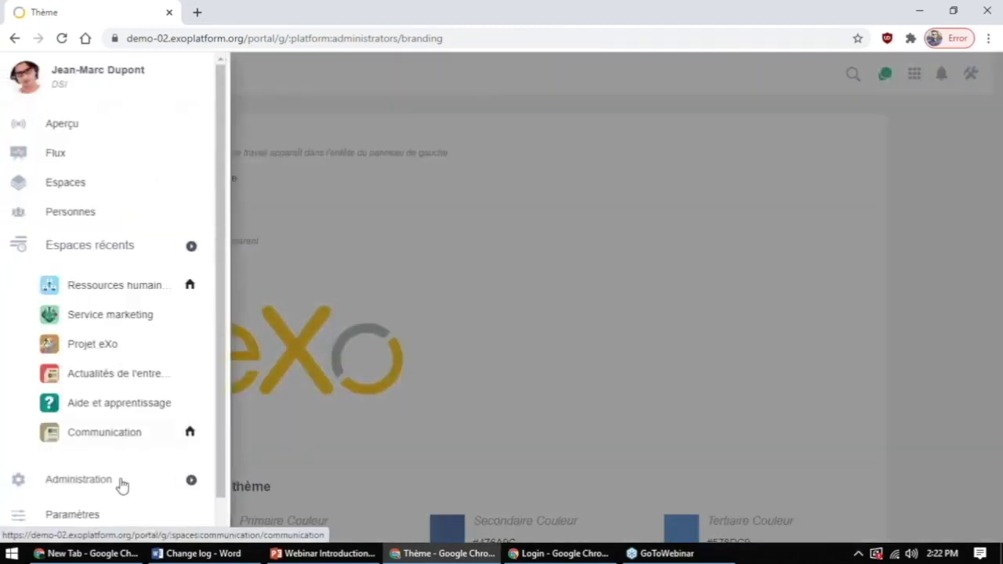
{"action": "mouse_move", "coordinate": [125, 485]}
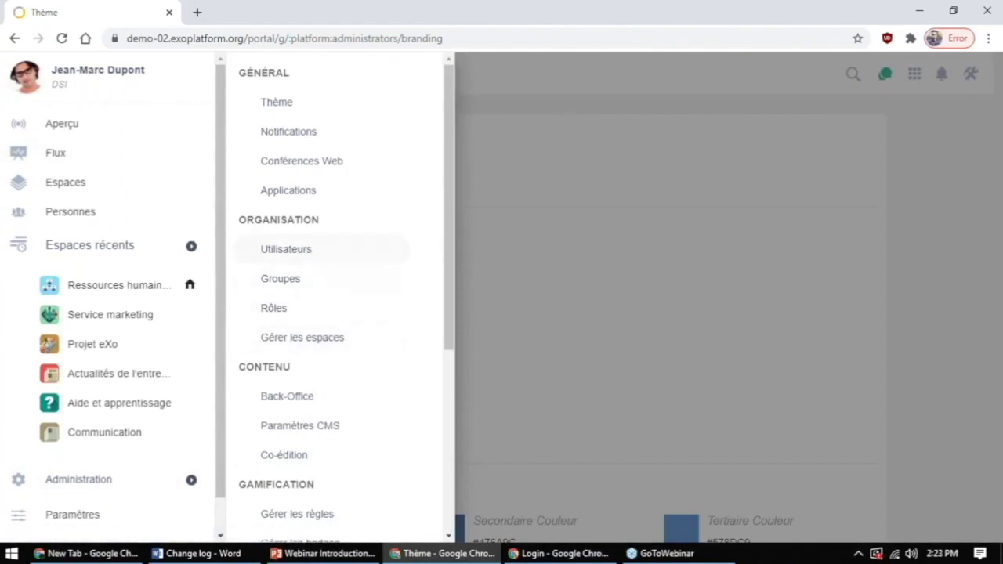
{"action": "left_click", "coordinate": [289, 284]}
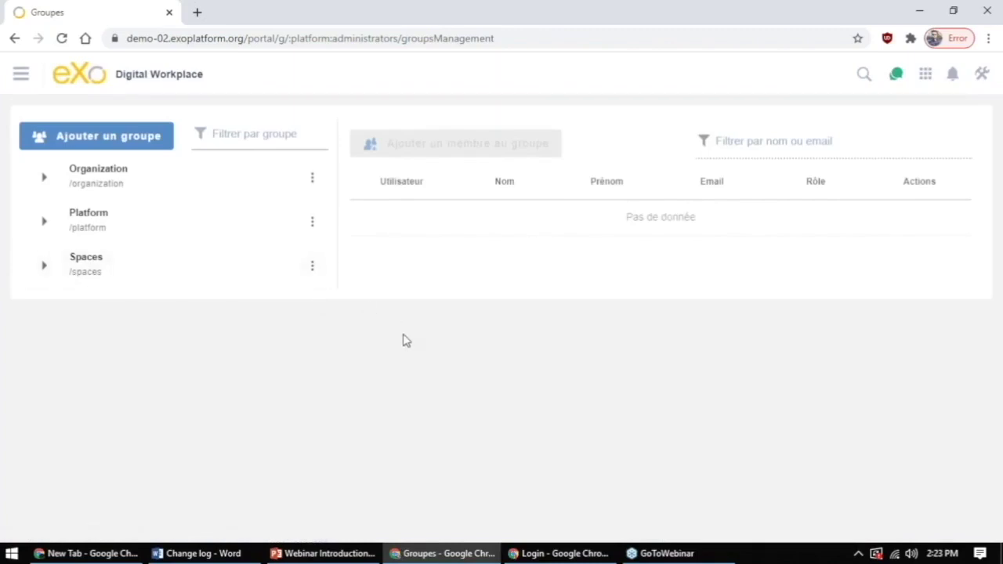
{"action": "left_click", "coordinate": [45, 185]}
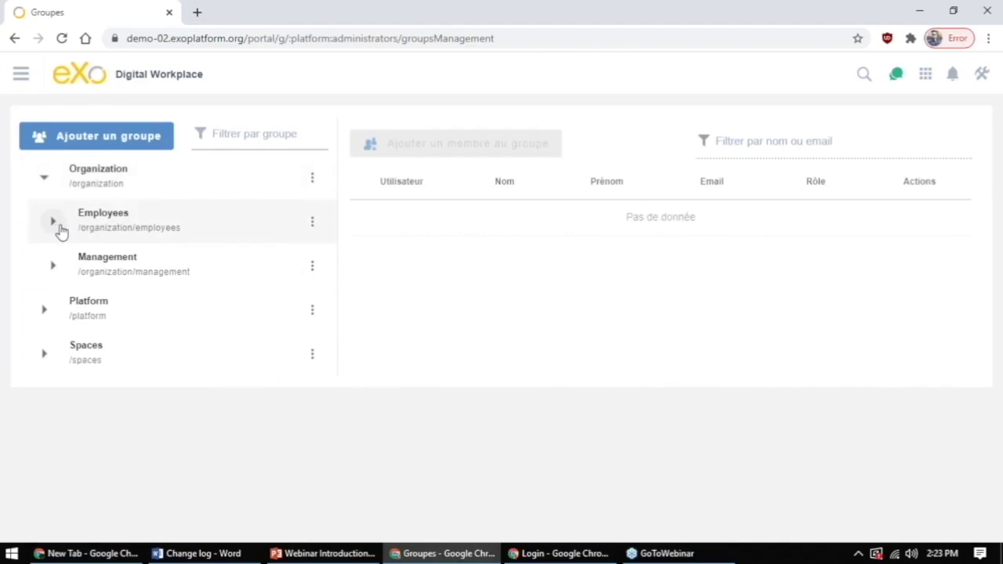
Display the Administration entries again and examine the Gamification, Reconnaissance and Site sections
{"action": "left_click", "coordinate": [20, 73]}
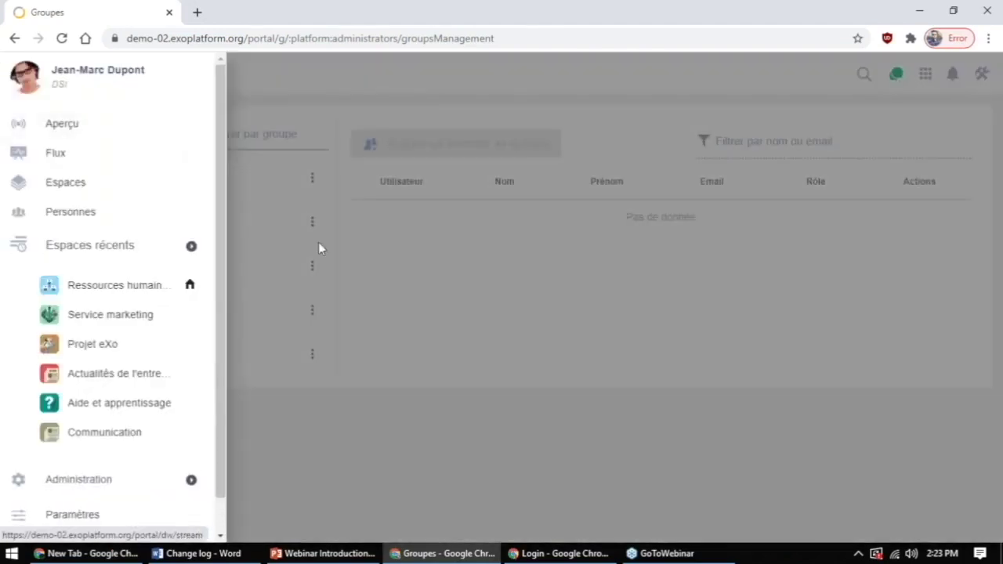
{"action": "left_click", "coordinate": [168, 486]}
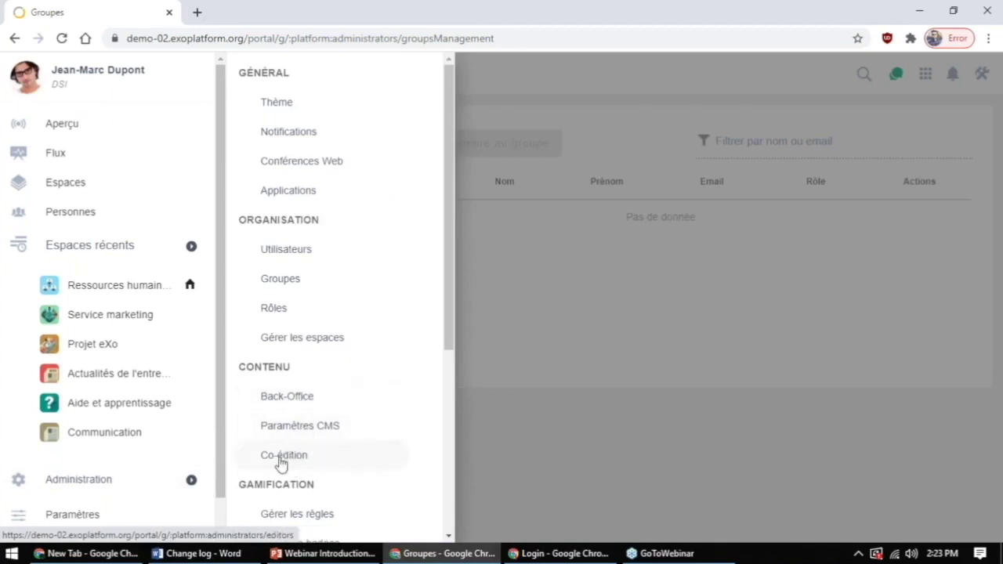
{"action": "scroll", "coordinate": [286, 458], "scroll_direction": "down", "scroll_amount": 2}
{"action": "scroll", "coordinate": [329, 381], "scroll_direction": "down", "scroll_amount": 4}
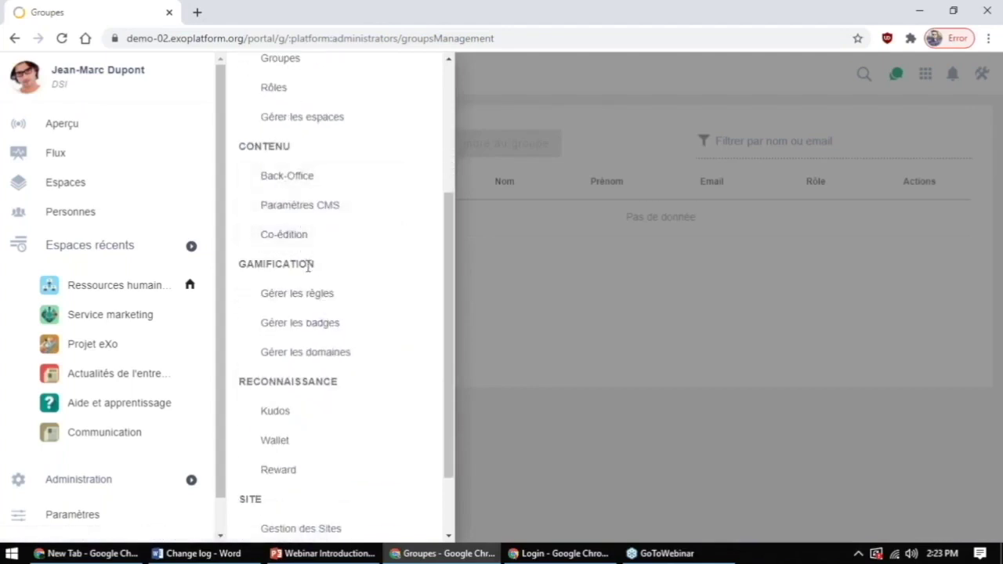
{"action": "scroll", "coordinate": [308, 266], "scroll_direction": "down", "scroll_amount": 2}
{"action": "left_click_drag", "start_coordinate": [240, 189], "coordinate": [311, 186]}
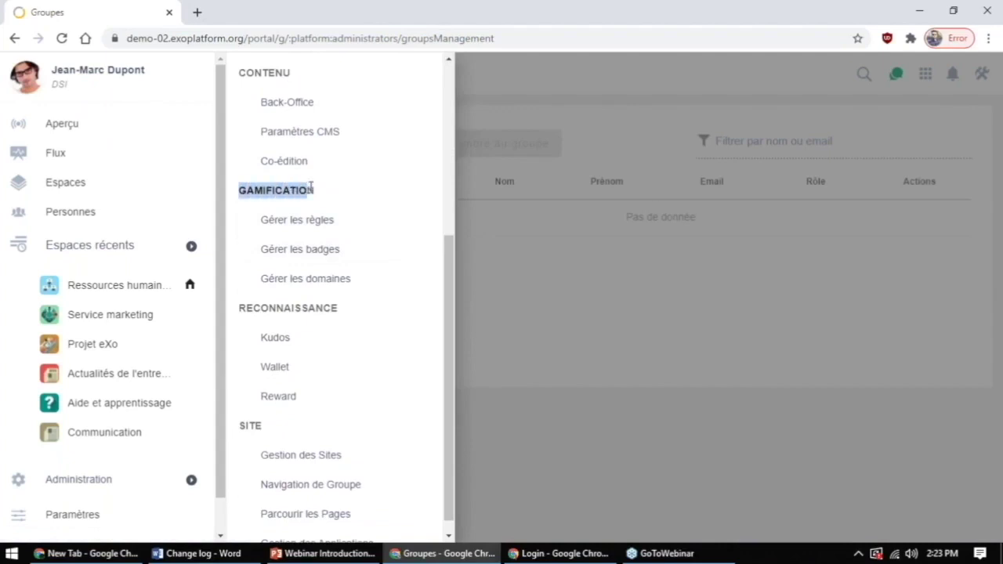
{"action": "left_click_drag", "start_coordinate": [244, 305], "coordinate": [341, 314]}
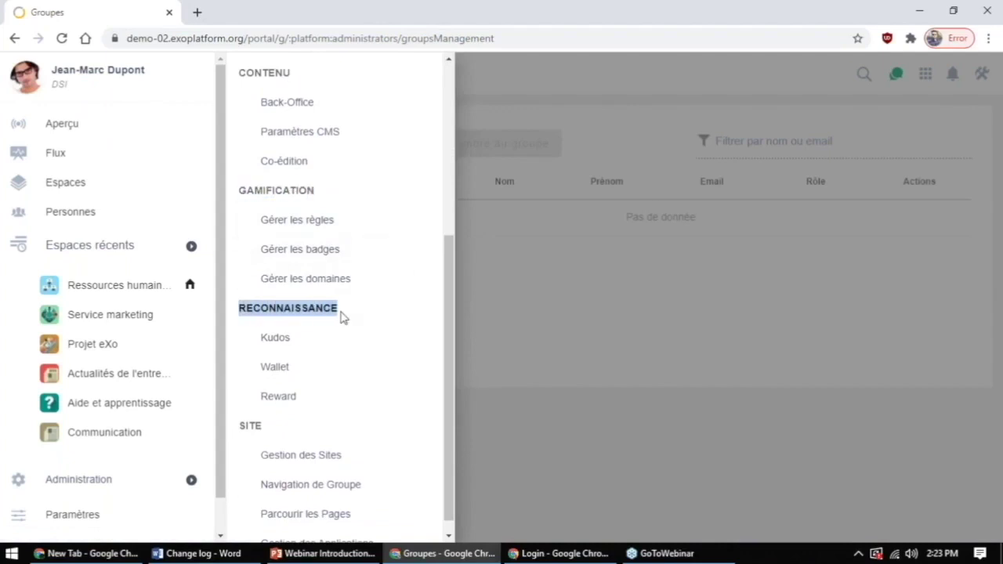
{"action": "scroll", "coordinate": [331, 301], "scroll_direction": "down", "scroll_amount": 1}
{"action": "left_click", "coordinate": [252, 412]}
{"action": "double_click", "coordinate": [251, 412]}
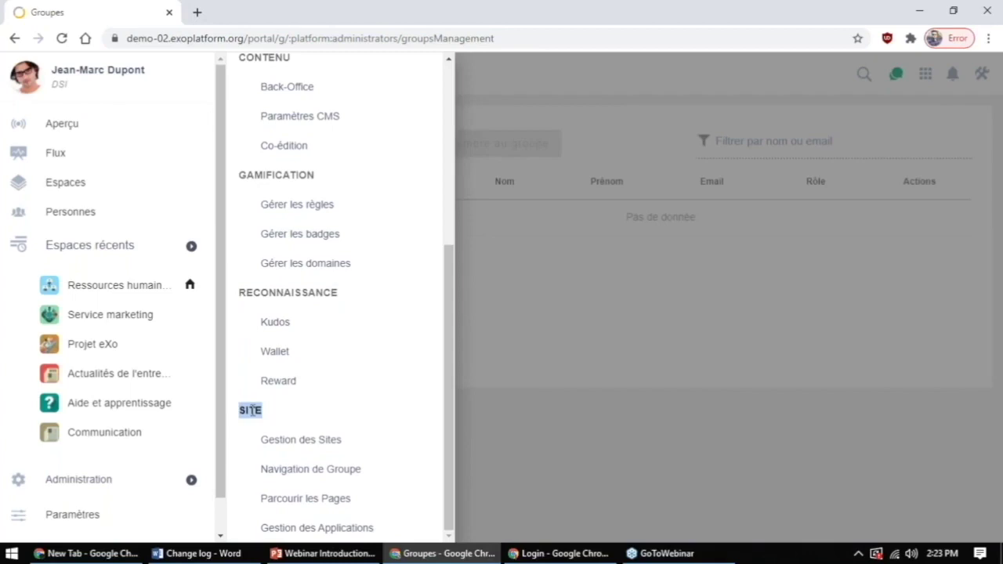
Open the Gestion des Sites page and point out the intranet and dw sites by highlighting their names
{"action": "left_click", "coordinate": [309, 444]}
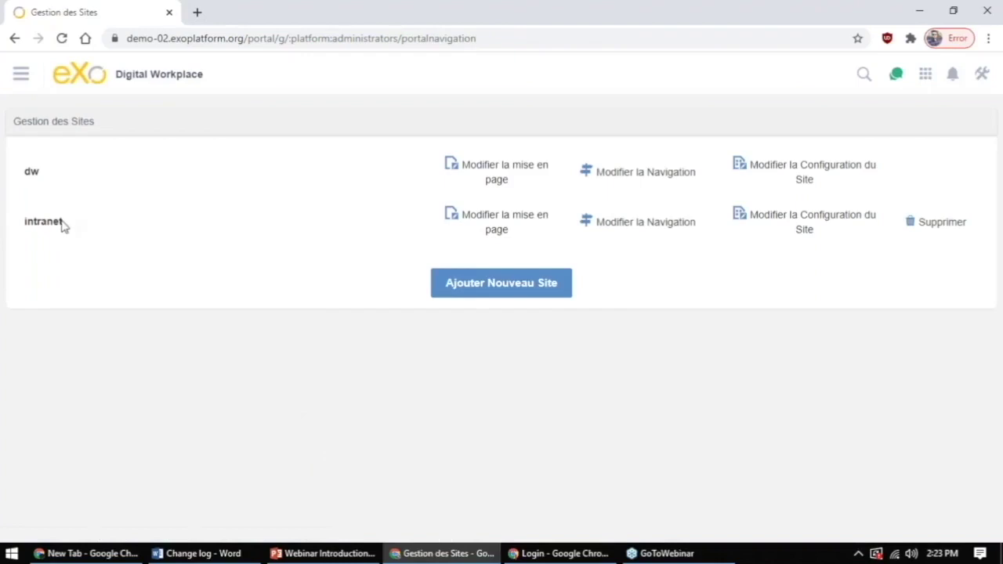
{"action": "double_click", "coordinate": [61, 224]}
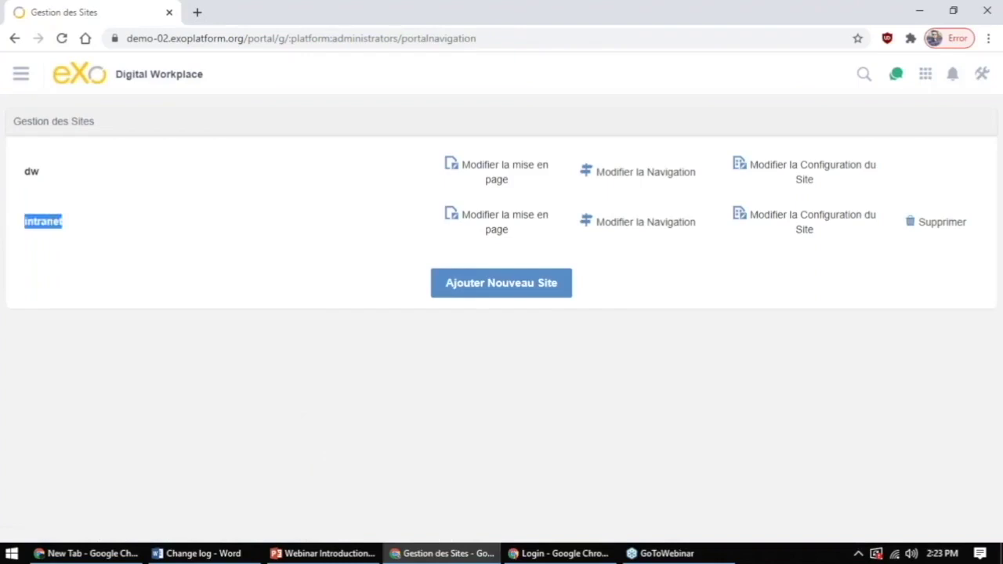
{"action": "double_click", "coordinate": [33, 171]}
{"action": "left_click", "coordinate": [70, 243]}
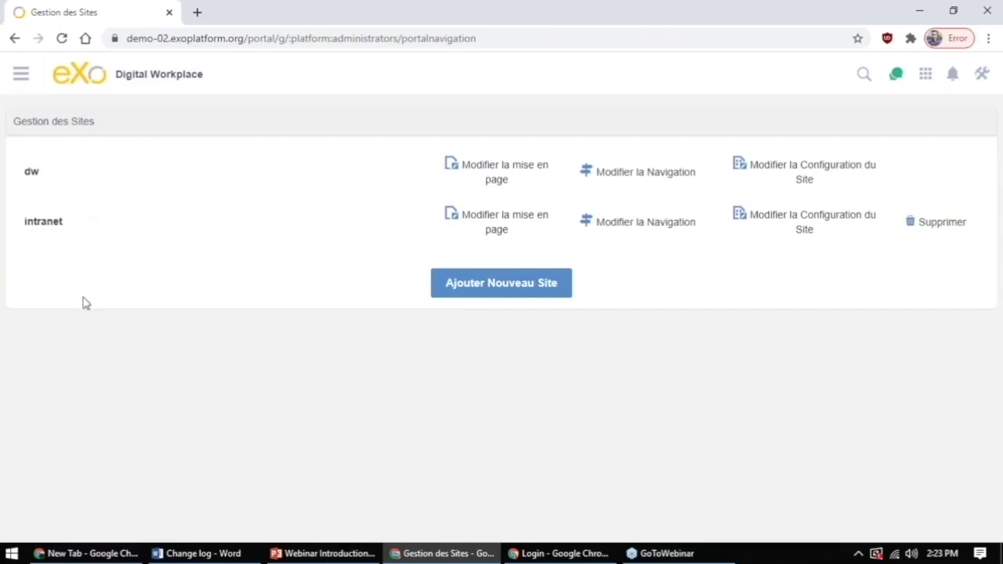
{"action": "double_click", "coordinate": [45, 221]}
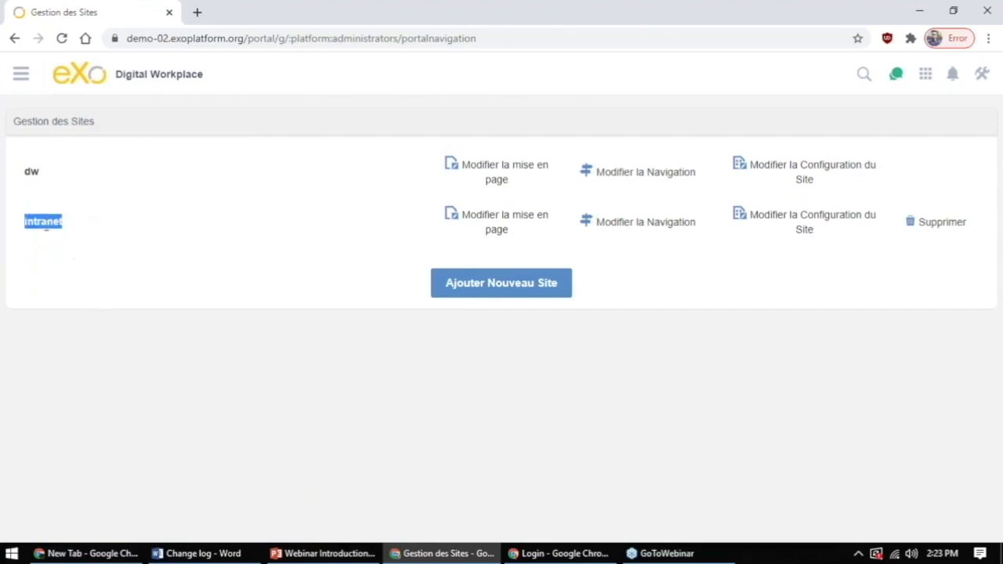
{"action": "double_click", "coordinate": [33, 168]}
{"action": "left_click", "coordinate": [52, 175]}
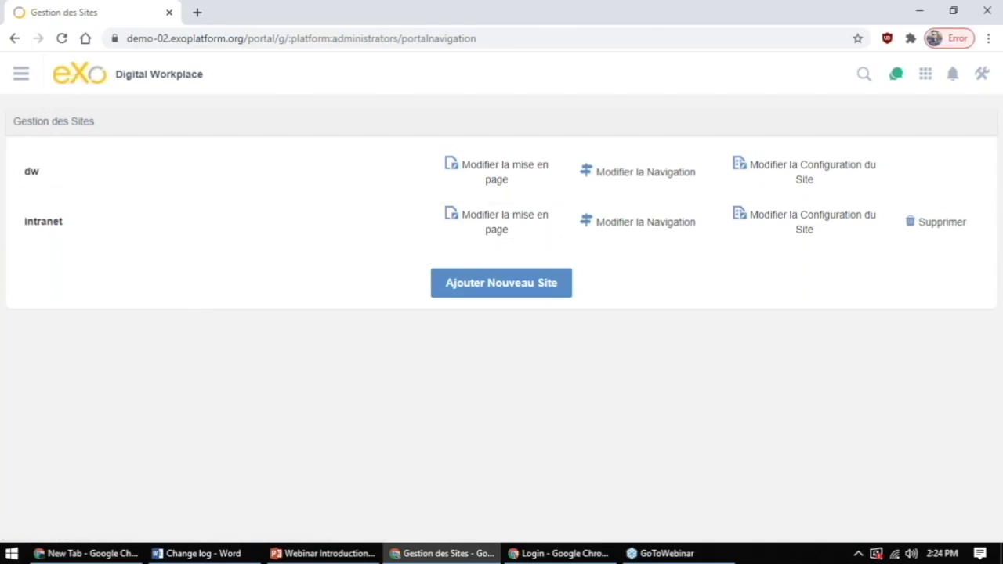
Switch to the PowerPoint presentation and show slide 13 about the new "News" function
{"action": "left_click_drag", "start_coordinate": [1002, 71], "coordinate": [459, 43]}
{"action": "double_click", "coordinate": [459, 44]}
{"action": "left_click", "coordinate": [30, 465]}
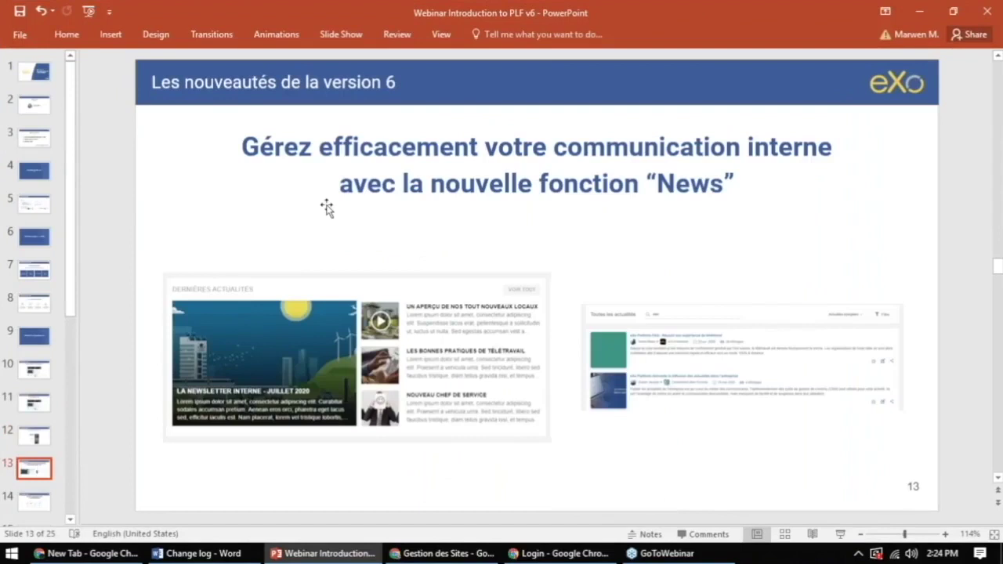
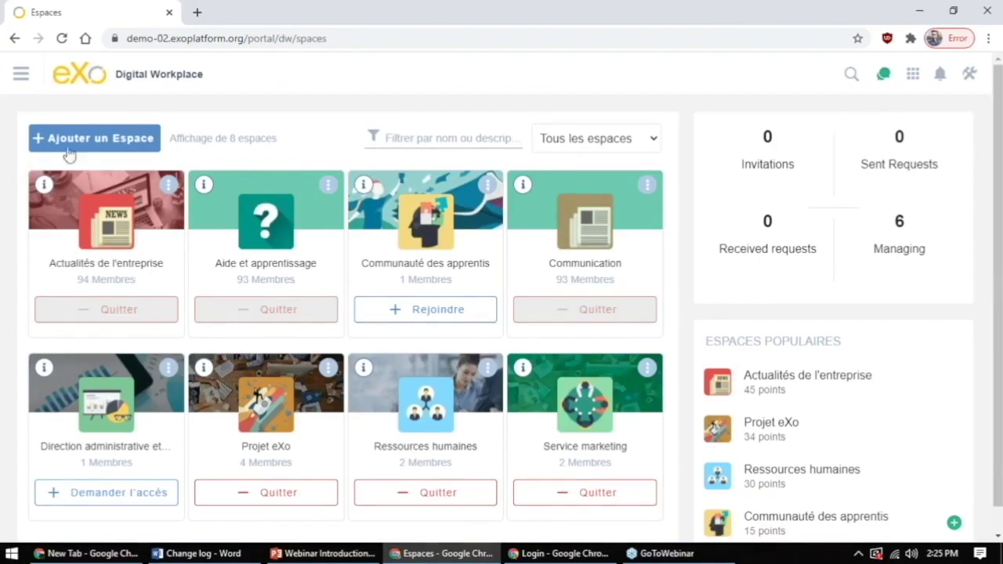
Show the form for adding a space, try to continue without a name, and close it
{"action": "left_click", "coordinate": [94, 138]}
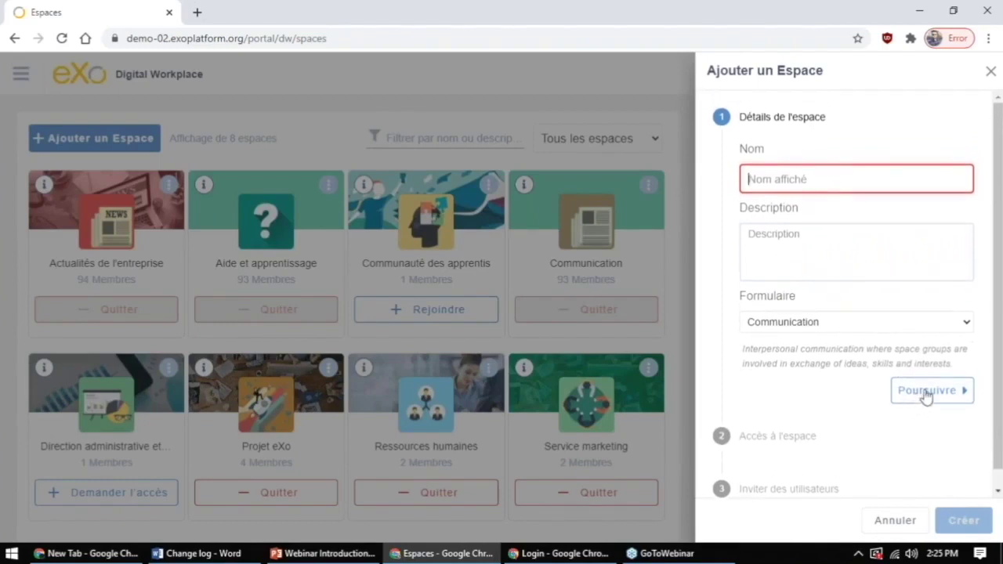
{"action": "left_click", "coordinate": [926, 396]}
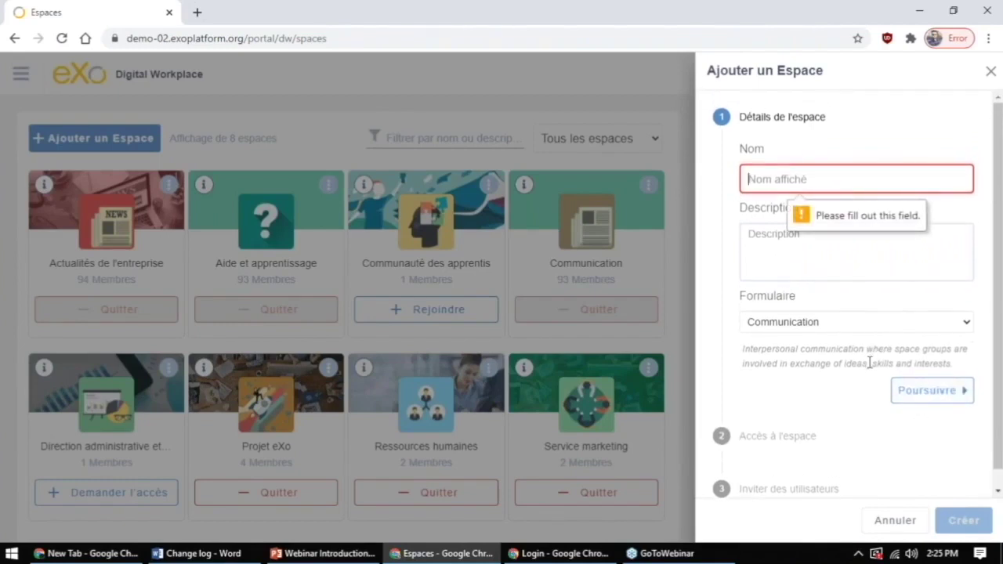
{"action": "left_click", "coordinate": [991, 70]}
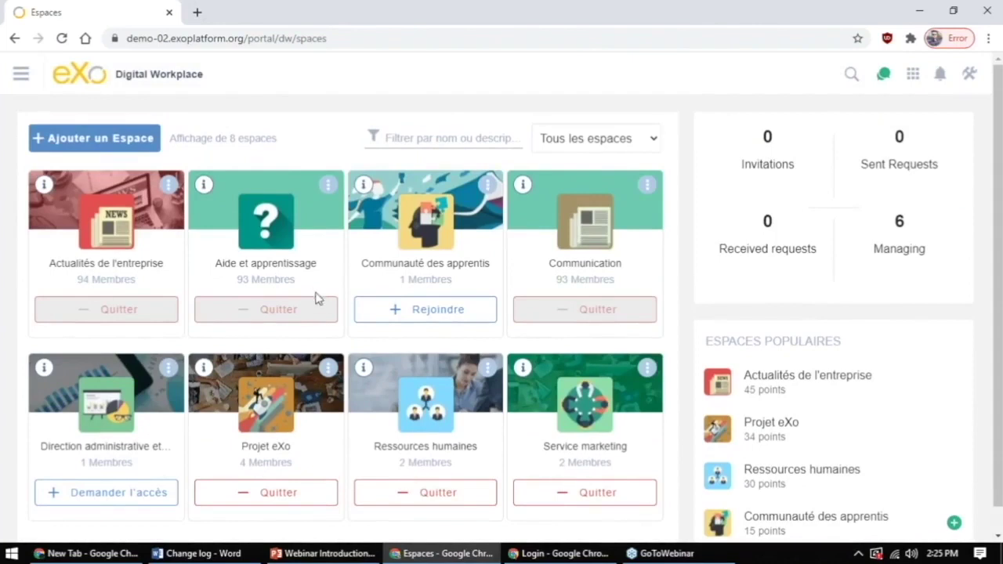
Open the Ressources humaines space and look over its list of managers and its posting options
{"action": "scroll", "coordinate": [426, 421], "scroll_direction": "down", "scroll_amount": 1}
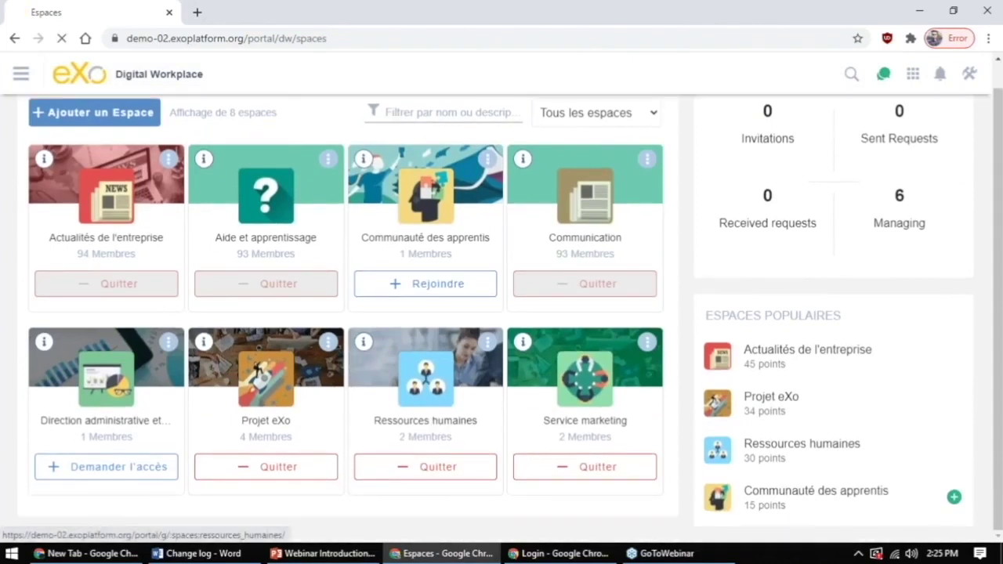
{"action": "left_click", "coordinate": [427, 415]}
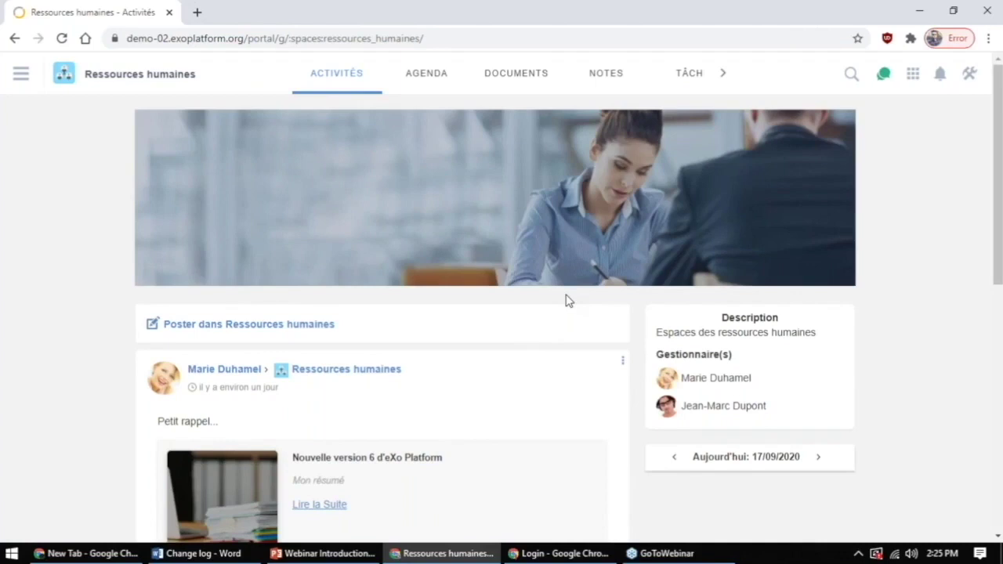
{"action": "double_click", "coordinate": [666, 354]}
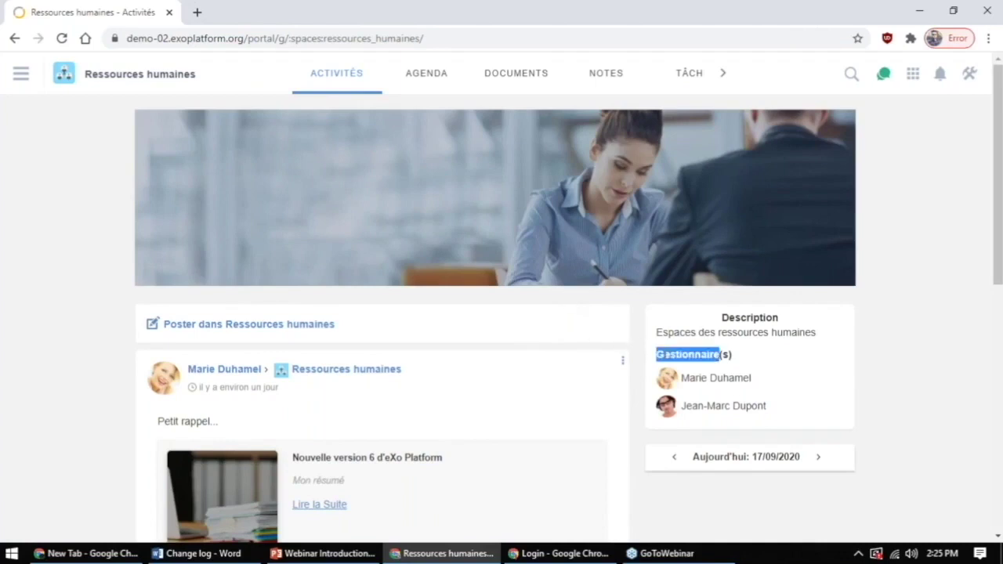
{"action": "left_click", "coordinate": [638, 327]}
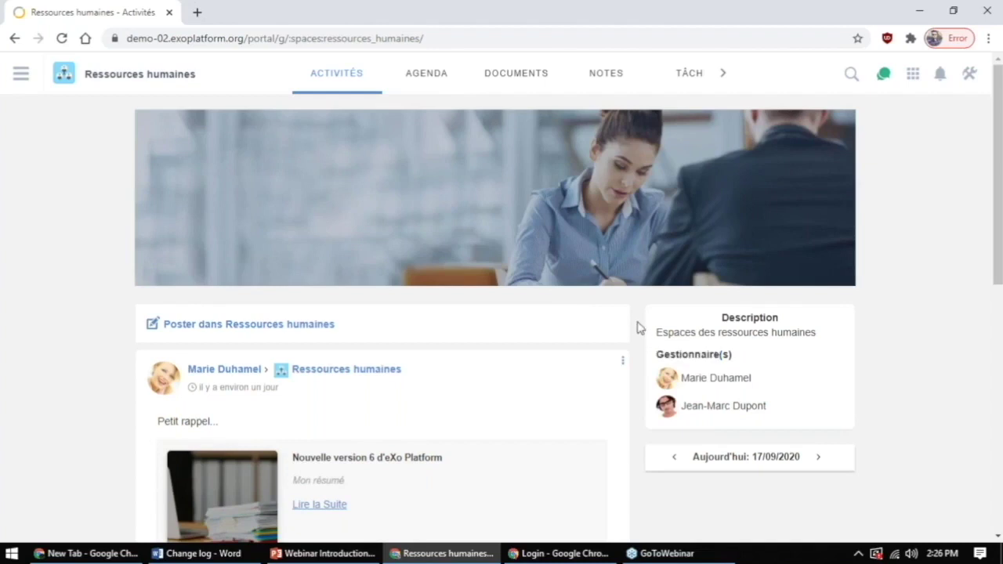
{"action": "left_click", "coordinate": [222, 333]}
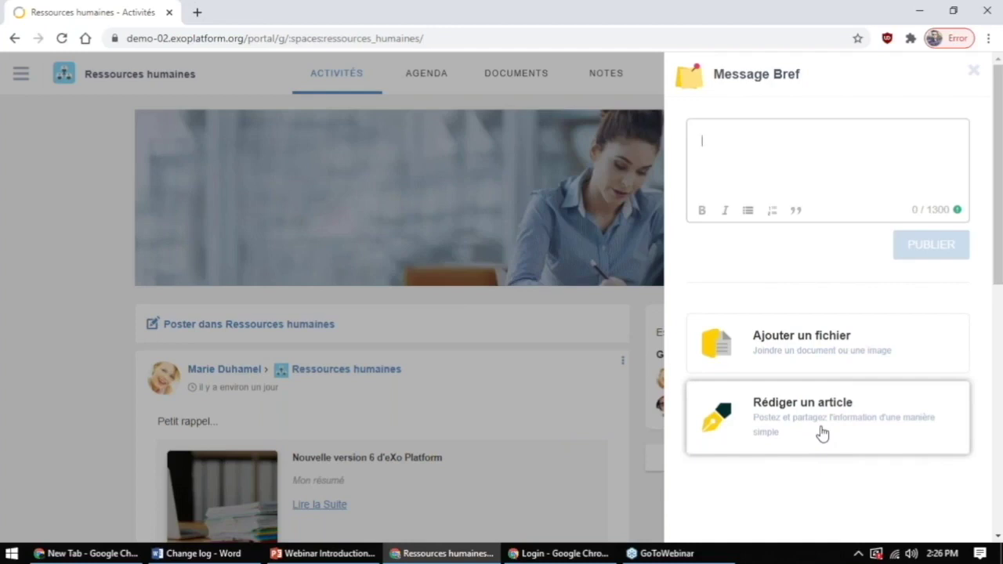
{"action": "left_click", "coordinate": [622, 300]}
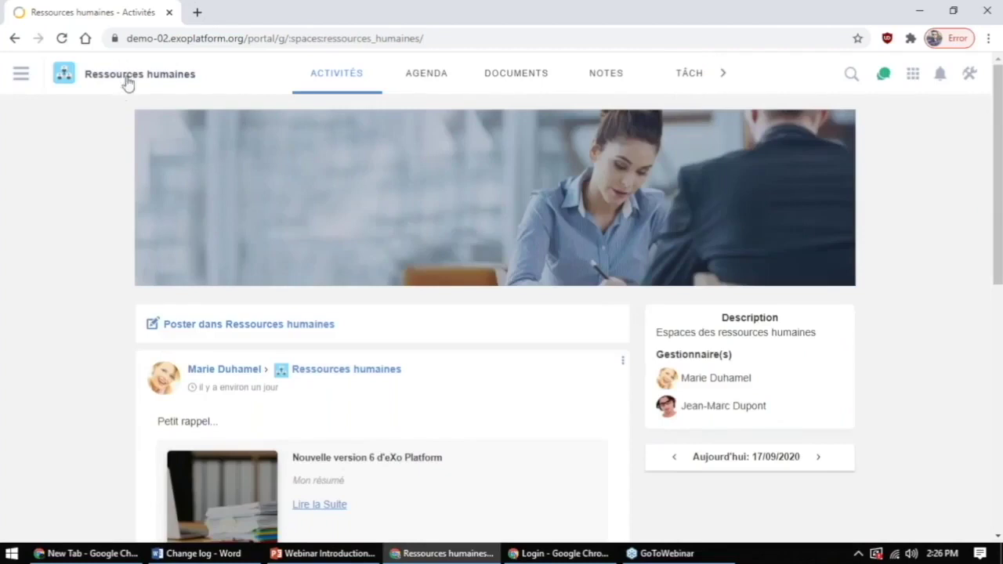
Open the Actualités de l'entreprise space from the recent spaces in a new tab and display the full recent spaces list there
{"action": "left_click", "coordinate": [23, 76]}
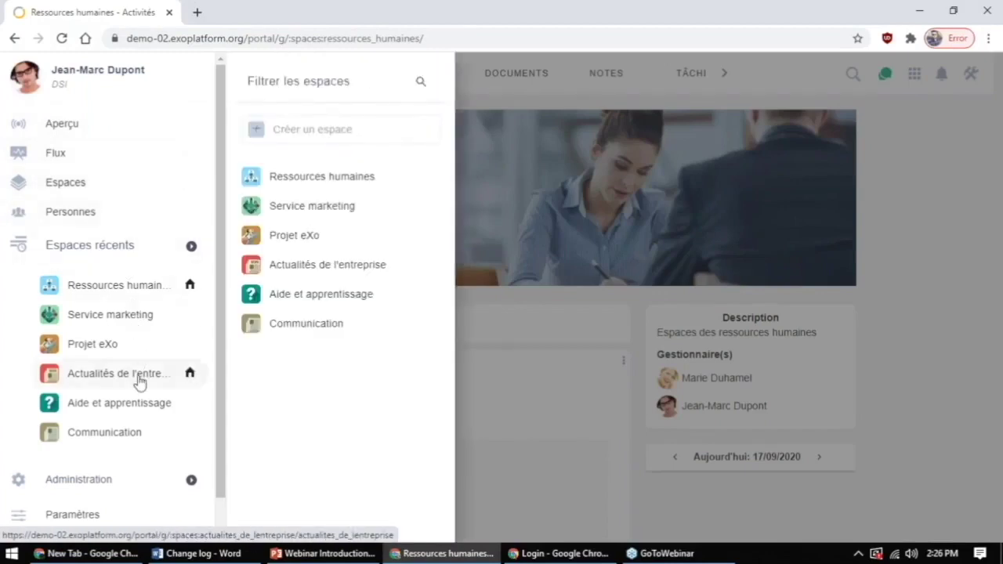
{"action": "left_click", "coordinate": [139, 380]}
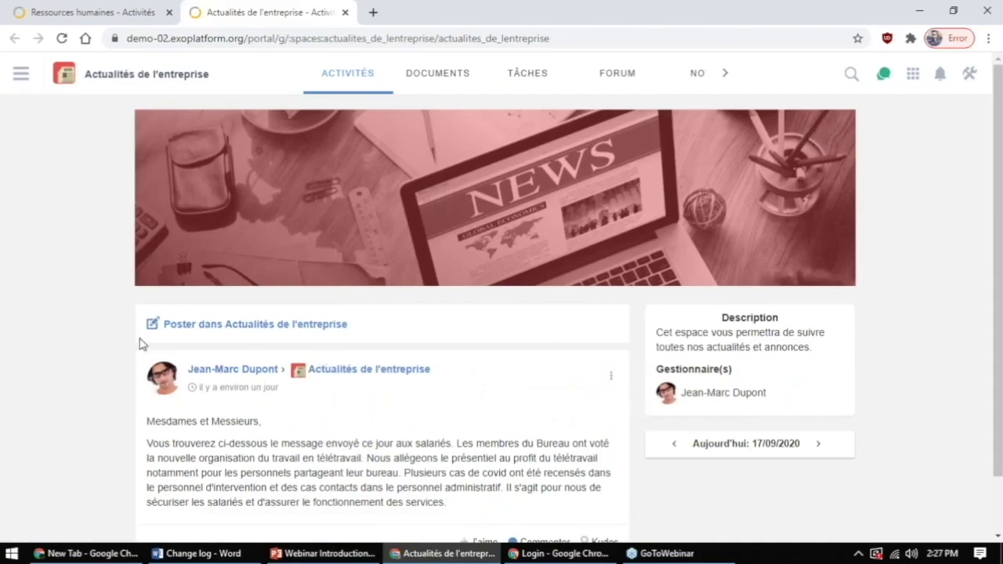
{"action": "left_click", "coordinate": [21, 75]}
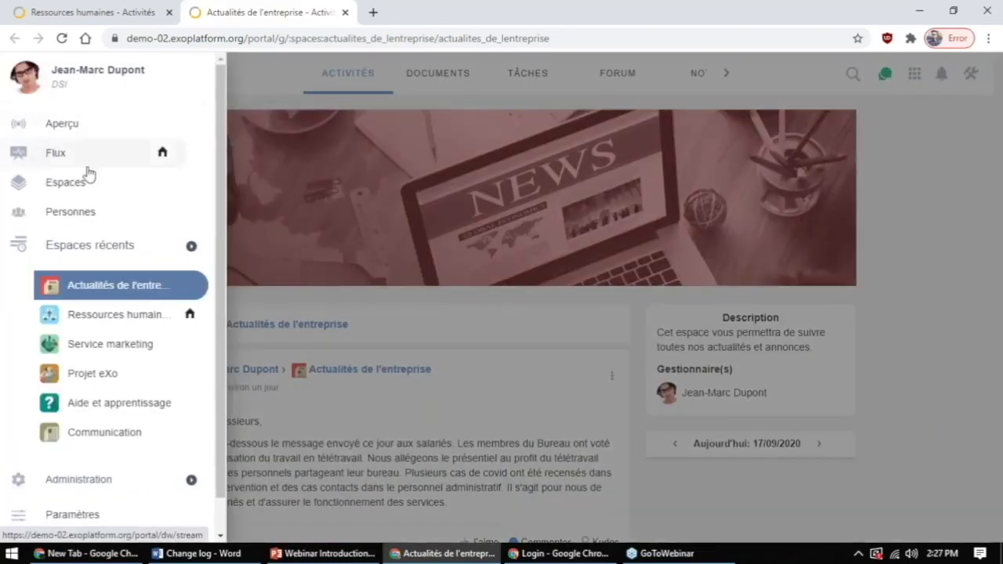
{"action": "left_click", "coordinate": [88, 172]}
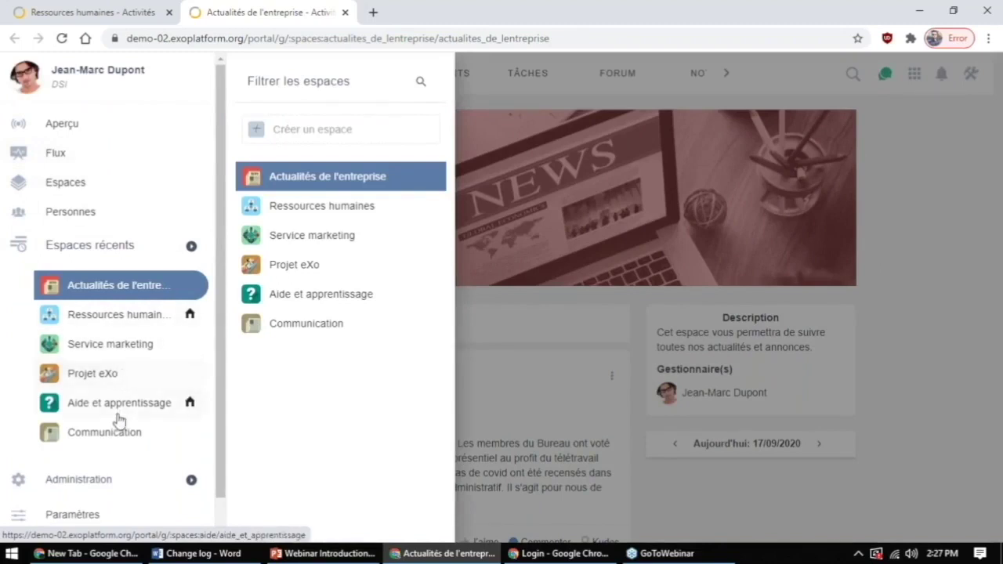
Open the Ressources humaines space and start writing a new article from its posting options
{"action": "left_click", "coordinate": [124, 321]}
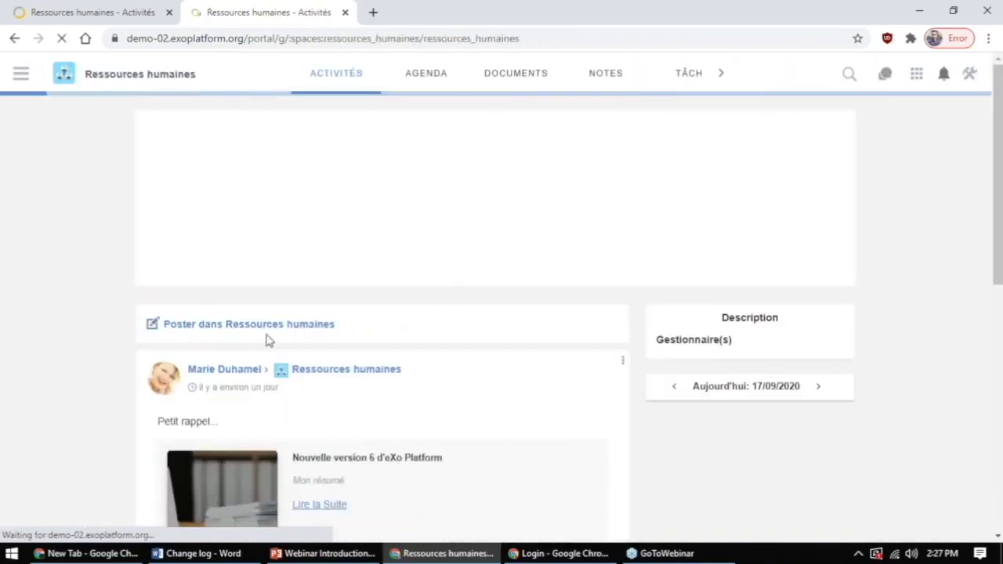
{"action": "left_click", "coordinate": [266, 326]}
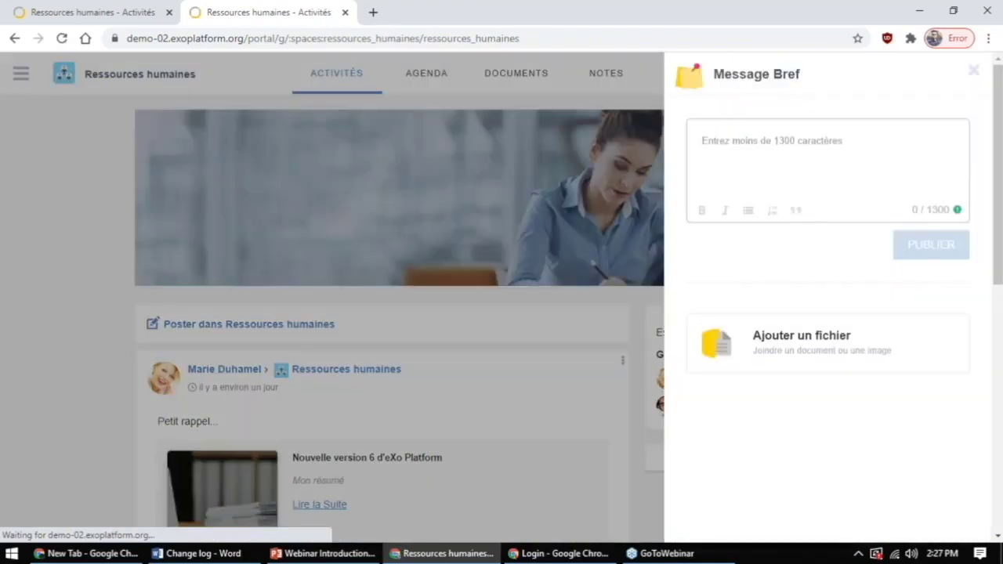
{"action": "left_click", "coordinate": [282, 298]}
{"action": "left_click", "coordinate": [284, 326]}
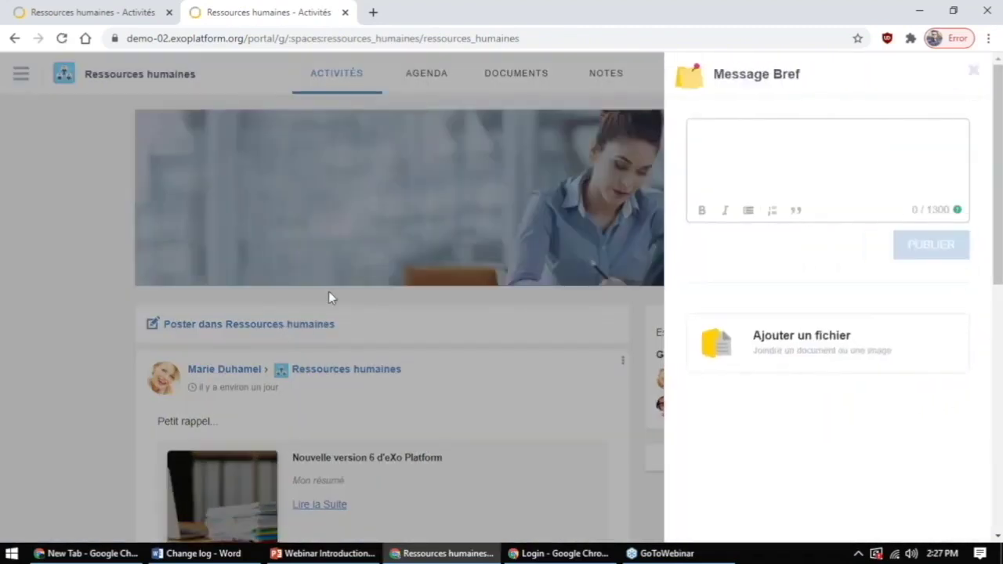
{"action": "left_click", "coordinate": [330, 294]}
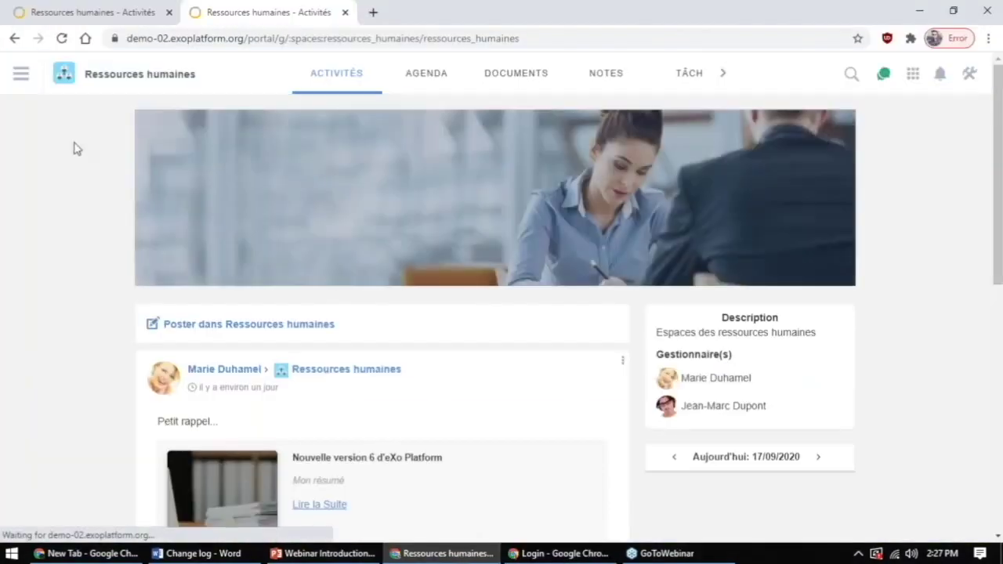
{"action": "left_click", "coordinate": [242, 325]}
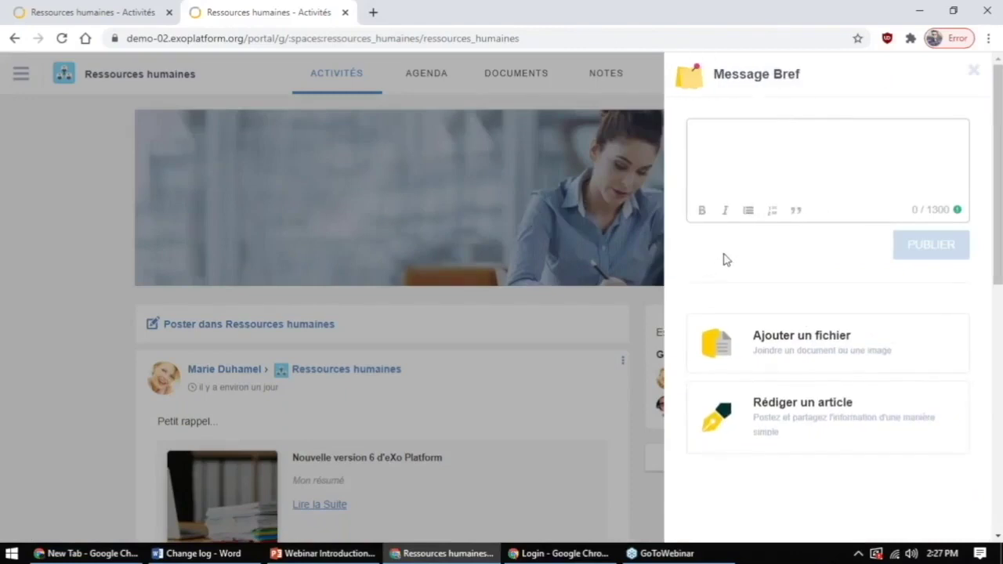
{"action": "left_click", "coordinate": [790, 403]}
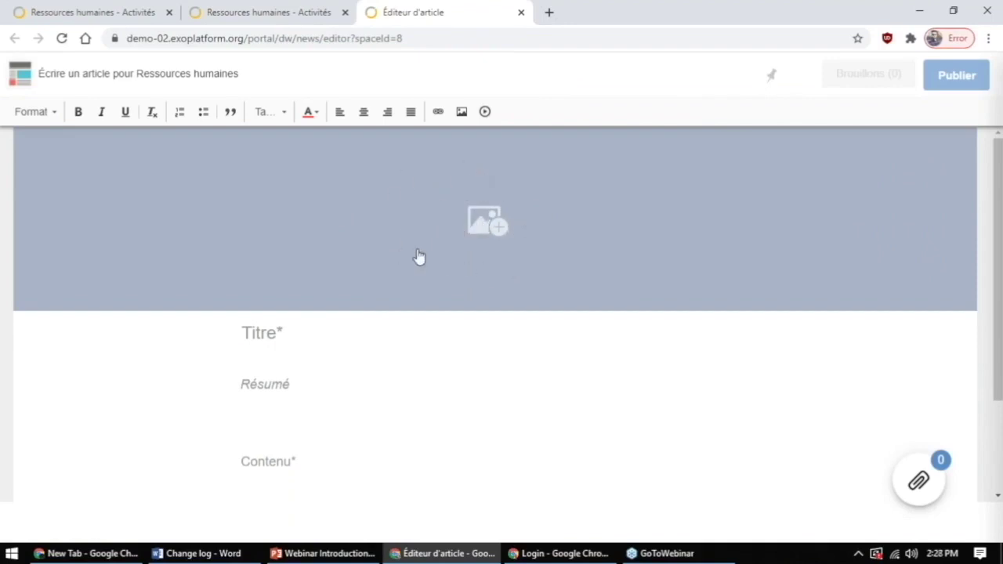
Try out the article's title, summary and content fields and add "analytics banner 2" as its header image
{"action": "left_click", "coordinate": [310, 337]}
{"action": "left_click", "coordinate": [507, 398]}
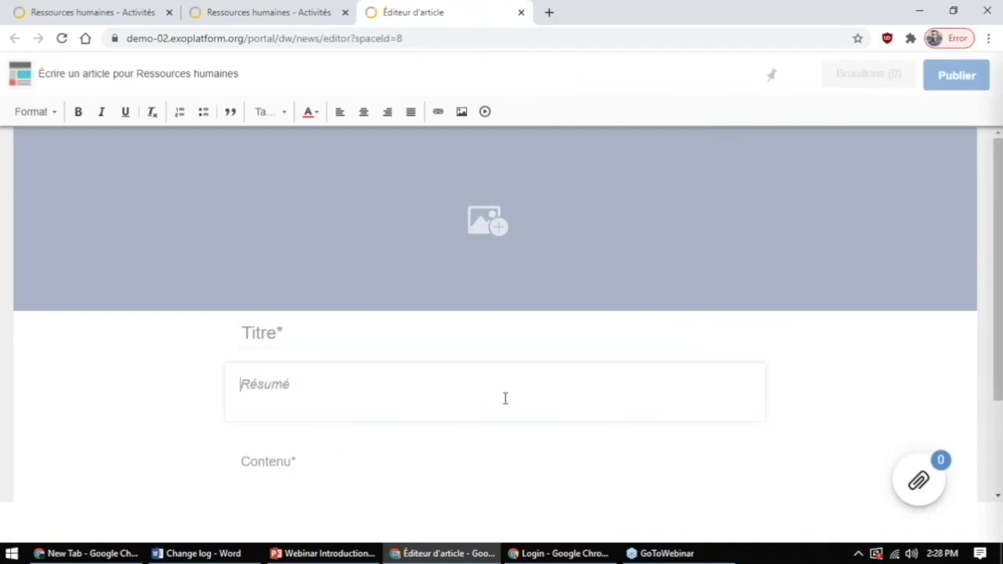
{"action": "left_click", "coordinate": [310, 476]}
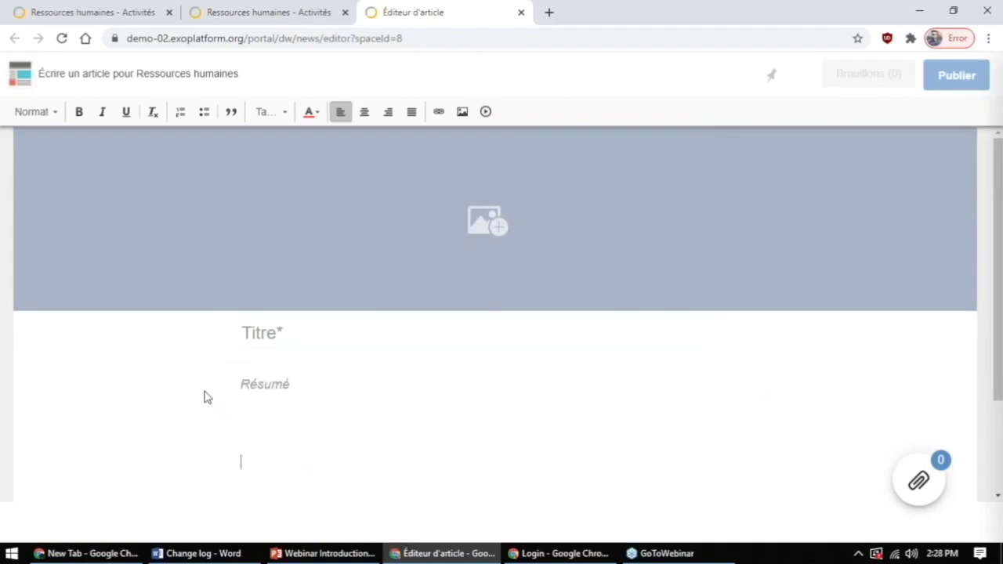
{"action": "left_click", "coordinate": [471, 213]}
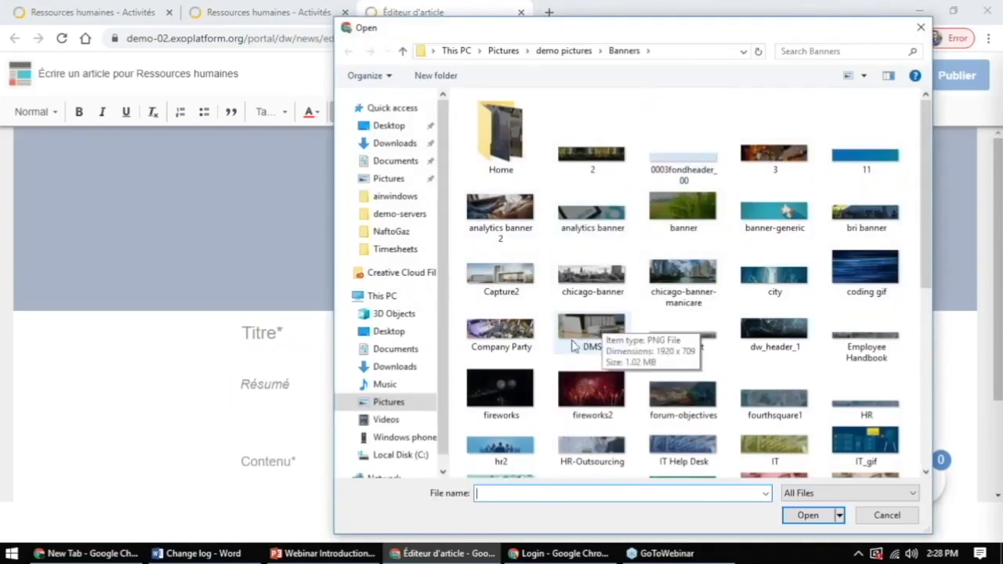
{"action": "left_click", "coordinate": [514, 206]}
{"action": "double_click", "coordinate": [514, 206]}
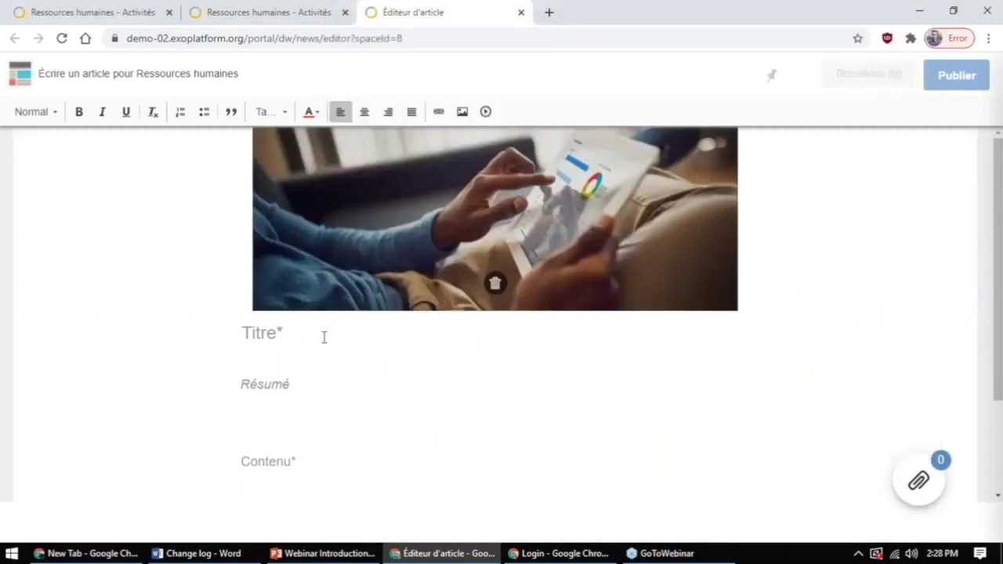
Enter "Nouvelle version 6 d'eXo Platform" as the article's title
{"action": "left_click", "coordinate": [322, 338]}
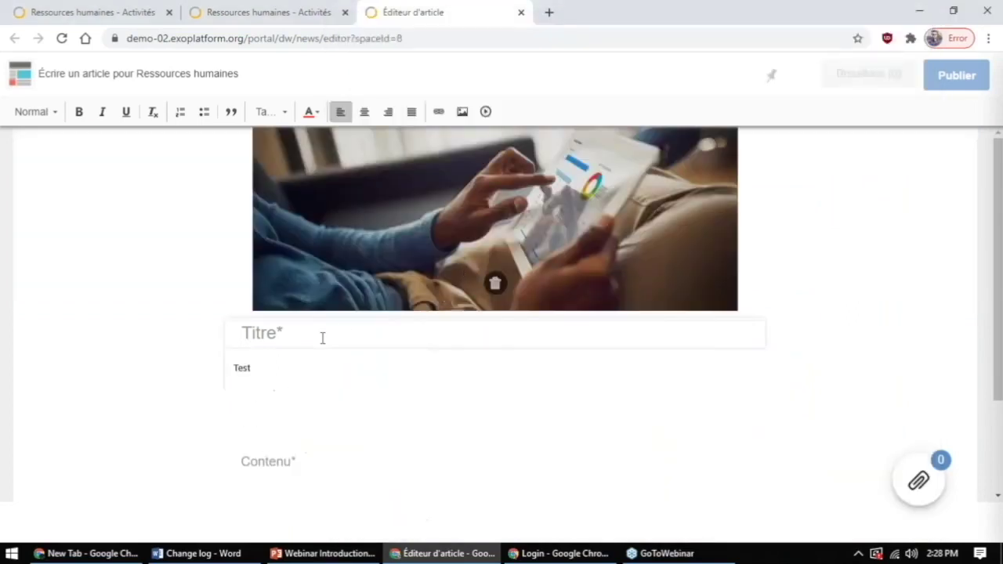
{"action": "type", "text": "Nouvelle version d'"}
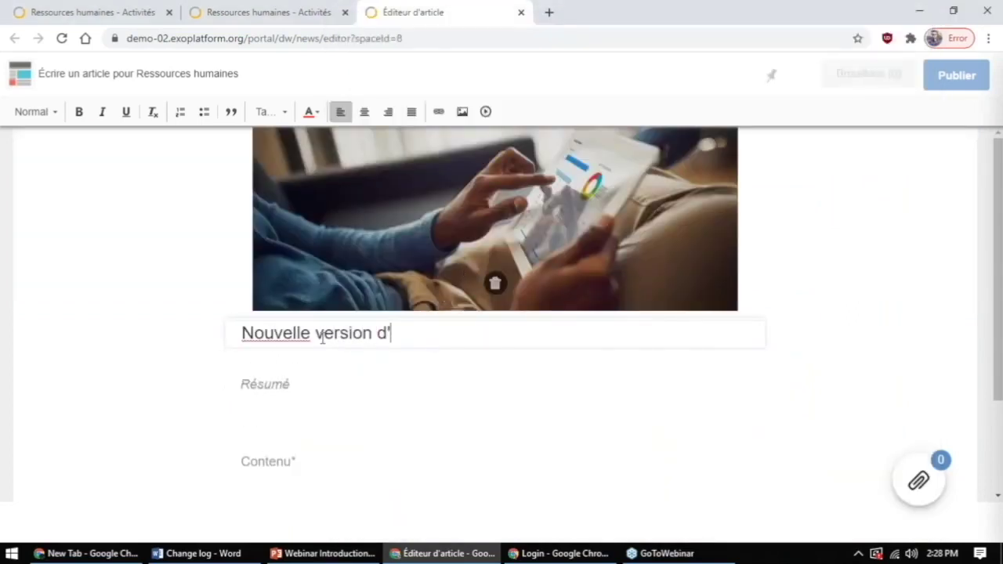
{"action": "type", "text": "eXo Platform"}
{"action": "key", "text": "ctrl+Left"}
{"action": "key", "text": "ctrl+Right"}
{"action": "type", "text": "6"}
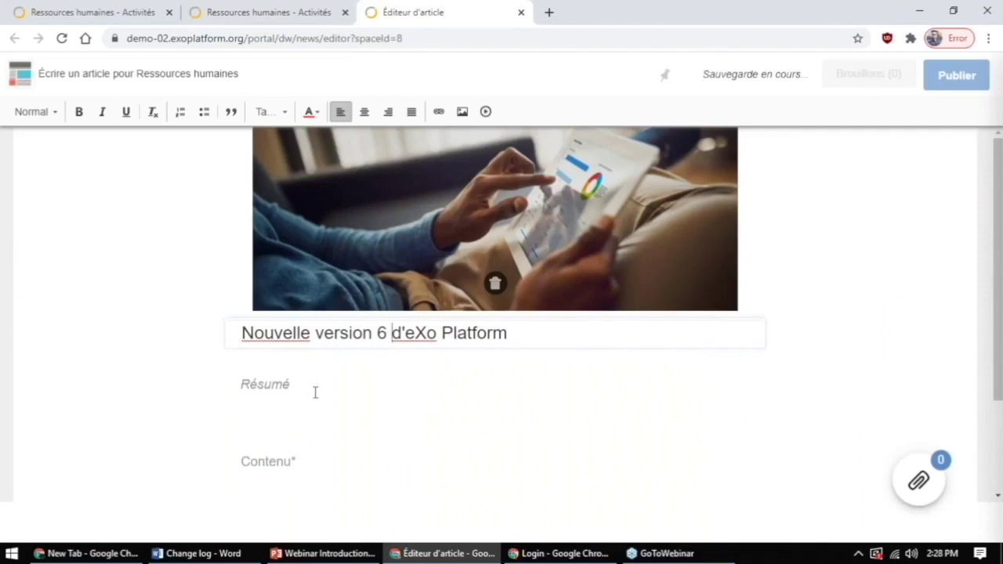
Enter "Mon résumé" as the article's summary and "Mon article ici." as its content
{"action": "left_click", "coordinate": [315, 393]}
{"action": "type", "text": "Mon résumé"}
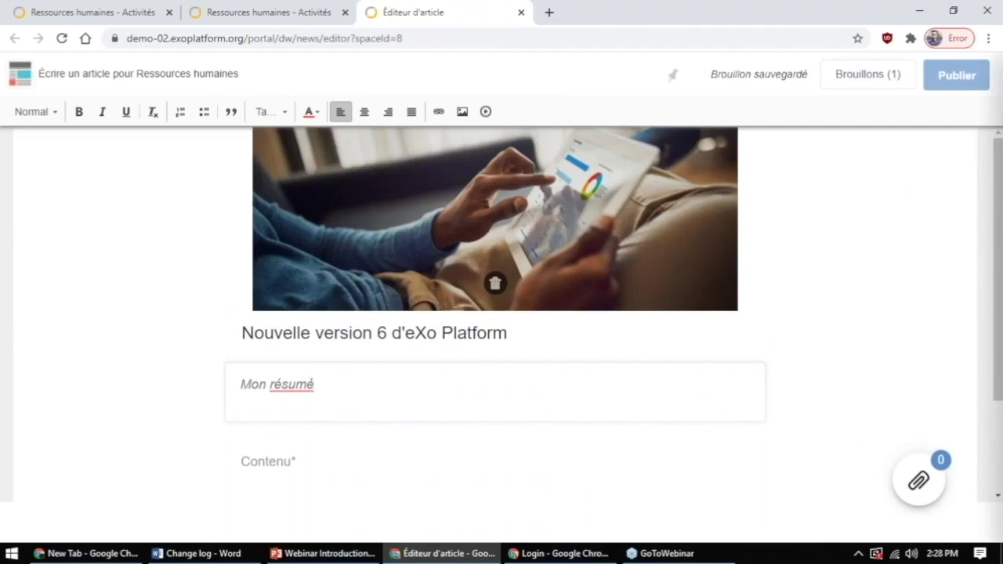
{"action": "left_click", "coordinate": [301, 479]}
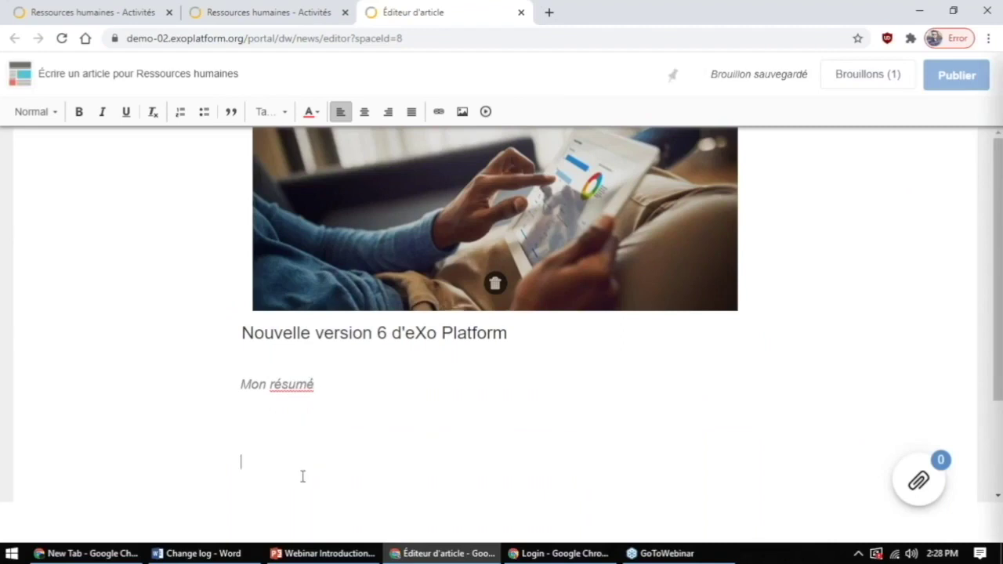
{"action": "scroll", "coordinate": [312, 421], "scroll_direction": "down", "scroll_amount": 1}
{"action": "type", "text": "M"}
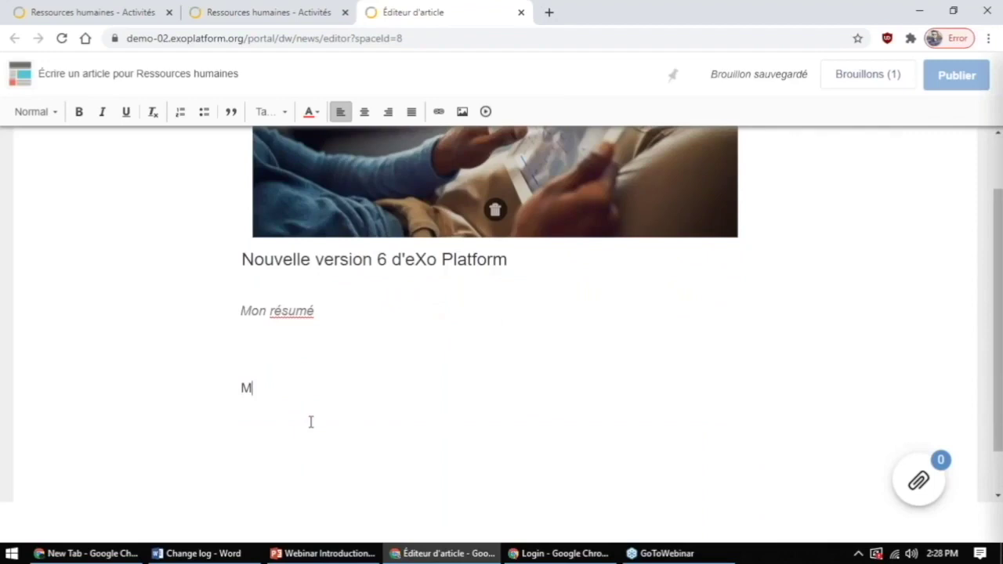
{"action": "type", "text": "o"}
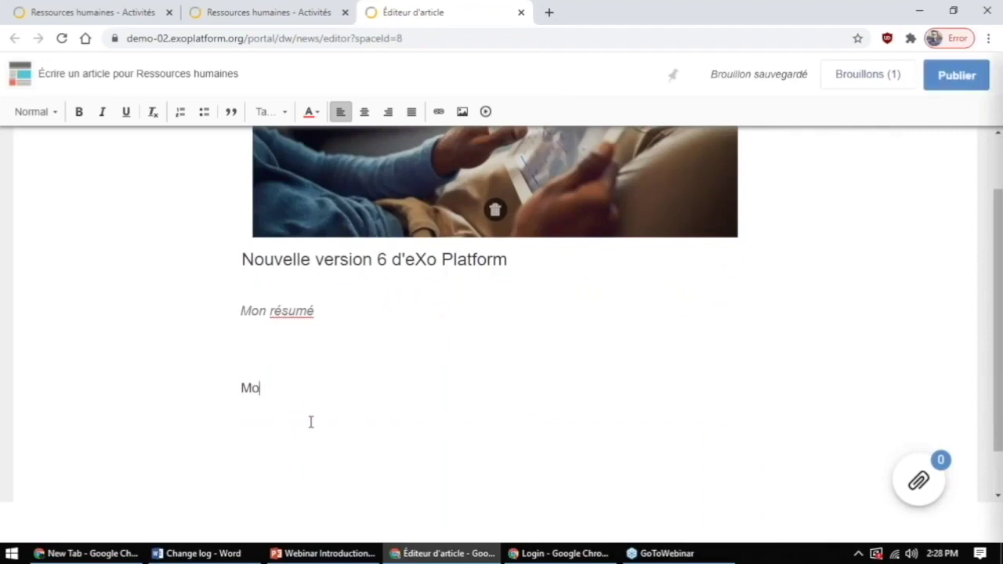
{"action": "type", "text": "n article ici."}
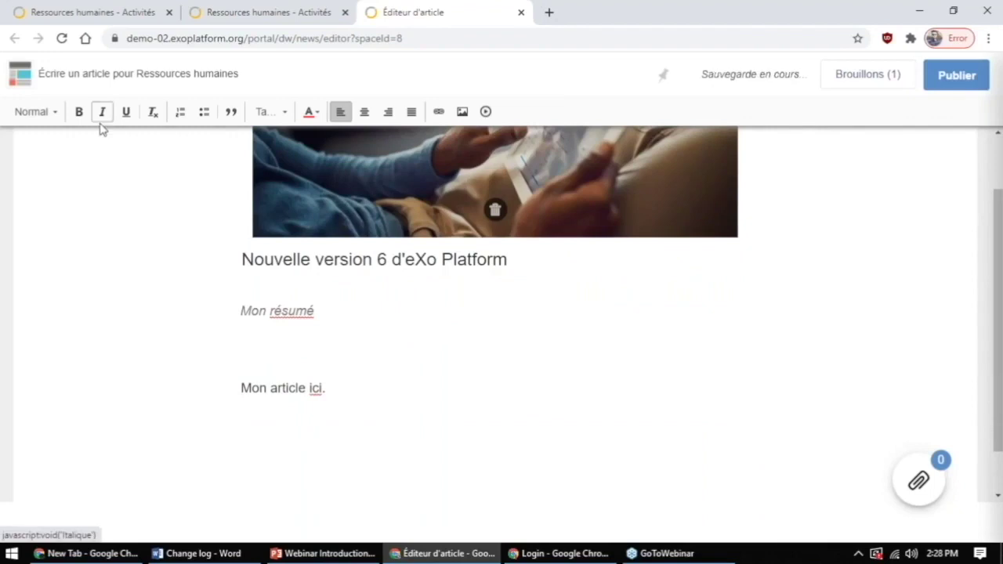
Look over the image source options for the line below the article text, including the server's document folders
{"action": "left_click", "coordinate": [53, 112]}
{"action": "left_click", "coordinate": [344, 419]}
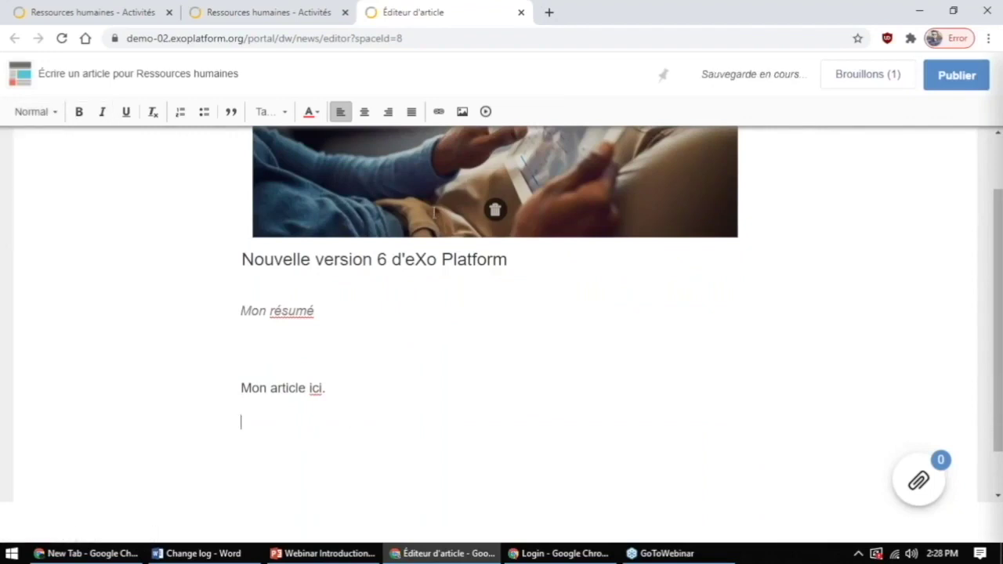
{"action": "left_click", "coordinate": [462, 112]}
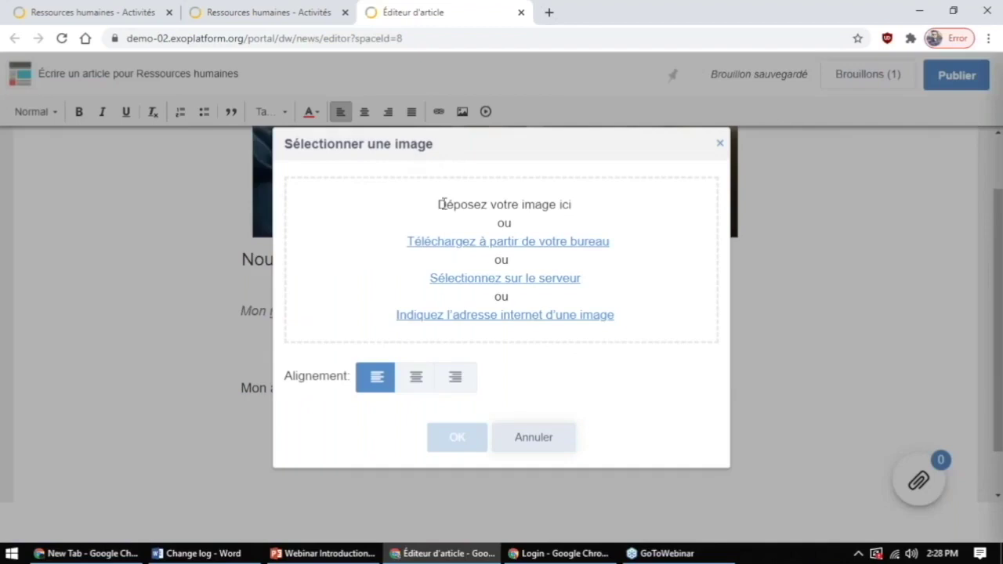
{"action": "left_click_drag", "start_coordinate": [441, 204], "coordinate": [548, 205]}
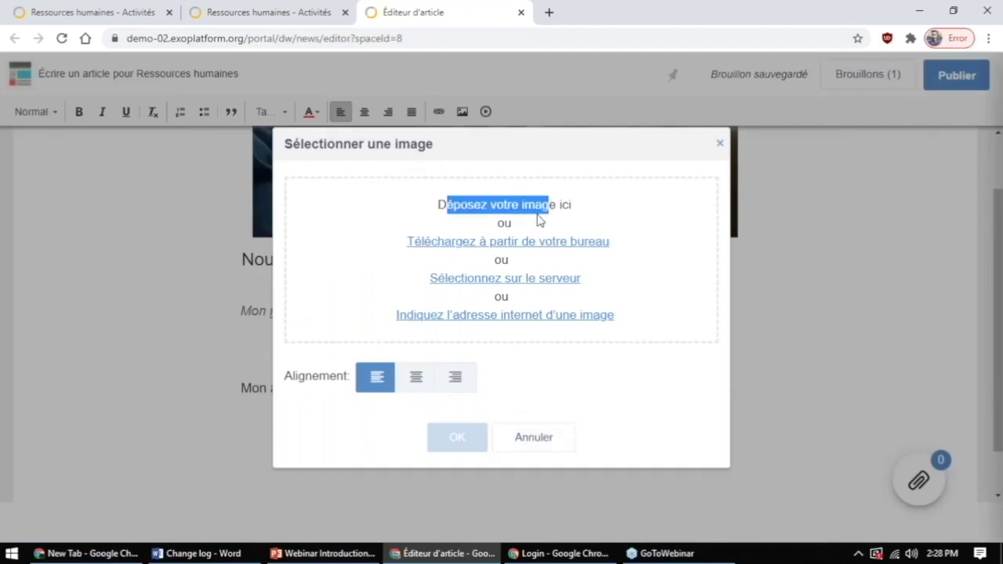
{"action": "left_click", "coordinate": [548, 207]}
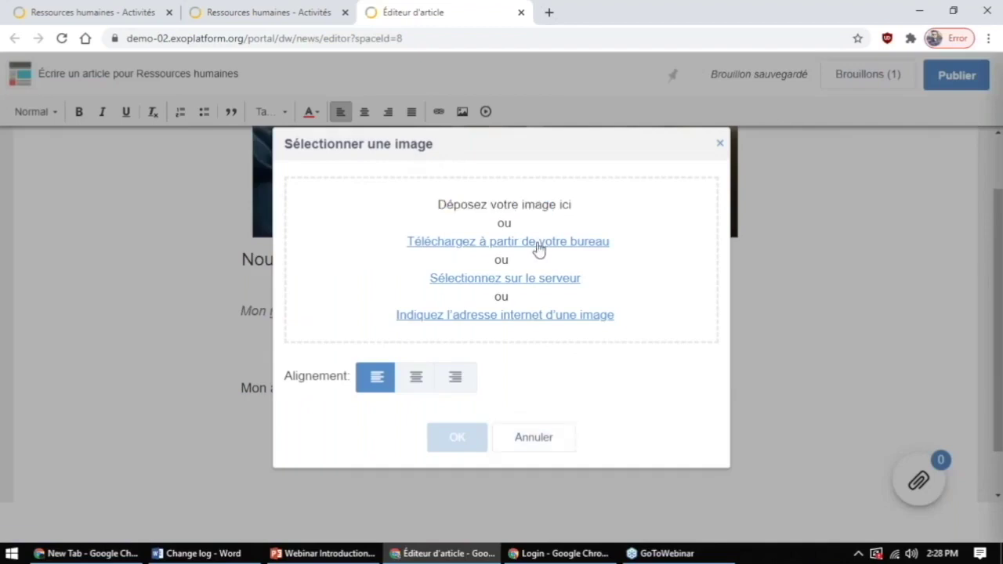
{"action": "left_click", "coordinate": [524, 288]}
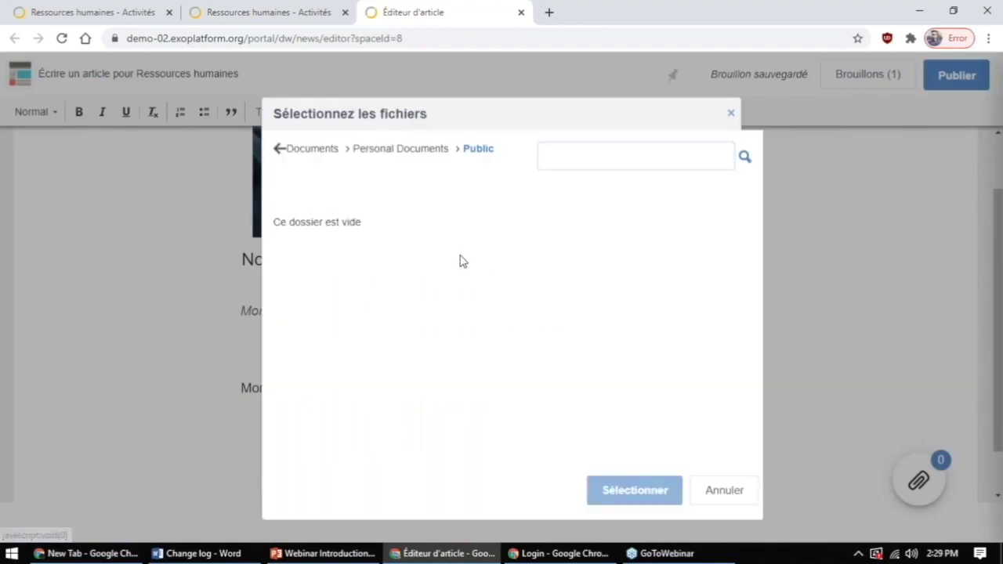
{"action": "left_click", "coordinate": [279, 148]}
{"action": "left_click", "coordinate": [726, 494]}
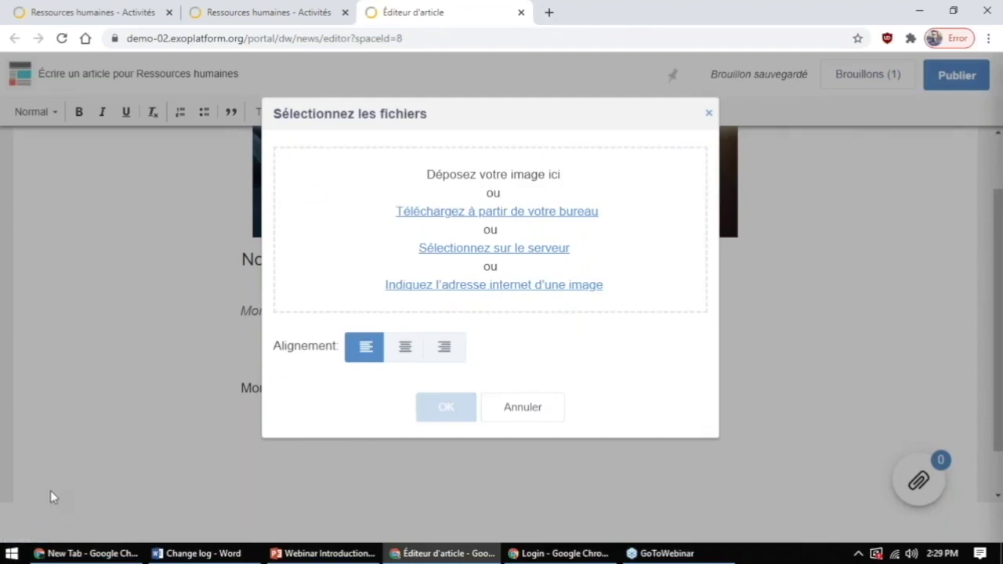
Insert the eXo Logo image from the demo pictures folder below the article text, aligned left
{"action": "left_click", "coordinate": [11, 553]}
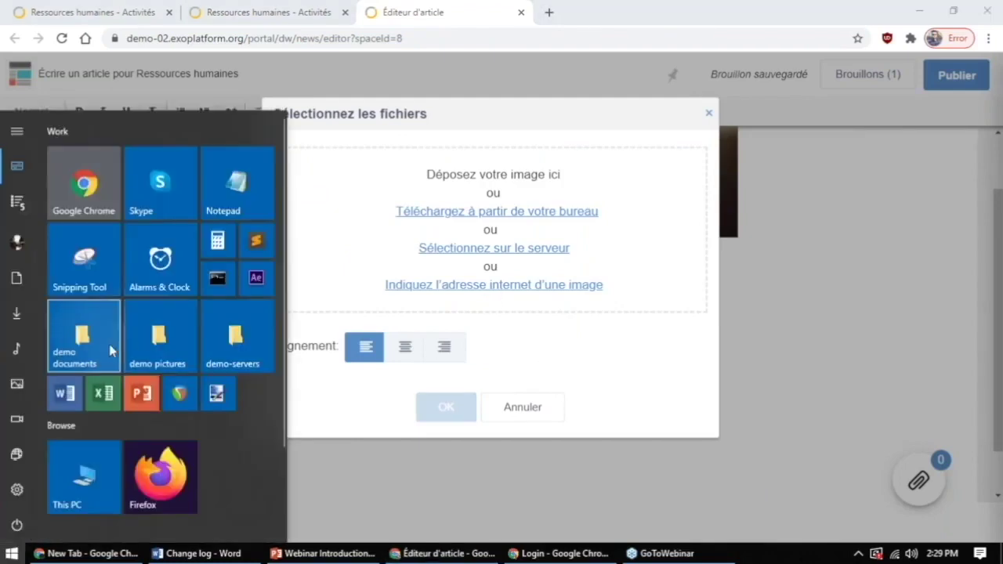
{"action": "left_click", "coordinate": [159, 337]}
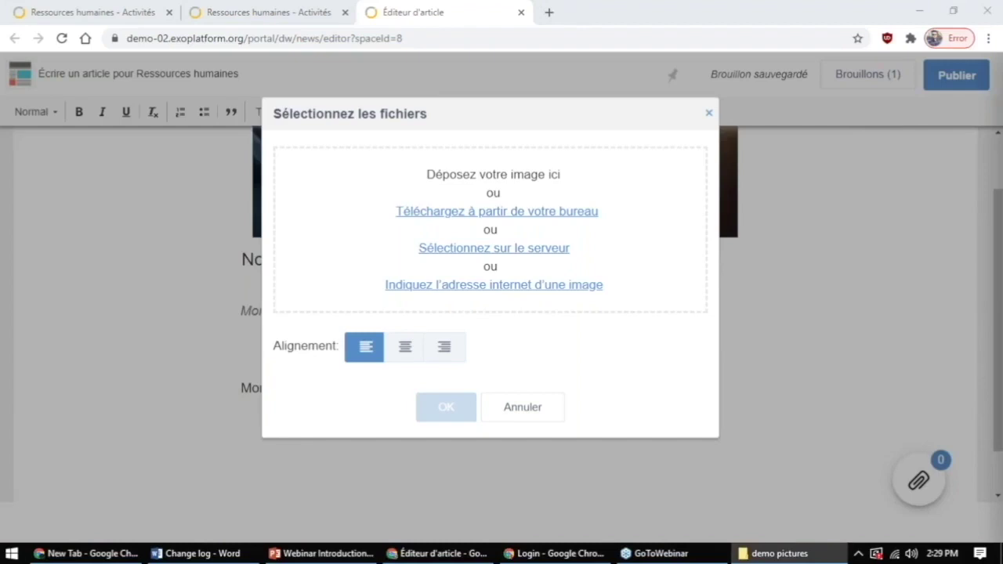
{"action": "left_click_drag", "start_coordinate": [862, 101], "coordinate": [321, 46]}
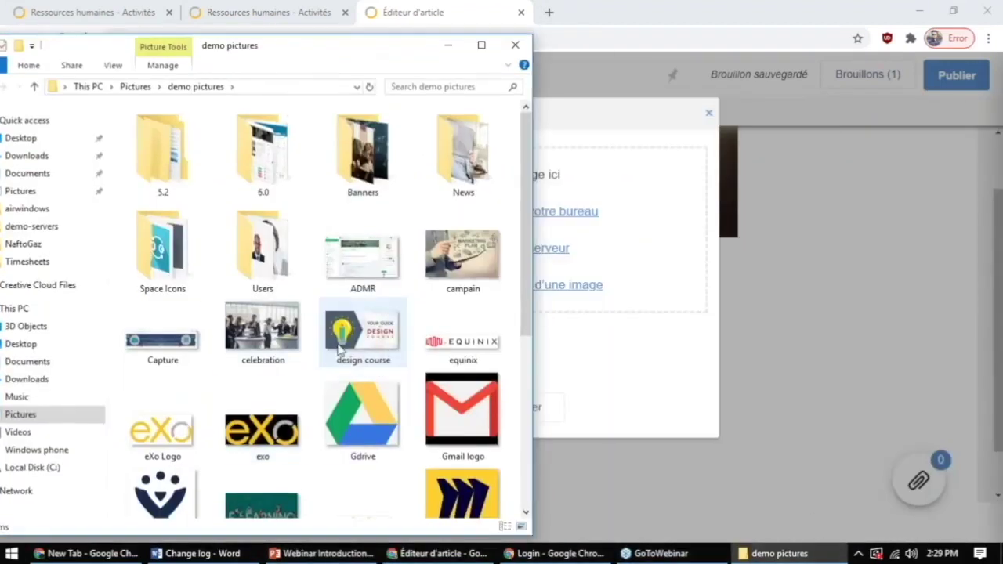
{"action": "scroll", "coordinate": [342, 350], "scroll_direction": "down", "scroll_amount": 3}
{"action": "left_click", "coordinate": [174, 211]}
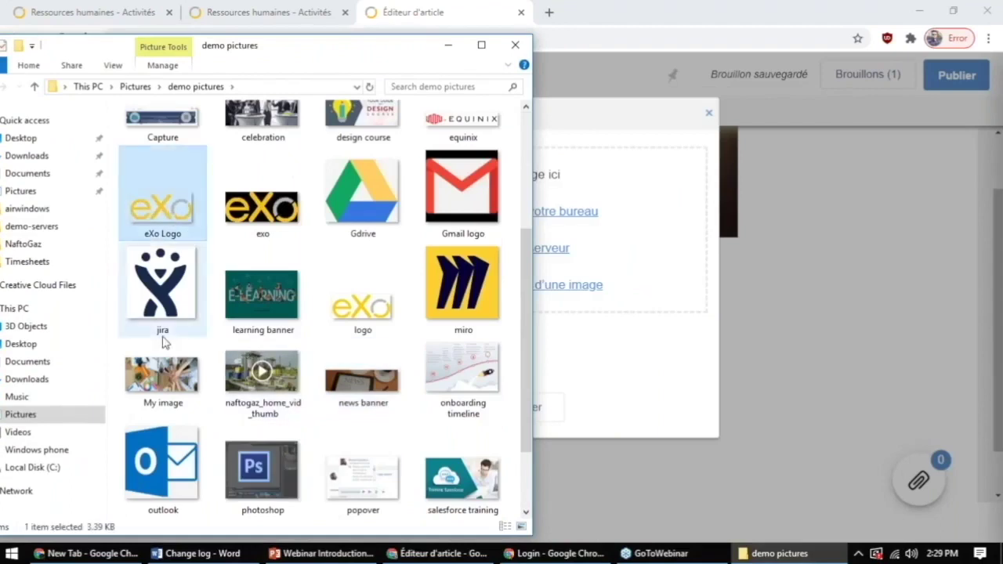
{"action": "left_click_drag", "start_coordinate": [174, 208], "coordinate": [624, 208]}
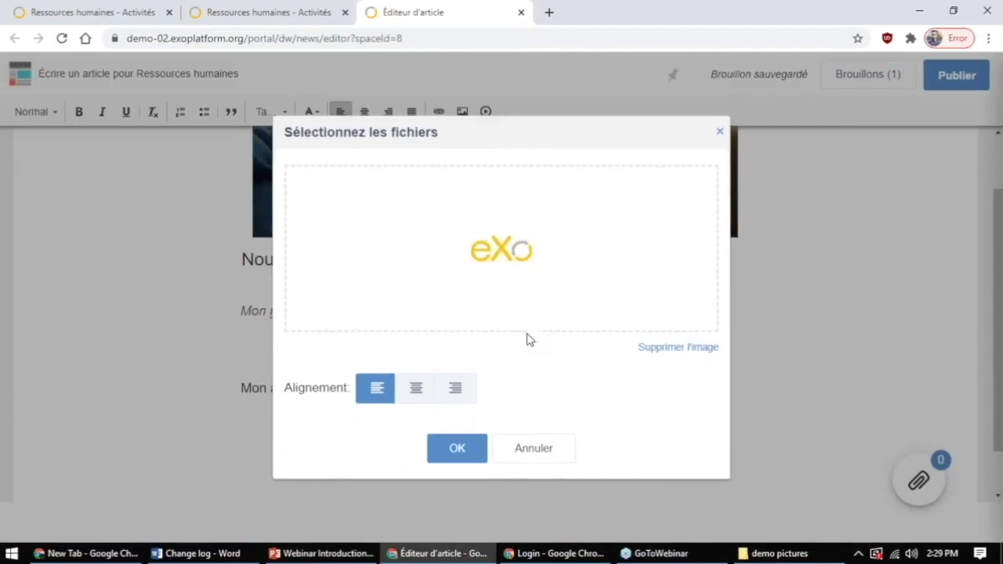
{"action": "left_click", "coordinate": [464, 453]}
Enlarge the inserted eXo logo slightly and delete it from the article
{"action": "left_click", "coordinate": [284, 428]}
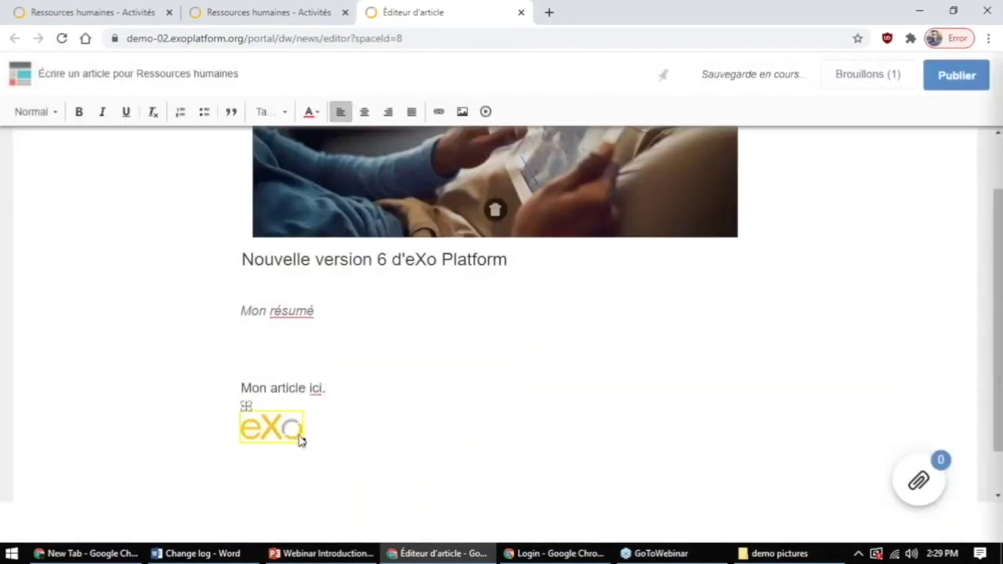
{"action": "mouse_move", "coordinate": [302, 441]}
{"action": "left_mouse_down"}
{"action": "mouse_move", "coordinate": [380, 479]}
{"action": "mouse_move", "coordinate": [307, 445]}
{"action": "left_mouse_up"}
{"action": "left_click", "coordinate": [342, 406]}
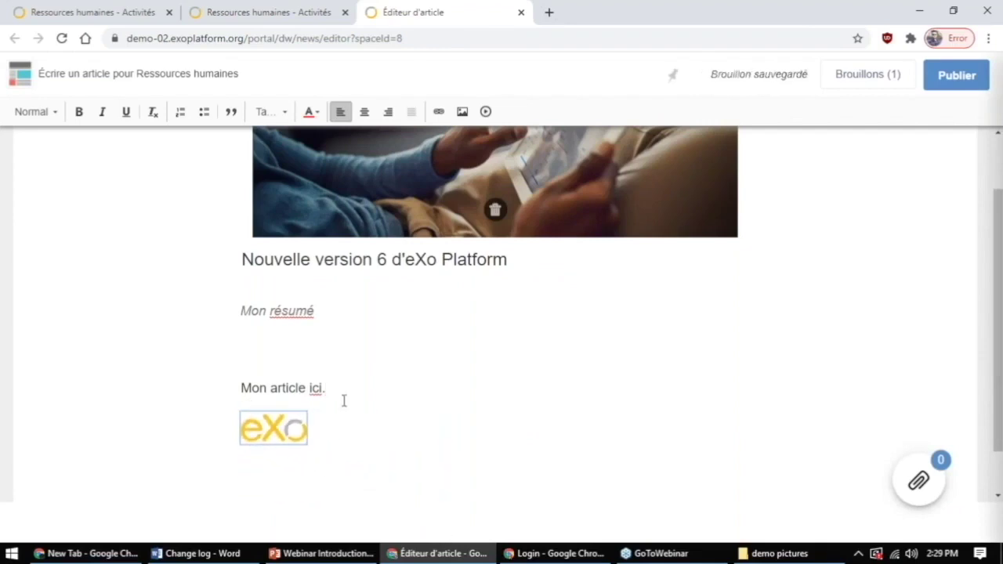
{"action": "left_click", "coordinate": [298, 432]}
{"action": "left_click", "coordinate": [333, 430]}
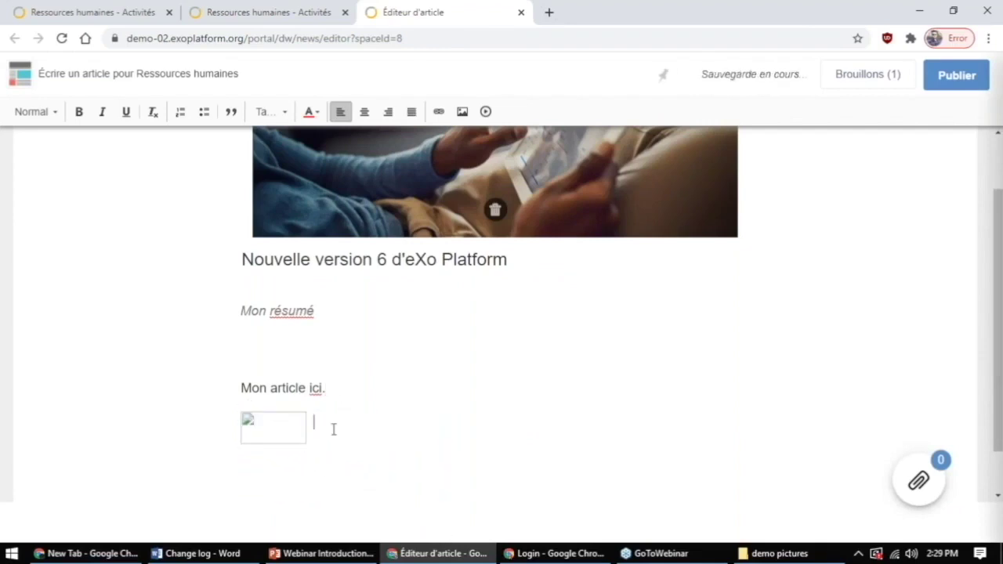
{"action": "key", "text": "BackSpace"}
{"action": "key", "text": "BackSpace"}
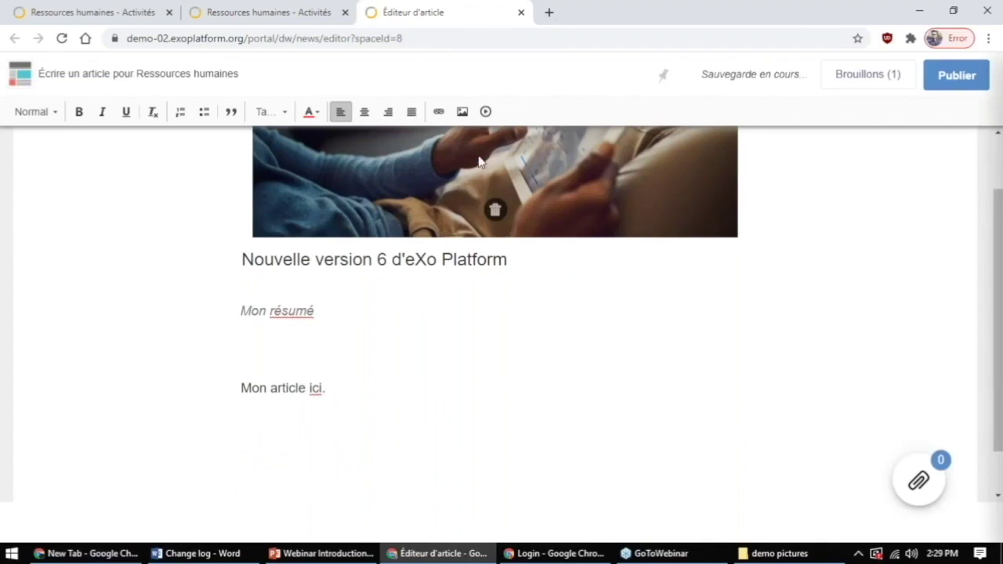
{"action": "left_click", "coordinate": [486, 112]}
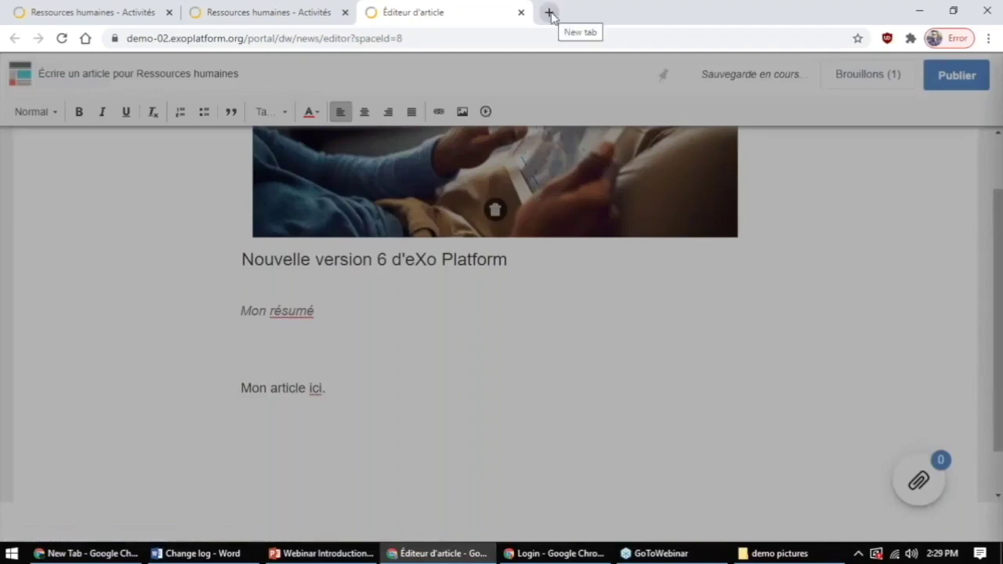
{"action": "left_click", "coordinate": [178, 558]}
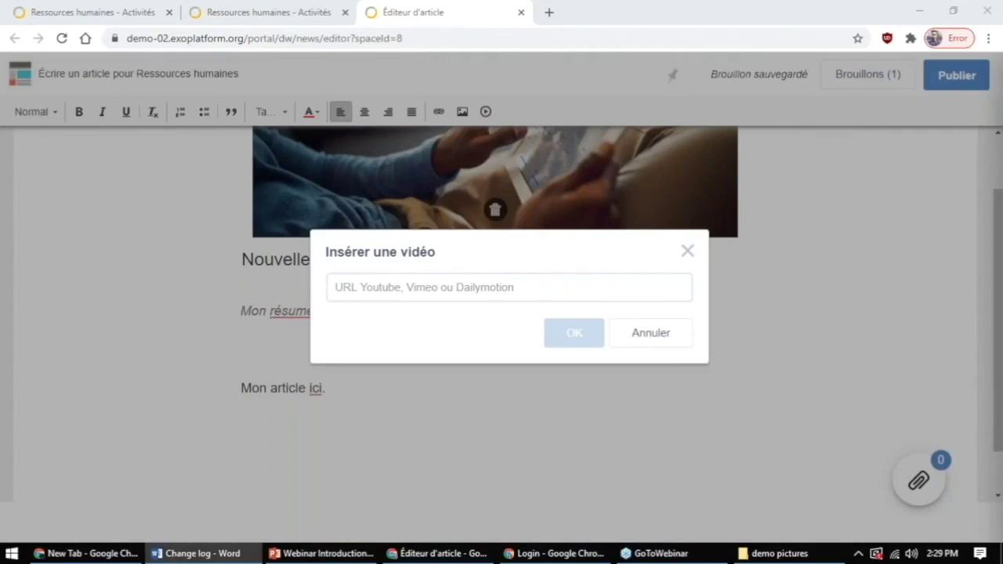
{"action": "left_click", "coordinate": [537, 290]}
{"action": "type", "text": "https://youtu.be/BGczzT9X5E0"}
{"action": "left_click", "coordinate": [573, 334]}
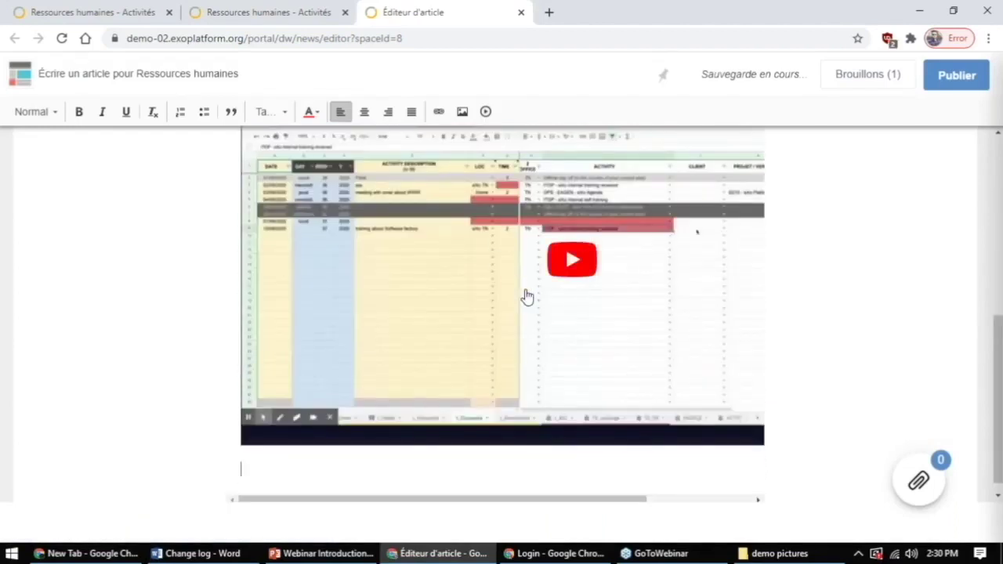
{"action": "scroll", "coordinate": [527, 296], "scroll_direction": "up", "scroll_amount": 2}
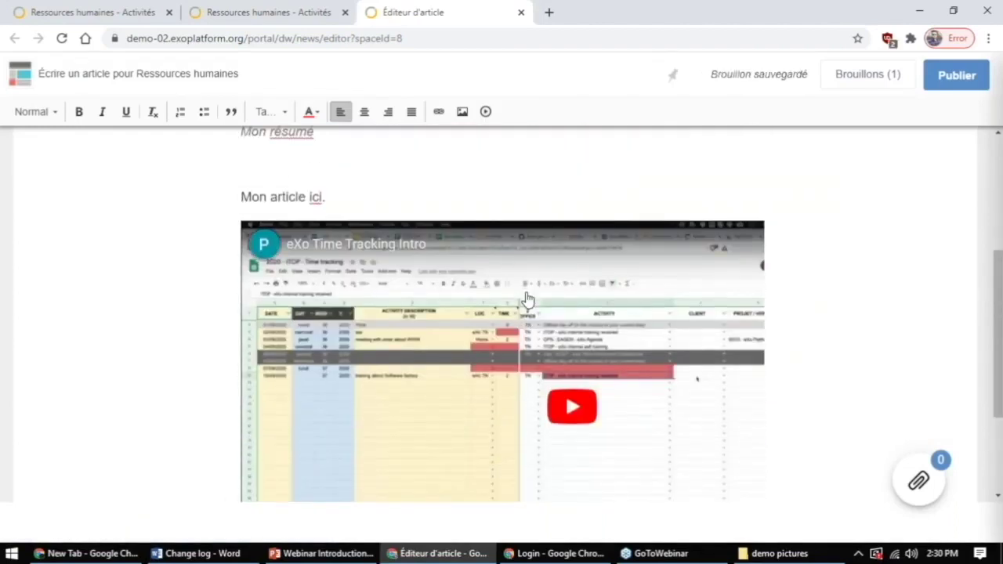
{"action": "scroll", "coordinate": [529, 298], "scroll_direction": "up", "scroll_amount": 1}
{"action": "scroll", "coordinate": [376, 354], "scroll_direction": "up", "scroll_amount": 1}
{"action": "scroll", "coordinate": [420, 393], "scroll_direction": "up", "scroll_amount": 2}
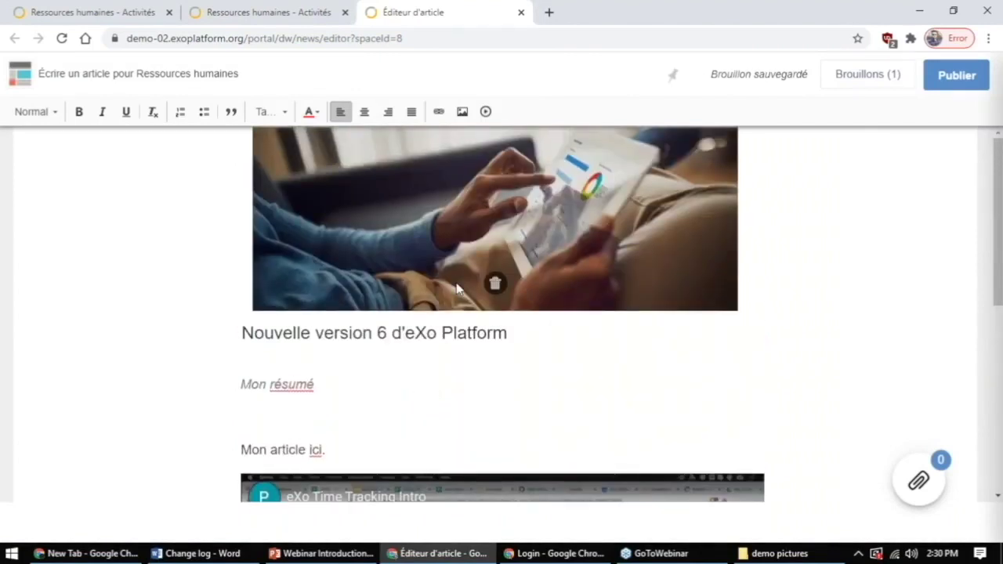
Attach Branding Guidelines.pdf from the demo documents folder to the article and apply the attachment
{"action": "left_click", "coordinate": [919, 482]}
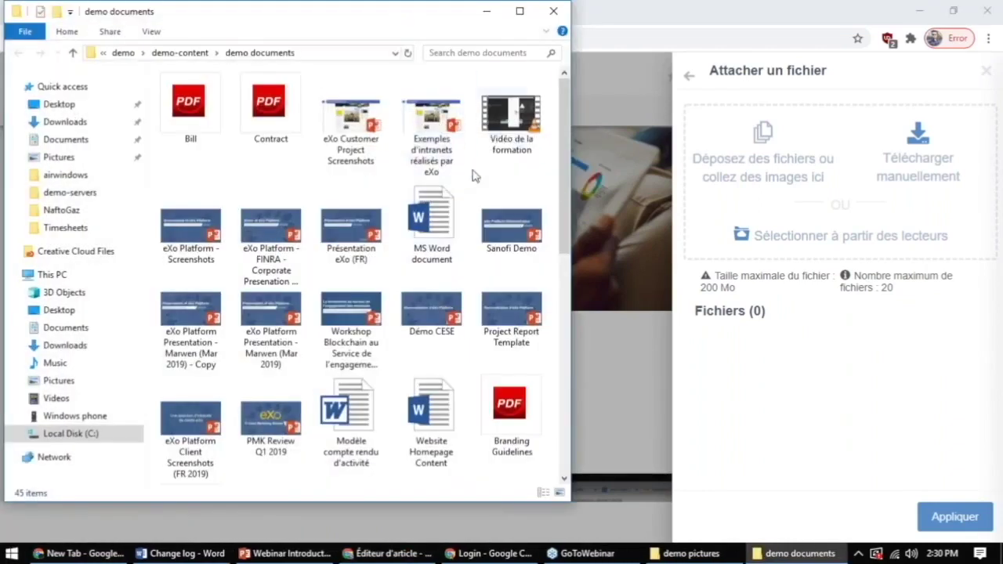
{"action": "left_click", "coordinate": [495, 149]}
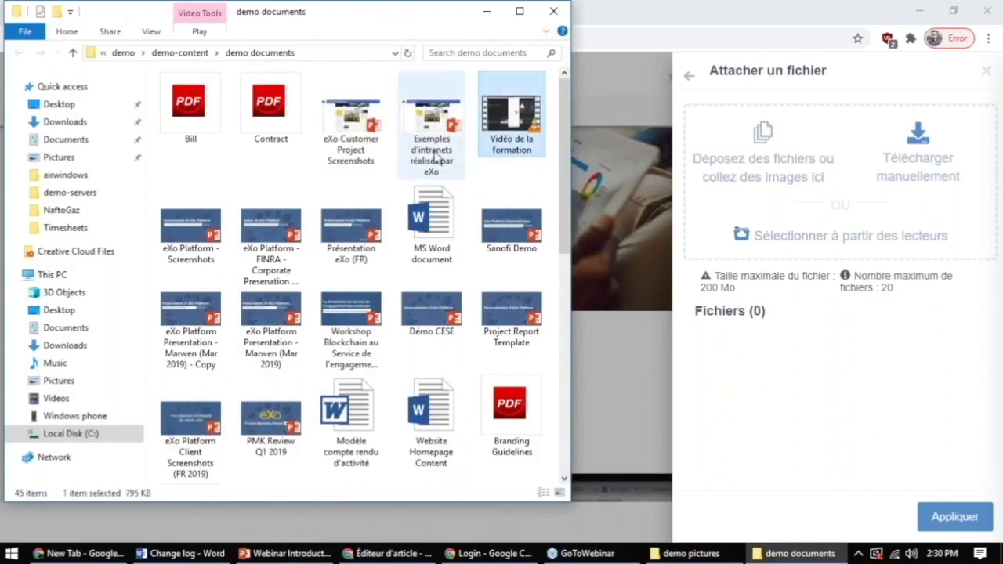
{"action": "left_click", "coordinate": [504, 413]}
{"action": "left_click_drag", "start_coordinate": [504, 413], "coordinate": [847, 139]}
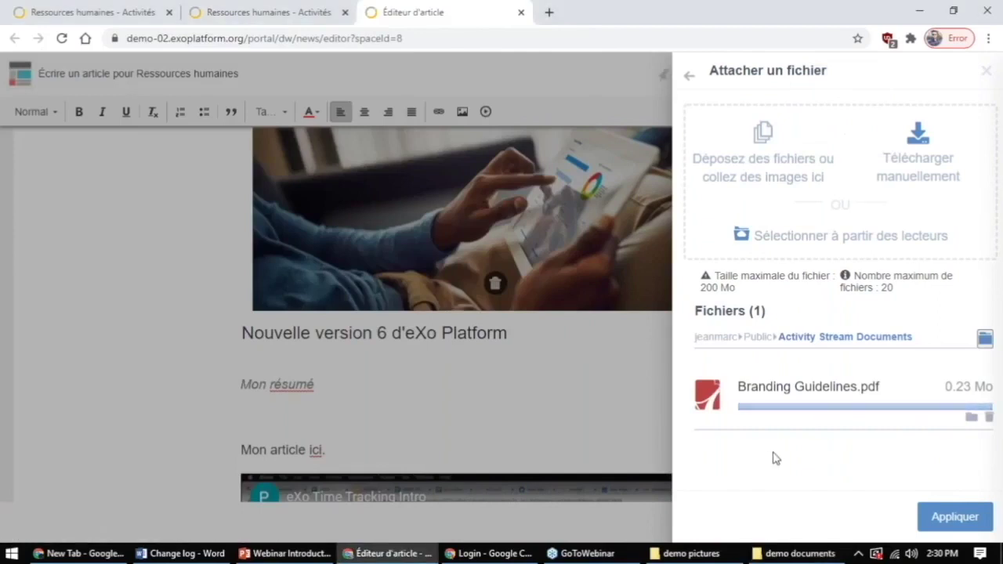
{"action": "left_click", "coordinate": [955, 519]}
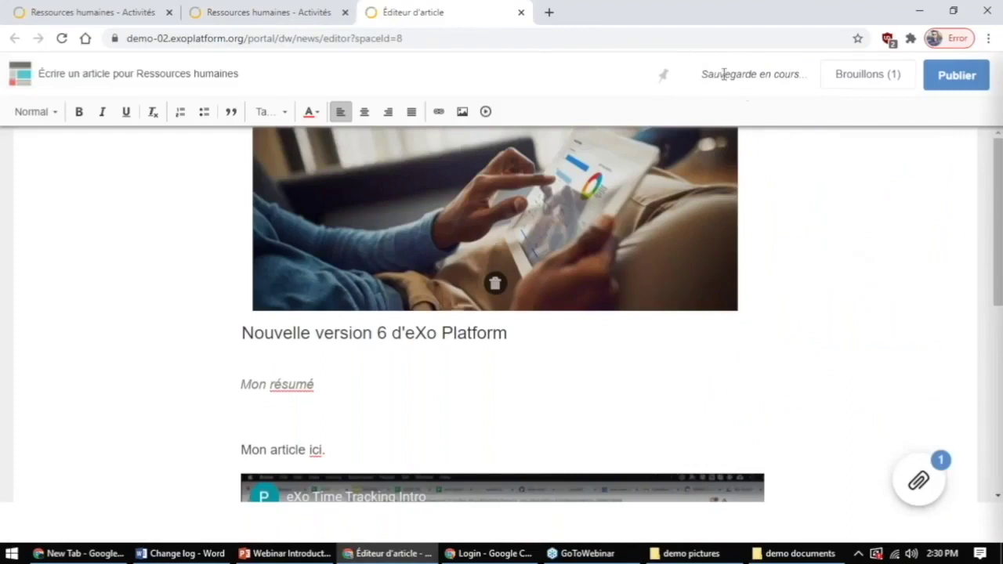
Check the article's draft save status and look at the list of saved drafts
{"action": "mouse_move", "coordinate": [750, 74]}
{"action": "left_mouse_down"}
{"action": "mouse_move", "coordinate": [901, 75]}
{"action": "mouse_move", "coordinate": [752, 74]}
{"action": "left_mouse_up"}
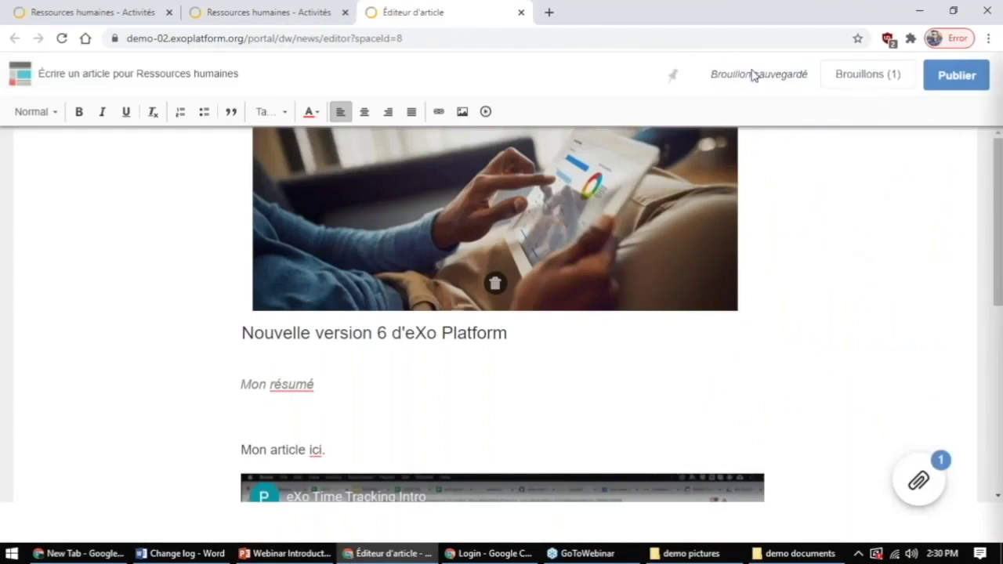
{"action": "left_click", "coordinate": [863, 78]}
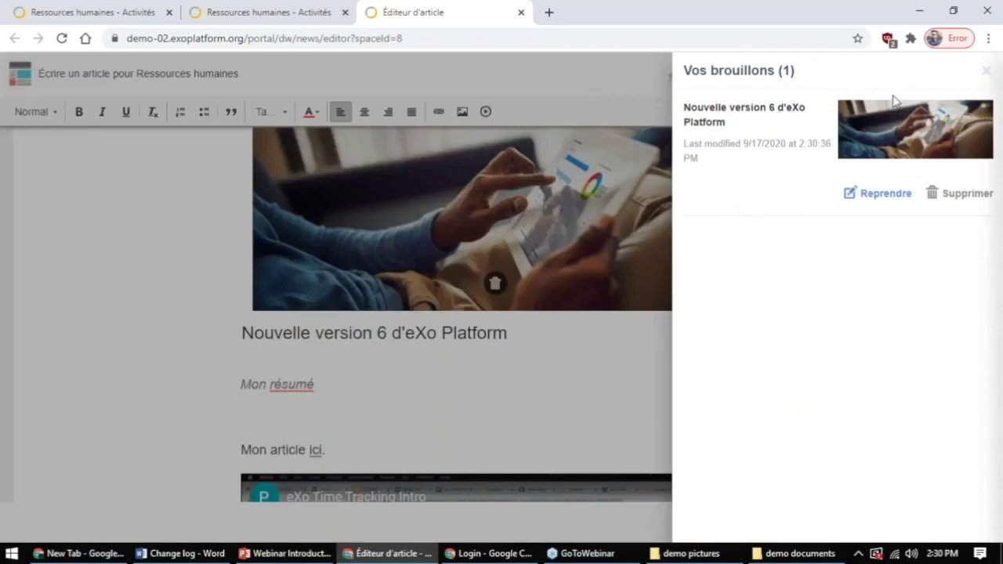
{"action": "left_click", "coordinate": [986, 72]}
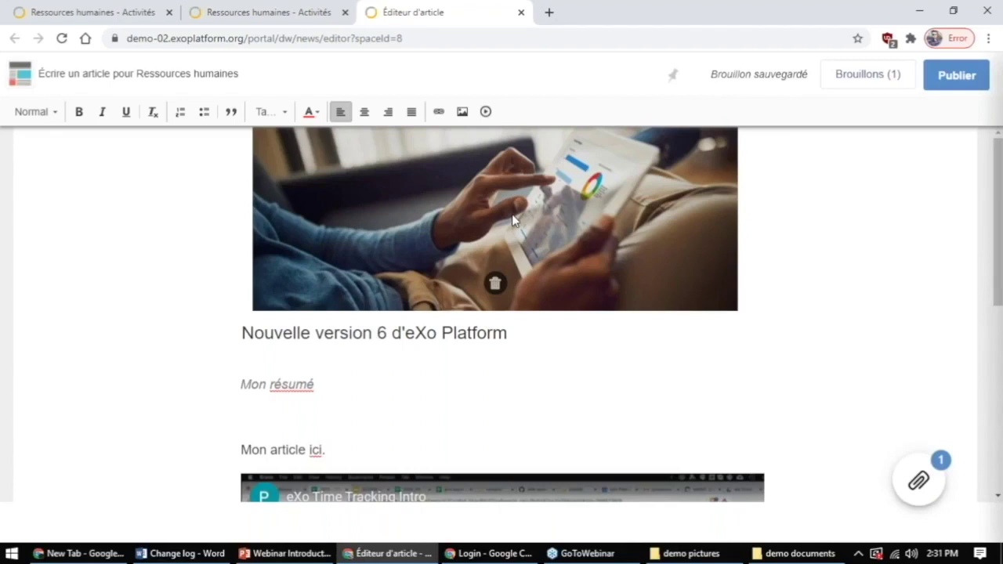
Pin the article to the home page and publish it, confirming the pinning
{"action": "left_click", "coordinate": [676, 77]}
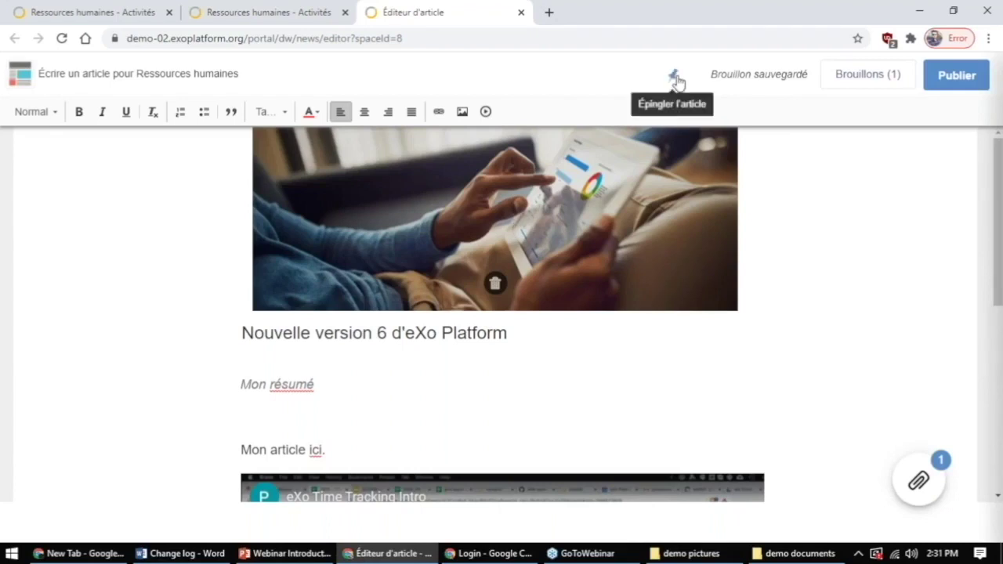
{"action": "left_click", "coordinate": [957, 79]}
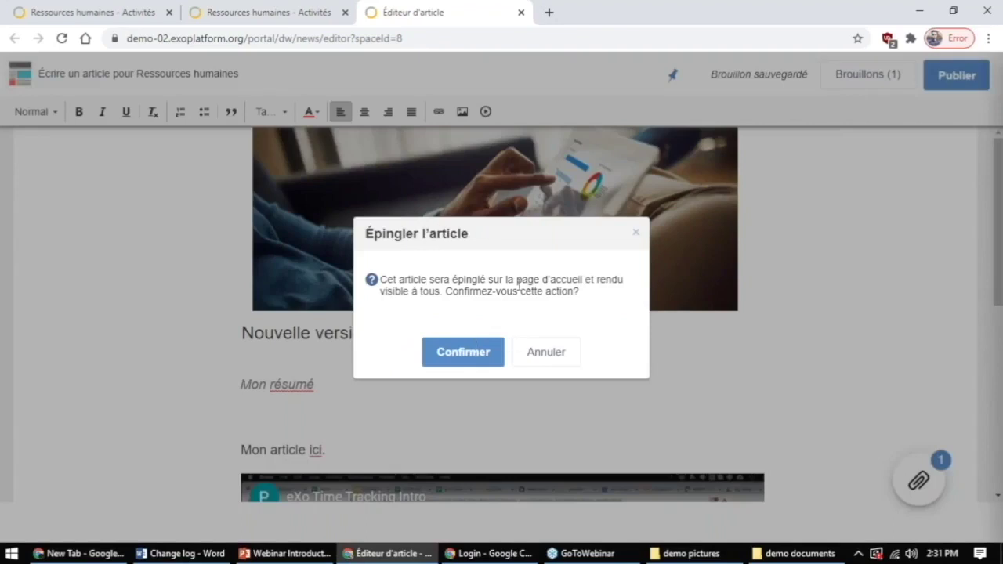
{"action": "left_click_drag", "start_coordinate": [452, 278], "coordinate": [500, 279]}
{"action": "left_click", "coordinate": [486, 300]}
{"action": "left_click", "coordinate": [465, 354]}
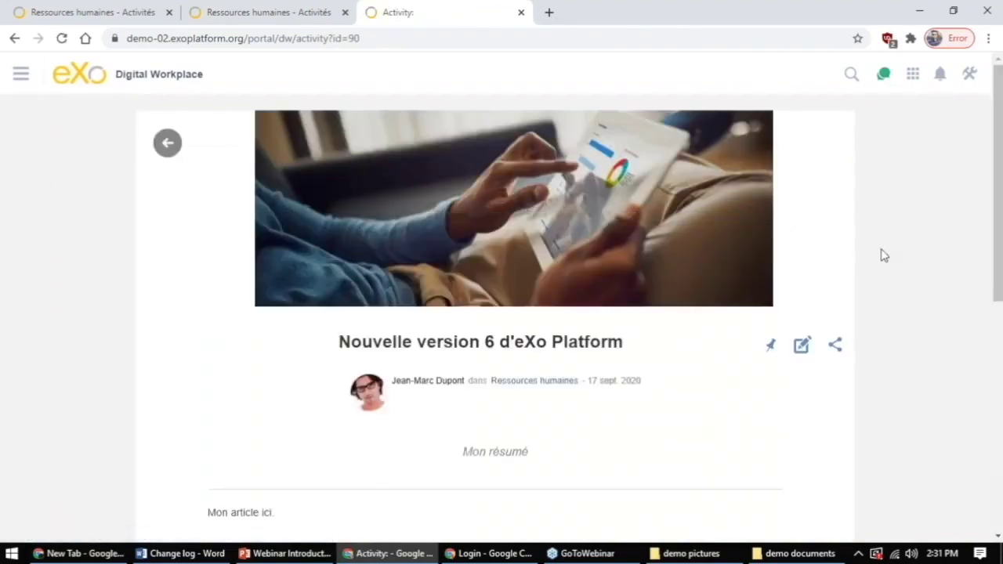
Review the published article down to its attached file and briefly play the embedded video
{"action": "scroll", "coordinate": [884, 256], "scroll_direction": "down", "scroll_amount": 5}
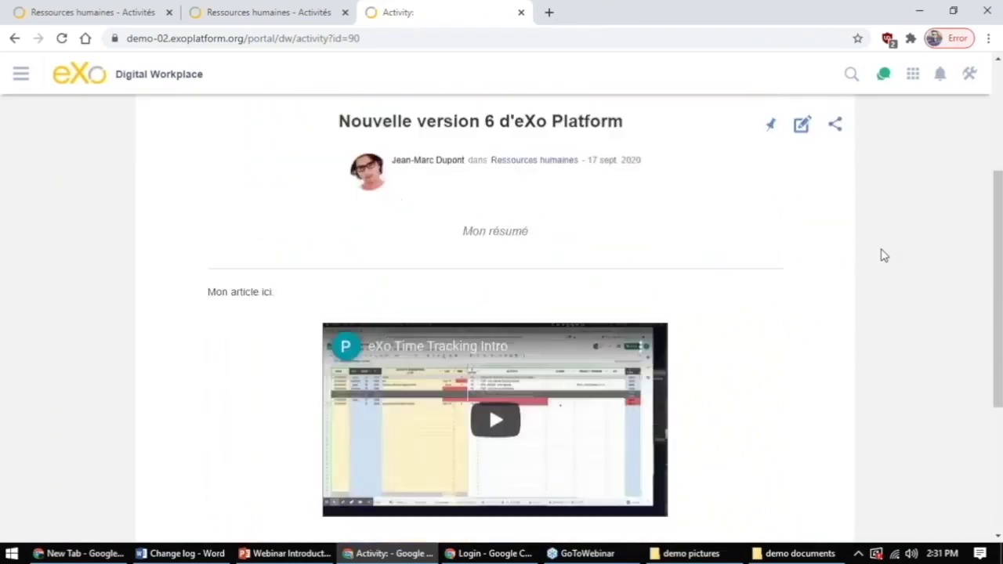
{"action": "left_click", "coordinate": [502, 276]}
{"action": "left_click", "coordinate": [348, 357]}
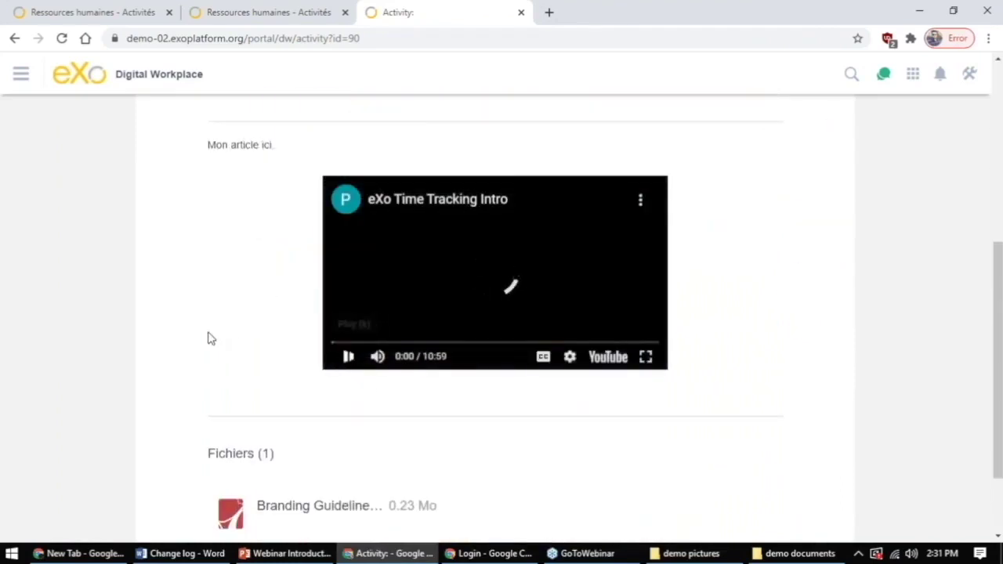
{"action": "scroll", "coordinate": [208, 338], "scroll_direction": "down", "scroll_amount": 2}
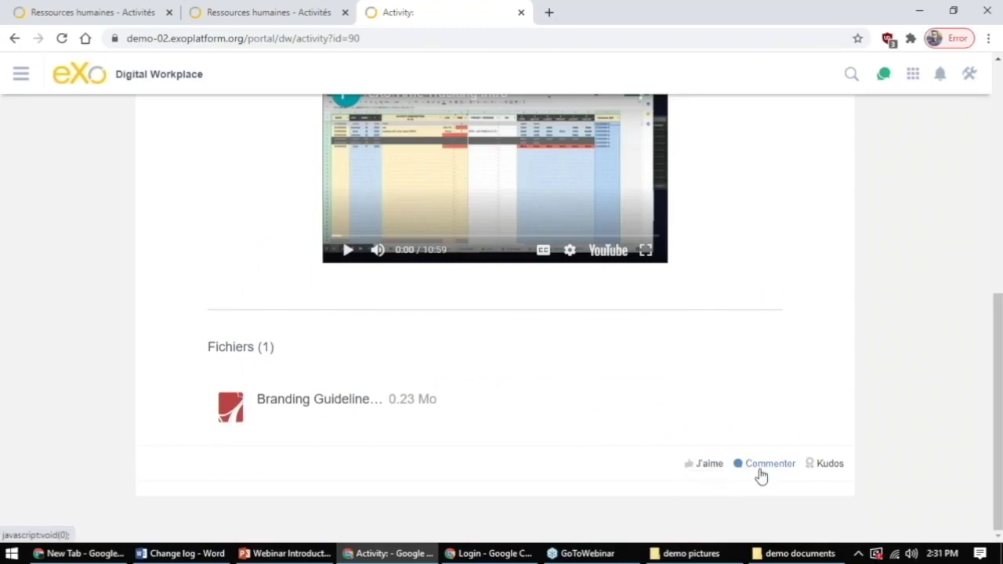
Start a comment on the article with a mention of a colleague and remove the mention
{"action": "left_click", "coordinate": [762, 472]}
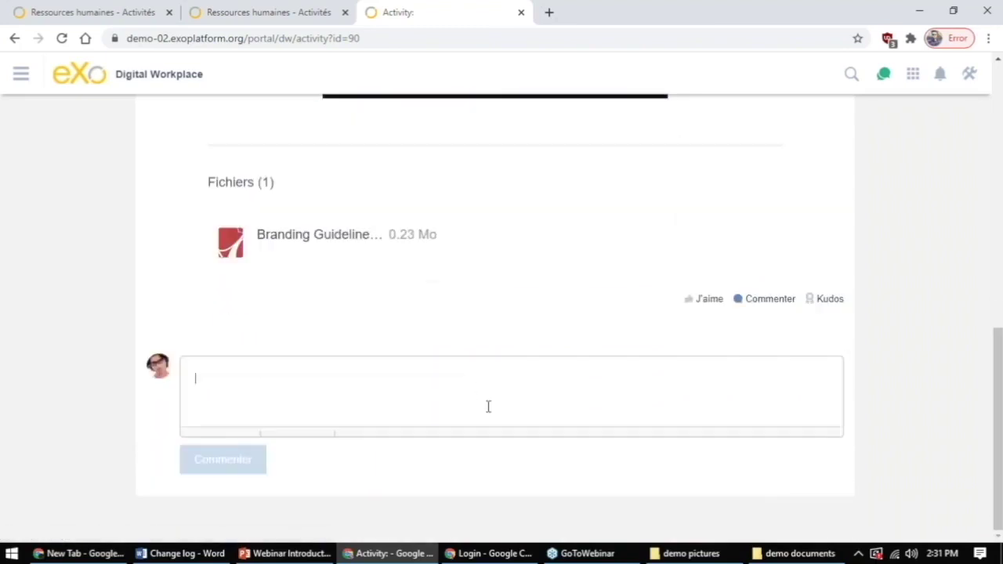
{"action": "type", "text": "@m"}
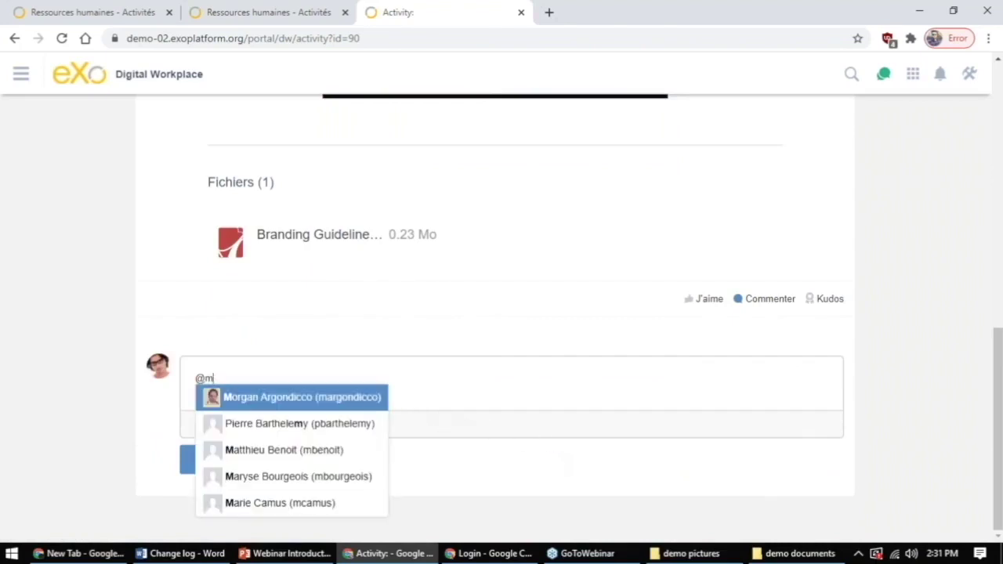
{"action": "key", "text": "Return"}
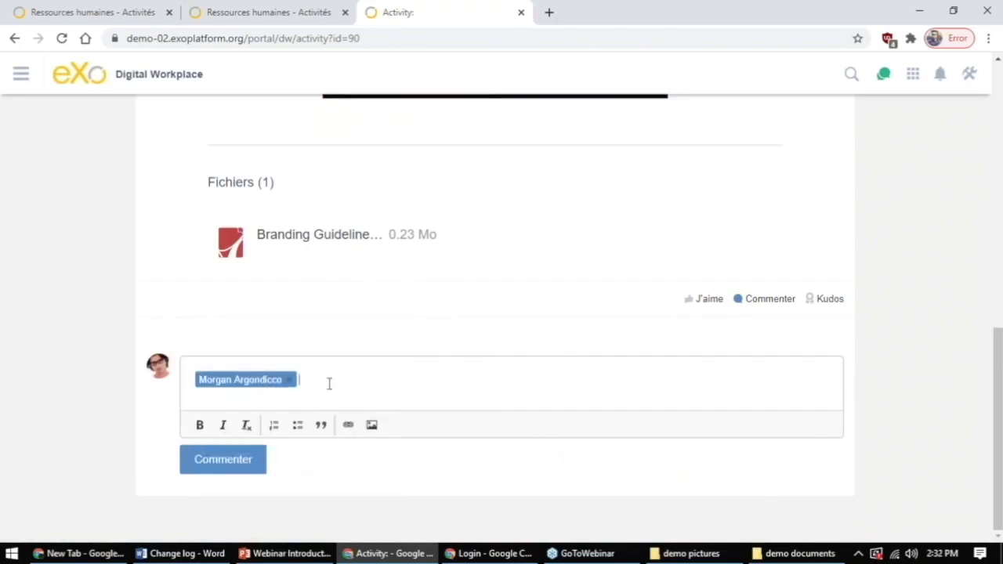
{"action": "key", "text": "BackSpace"}
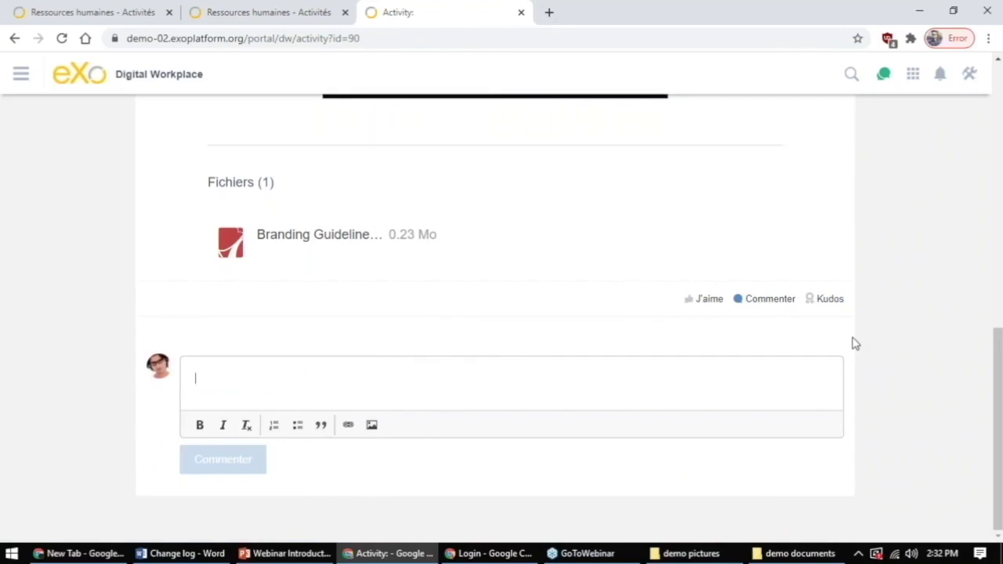
Look over the published article, switch to the other user's browser window and open the notifications there
{"action": "scroll", "coordinate": [853, 342], "scroll_direction": "up", "scroll_amount": 10}
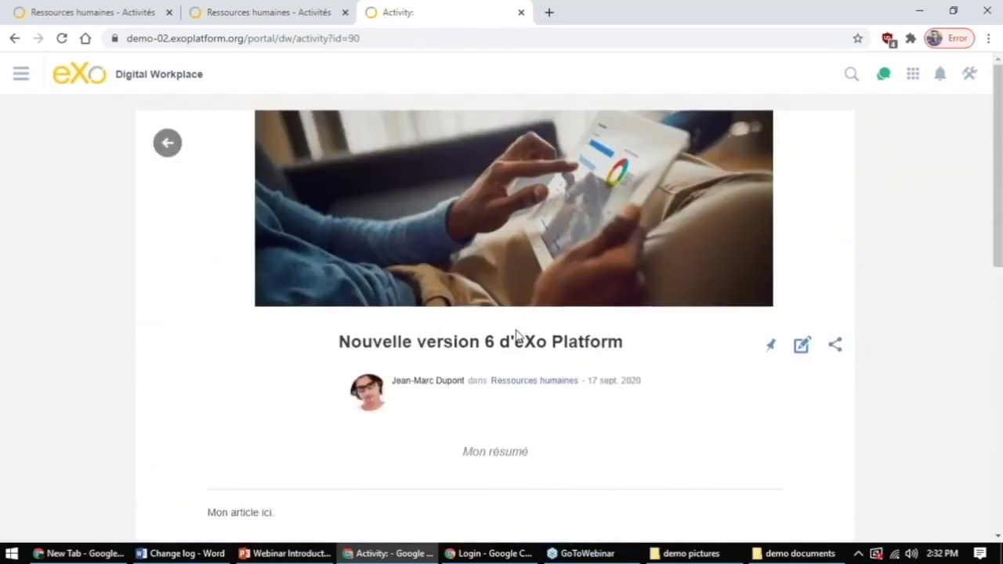
{"action": "scroll", "coordinate": [408, 374], "scroll_direction": "down", "scroll_amount": 5}
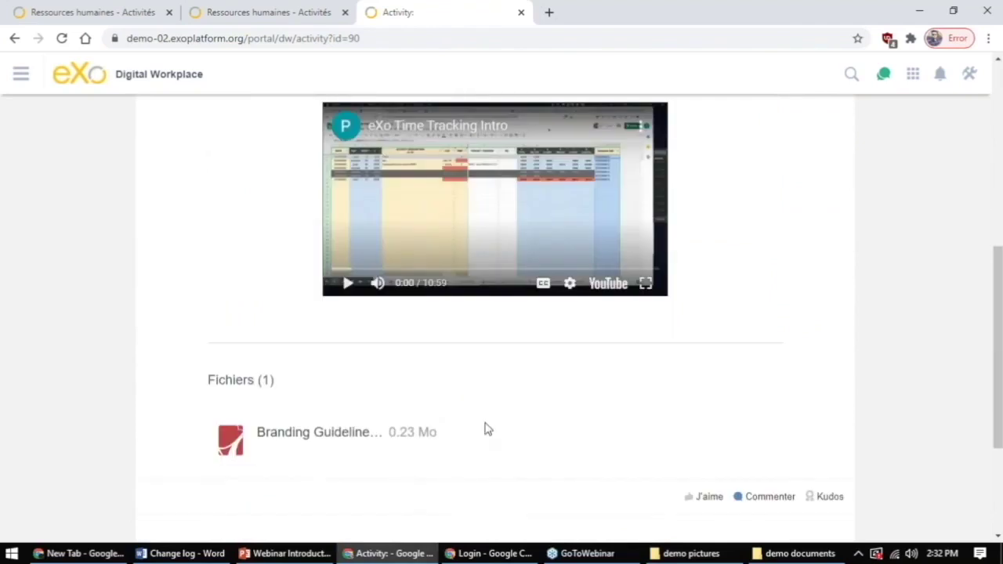
{"action": "scroll", "coordinate": [486, 429], "scroll_direction": "up", "scroll_amount": 5}
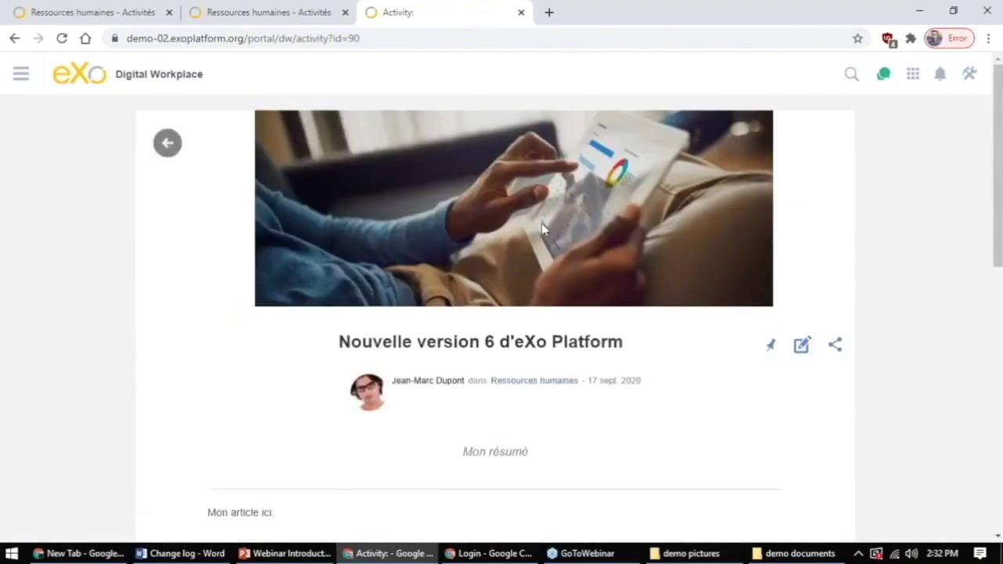
{"action": "left_click", "coordinate": [490, 553]}
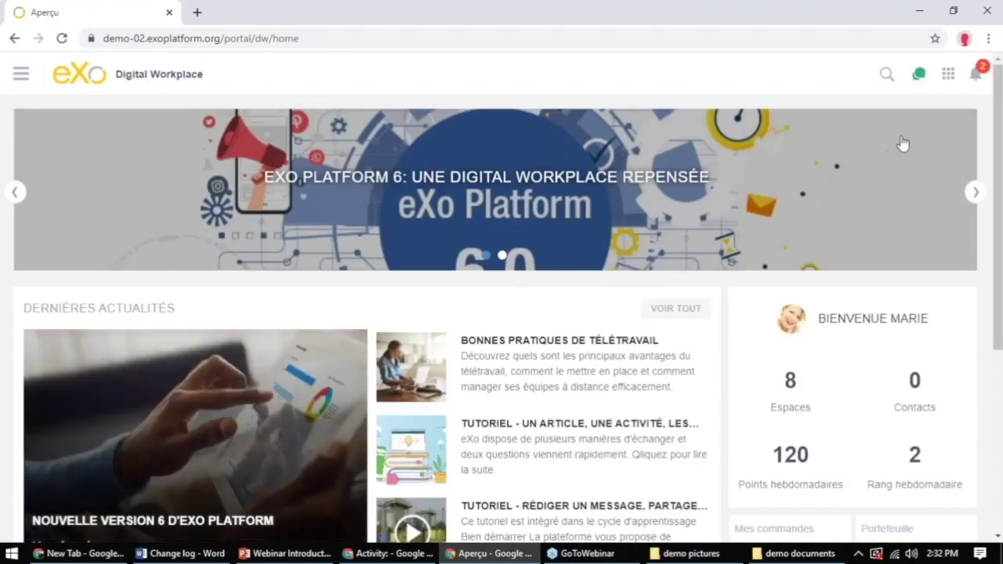
{"action": "left_click", "coordinate": [975, 78]}
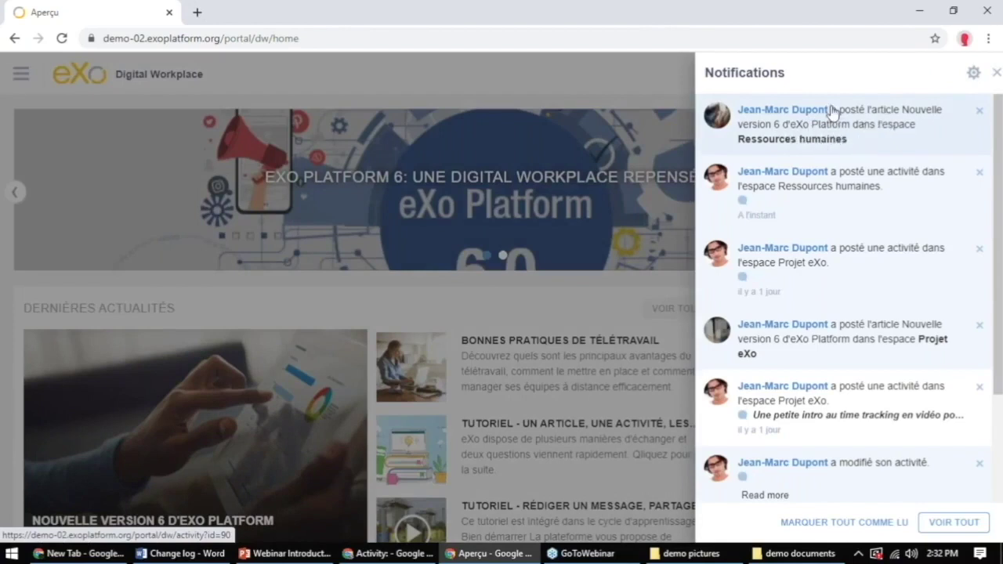
Open the notification settings page and examine the language, time zone and notification channel options
{"action": "left_click", "coordinate": [973, 74]}
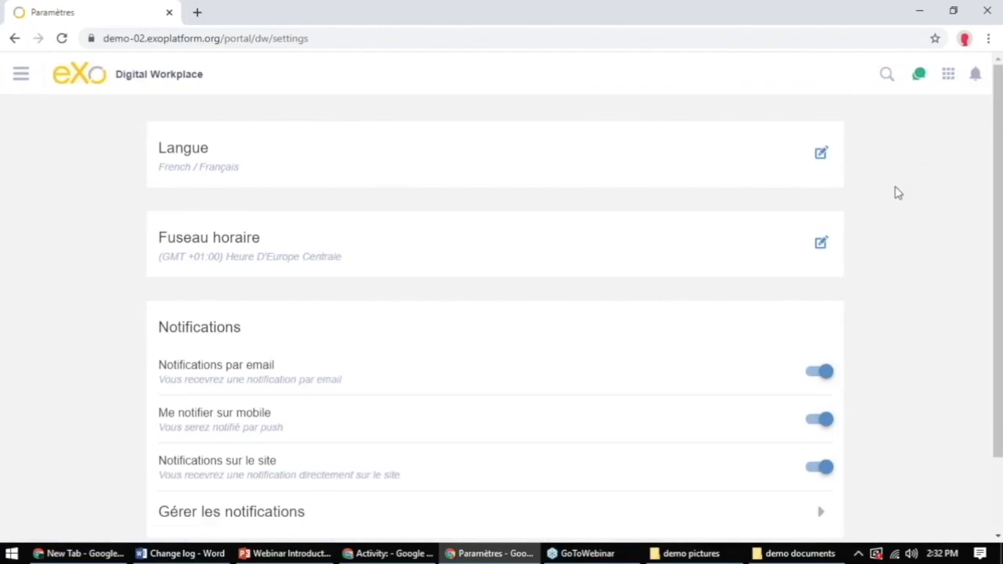
{"action": "scroll", "coordinate": [898, 193], "scroll_direction": "down", "scroll_amount": 1}
{"action": "scroll", "coordinate": [898, 193], "scroll_direction": "up", "scroll_amount": 1}
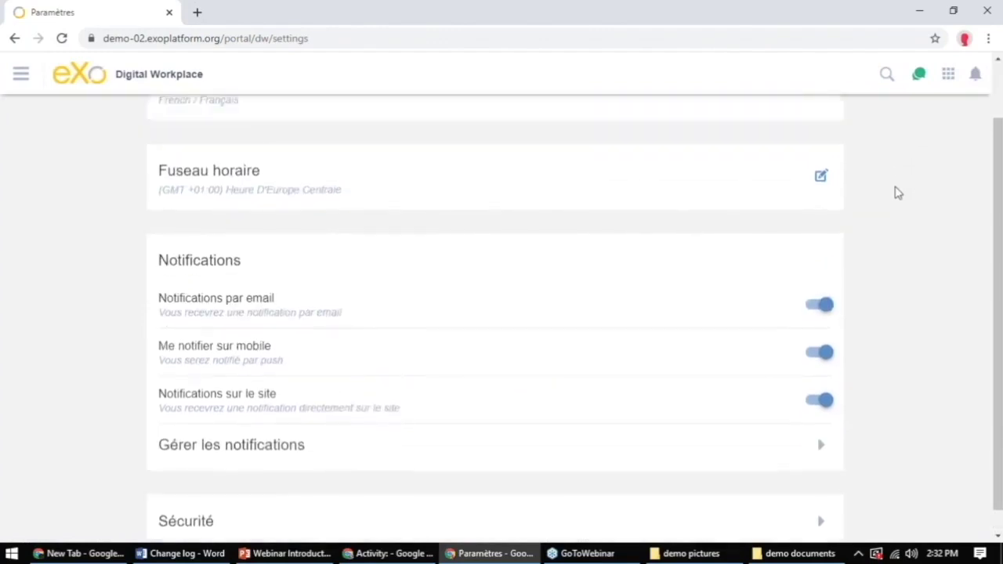
{"action": "scroll", "coordinate": [898, 193], "scroll_direction": "down", "scroll_amount": 1}
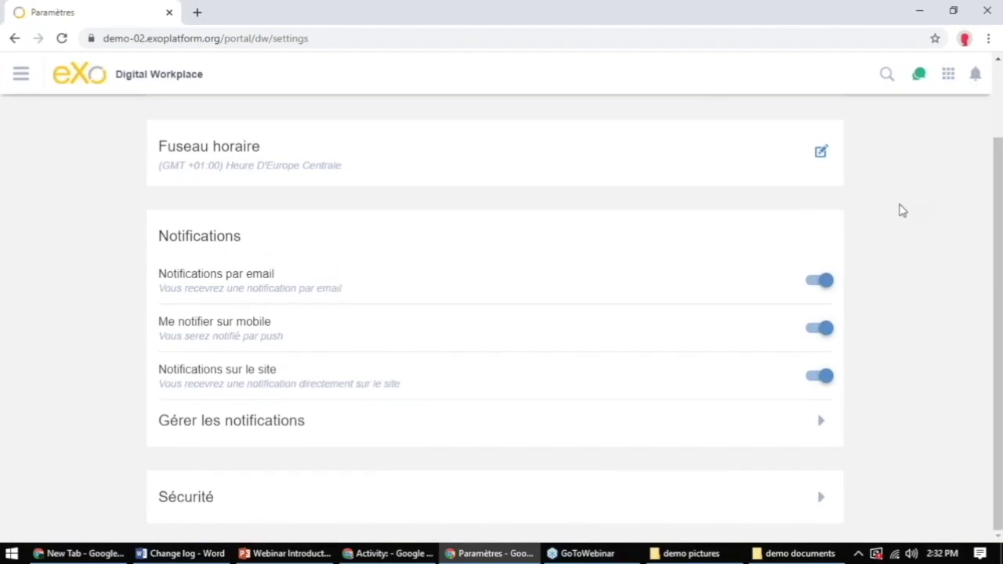
{"action": "scroll", "coordinate": [780, 235], "scroll_direction": "up", "scroll_amount": 1}
{"action": "scroll", "coordinate": [781, 235], "scroll_direction": "down", "scroll_amount": 1}
{"action": "scroll", "coordinate": [781, 235], "scroll_direction": "up", "scroll_amount": 1}
{"action": "scroll", "coordinate": [780, 235], "scroll_direction": "up", "scroll_amount": 1}
{"action": "scroll", "coordinate": [780, 234], "scroll_direction": "down", "scroll_amount": 1}
{"action": "scroll", "coordinate": [779, 235], "scroll_direction": "up", "scroll_amount": 1}
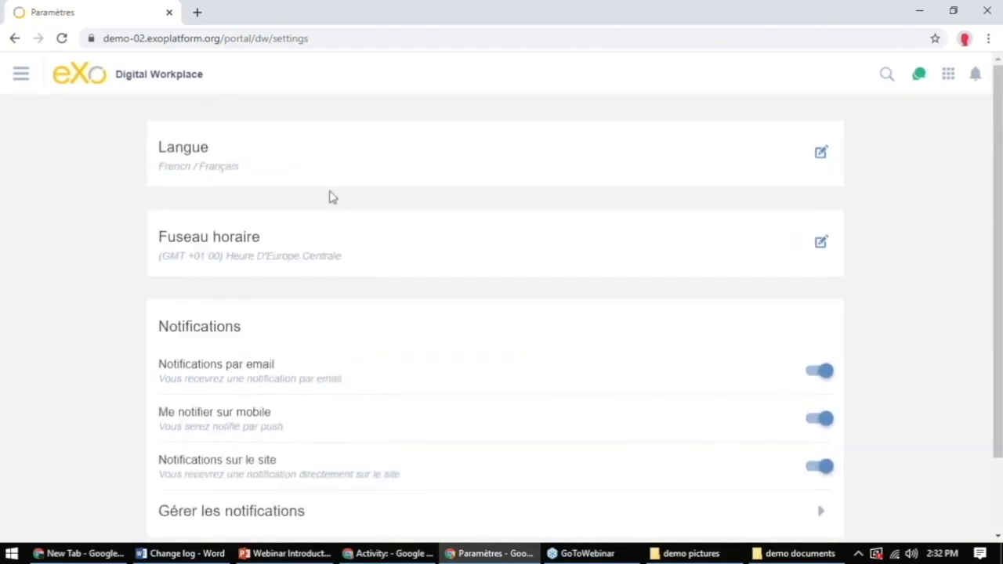
Open the password change form in the security settings and cancel it
{"action": "scroll", "coordinate": [331, 195], "scroll_direction": "down", "scroll_amount": 1}
{"action": "left_click", "coordinate": [822, 501]}
{"action": "left_click", "coordinate": [686, 423]}
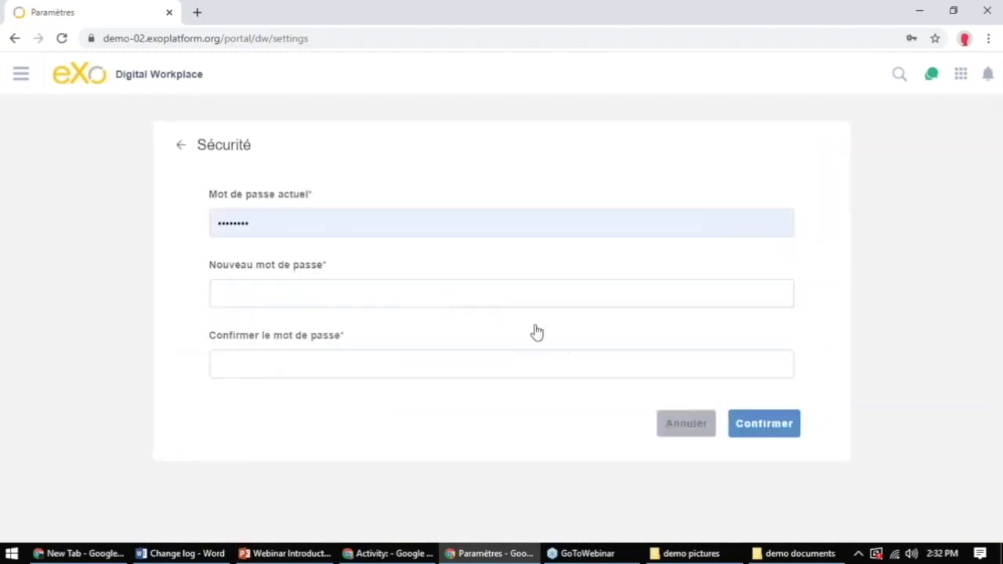
Look at the notification channels, open the detailed notification management and examine its preferences down to the news notifications
{"action": "scroll", "coordinate": [459, 313], "scroll_direction": "down", "scroll_amount": 1}
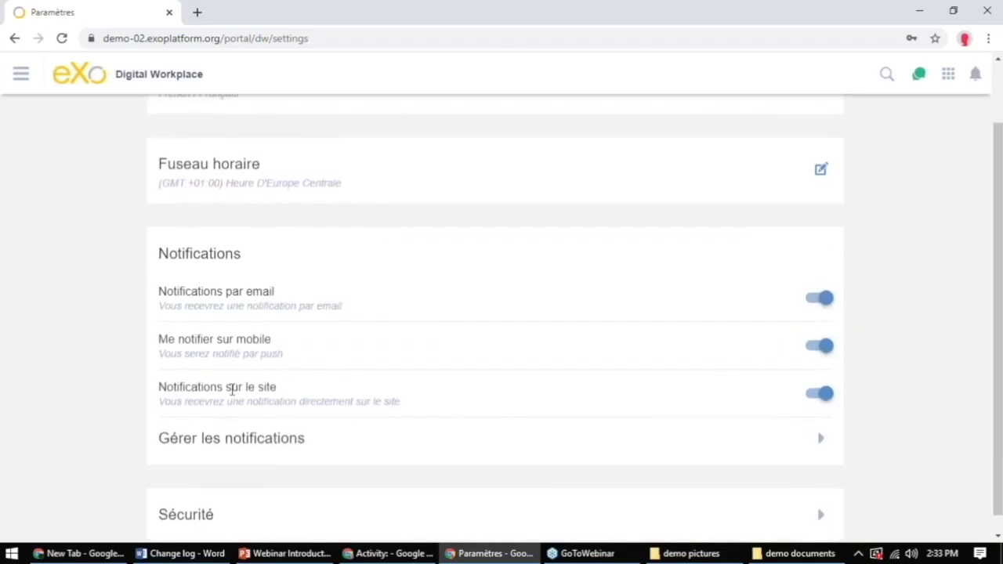
{"action": "left_click_drag", "start_coordinate": [225, 341], "coordinate": [280, 347]}
{"action": "left_click", "coordinate": [271, 345]}
{"action": "left_click", "coordinate": [820, 440]}
{"action": "scroll", "coordinate": [653, 289], "scroll_direction": "down", "scroll_amount": 6}
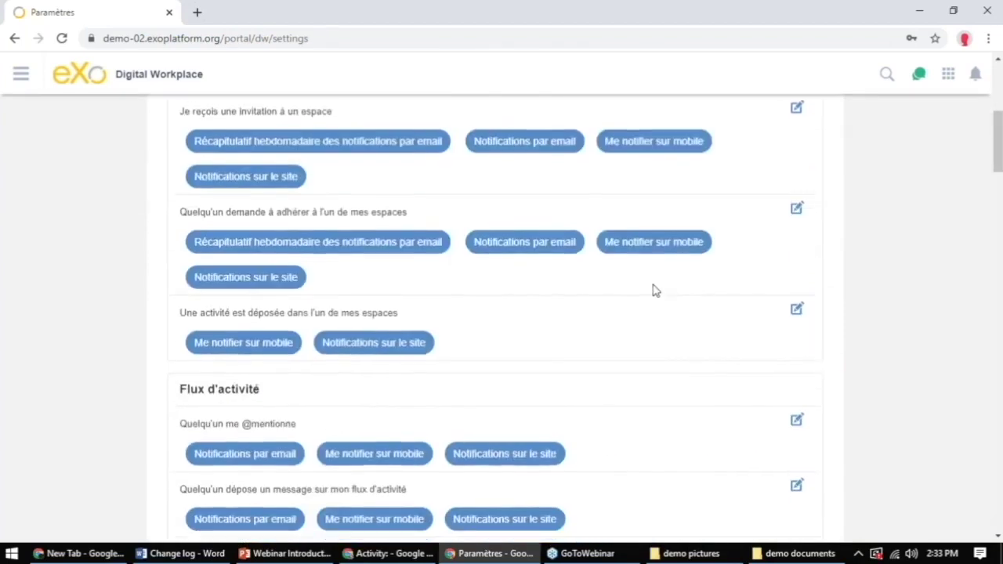
{"action": "scroll", "coordinate": [653, 289], "scroll_direction": "down", "scroll_amount": 10}
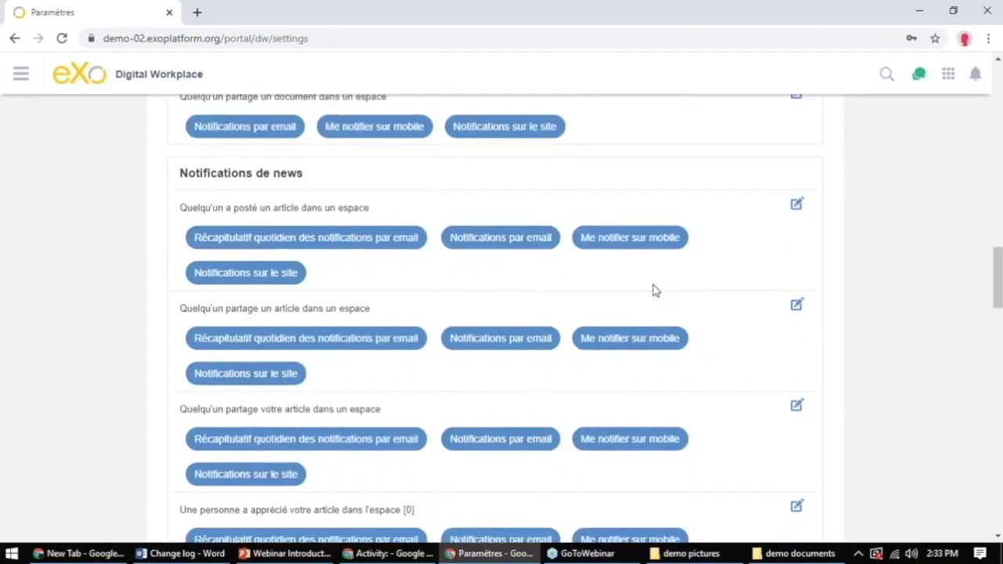
Examine the news notification preferences, view the channel options for articles posted in a space and close them unchanged
{"action": "left_click_drag", "start_coordinate": [256, 109], "coordinate": [303, 108]}
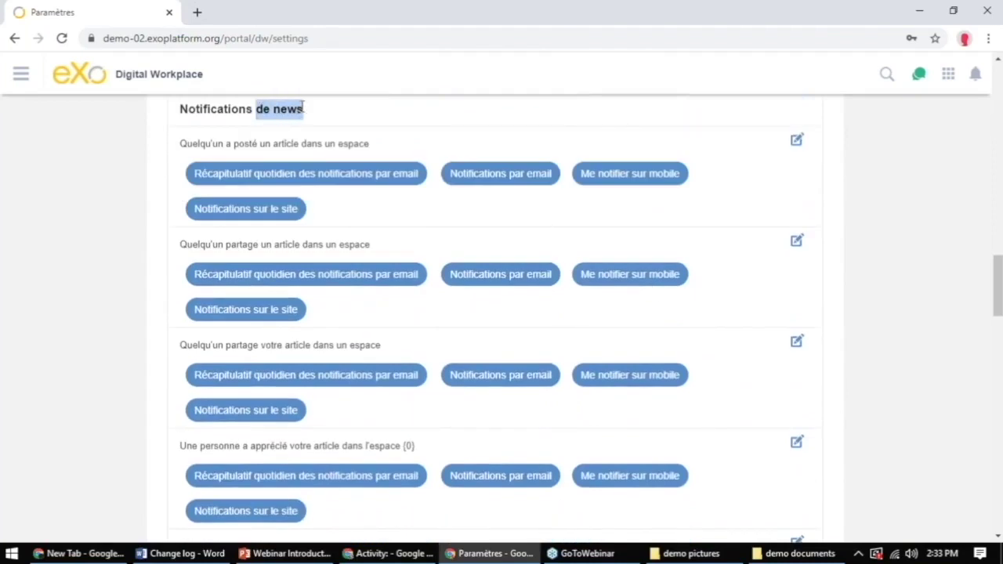
{"action": "left_click", "coordinate": [302, 107]}
{"action": "left_click_drag", "start_coordinate": [191, 144], "coordinate": [367, 143]}
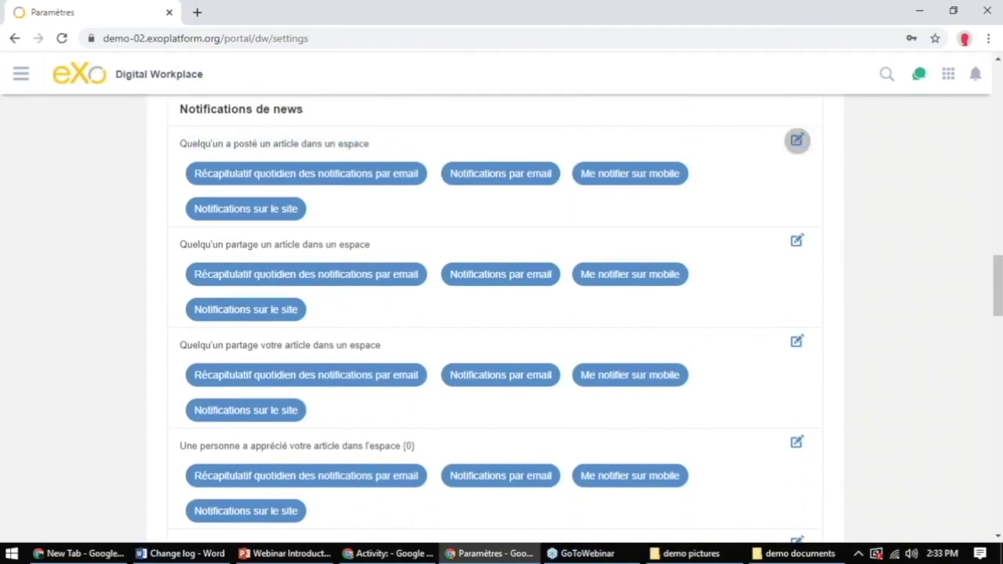
{"action": "left_click", "coordinate": [798, 140]}
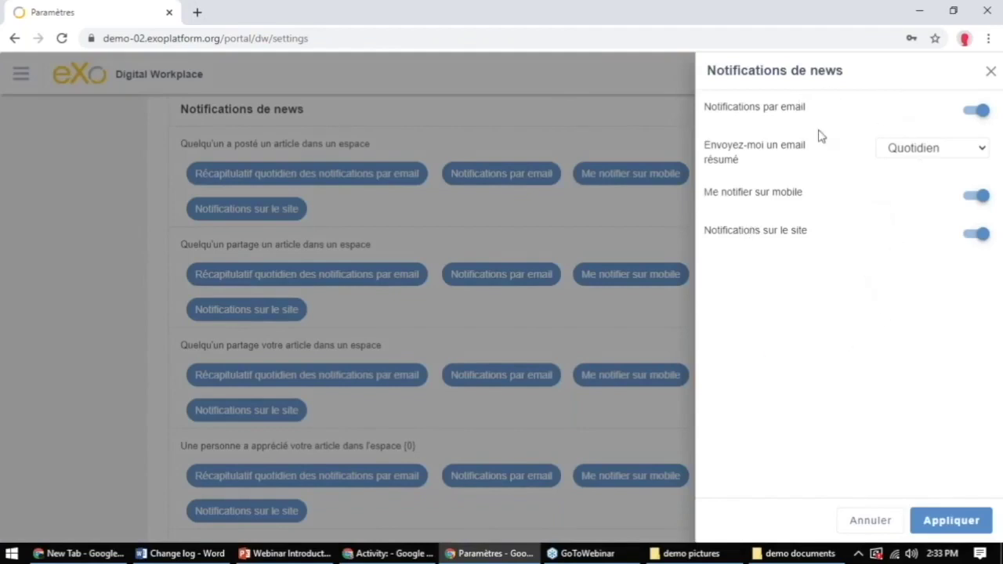
{"action": "left_click", "coordinate": [991, 74]}
{"action": "scroll", "coordinate": [837, 281], "scroll_direction": "up", "scroll_amount": 5}
{"action": "scroll", "coordinate": [837, 280], "scroll_direction": "up", "scroll_amount": 10}
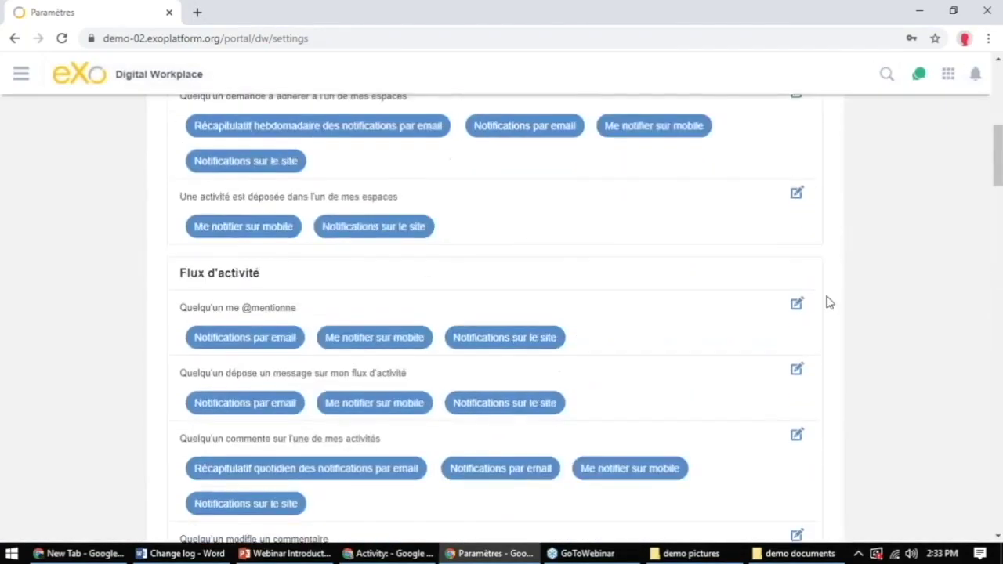
Look over the main navigation with its recent spaces and return to the Paramètres overview page
{"action": "left_click", "coordinate": [20, 78]}
{"action": "left_click", "coordinate": [79, 188]}
{"action": "scroll", "coordinate": [67, 259], "scroll_direction": "down", "scroll_amount": 1}
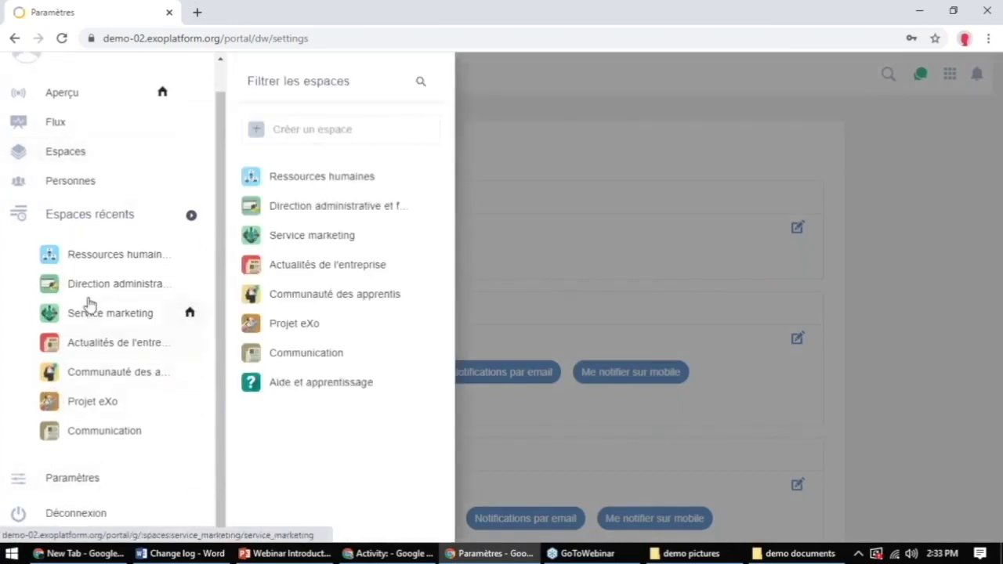
{"action": "scroll", "coordinate": [88, 298], "scroll_direction": "up", "scroll_amount": 1}
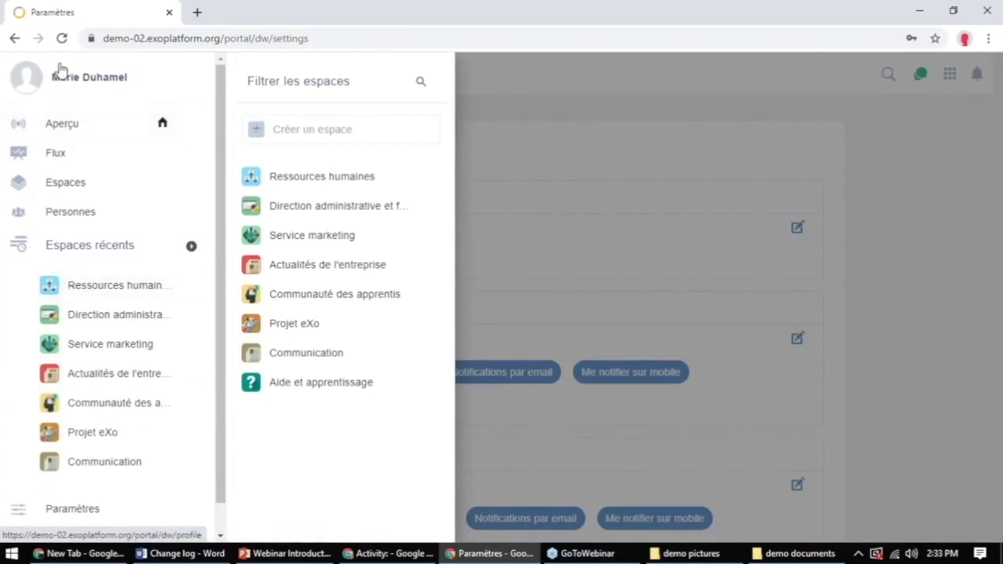
{"action": "scroll", "coordinate": [71, 368], "scroll_direction": "down", "scroll_amount": 1}
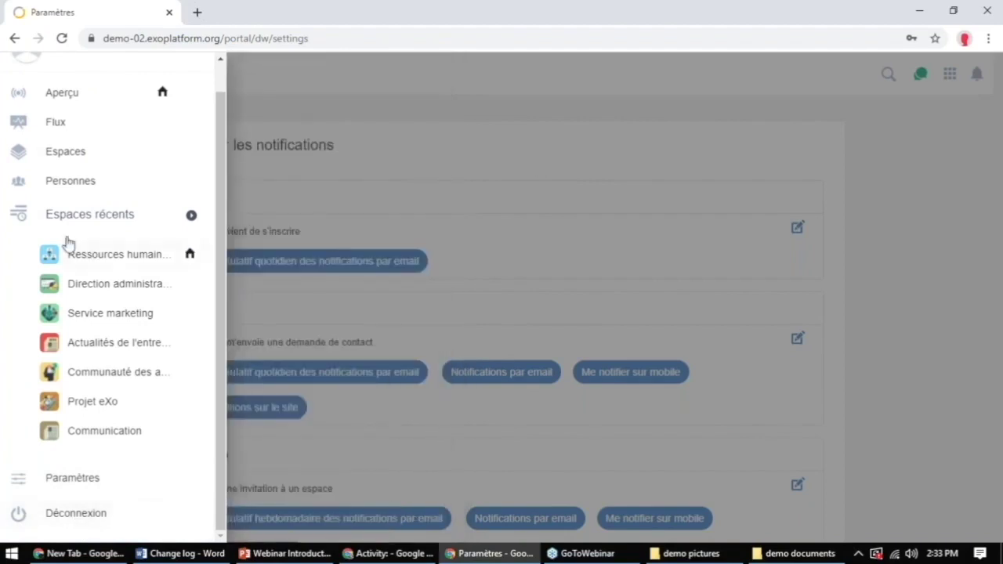
{"action": "left_click", "coordinate": [63, 478]}
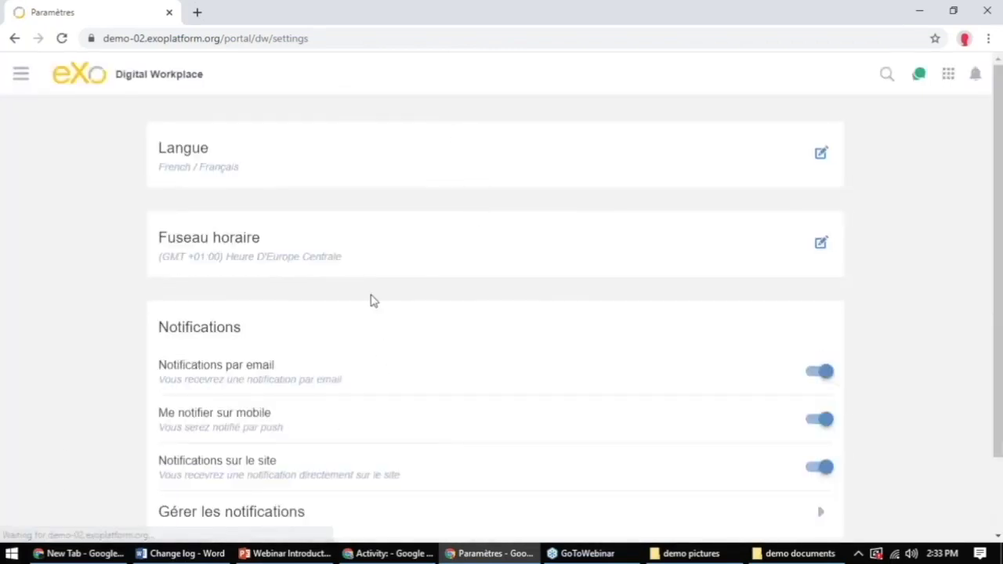
{"action": "scroll", "coordinate": [373, 301], "scroll_direction": "down", "scroll_amount": 1}
{"action": "scroll", "coordinate": [373, 301], "scroll_direction": "up", "scroll_amount": 1}
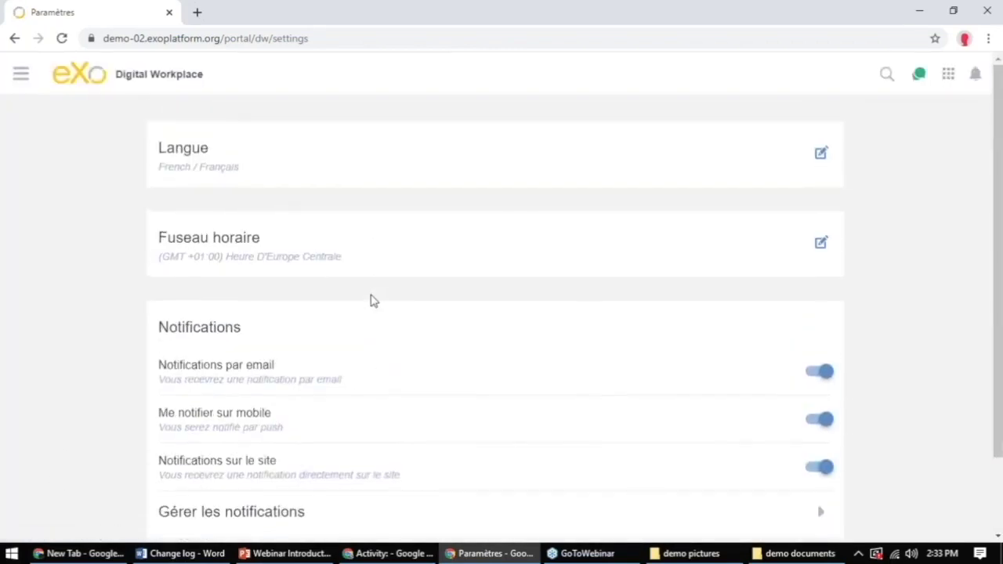
Open the Aperçu home page and examine the banner and the latest news block
{"action": "left_click", "coordinate": [20, 79]}
{"action": "left_click", "coordinate": [35, 123]}
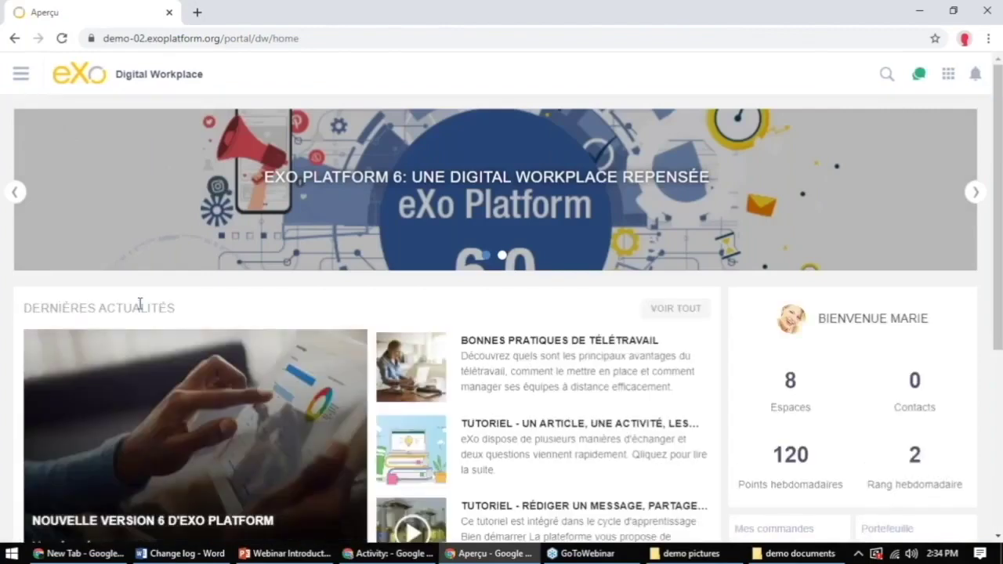
{"action": "scroll", "coordinate": [137, 304], "scroll_direction": "down", "scroll_amount": 2}
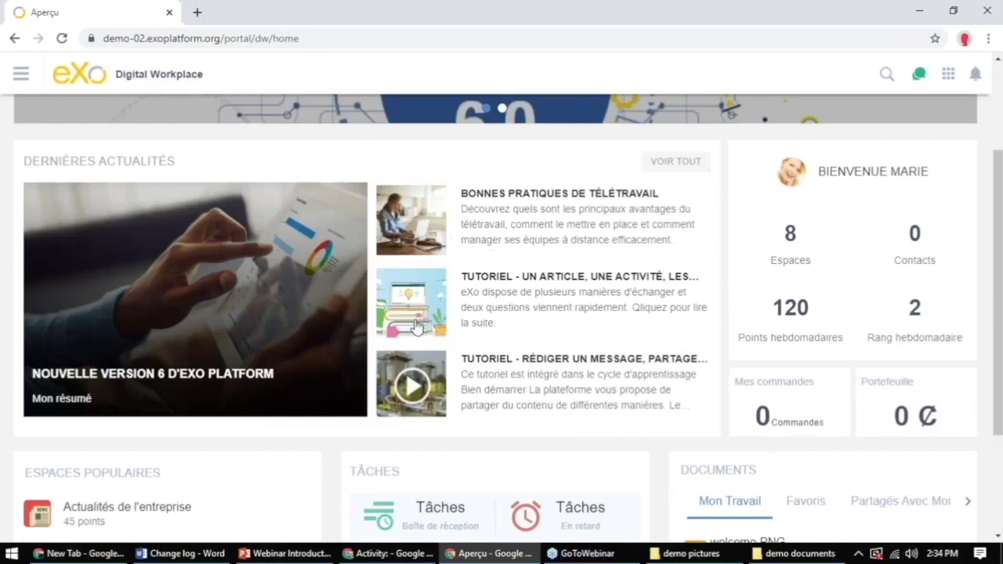
{"action": "scroll", "coordinate": [414, 324], "scroll_direction": "up", "scroll_amount": 1}
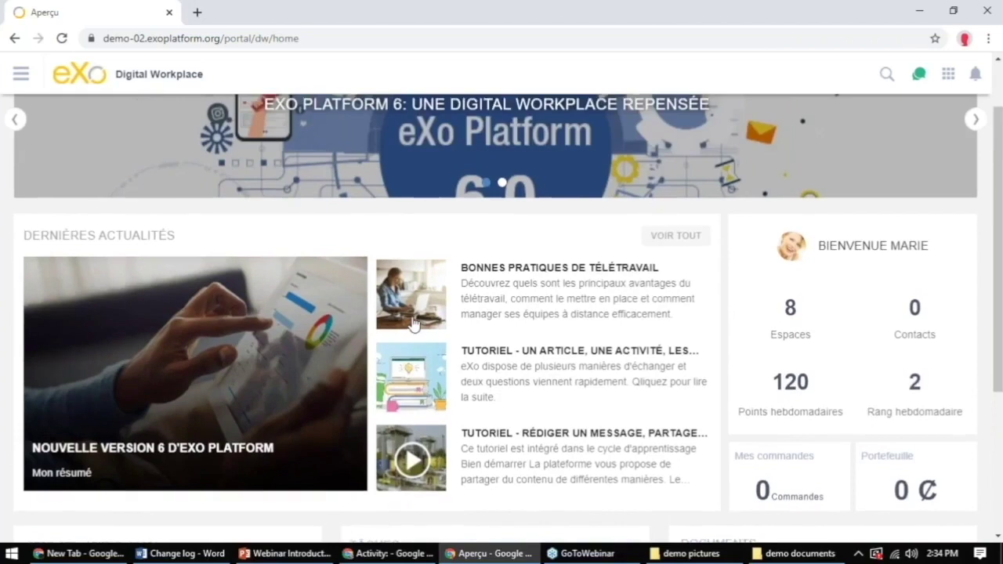
{"action": "scroll", "coordinate": [413, 324], "scroll_direction": "up", "scroll_amount": 1}
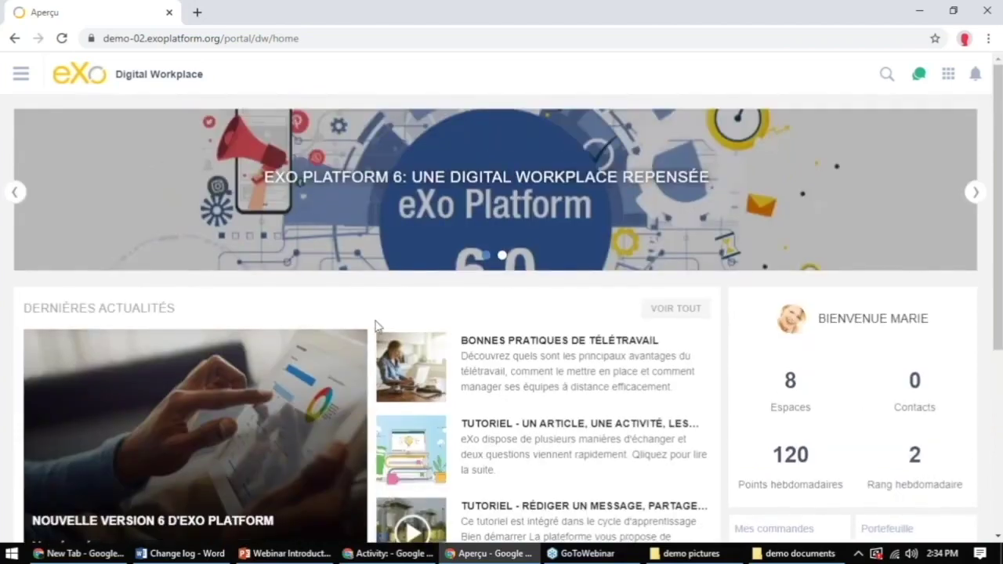
{"action": "scroll", "coordinate": [372, 328], "scroll_direction": "down", "scroll_amount": 1}
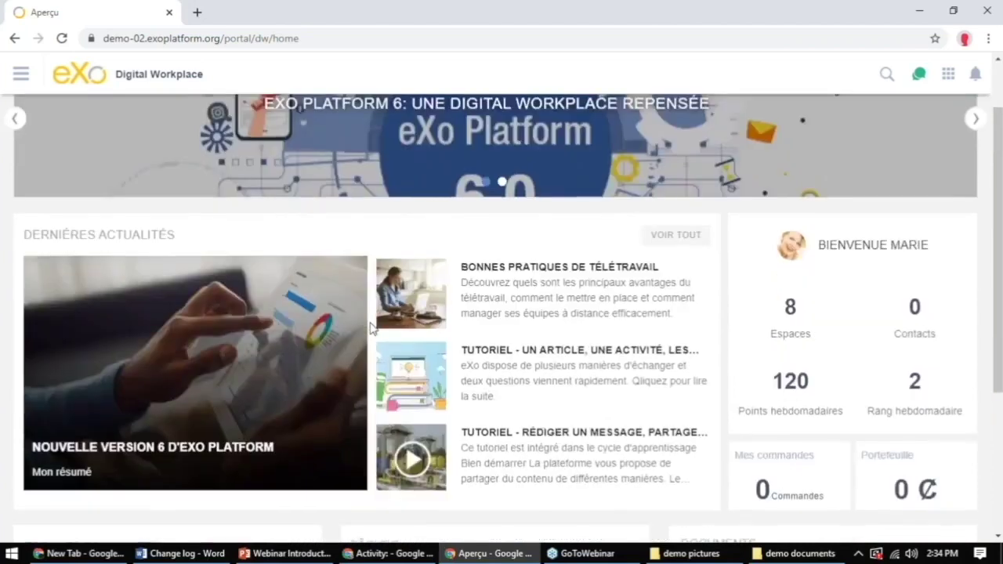
{"action": "scroll", "coordinate": [371, 328], "scroll_direction": "up", "scroll_amount": 1}
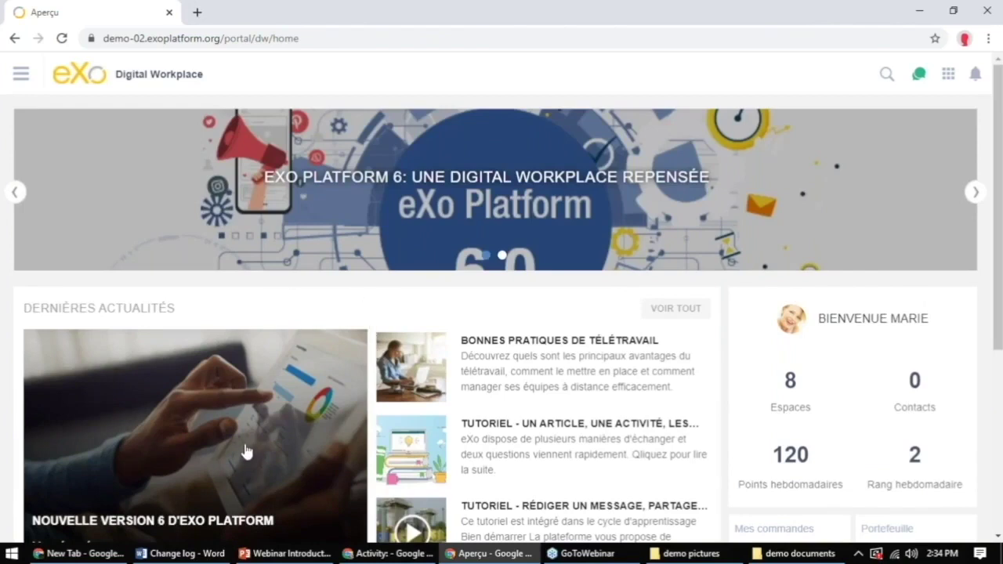
{"action": "scroll", "coordinate": [247, 447], "scroll_direction": "down", "scroll_amount": 1}
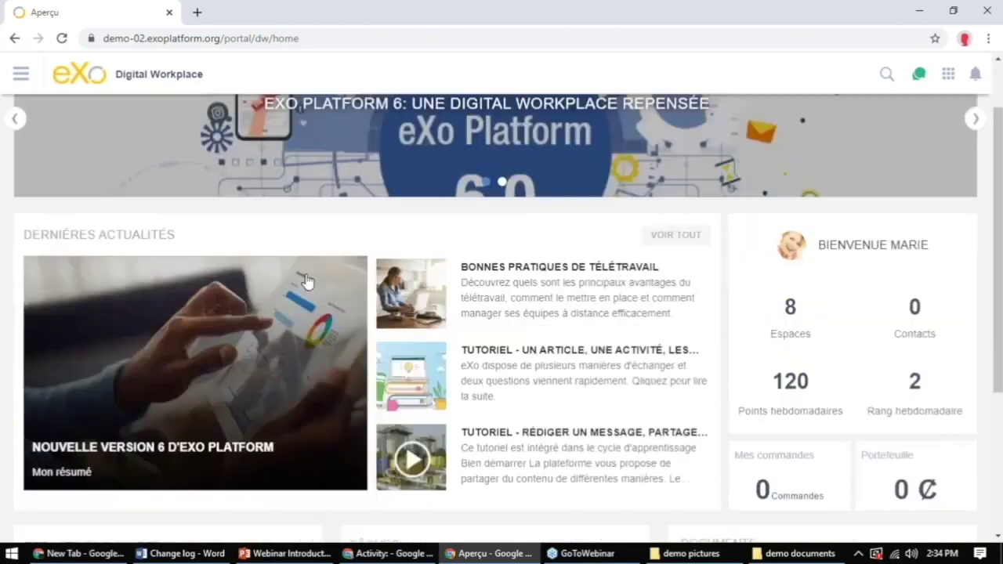
Open the featured article "Nouvelle version 6 d'eXo Platform" and look through it down to the attached file
{"action": "left_click", "coordinate": [167, 376]}
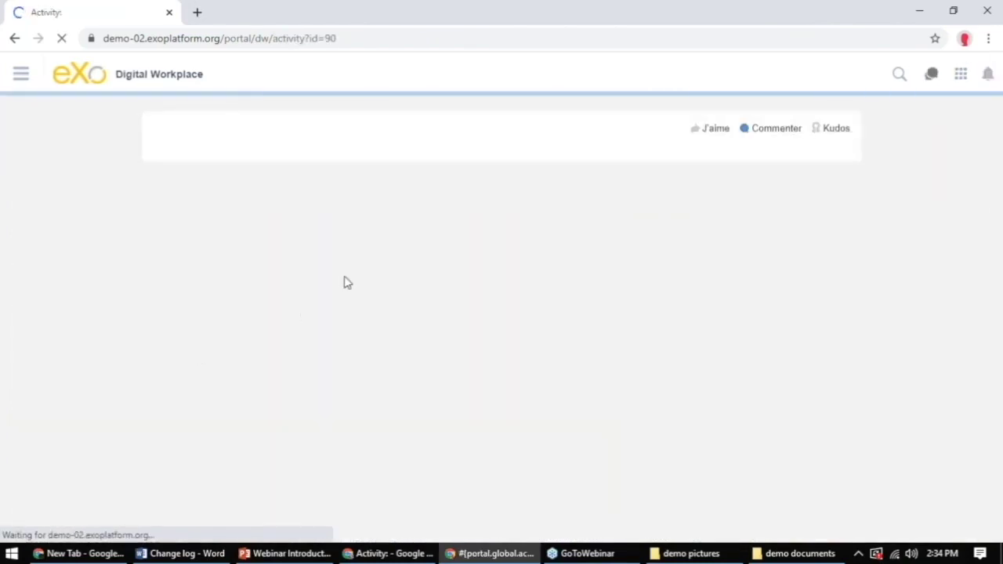
{"action": "scroll", "coordinate": [771, 391], "scroll_direction": "down", "scroll_amount": 5}
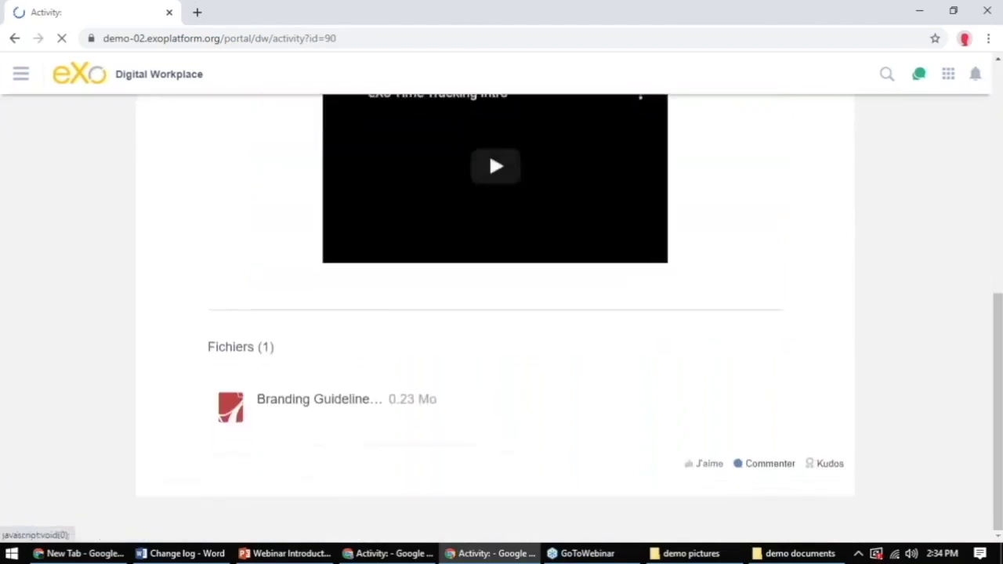
{"action": "scroll", "coordinate": [767, 445], "scroll_direction": "down", "scroll_amount": 6}
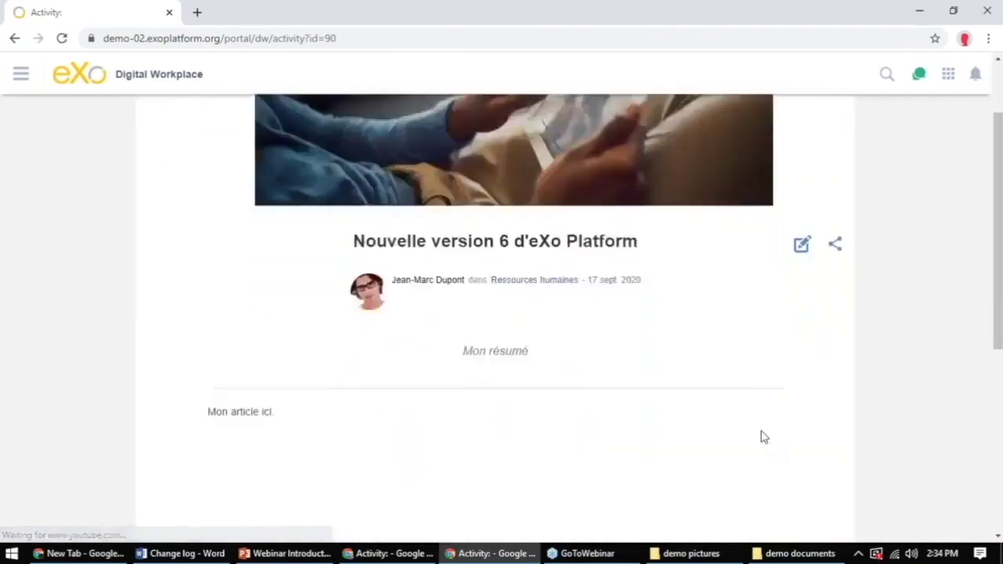
Like the article and send its author a kudos with the message "Bravo pour cette nouvelle version"
{"action": "left_click", "coordinate": [769, 461]}
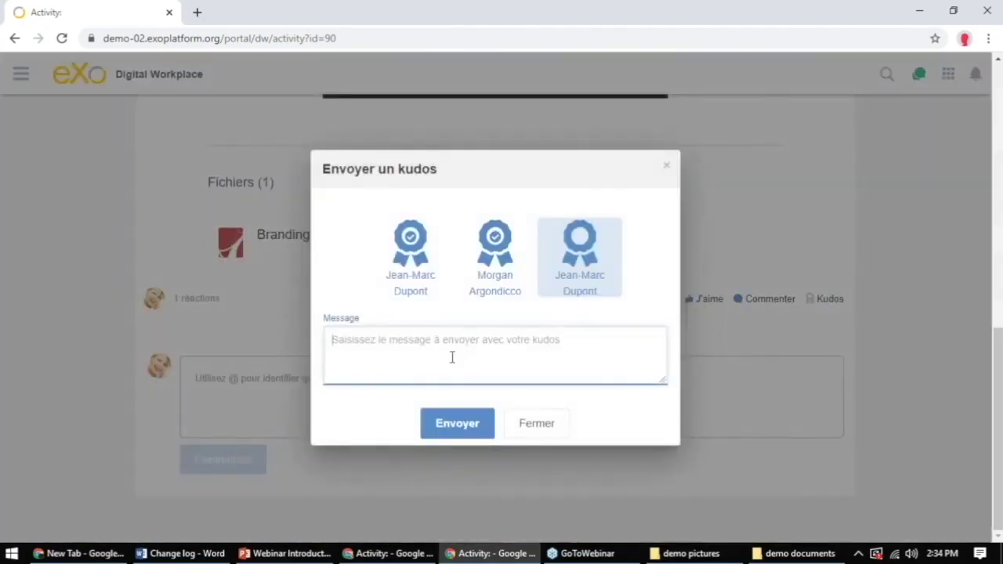
{"action": "type", "text": "Bravo pour cette nouvelle version"}
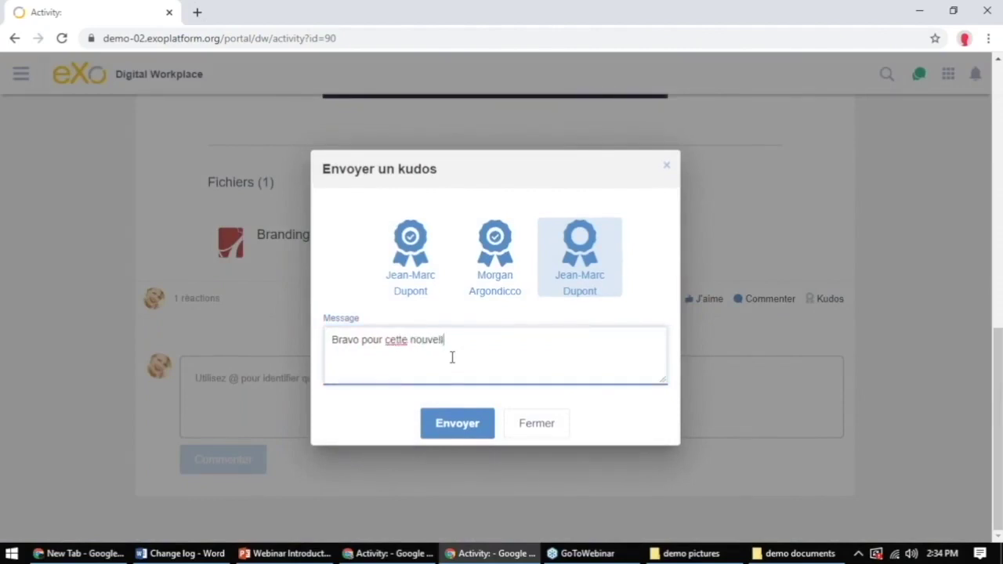
{"action": "left_click", "coordinate": [448, 419]}
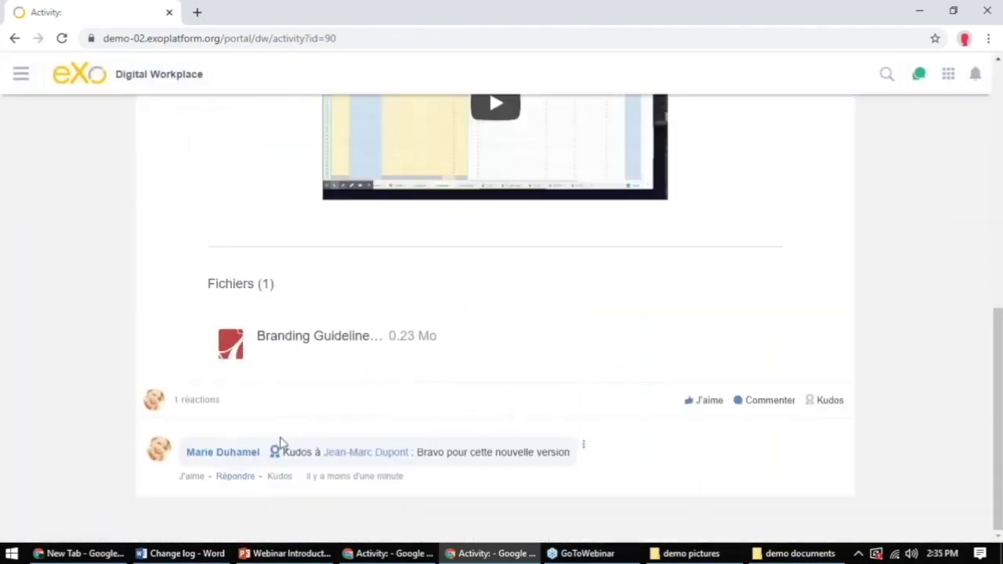
{"action": "scroll", "coordinate": [374, 332], "scroll_direction": "up", "scroll_amount": 10}
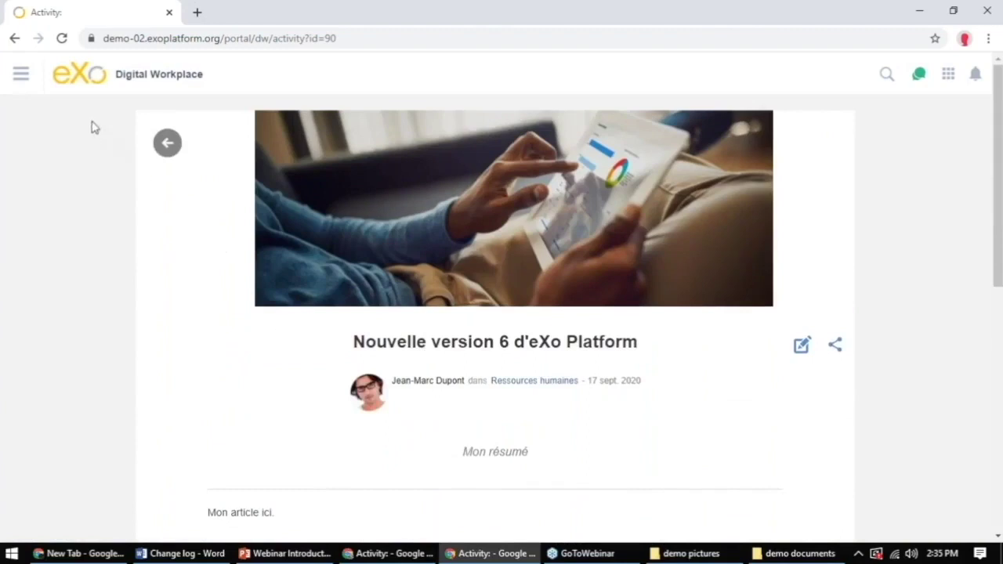
Return to the home page, open the full news list and examine the articles' authors, spaces, dates and view counts
{"action": "left_click", "coordinate": [87, 78]}
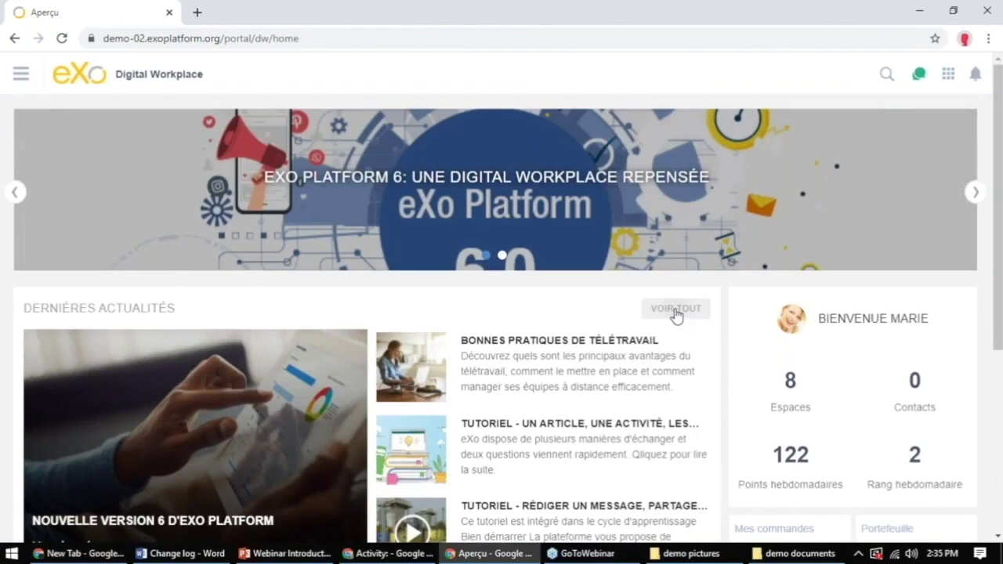
{"action": "left_click", "coordinate": [676, 310]}
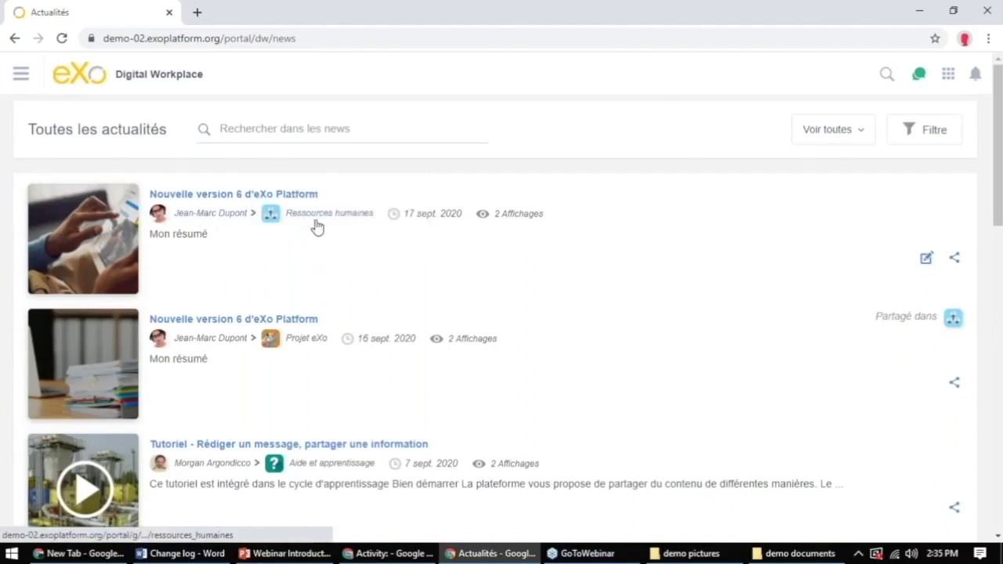
{"action": "left_click_drag", "start_coordinate": [542, 216], "coordinate": [497, 214]}
{"action": "left_click", "coordinate": [515, 261]}
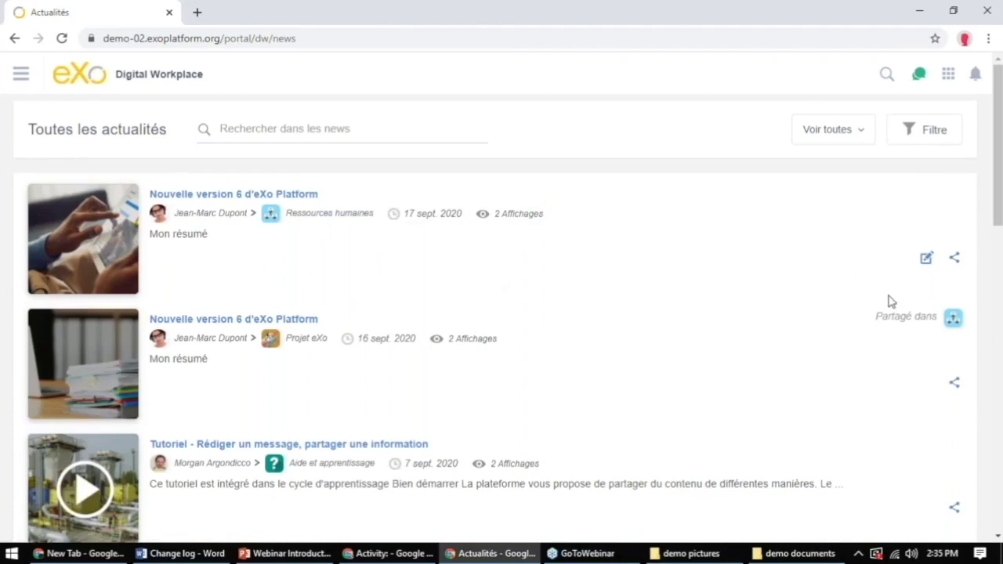
{"action": "scroll", "coordinate": [890, 300], "scroll_direction": "down", "scroll_amount": 2}
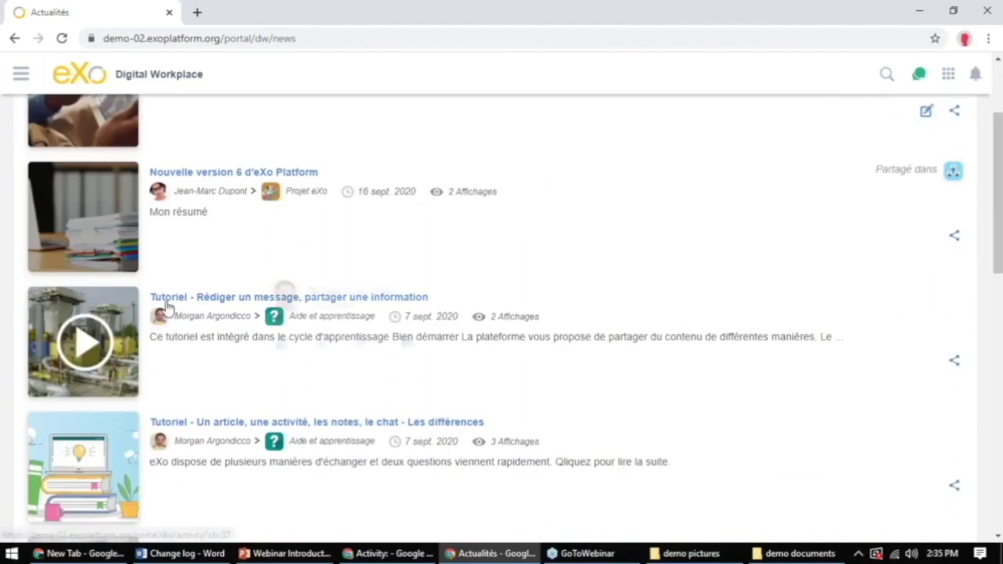
{"action": "mouse_move", "coordinate": [214, 346]}
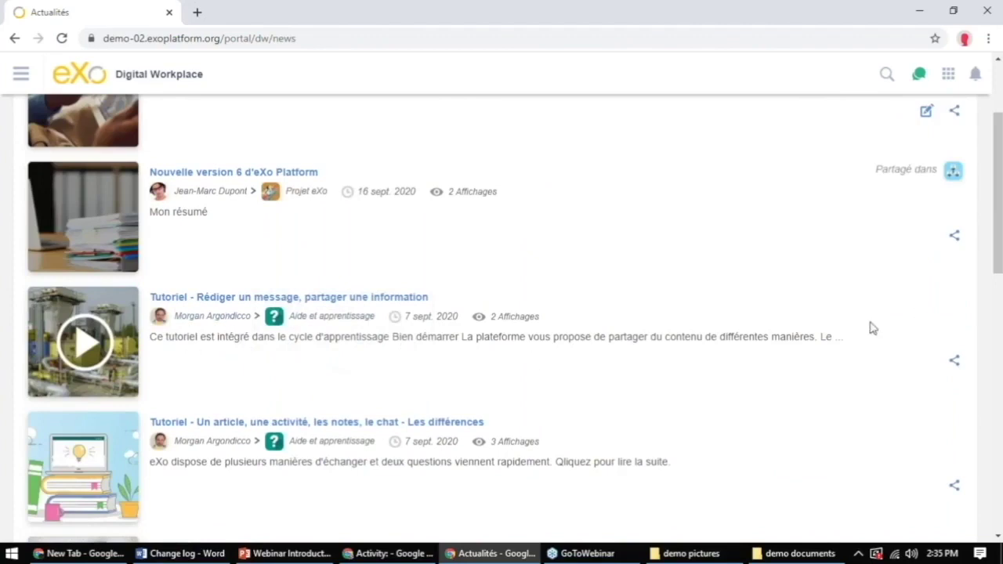
Share the article "Tutoriel - Rédiger un message, partager une information" in the Service marketing space with the description "Bonjour la team, voici un tutoriel"
{"action": "scroll", "coordinate": [745, 336], "scroll_direction": "down", "scroll_amount": 1}
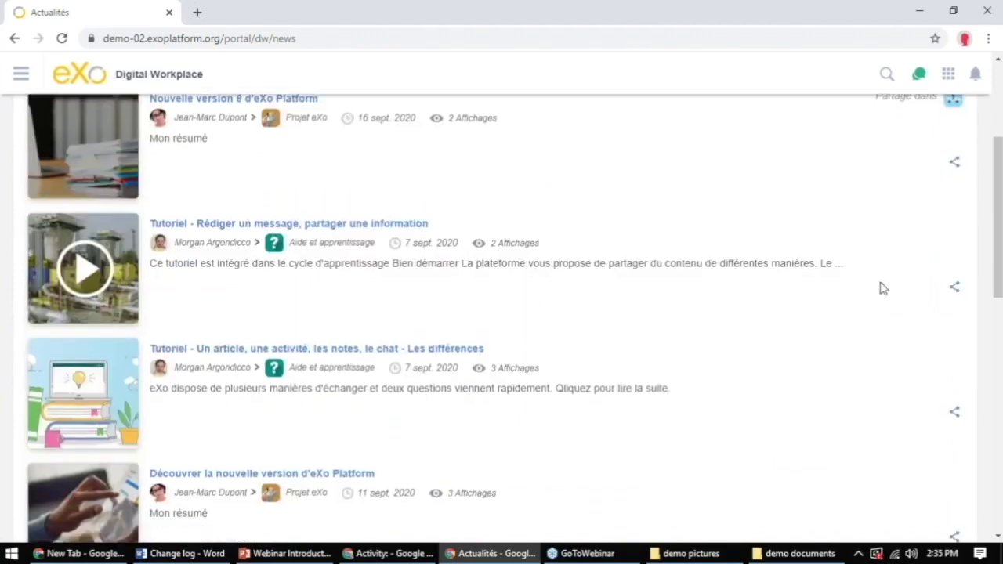
{"action": "left_click", "coordinate": [954, 287]}
{"action": "left_click", "coordinate": [836, 235]}
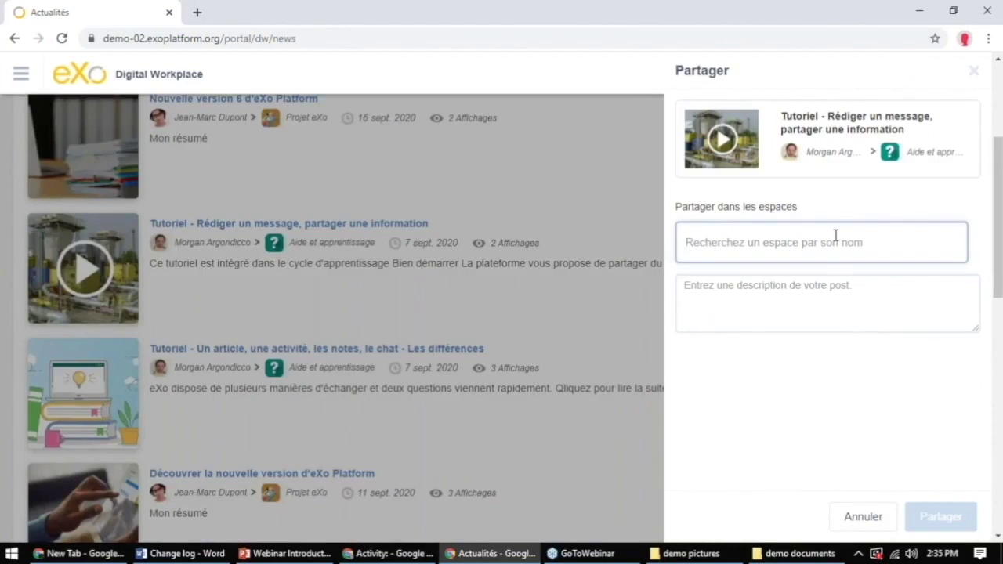
{"action": "type", "text": "mark"}
{"action": "left_click", "coordinate": [788, 274]}
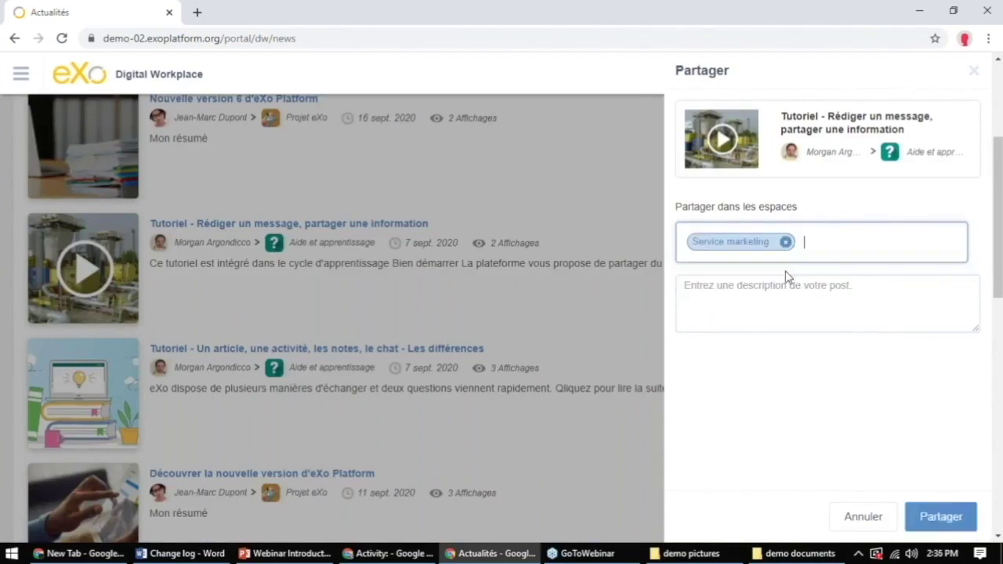
{"action": "left_click", "coordinate": [782, 284]}
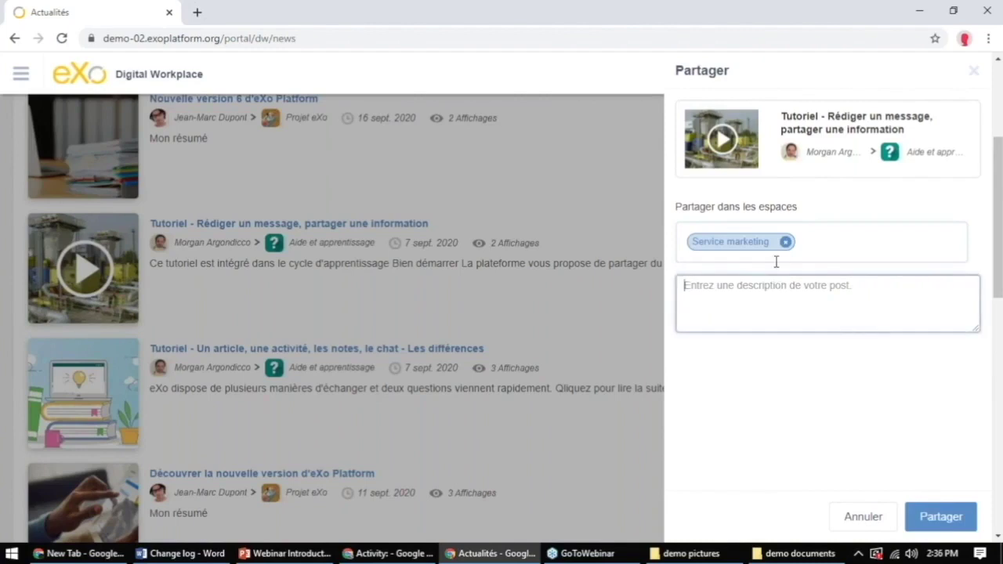
{"action": "type", "text": "Bonjour la team, voici un tutoriel"}
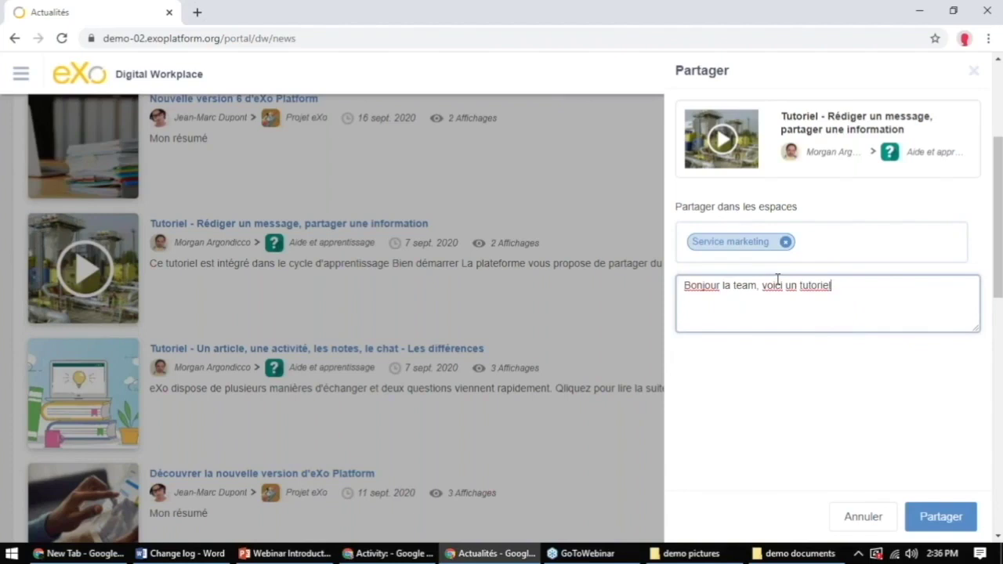
{"action": "left_click", "coordinate": [958, 520]}
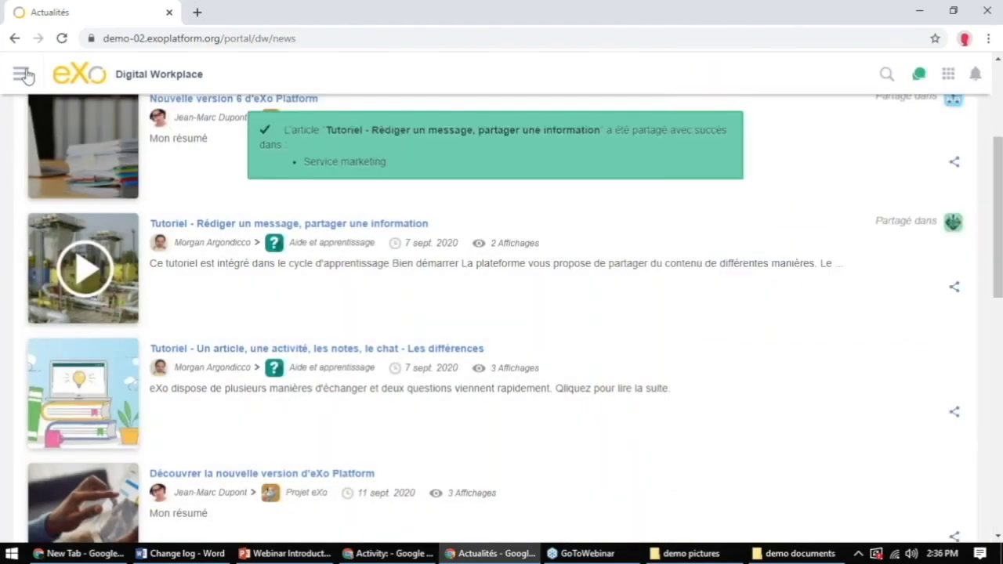
Open the Service marketing space and check the shared tutorial post in its activity stream
{"action": "left_click", "coordinate": [22, 75]}
{"action": "mouse_move", "coordinate": [105, 284]}
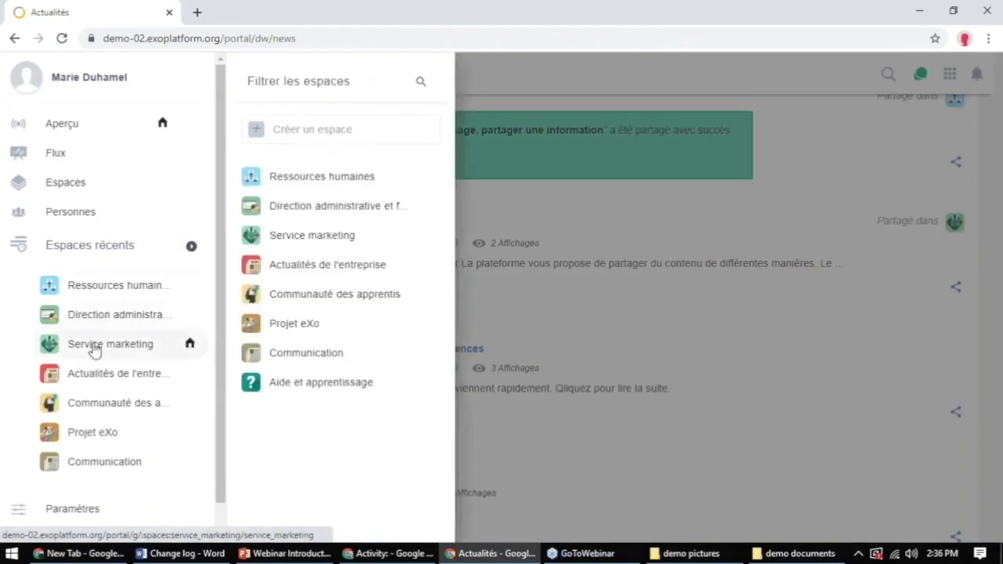
{"action": "left_click", "coordinate": [94, 347]}
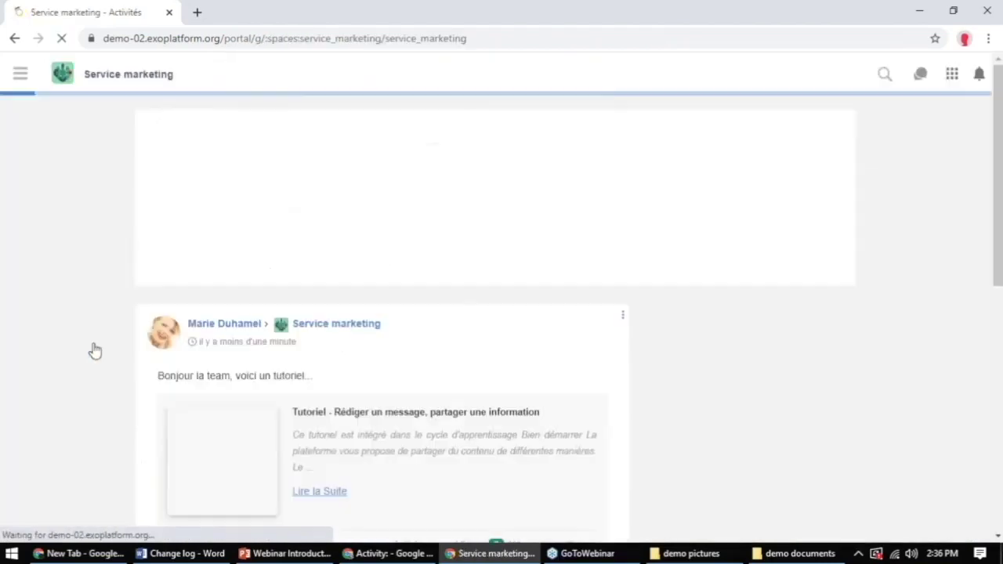
{"action": "scroll", "coordinate": [274, 381], "scroll_direction": "down", "scroll_amount": 3}
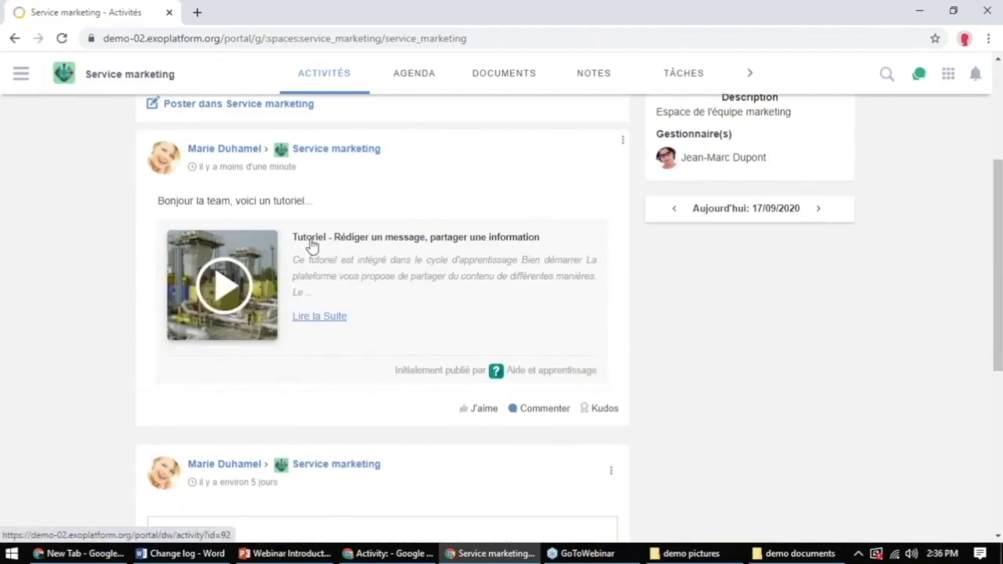
Open the full shared article "Tutoriel - Rédiger un message, partager une information" and look through its content, videos and sharing details
{"action": "left_click", "coordinate": [295, 315]}
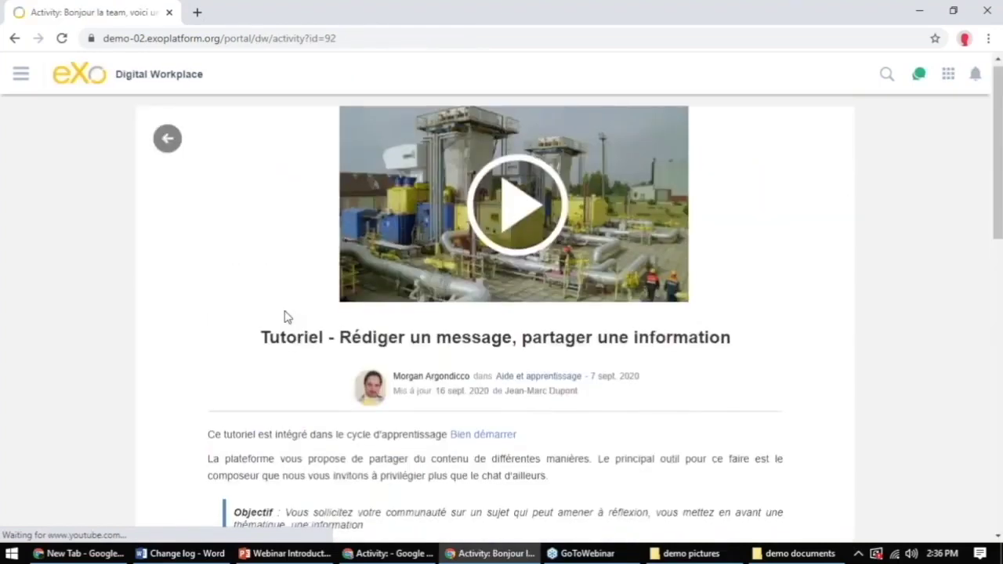
{"action": "scroll", "coordinate": [284, 317], "scroll_direction": "down", "scroll_amount": 5}
{"action": "scroll", "coordinate": [285, 316], "scroll_direction": "down", "scroll_amount": 6}
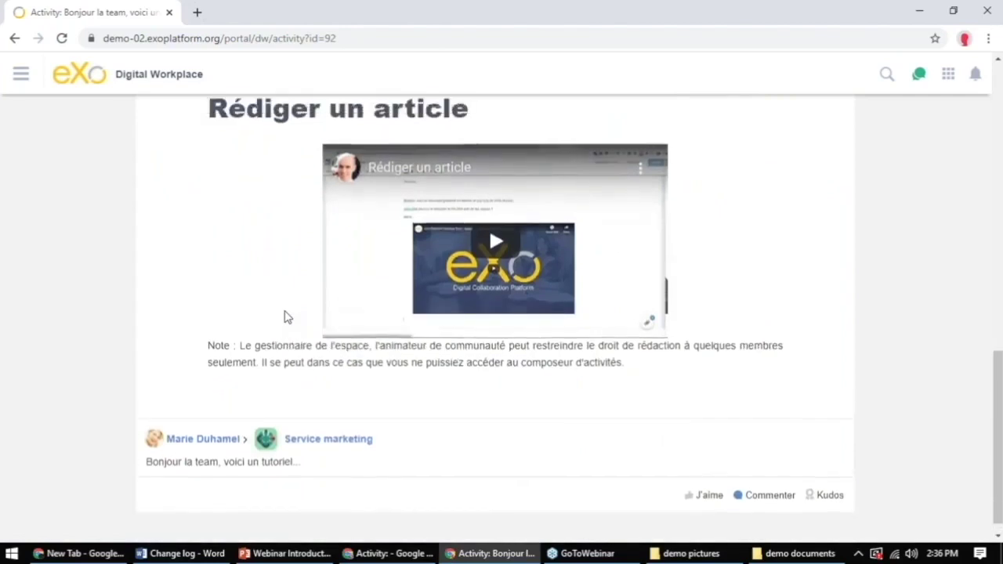
{"action": "scroll", "coordinate": [284, 316], "scroll_direction": "up", "scroll_amount": 10}
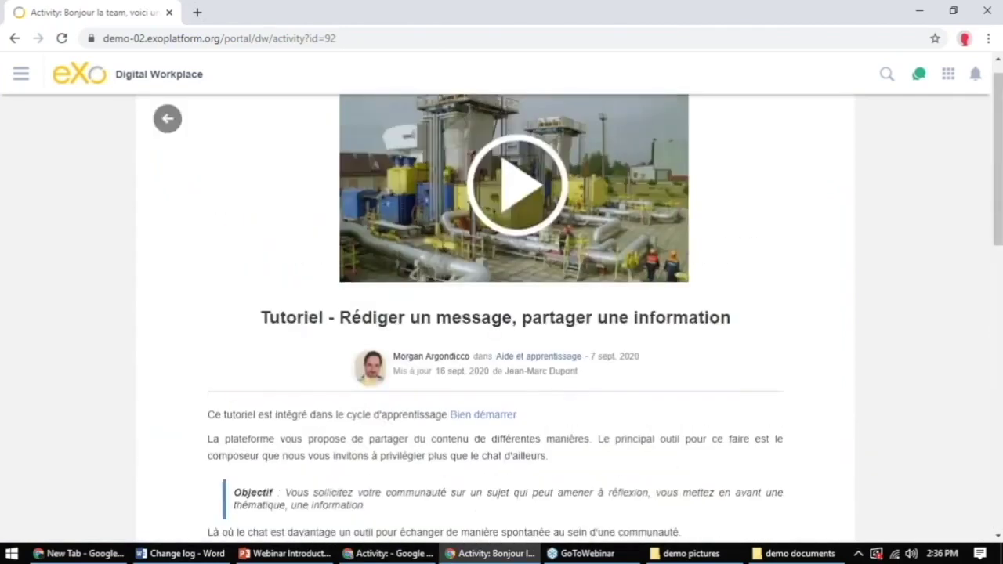
{"action": "scroll", "coordinate": [489, 314], "scroll_direction": "down", "scroll_amount": 10}
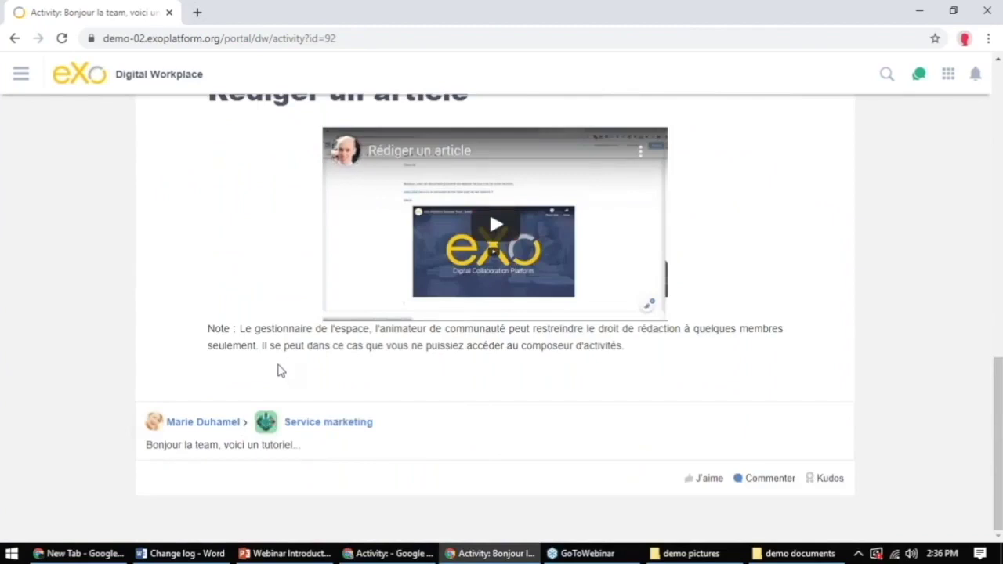
{"action": "scroll", "coordinate": [281, 370], "scroll_direction": "up", "scroll_amount": 8}
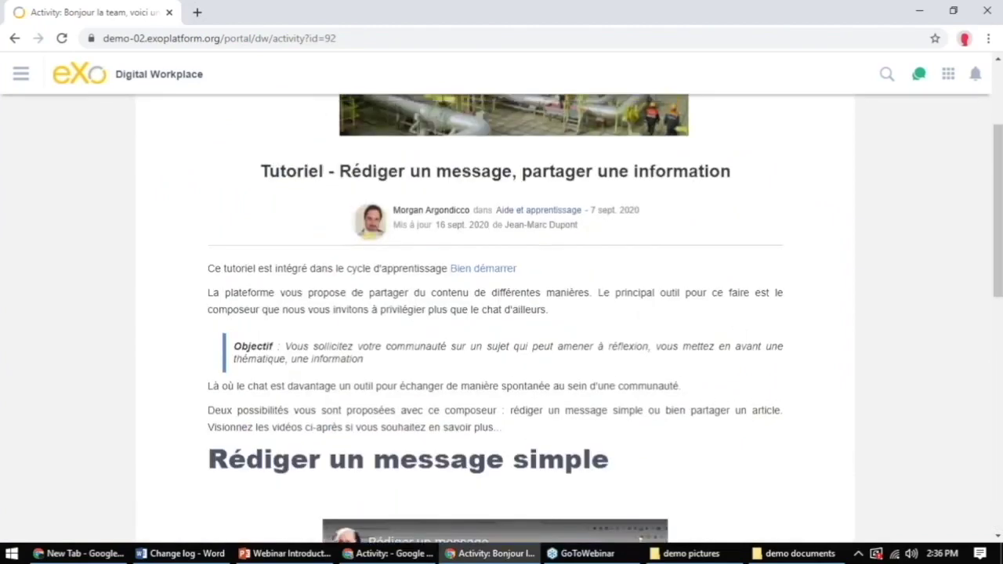
{"action": "scroll", "coordinate": [496, 314], "scroll_direction": "up", "scroll_amount": 3}
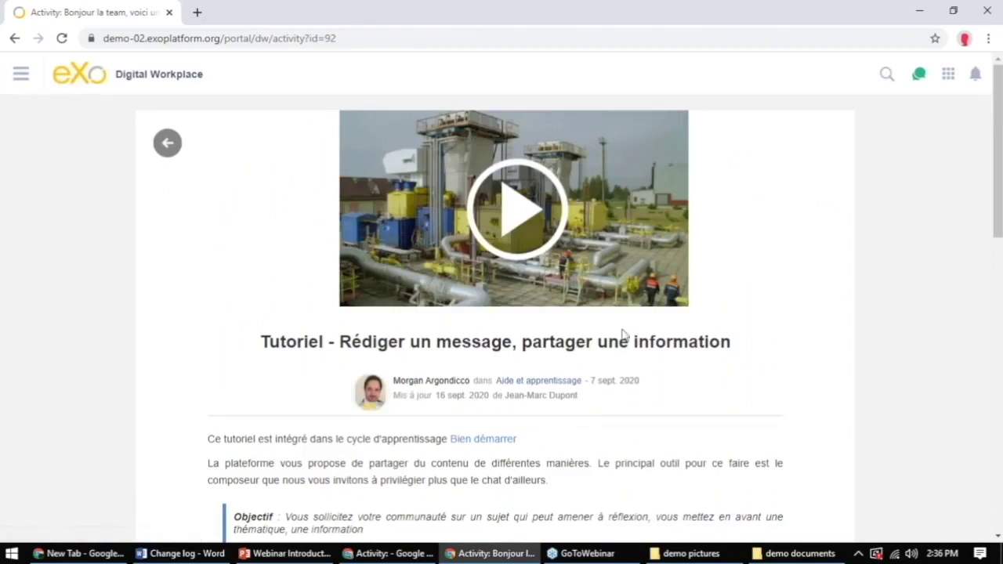
Switch to the other browser window, where the article "Nouvelle version 6 d'eXo Platform" is open with editing rights
{"action": "left_click", "coordinate": [390, 556]}
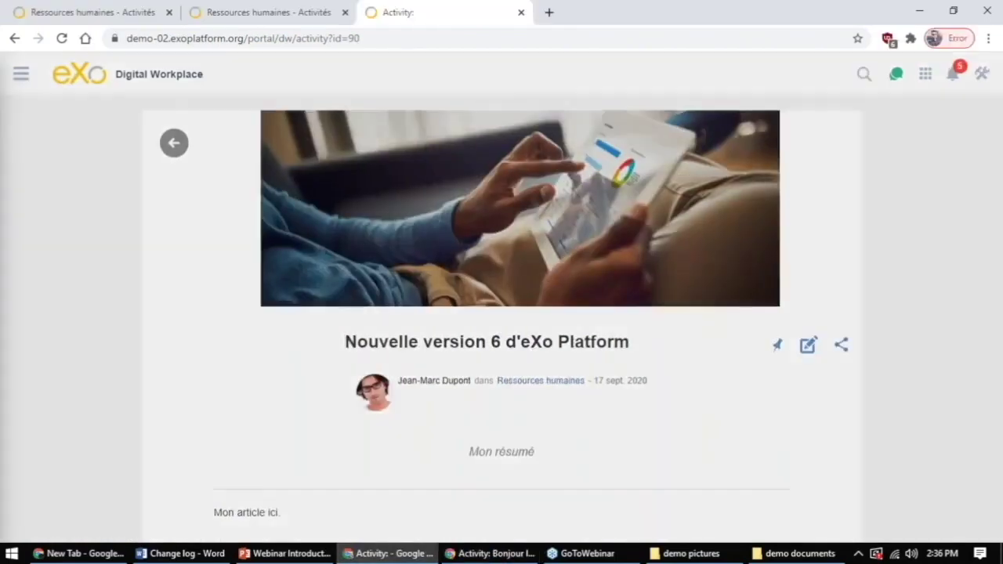
{"action": "left_click", "coordinate": [21, 74]}
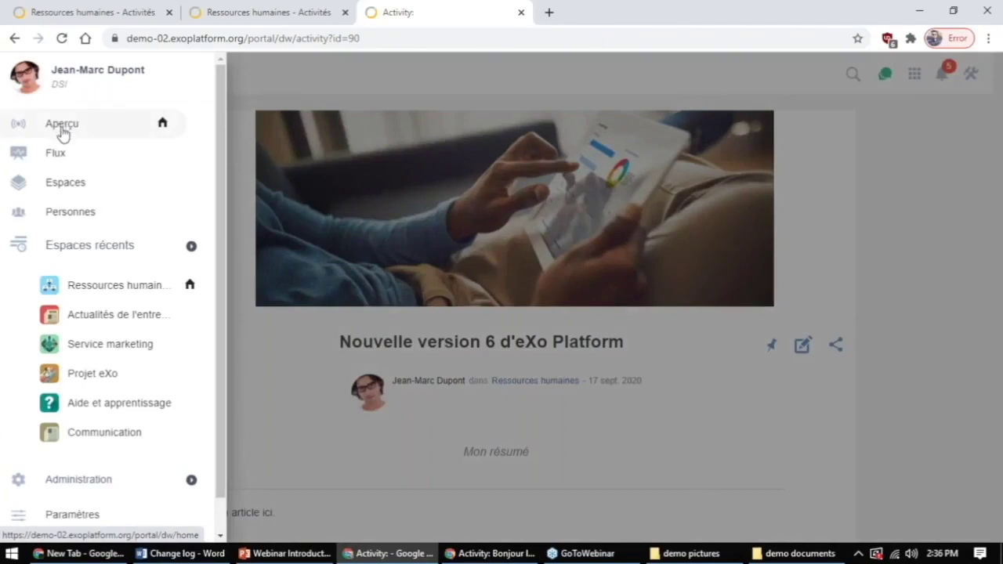
{"action": "left_click", "coordinate": [250, 91]}
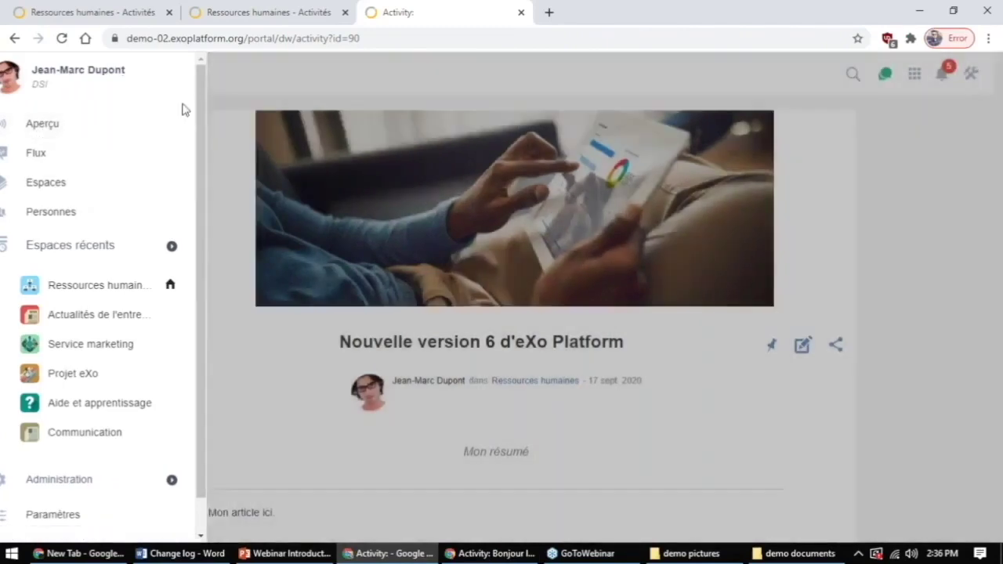
{"action": "left_click", "coordinate": [167, 142]}
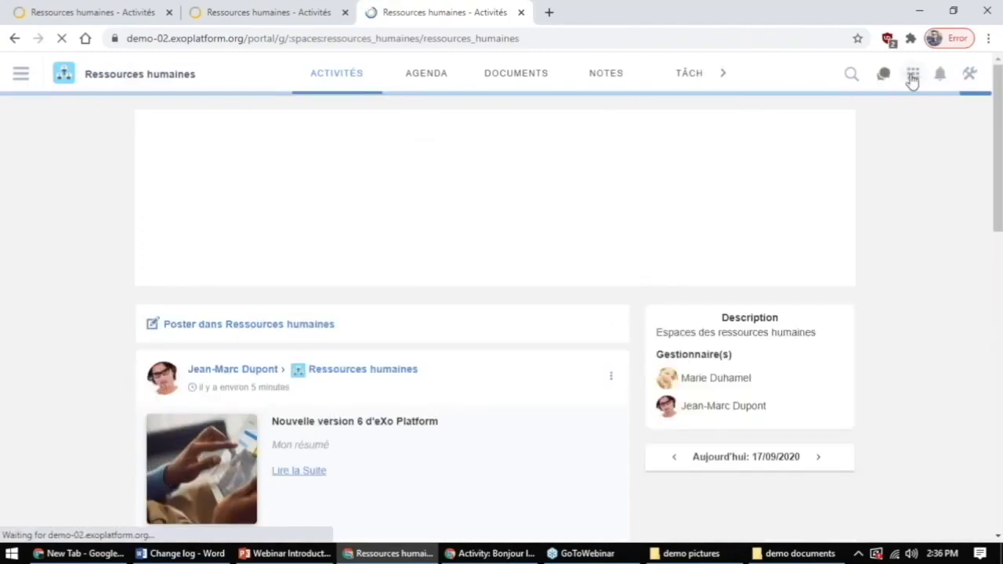
{"action": "left_click", "coordinate": [913, 74]}
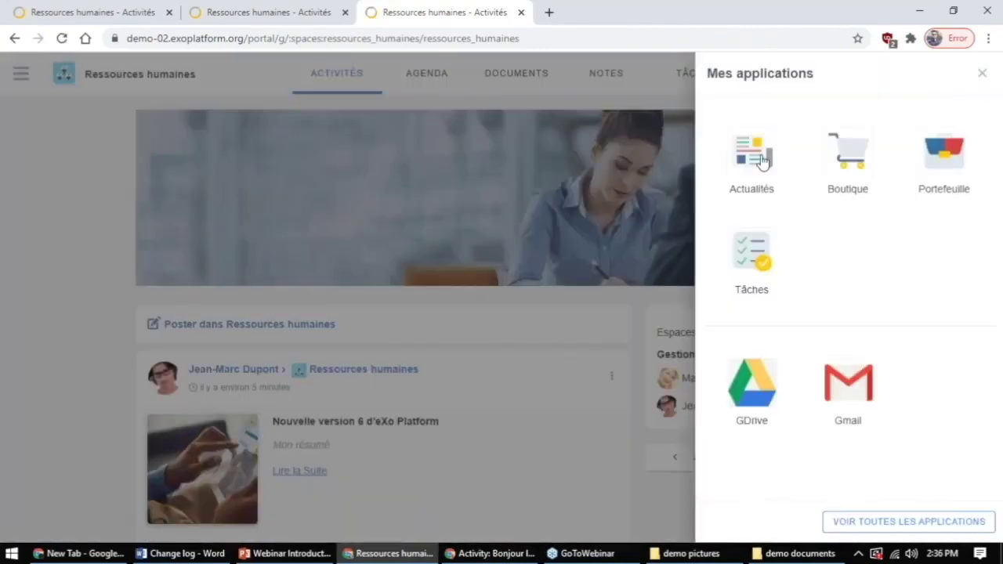
{"action": "left_click", "coordinate": [324, 95]}
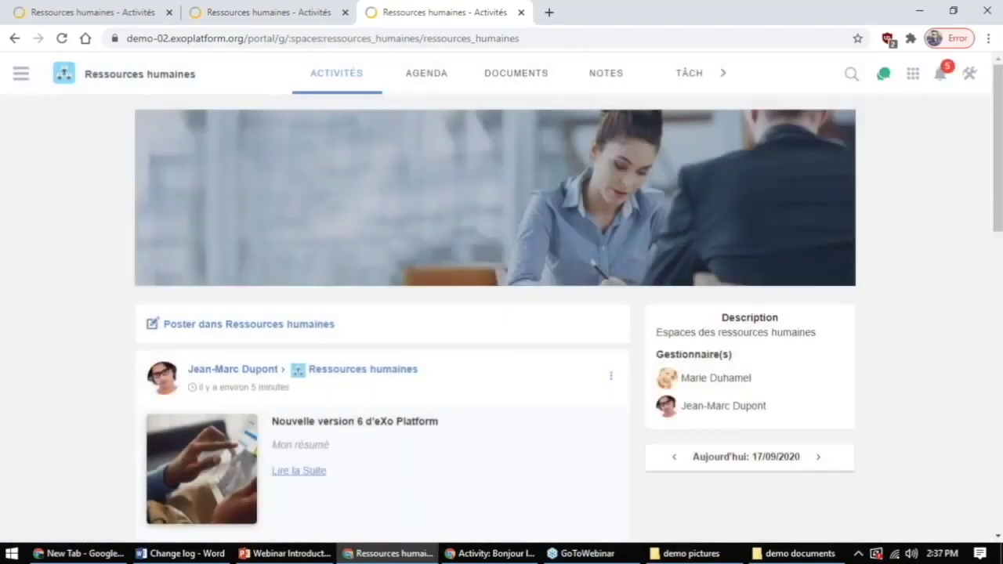
Return to the Aperçu home page and open the full list of news articles
{"action": "left_click", "coordinate": [21, 74]}
{"action": "left_click", "coordinate": [54, 123]}
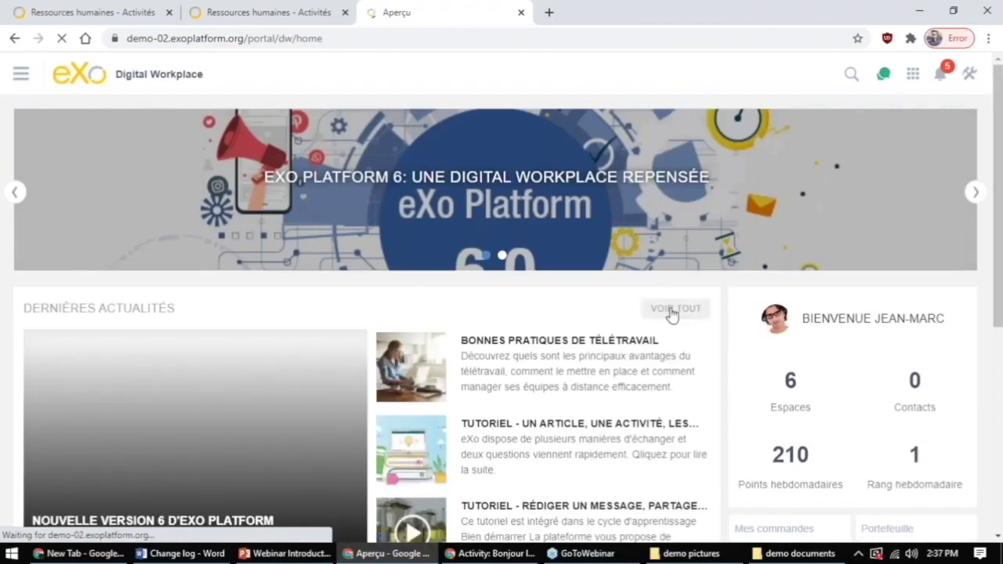
{"action": "left_click", "coordinate": [673, 310]}
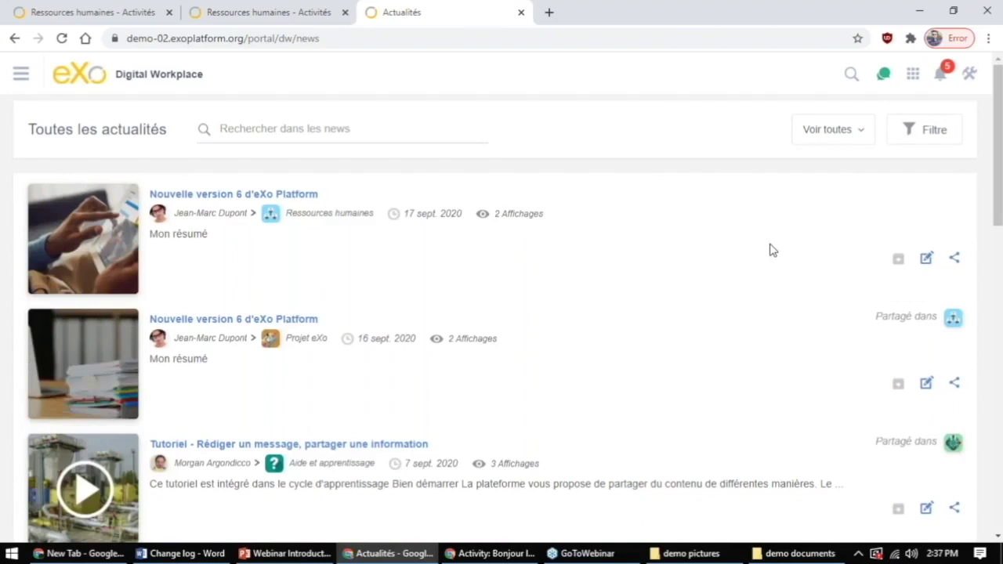
Archive the article "Tutoriel - Un article, une activité, les notes, le chat - Les différences" after reading the archiving notice
{"action": "scroll", "coordinate": [772, 250], "scroll_direction": "down", "scroll_amount": 5}
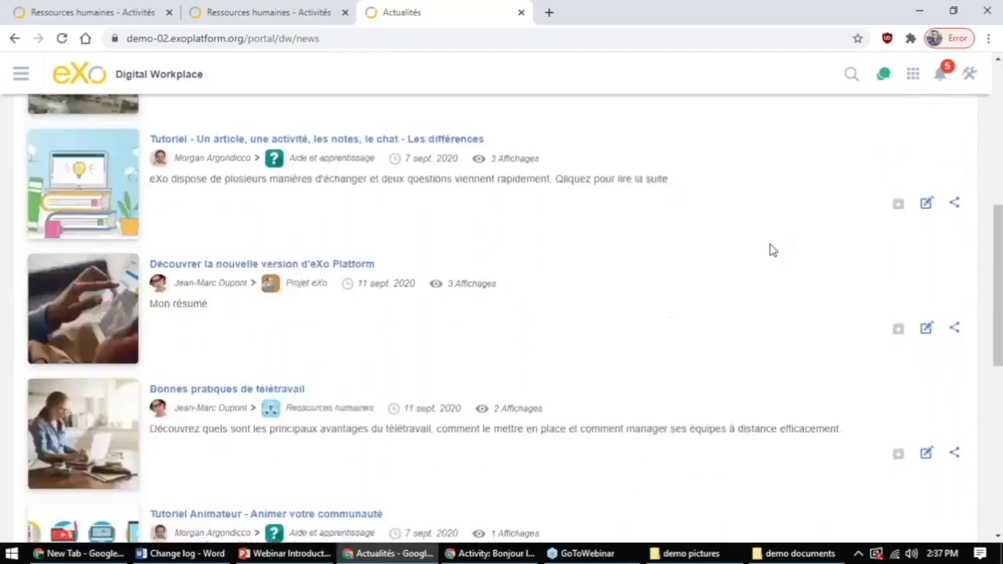
{"action": "scroll", "coordinate": [772, 250], "scroll_direction": "down", "scroll_amount": 2}
{"action": "scroll", "coordinate": [627, 251], "scroll_direction": "up", "scroll_amount": 3}
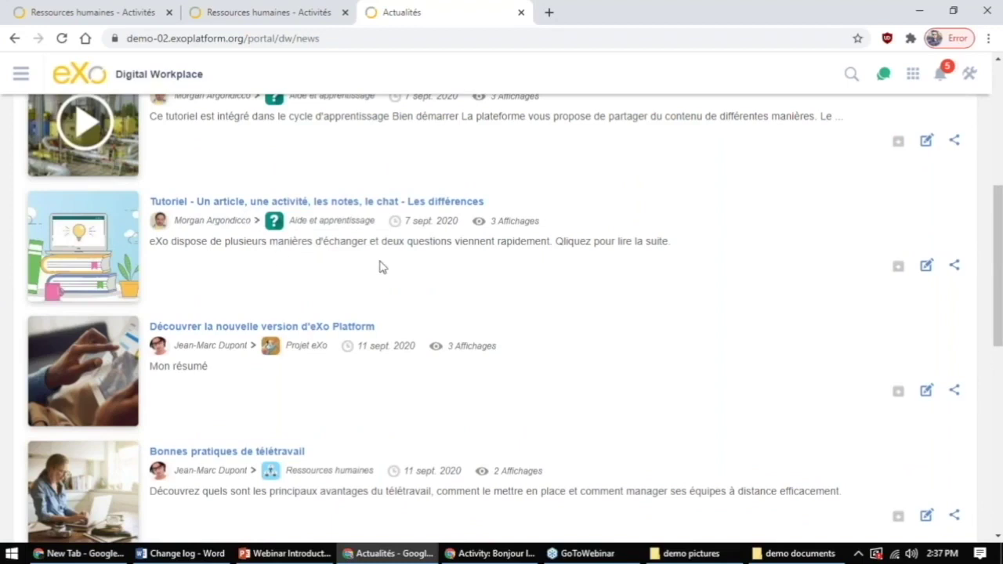
{"action": "left_click", "coordinate": [899, 269]}
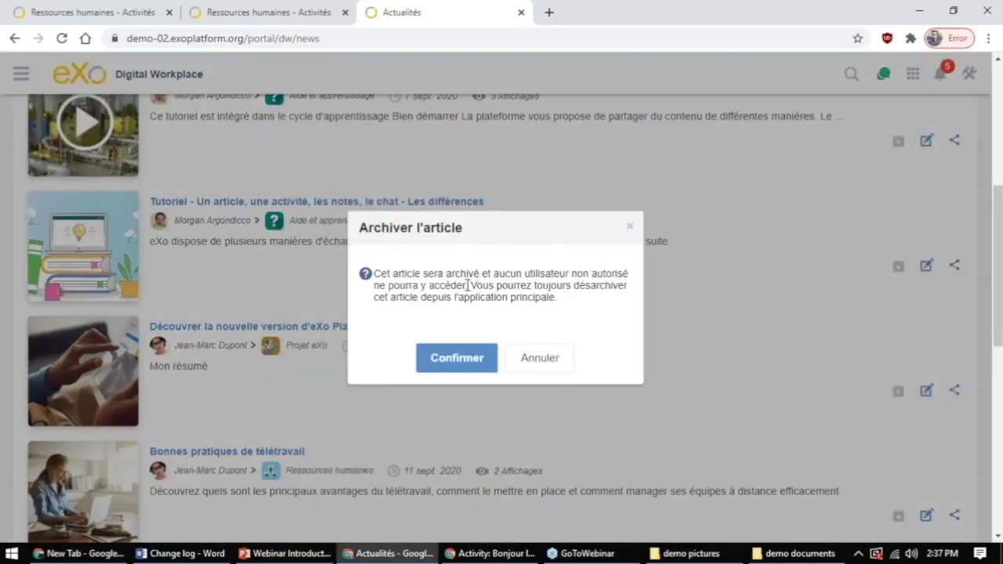
{"action": "left_click_drag", "start_coordinate": [468, 285], "coordinate": [518, 274]}
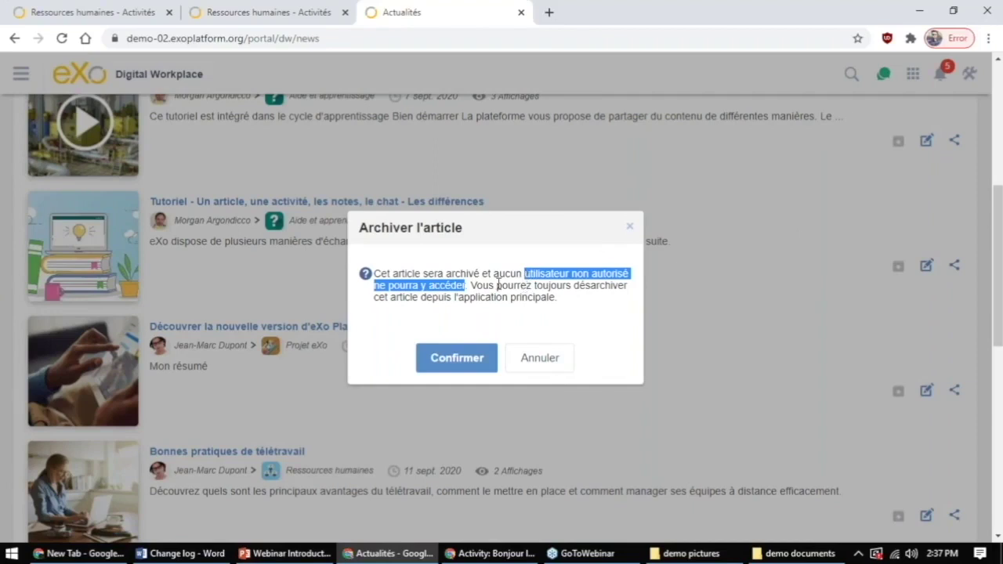
{"action": "left_click_drag", "start_coordinate": [498, 286], "coordinate": [594, 287]}
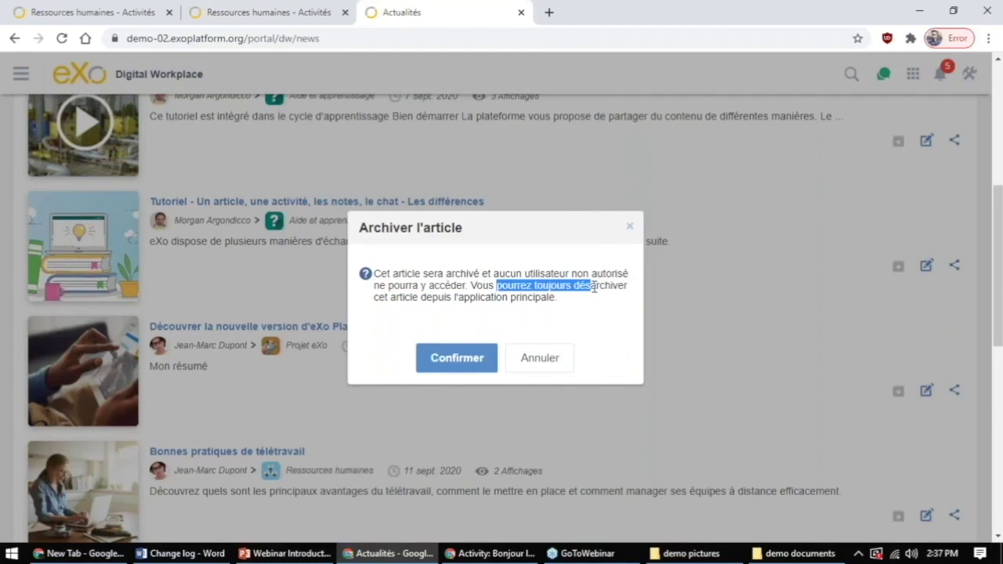
{"action": "left_click", "coordinate": [471, 358]}
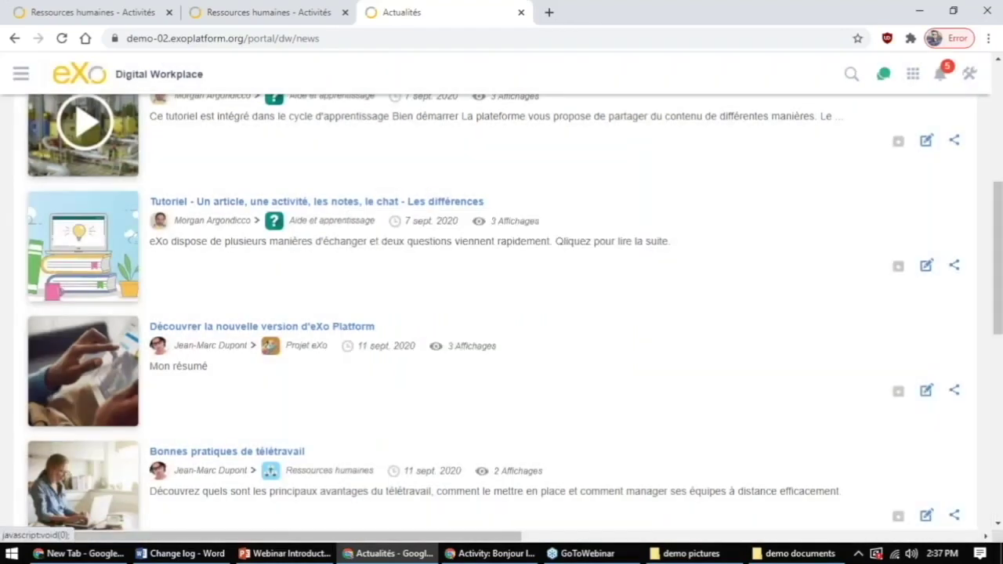
Filter the news list to Articles archivés and look through the archived articles
{"action": "scroll", "coordinate": [402, 282], "scroll_direction": "up", "scroll_amount": 5}
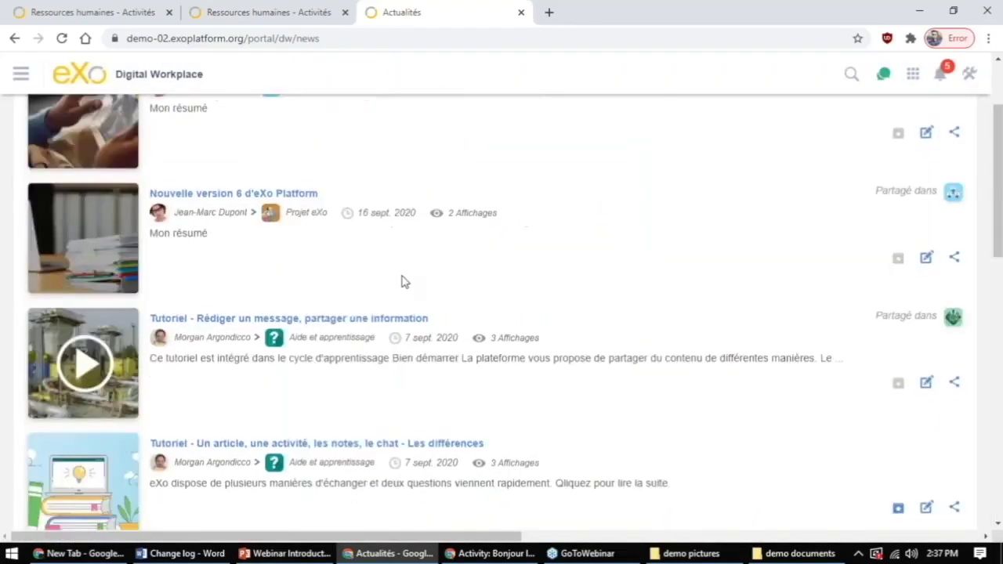
{"action": "left_click", "coordinate": [832, 130]}
{"action": "left_click", "coordinate": [846, 242]}
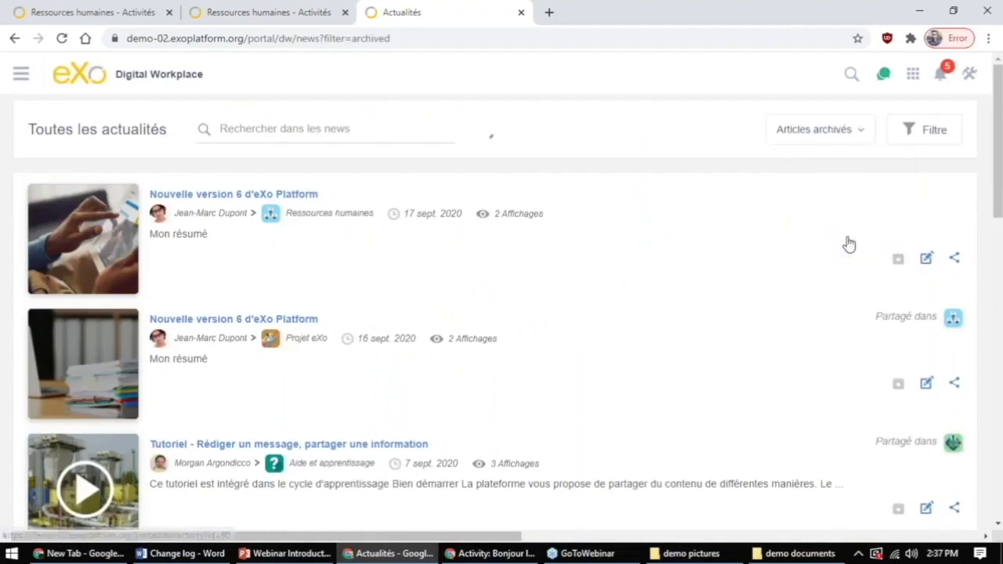
{"action": "left_click", "coordinate": [824, 140]}
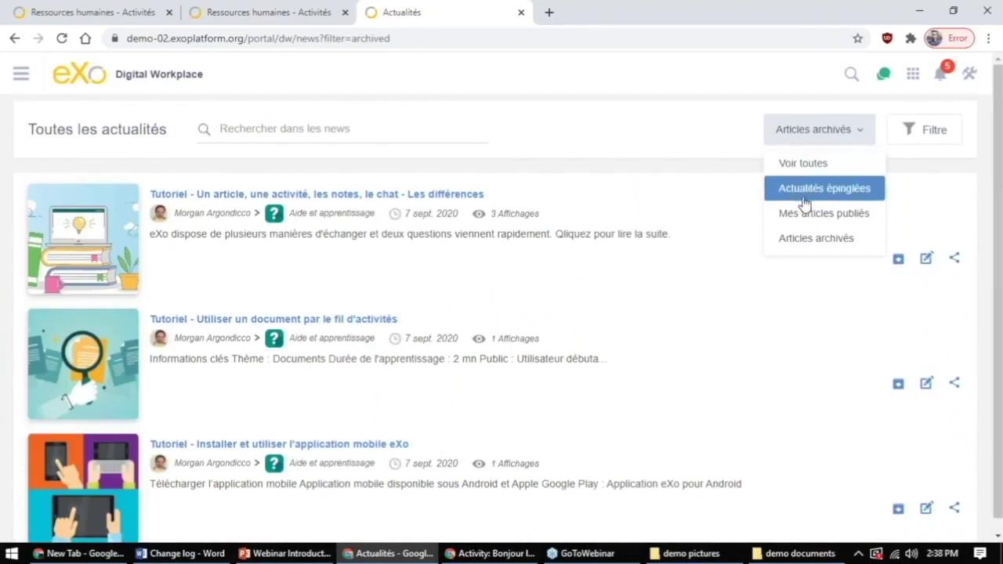
{"action": "left_click", "coordinate": [823, 240]}
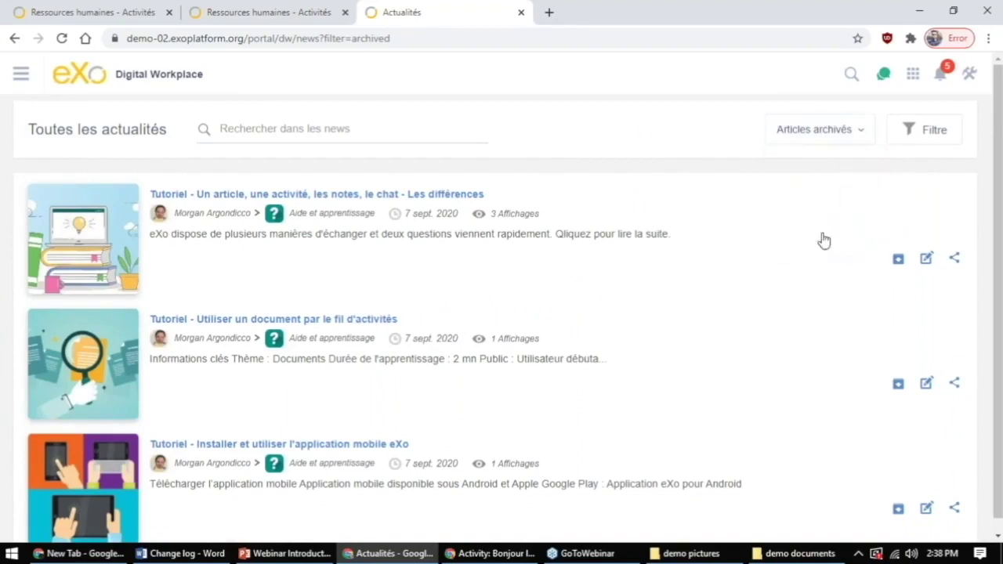
{"action": "scroll", "coordinate": [281, 382], "scroll_direction": "down", "scroll_amount": 1}
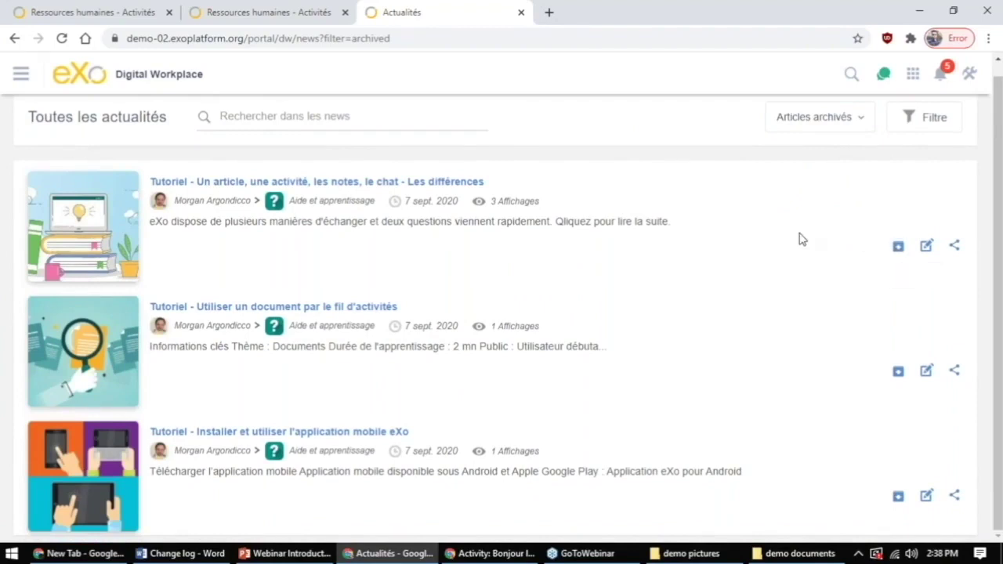
Open the archived articles "Un article, une activité, les notes, le chat" and "Utiliser un document par le fil d'activités" for editing, closing each editor without changes
{"action": "left_click", "coordinate": [926, 258]}
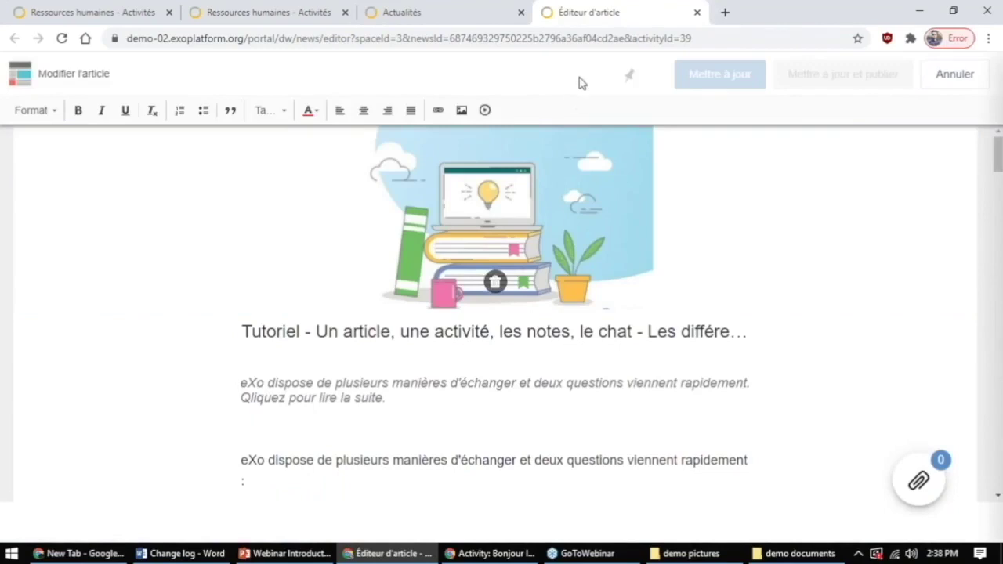
{"action": "middle_click", "coordinate": [614, 8]}
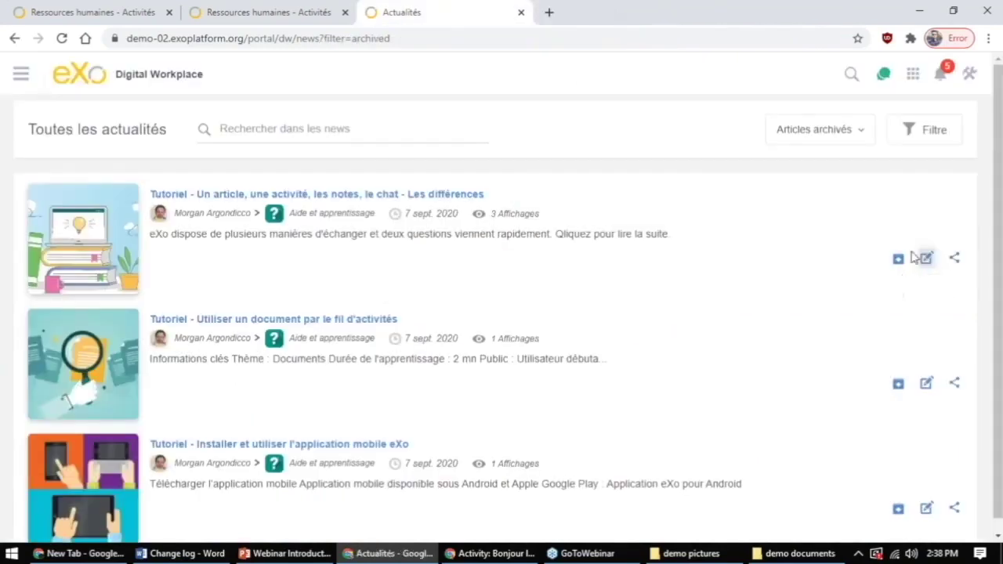
{"action": "left_click_drag", "start_coordinate": [404, 321], "coordinate": [154, 319]}
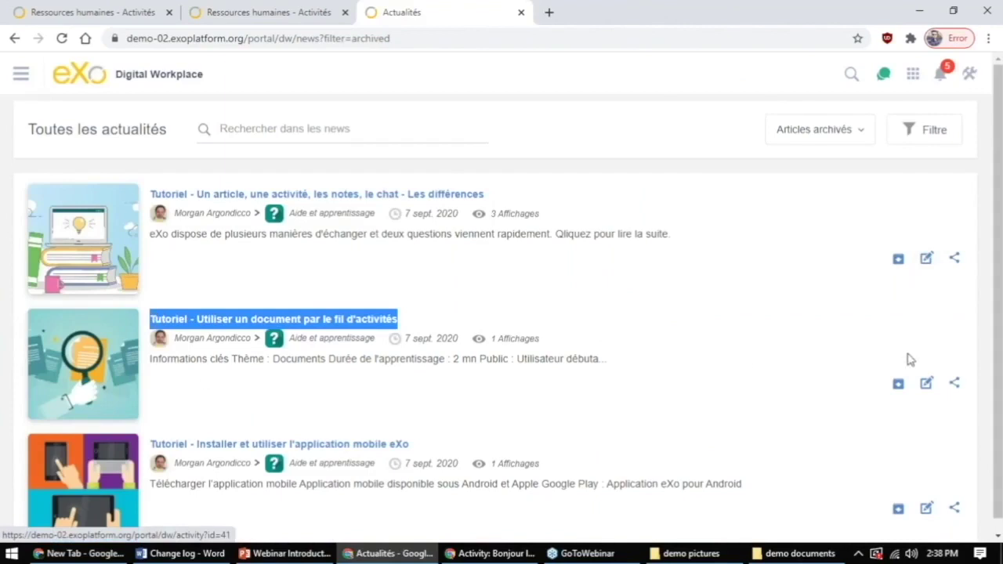
{"action": "left_click", "coordinate": [926, 383]}
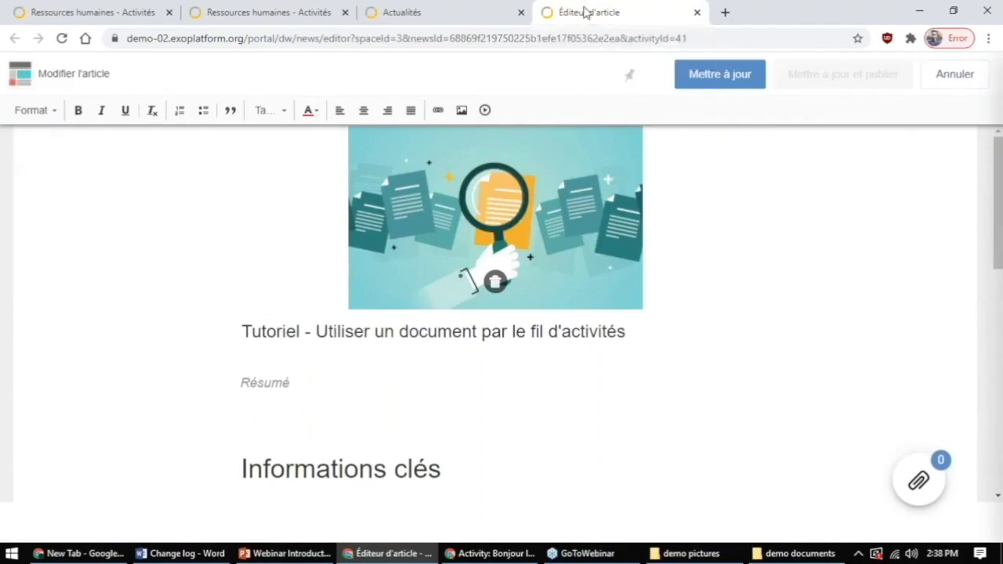
{"action": "key", "text": "ctrl+w"}
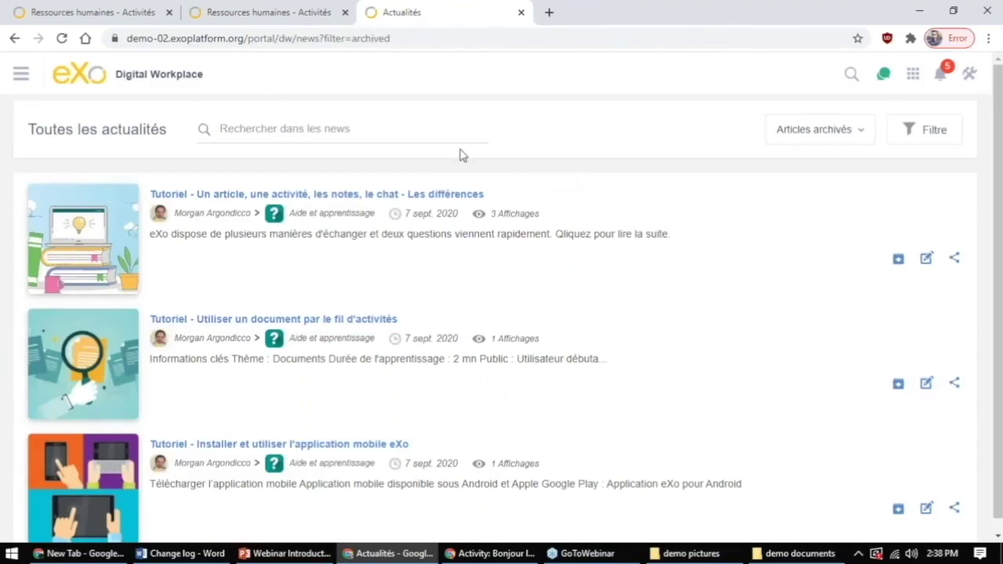
Return to the Aperçu home page and look over its banner slider and the latest news block
{"action": "left_click", "coordinate": [75, 78]}
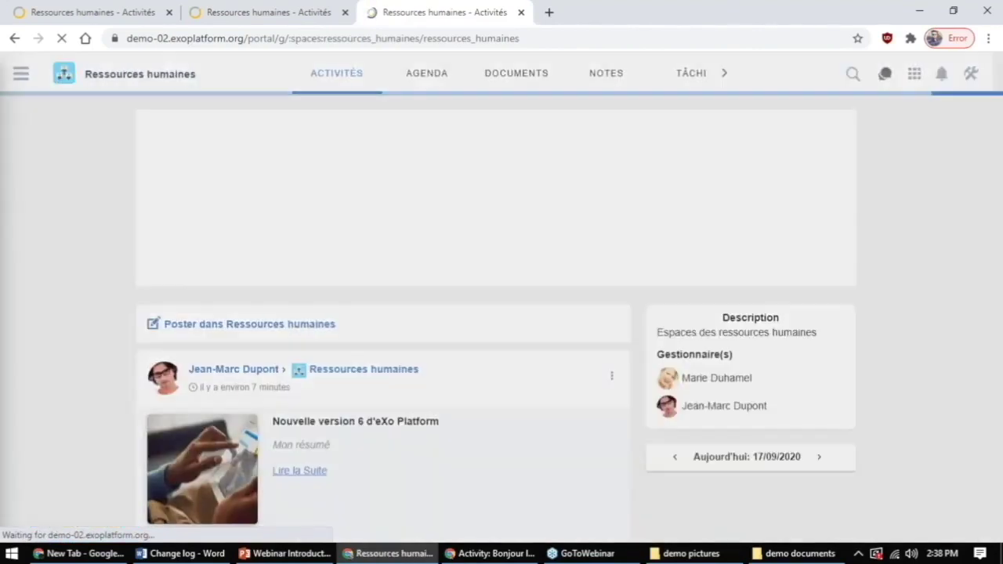
{"action": "left_click", "coordinate": [20, 73]}
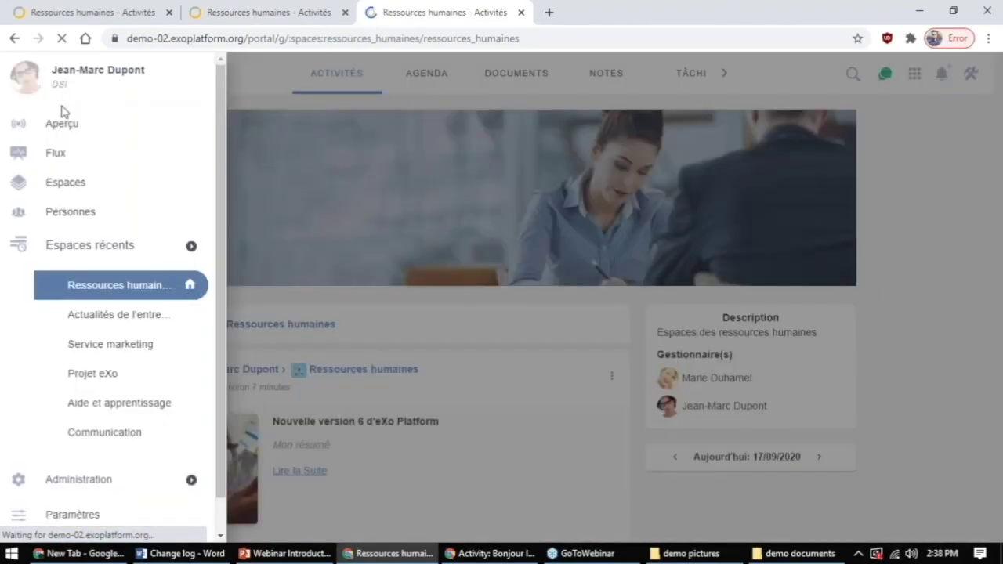
{"action": "left_click", "coordinate": [58, 123]}
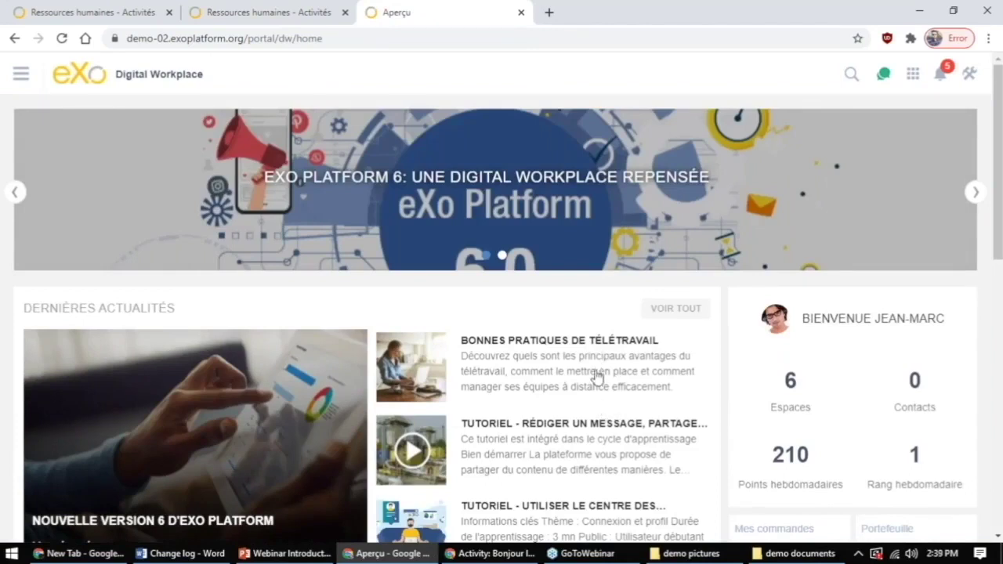
{"action": "scroll", "coordinate": [595, 360], "scroll_direction": "down", "scroll_amount": 1}
{"action": "scroll", "coordinate": [594, 360], "scroll_direction": "down", "scroll_amount": 1}
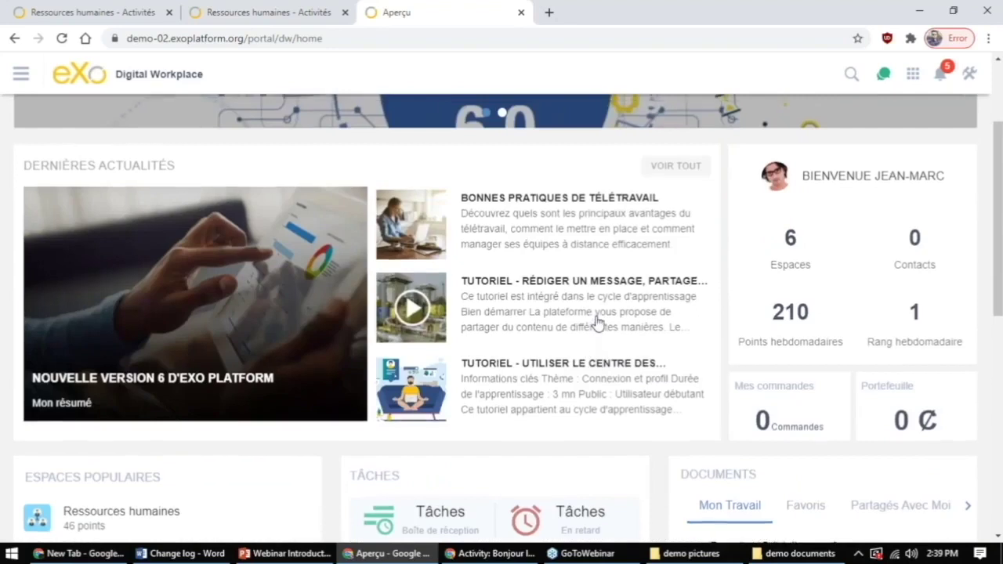
{"action": "scroll", "coordinate": [597, 322], "scroll_direction": "up", "scroll_amount": 2}
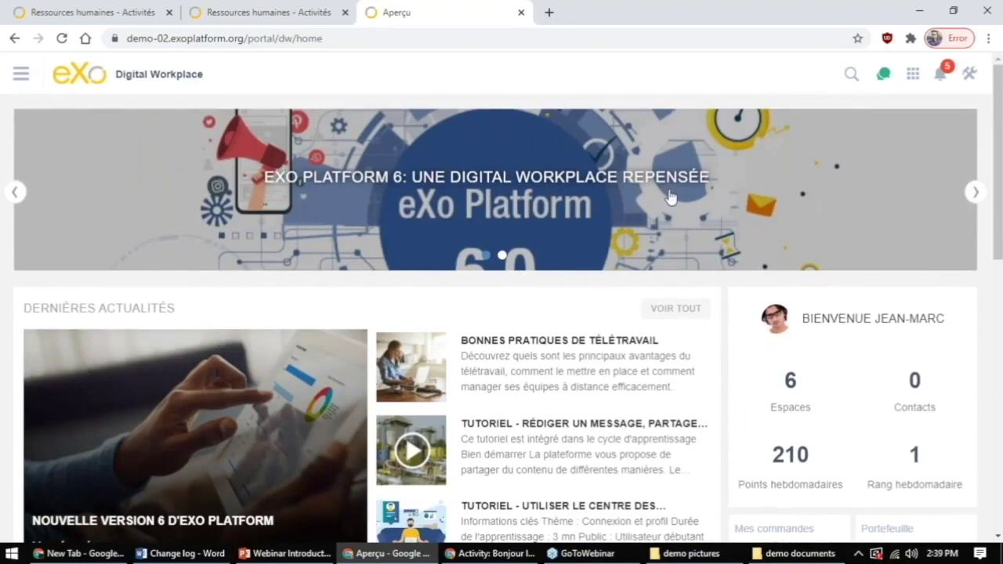
{"action": "scroll", "coordinate": [141, 241], "scroll_direction": "down", "scroll_amount": 2}
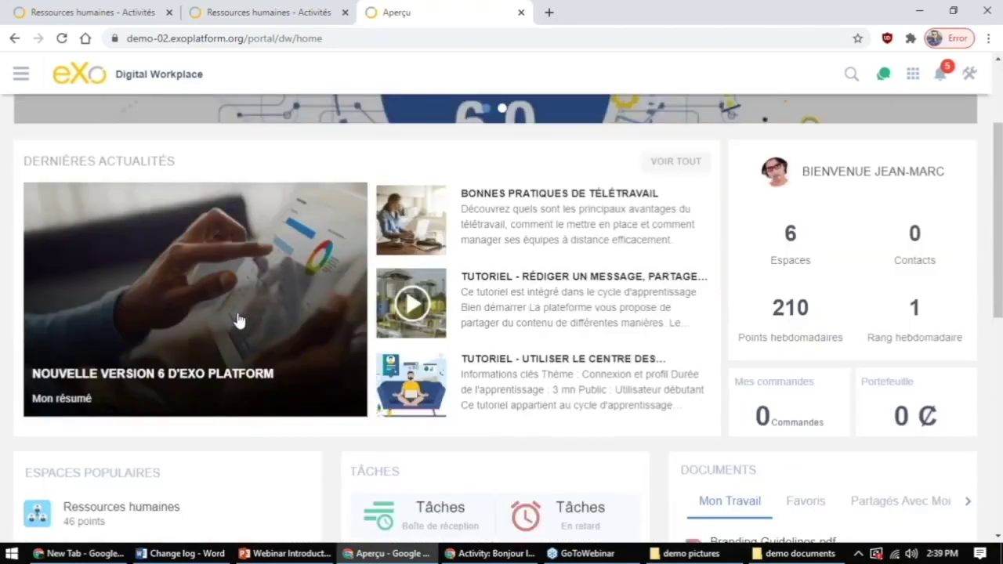
{"action": "scroll", "coordinate": [239, 322], "scroll_direction": "up", "scroll_amount": 2}
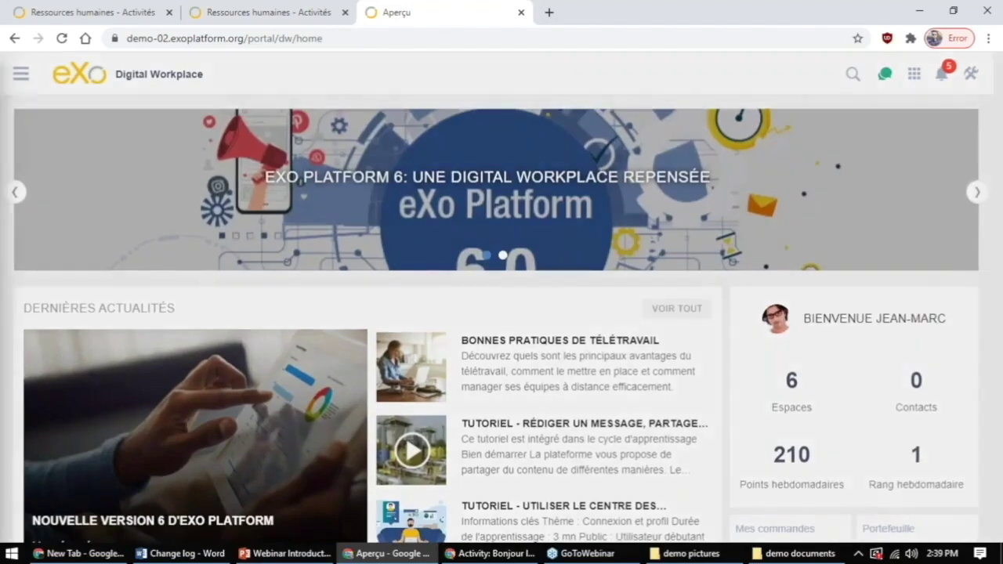
Open the Paramètres CMS administration page and view the Liste templates for content
{"action": "left_click", "coordinate": [21, 73]}
{"action": "mouse_move", "coordinate": [144, 477]}
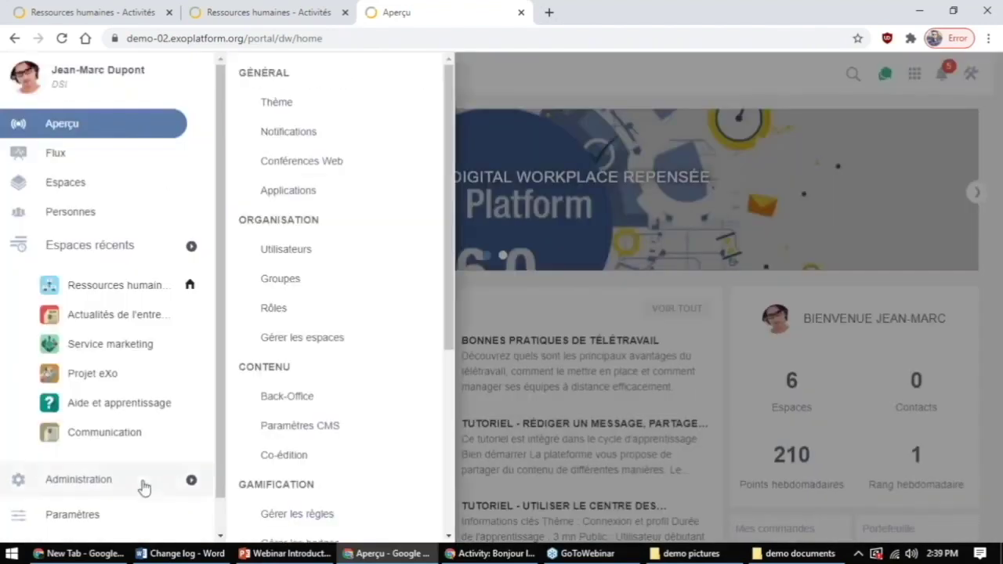
{"action": "left_click", "coordinate": [303, 435]}
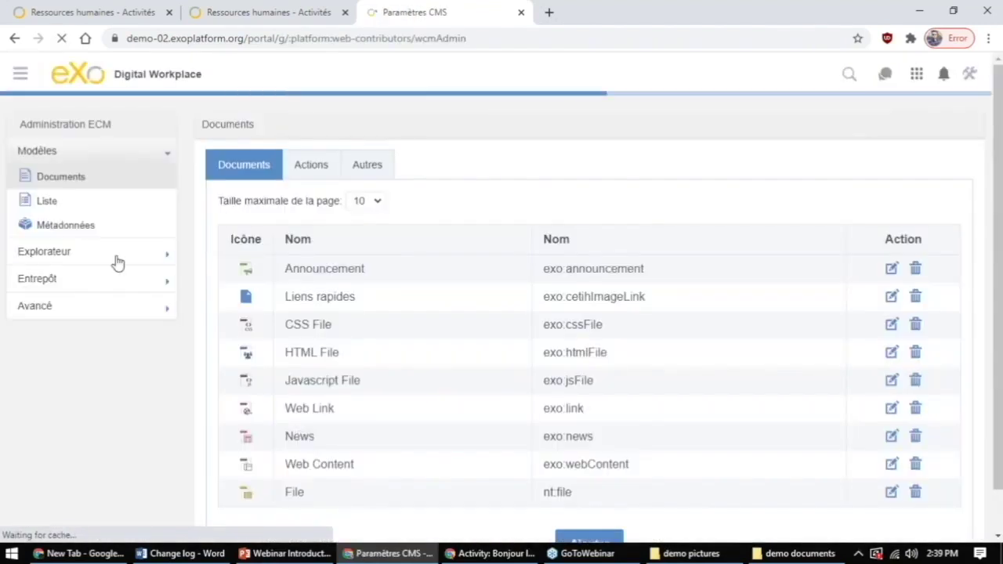
{"action": "left_click", "coordinate": [74, 202]}
{"action": "scroll", "coordinate": [254, 324], "scroll_direction": "down", "scroll_amount": 1}
{"action": "scroll", "coordinate": [269, 417], "scroll_direction": "up", "scroll_amount": 1}
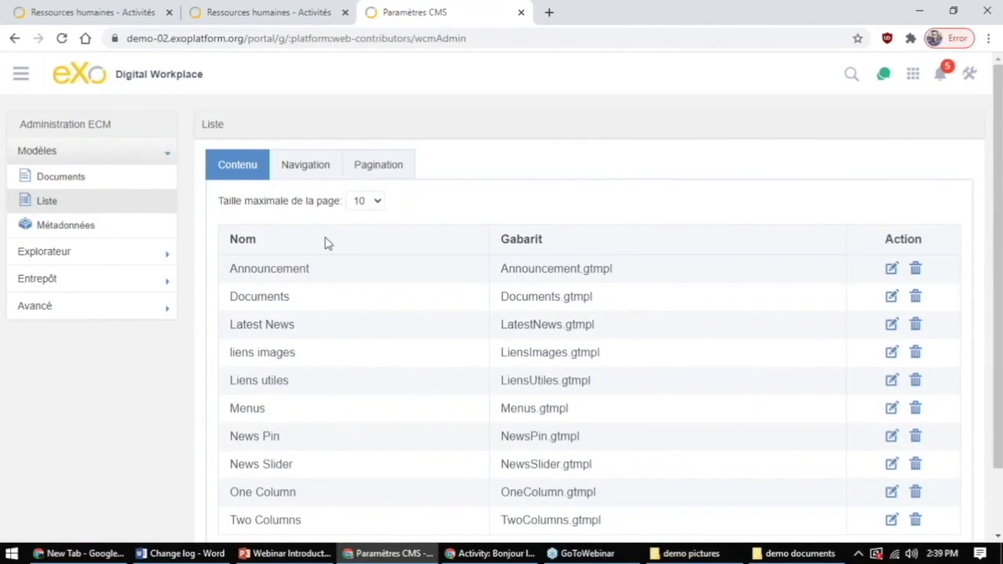
Go back to the Aperçu home page and examine the Dernières actualités block and the recent spaces in the navigation
{"action": "left_click", "coordinate": [24, 76]}
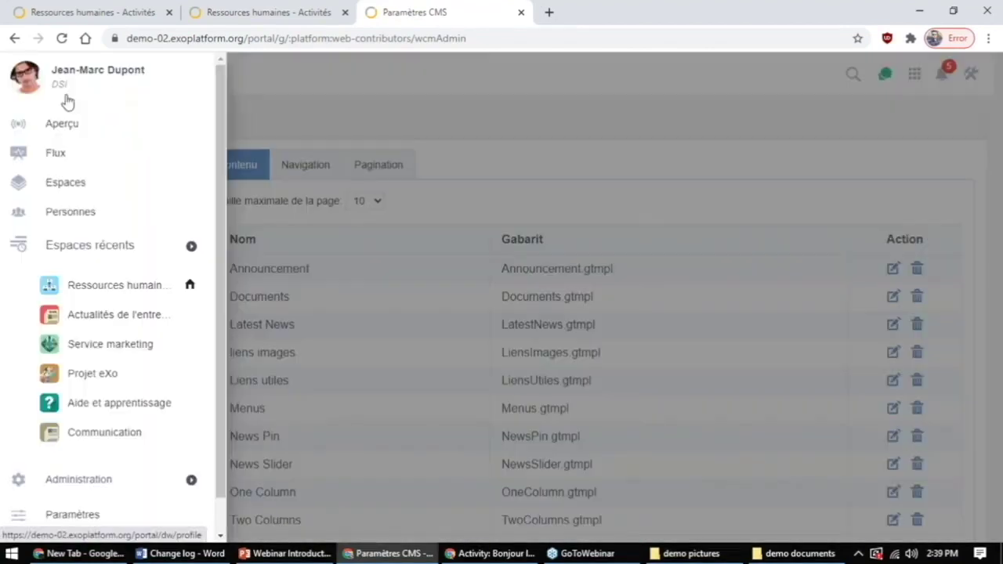
{"action": "left_click", "coordinate": [69, 124]}
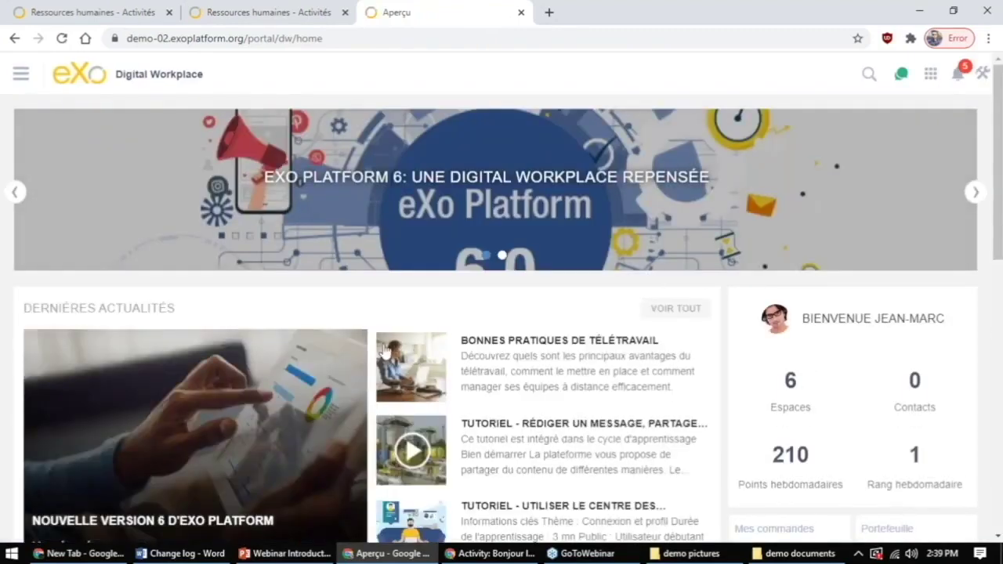
{"action": "scroll", "coordinate": [385, 345], "scroll_direction": "down", "scroll_amount": 1}
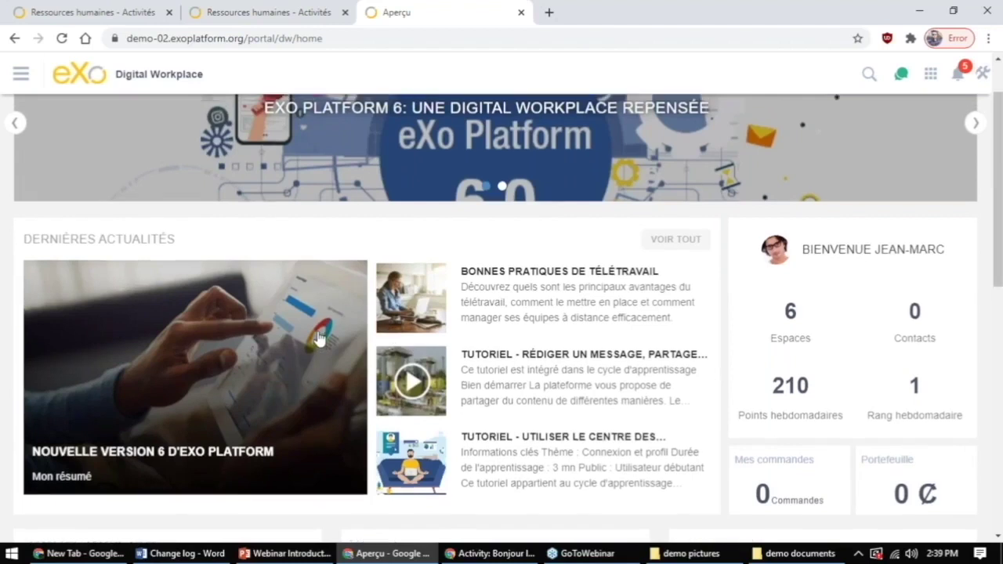
{"action": "scroll", "coordinate": [317, 337], "scroll_direction": "up", "scroll_amount": 1}
{"action": "left_click", "coordinate": [33, 74]}
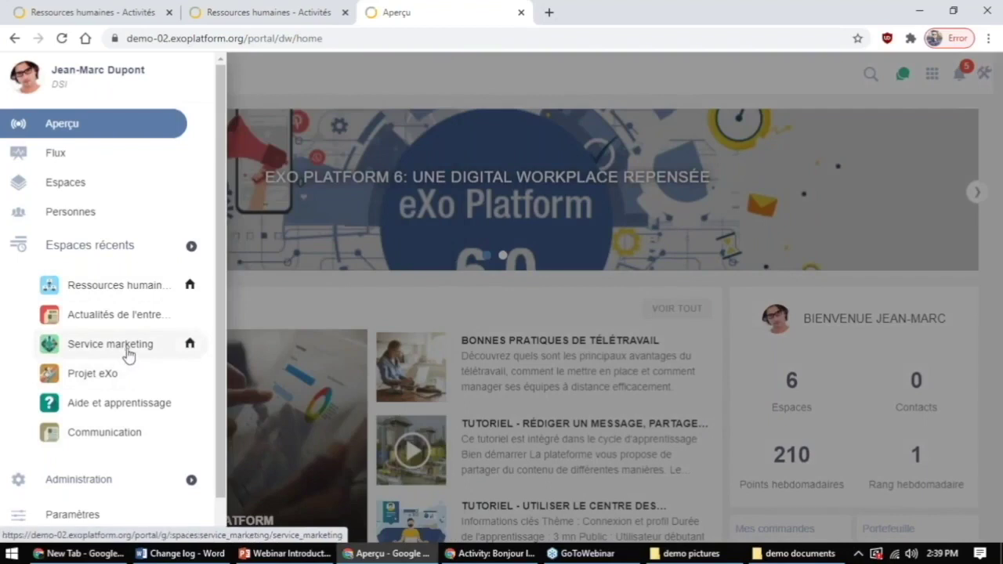
{"action": "left_click", "coordinate": [351, 287]}
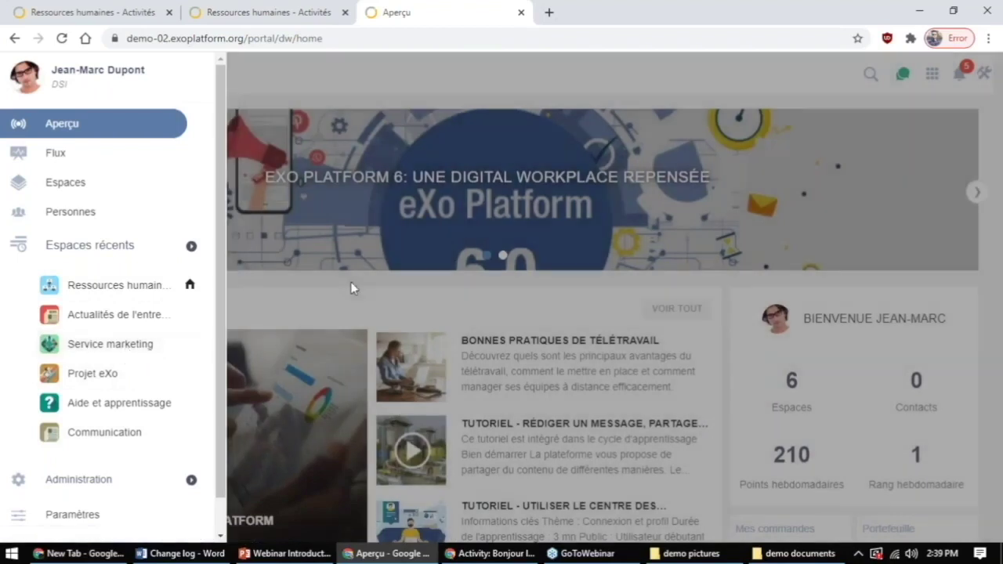
{"action": "scroll", "coordinate": [401, 345], "scroll_direction": "down", "scroll_amount": 1}
{"action": "left_click_drag", "start_coordinate": [22, 235], "coordinate": [680, 488]}
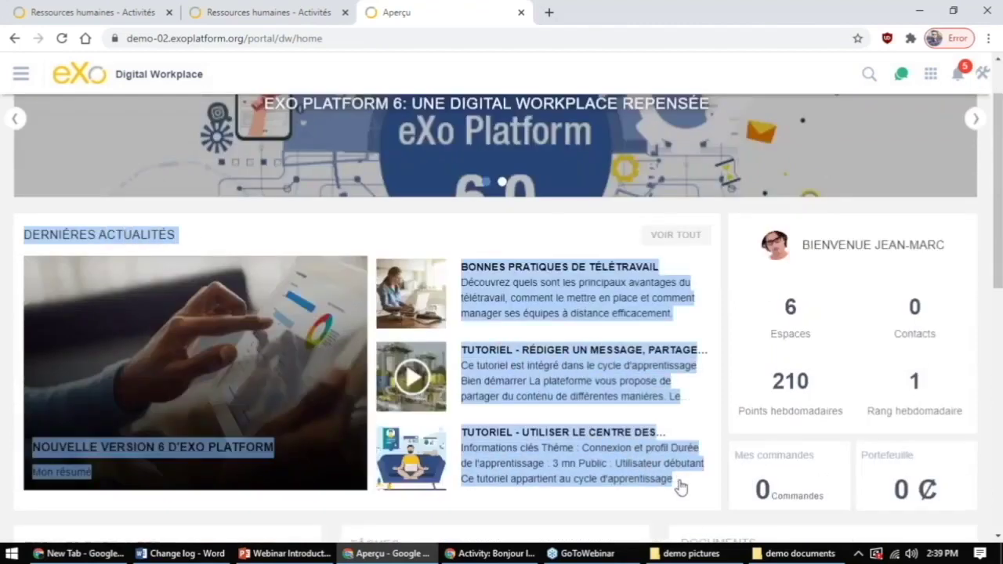
{"action": "left_click", "coordinate": [564, 217]}
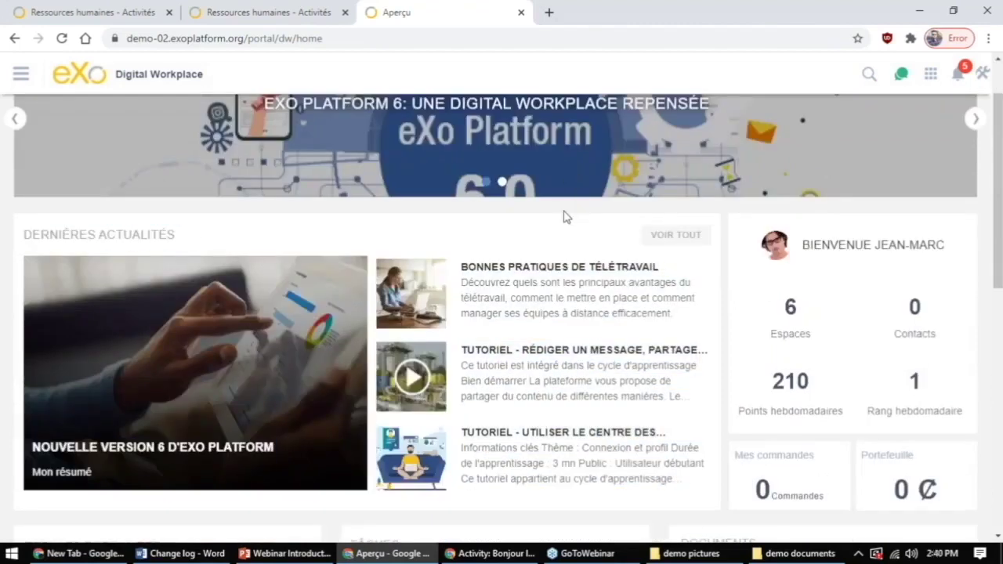
{"action": "scroll", "coordinate": [566, 218], "scroll_direction": "up", "scroll_amount": 1}
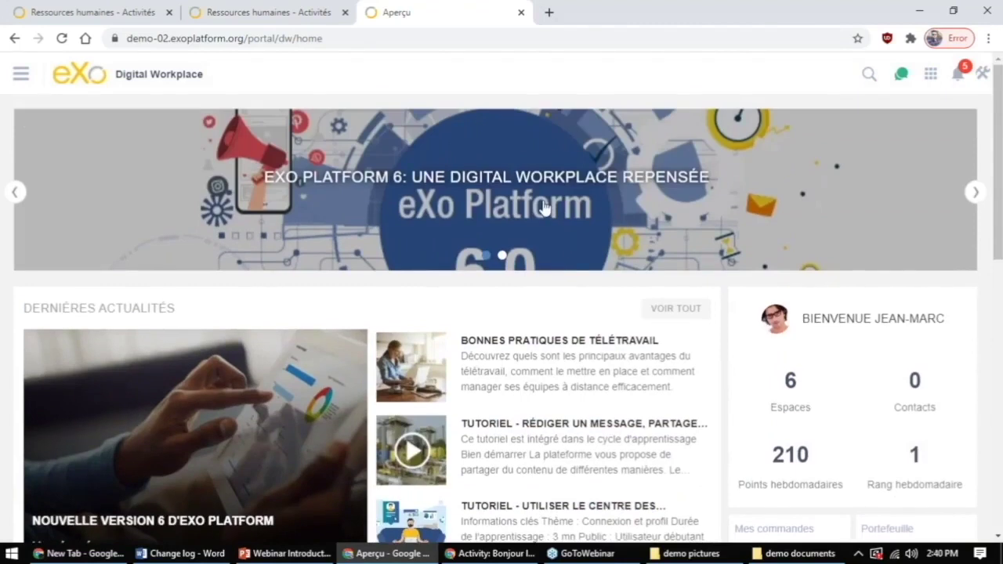
Switch to the PowerPoint presentation, show slide 14 about the application center, and return to the browser
{"action": "left_click", "coordinate": [286, 554]}
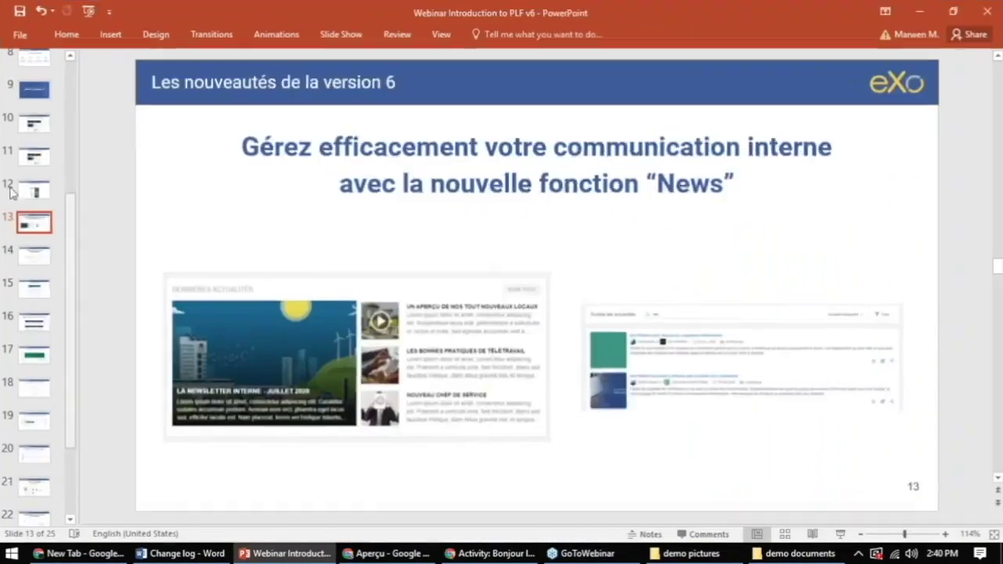
{"action": "left_click", "coordinate": [31, 255]}
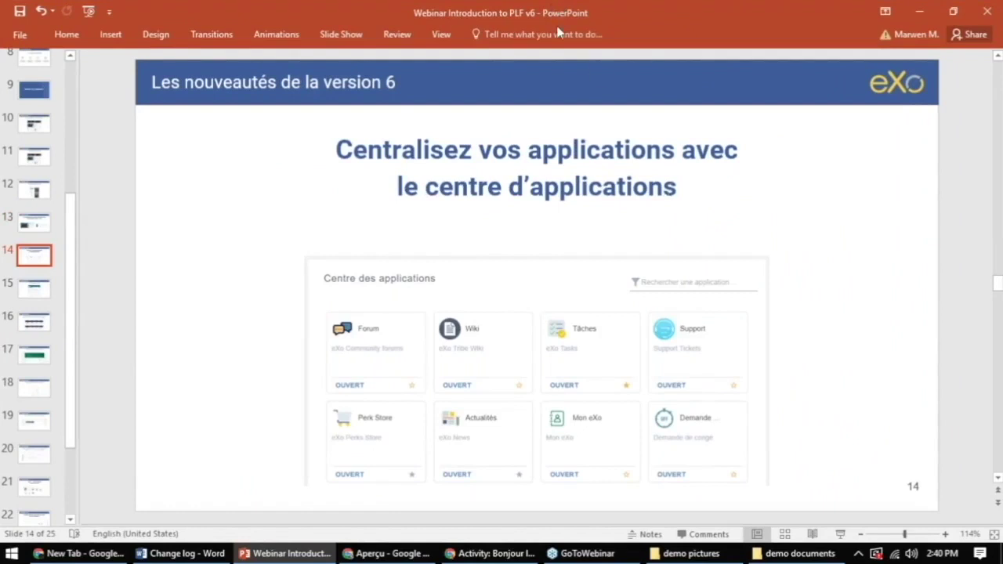
{"action": "left_click", "coordinate": [920, 11]}
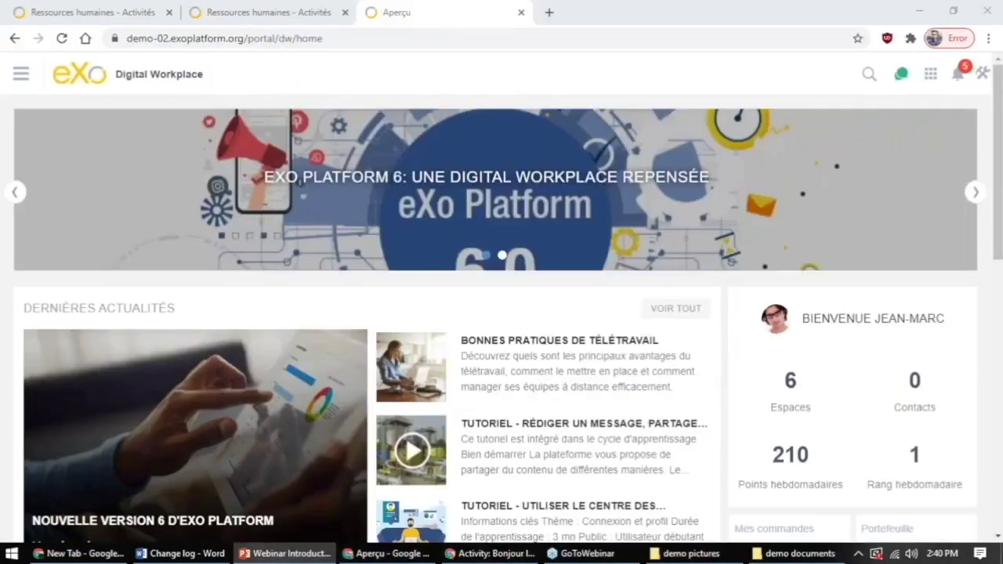
{"action": "left_click", "coordinate": [627, 82]}
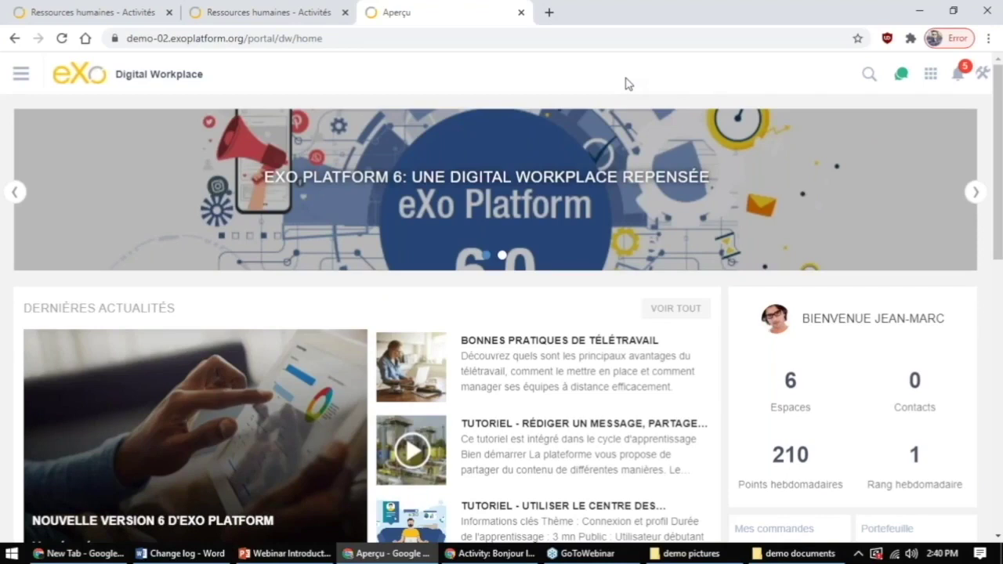
Open Mes applications and reorder the favourites so that Gmail comes before GDrive
{"action": "left_click", "coordinate": [22, 77]}
{"action": "left_click", "coordinate": [286, 77]}
{"action": "left_click", "coordinate": [931, 78]}
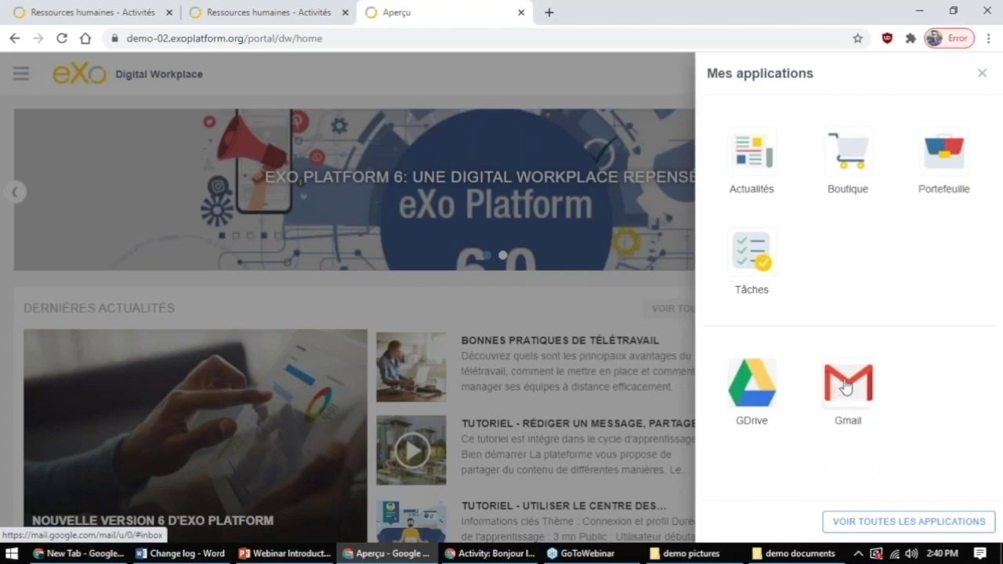
{"action": "left_click_drag", "start_coordinate": [839, 397], "coordinate": [740, 381]}
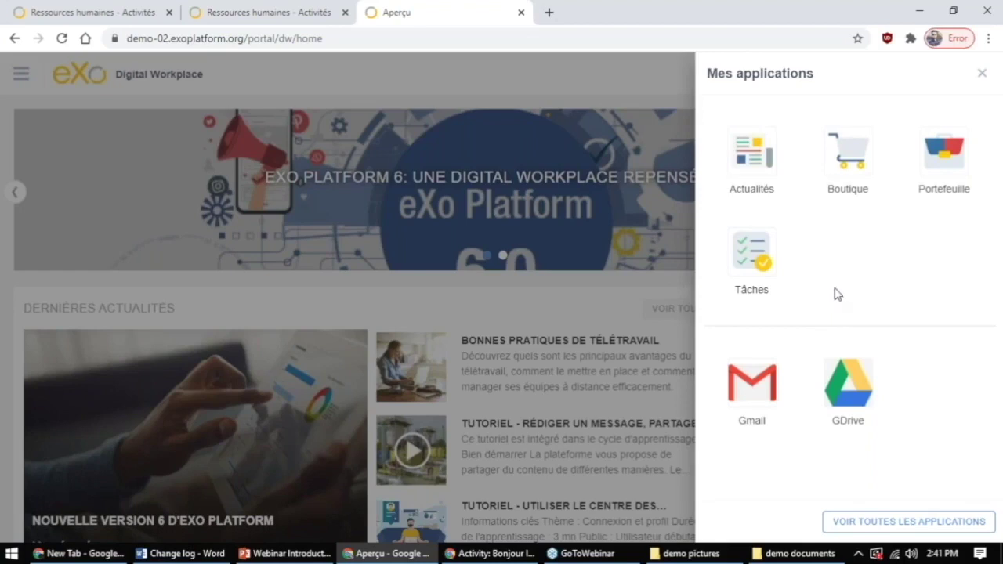
Open the full Centre des applications and look through the available and favourite applications
{"action": "left_click", "coordinate": [898, 530]}
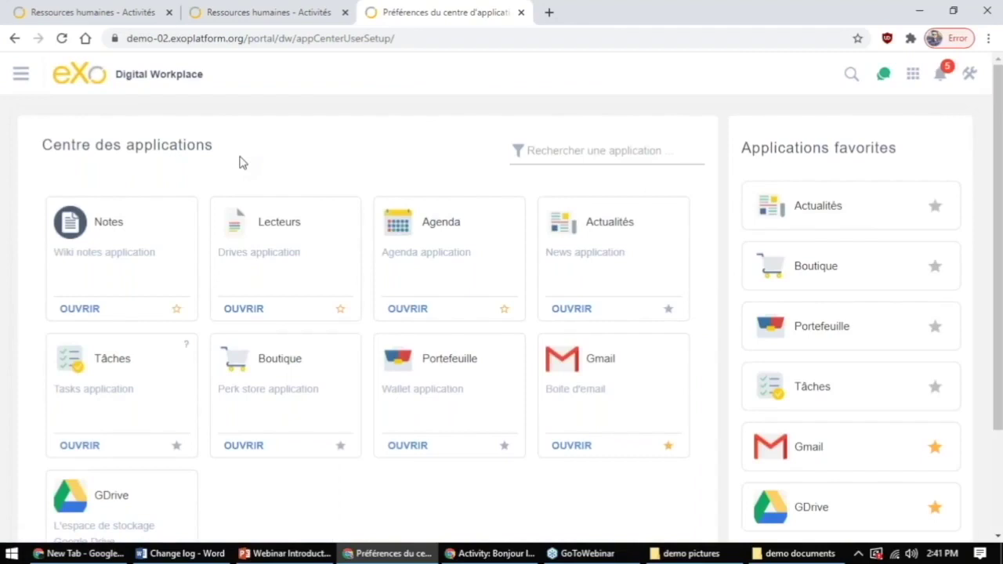
{"action": "scroll", "coordinate": [239, 161], "scroll_direction": "down", "scroll_amount": 3}
{"action": "scroll", "coordinate": [240, 162], "scroll_direction": "up", "scroll_amount": 3}
{"action": "left_click", "coordinate": [572, 150]}
{"action": "left_click", "coordinate": [430, 152]}
{"action": "scroll", "coordinate": [428, 153], "scroll_direction": "down", "scroll_amount": 3}
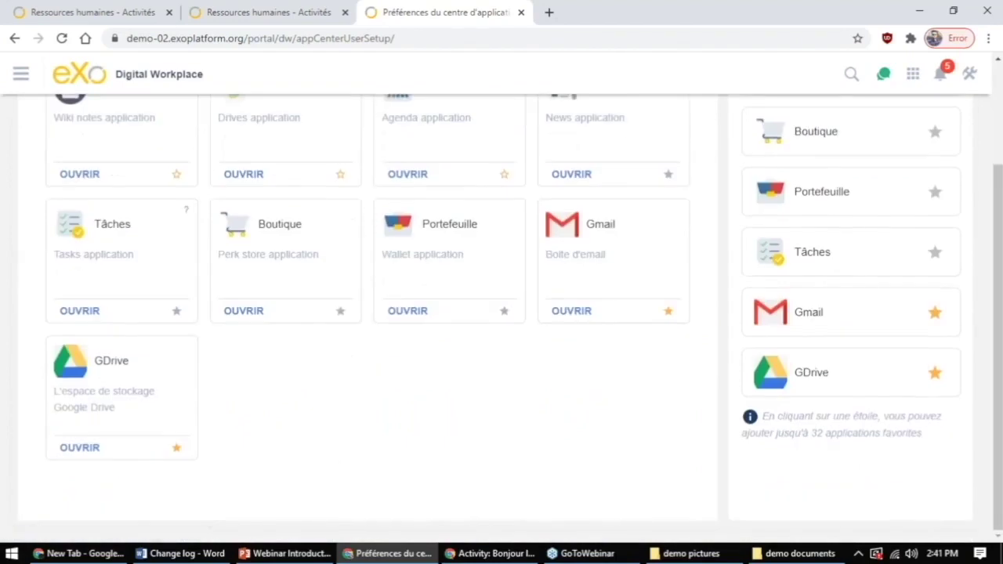
{"action": "scroll", "coordinate": [497, 381], "scroll_direction": "up", "scroll_amount": 2}
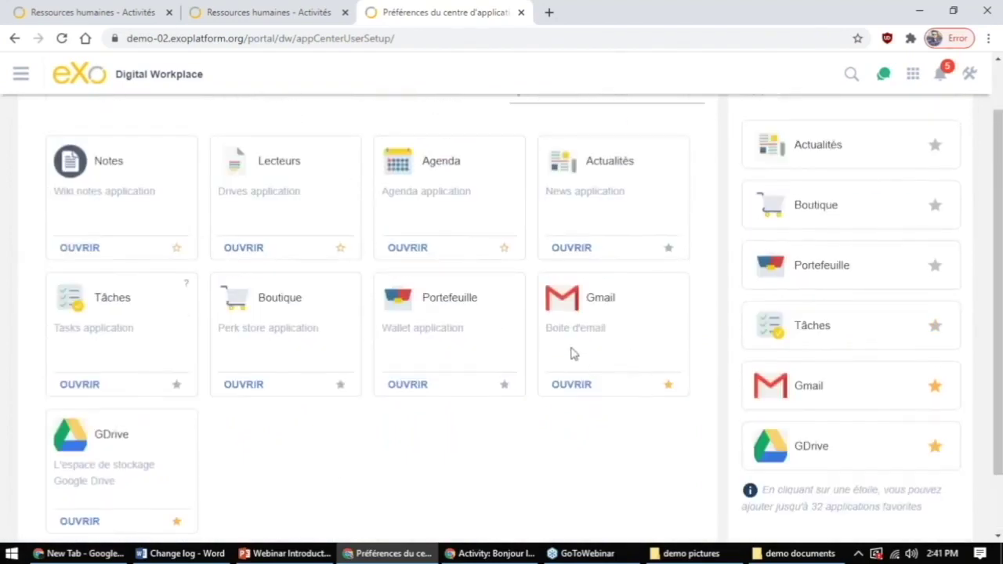
{"action": "scroll", "coordinate": [570, 354], "scroll_direction": "up", "scroll_amount": 2}
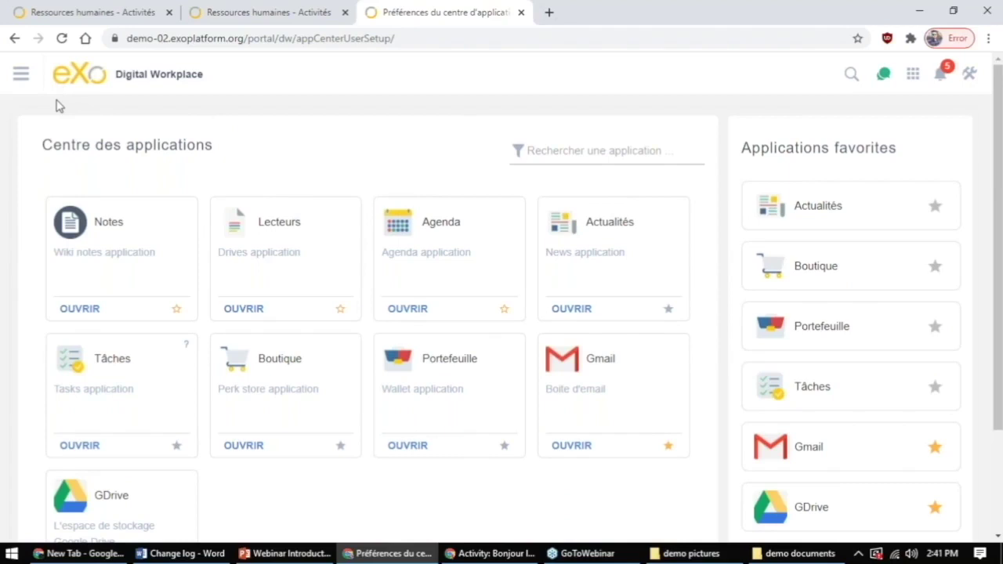
Open the Applications administration page and start adding an application with the title "Outlook"
{"action": "left_click", "coordinate": [22, 78]}
{"action": "left_click", "coordinate": [79, 478]}
{"action": "left_click", "coordinate": [288, 191]}
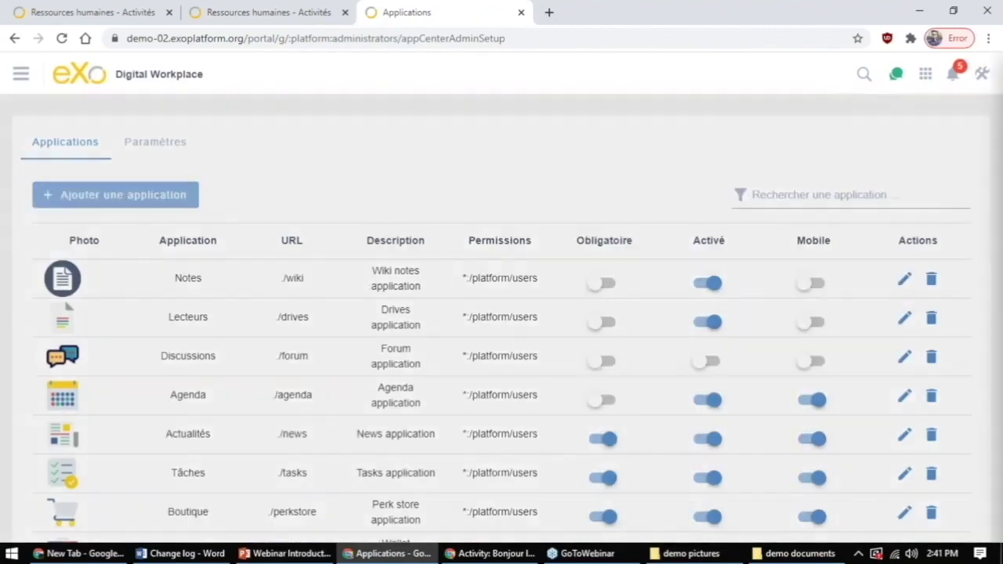
{"action": "type", "text": "Outlook"}
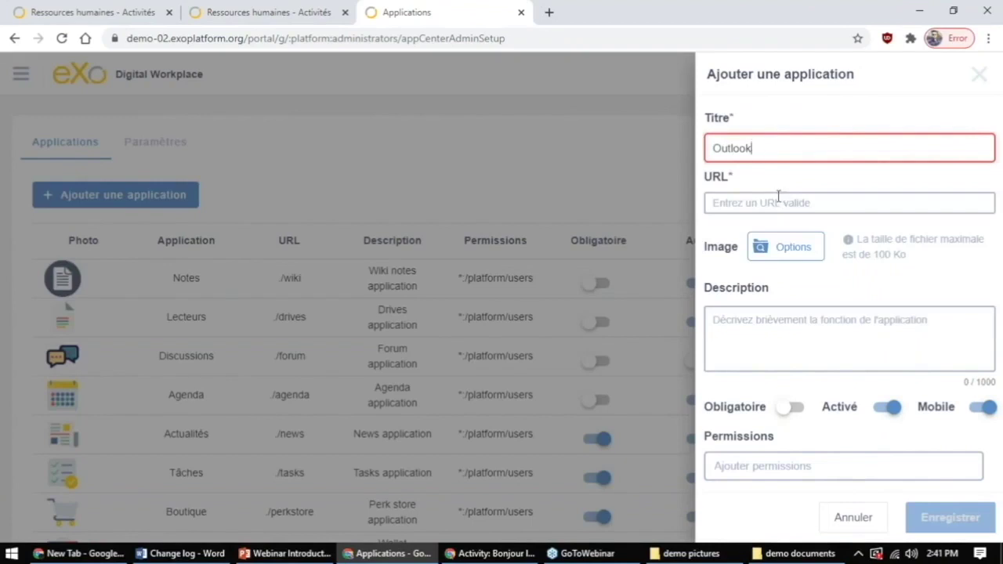
{"action": "left_click", "coordinate": [549, 12]}
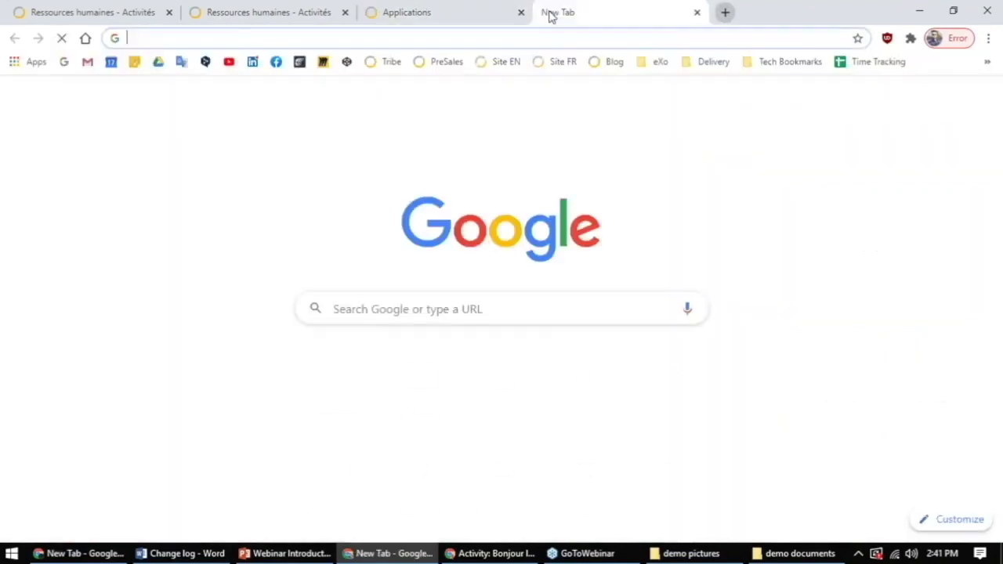
{"action": "type", "text": "outlook documentation"}
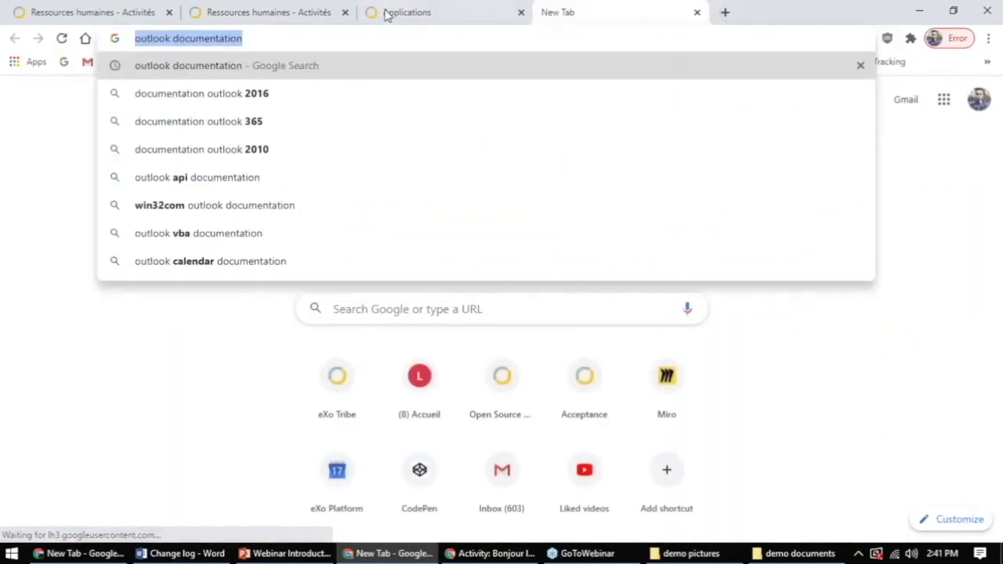
{"action": "key", "text": "Down"}
{"action": "key", "text": "Down"}
{"action": "key", "text": "Down"}
{"action": "key", "text": "Down"}
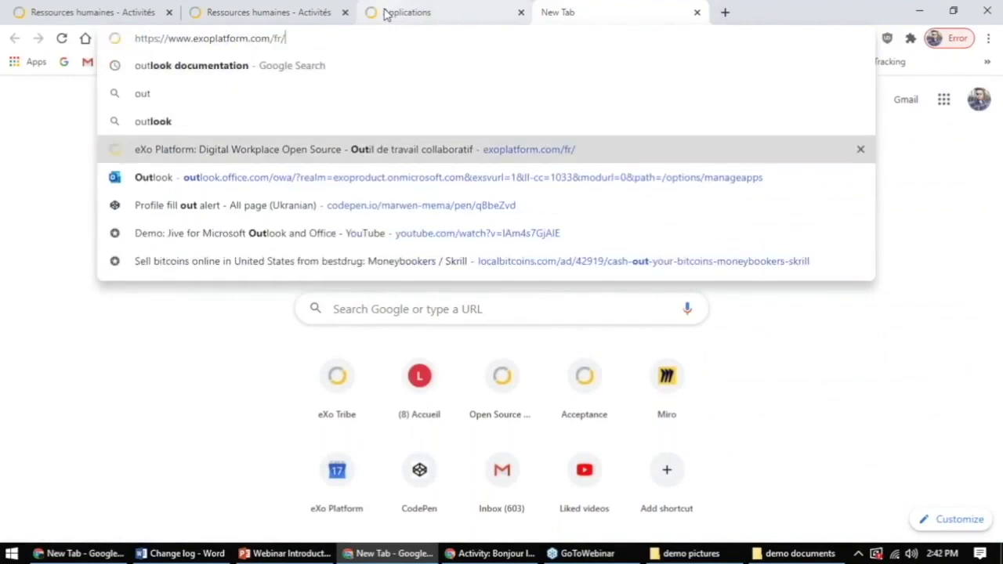
{"action": "left_click_drag", "start_coordinate": [253, 38], "coordinate": [120, 40]}
{"action": "key", "text": "ctrl+x"}
{"action": "key", "text": "ctrl+w"}
{"action": "left_click", "coordinate": [763, 200]}
{"action": "key", "text": "ctrl+v"}
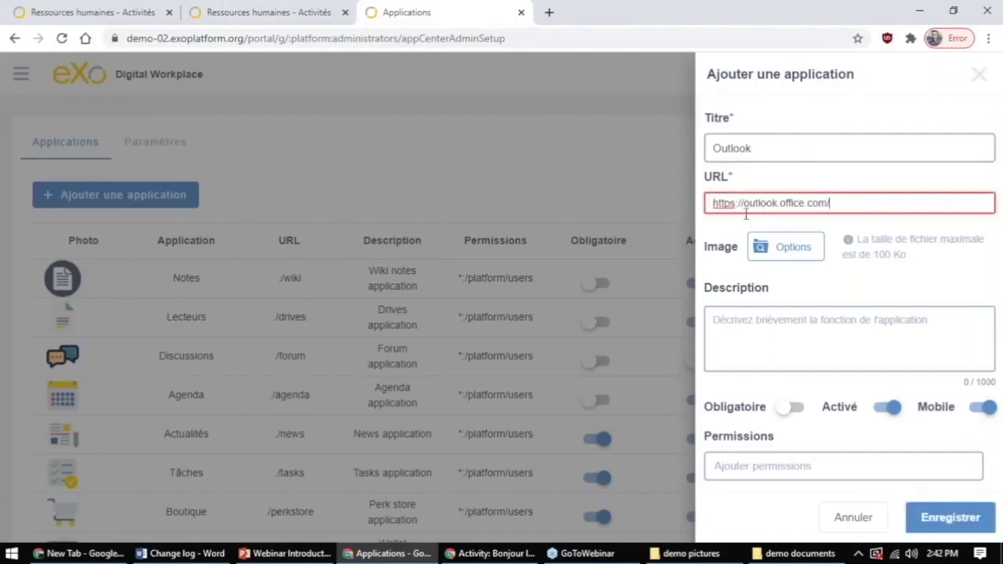
Set the application's image to the Outlook logo from the demo pictures folder and its description to "Notre outil de web mail."
{"action": "left_click", "coordinate": [784, 249]}
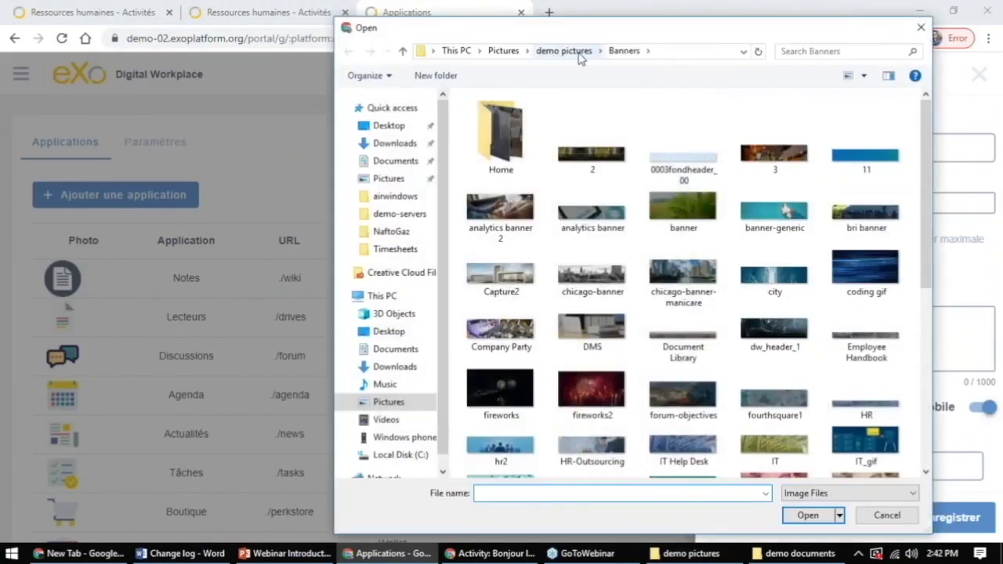
{"action": "left_click", "coordinate": [565, 50]}
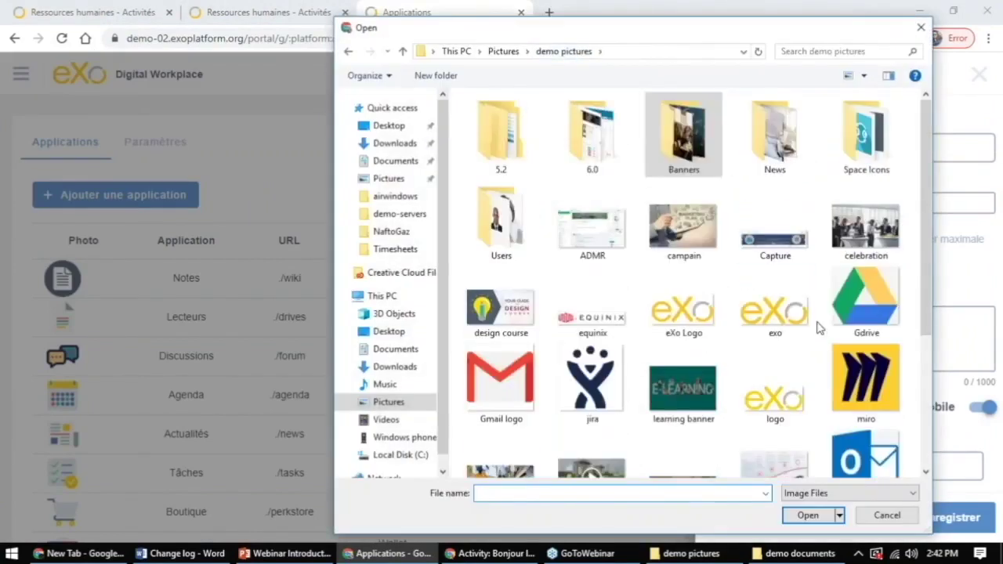
{"action": "double_click", "coordinate": [856, 445]}
{"action": "left_click", "coordinate": [767, 354]}
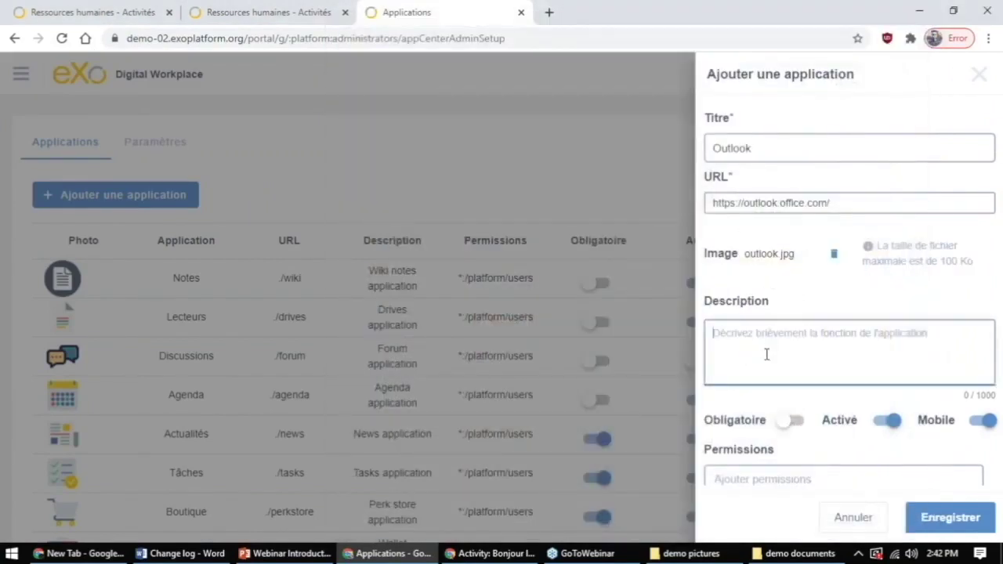
{"action": "type", "text": "Notre outil "}
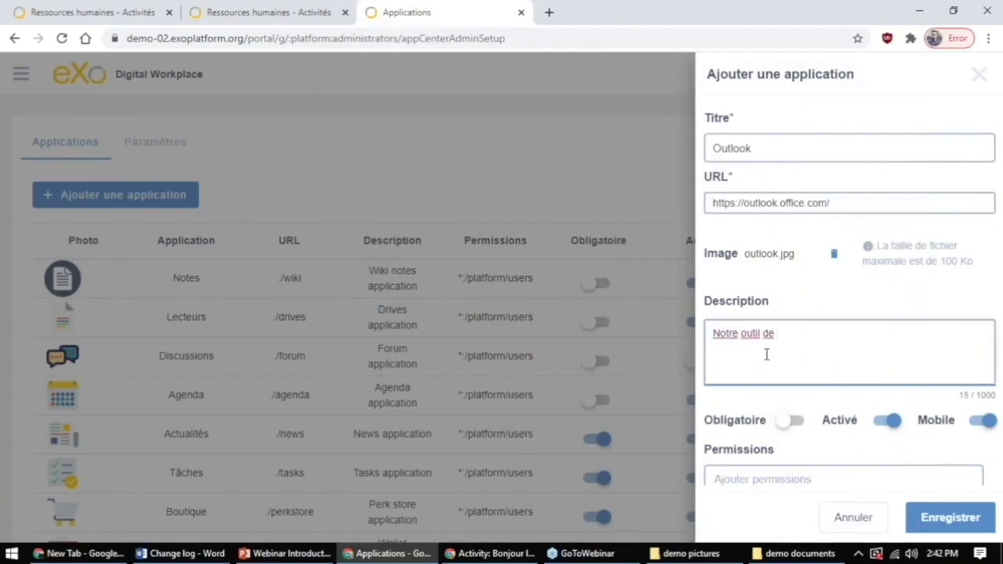
{"action": "type", "text": "de web mai"}
Turn the application's Mobile option off and back on
{"action": "scroll", "coordinate": [768, 354], "scroll_direction": "down", "scroll_amount": 2}
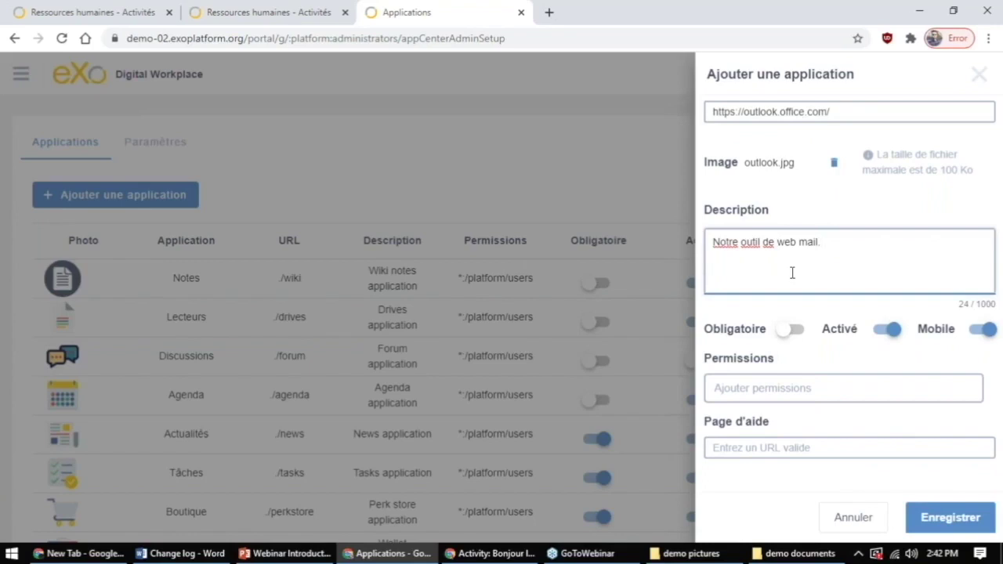
{"action": "scroll", "coordinate": [792, 273], "scroll_direction": "up", "scroll_amount": 1}
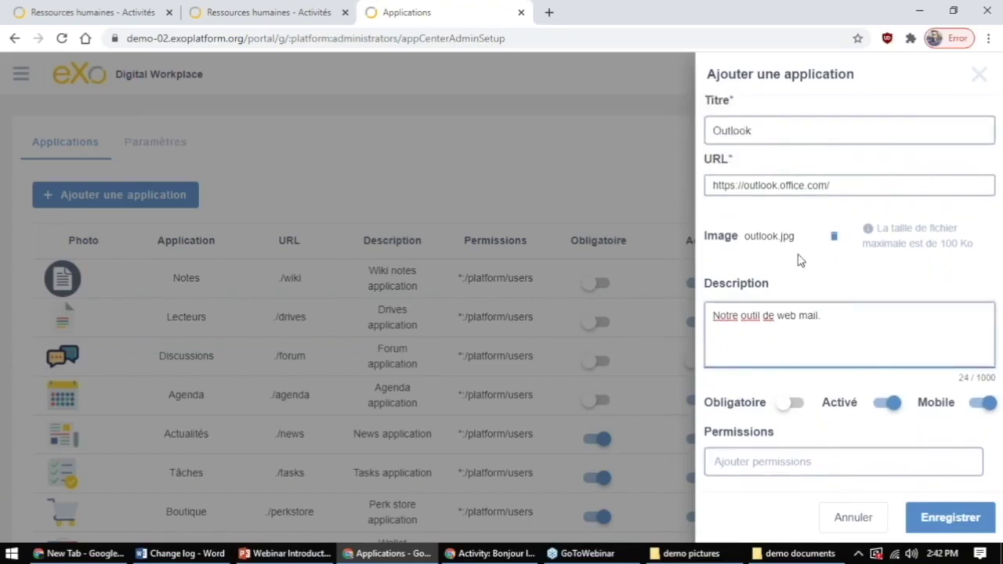
{"action": "scroll", "coordinate": [800, 258], "scroll_direction": "down", "scroll_amount": 1}
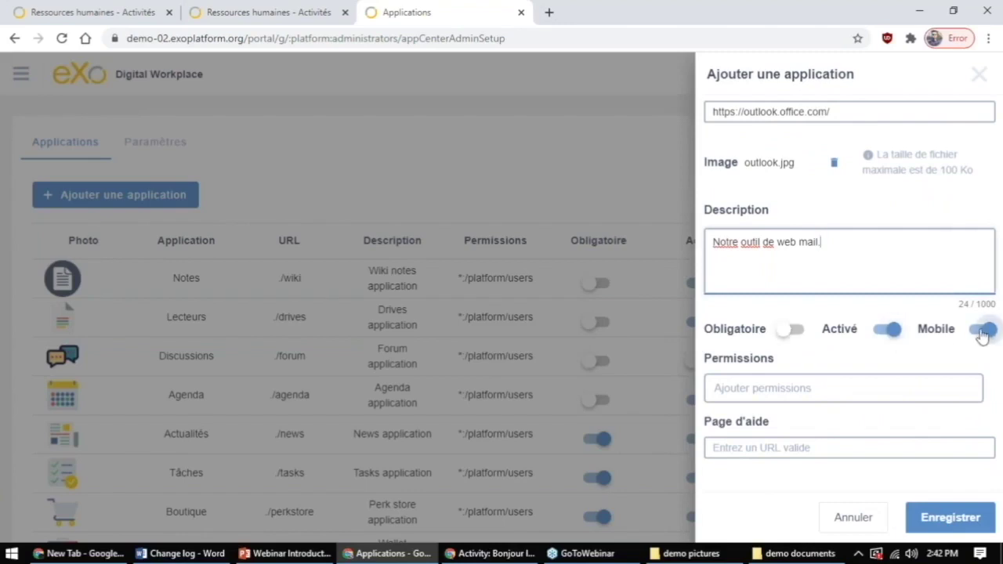
{"action": "left_click", "coordinate": [950, 335]}
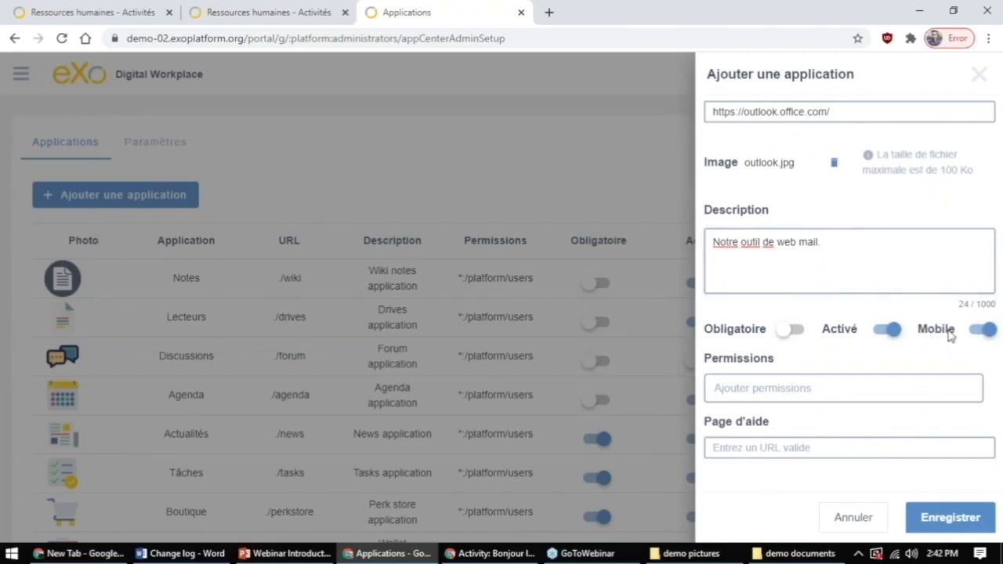
{"action": "left_click", "coordinate": [979, 332]}
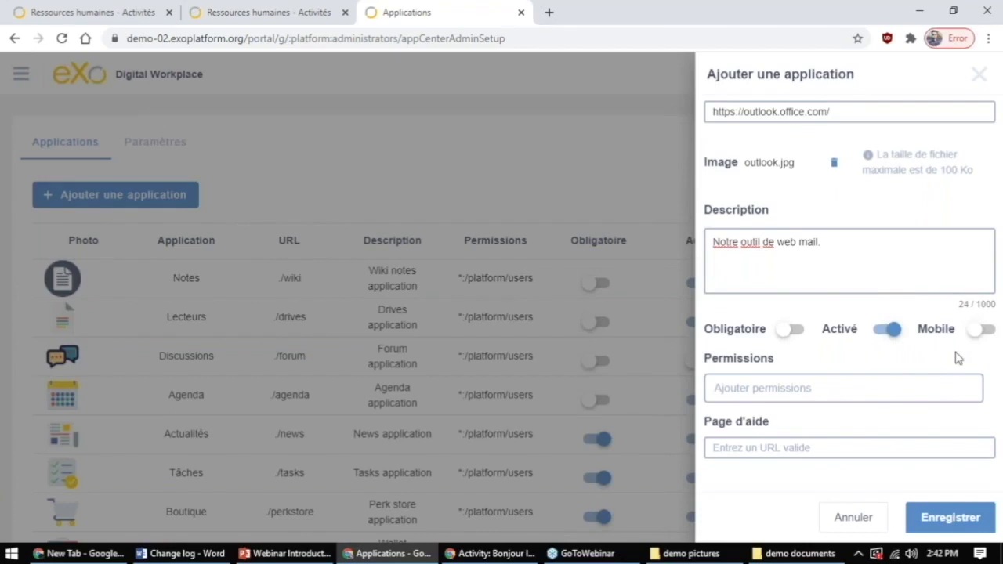
{"action": "left_click", "coordinate": [978, 330]}
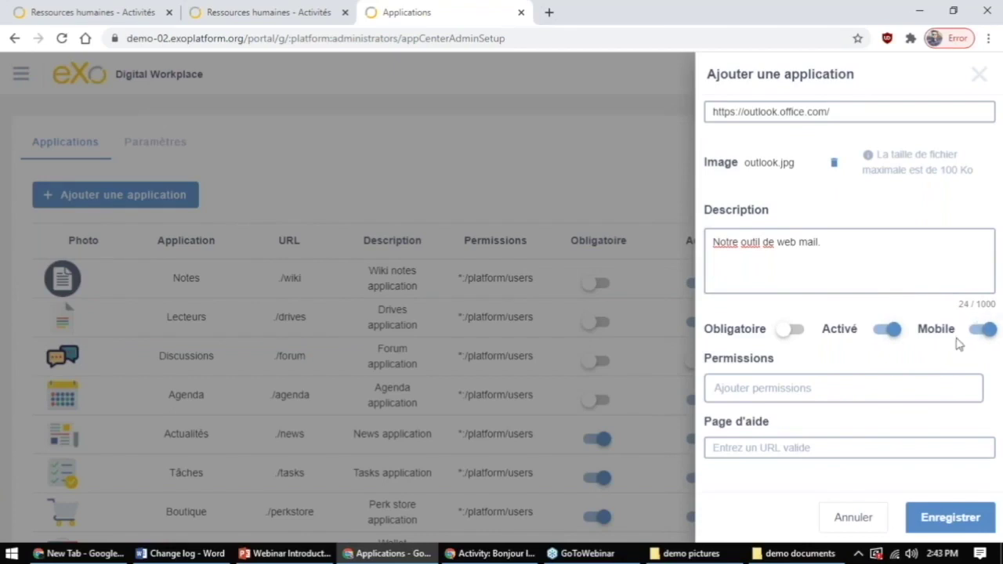
Try granting the application's permission to *:/spaces/service_marketing and remove that entry again
{"action": "left_click", "coordinate": [769, 387]}
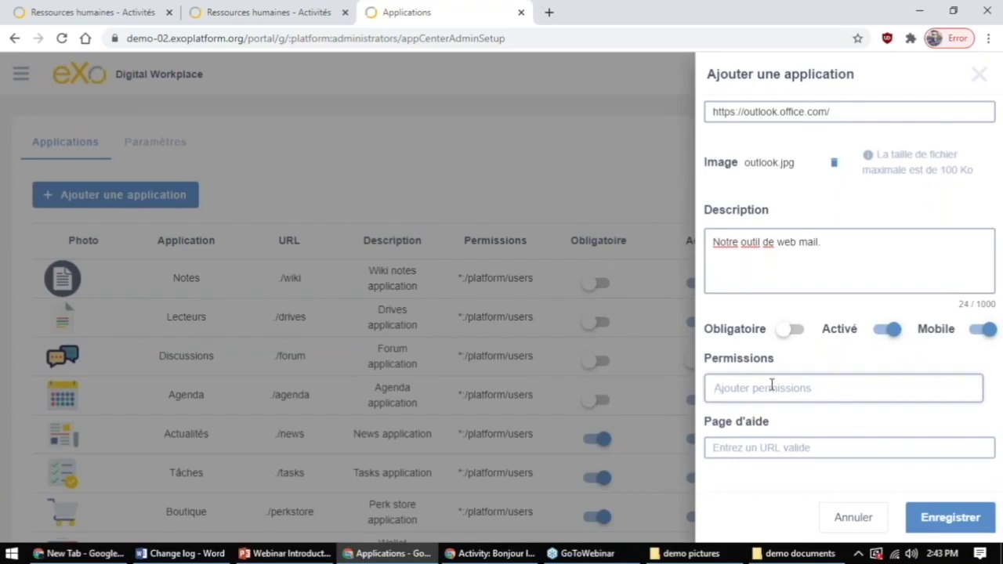
{"action": "type", "text": "s"}
{"action": "type", "text": "mak"}
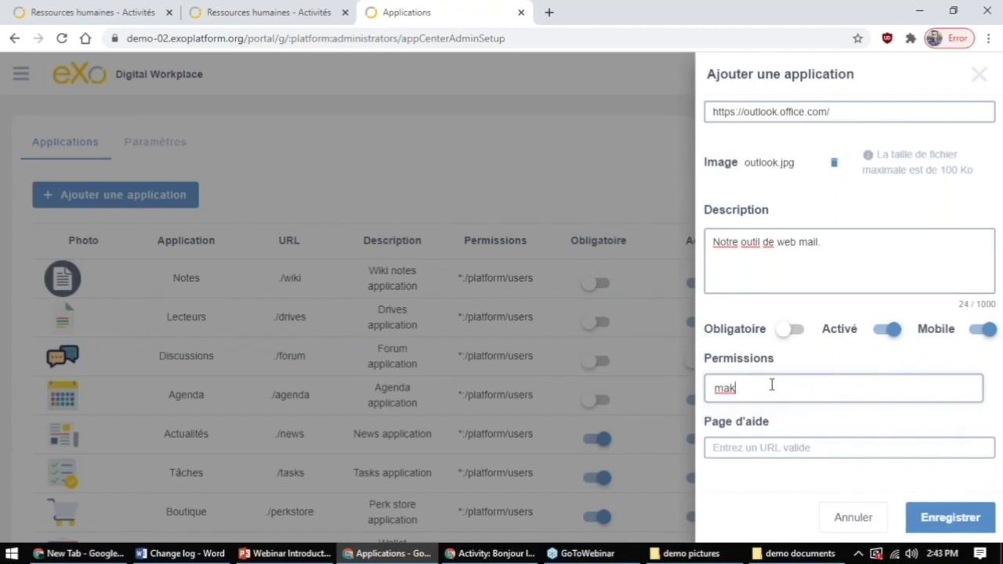
{"action": "key", "text": "BackSpace"}
{"action": "type", "text": "r"}
{"action": "left_click", "coordinate": [770, 414]}
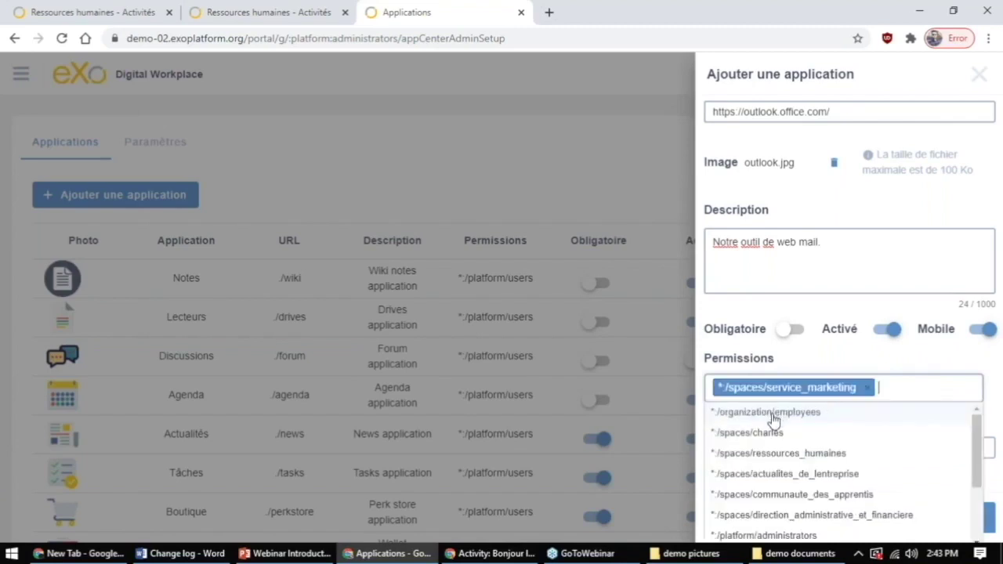
{"action": "left_click", "coordinate": [870, 388]}
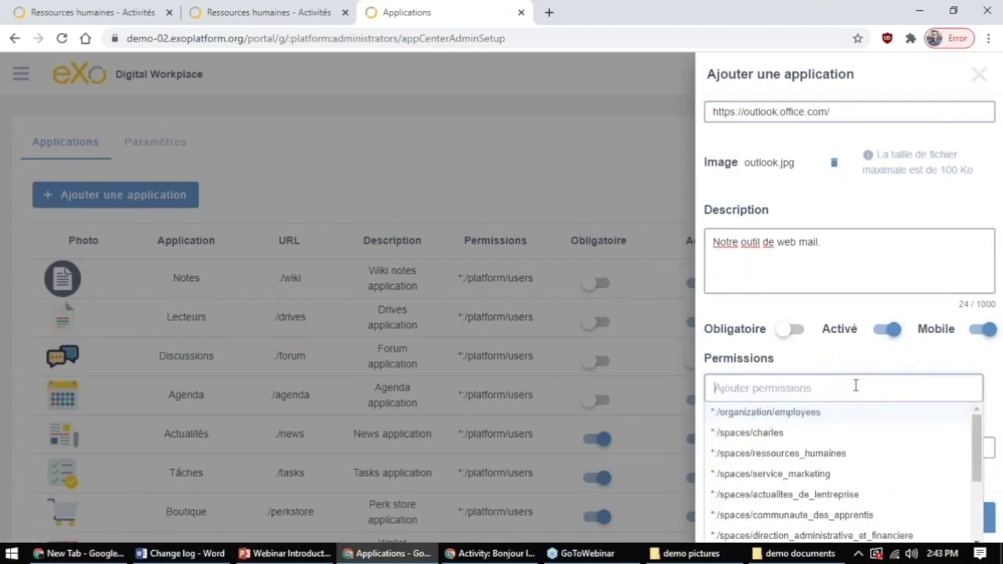
Grant the application's permission to *:/platform/users
{"action": "type", "text": "us"}
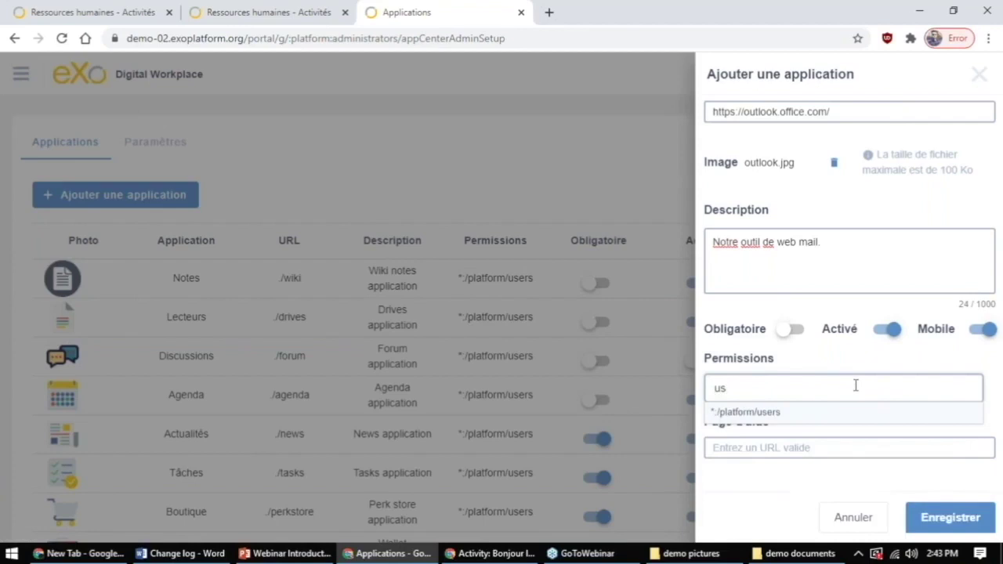
{"action": "left_click", "coordinate": [823, 413]}
{"action": "left_click", "coordinate": [776, 363]}
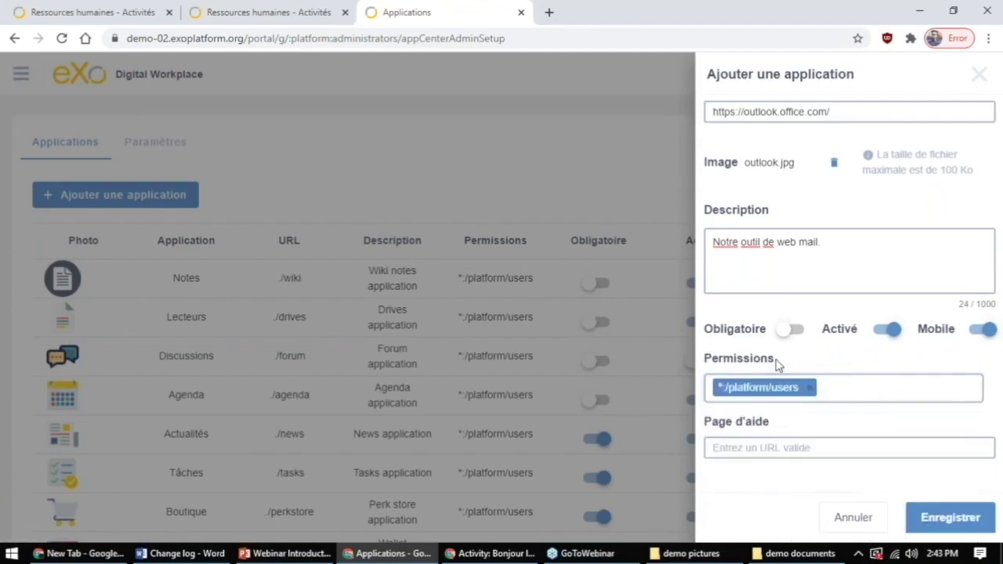
Search the web for "outlook documentation" and set the help page to the link of the "Outlook | Microsoft Docs" result
{"action": "left_click", "coordinate": [768, 446]}
{"action": "left_click", "coordinate": [764, 487]}
{"action": "left_click", "coordinate": [549, 12]}
{"action": "type", "text": "o"}
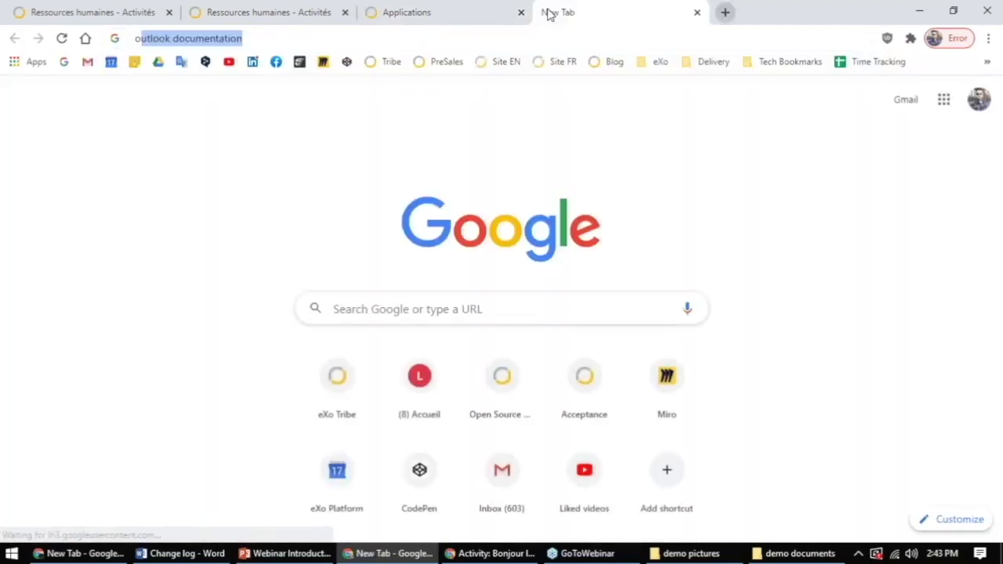
{"action": "type", "text": "u"}
{"action": "key", "text": "Return"}
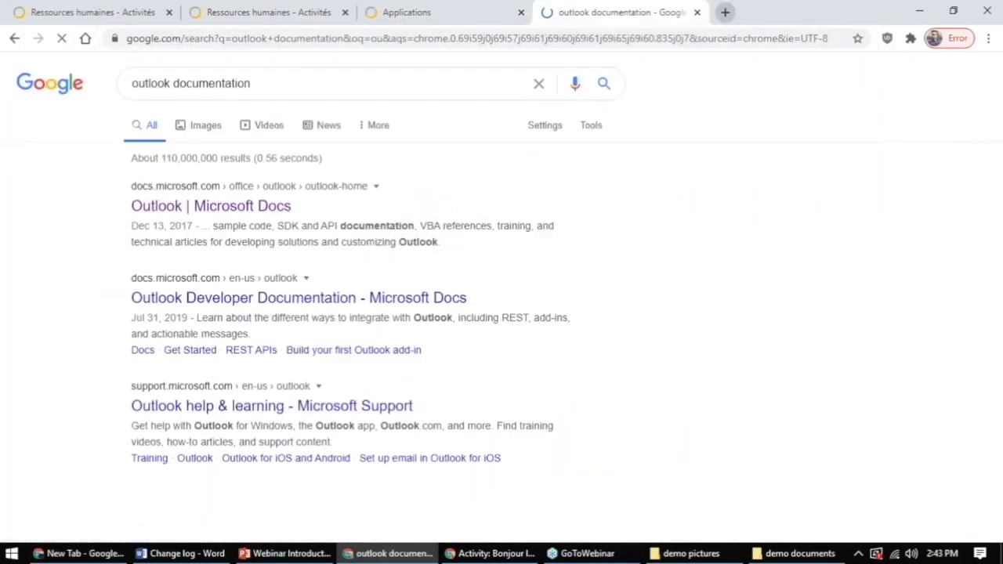
{"action": "right_click", "coordinate": [284, 205]}
{"action": "left_click", "coordinate": [377, 302]}
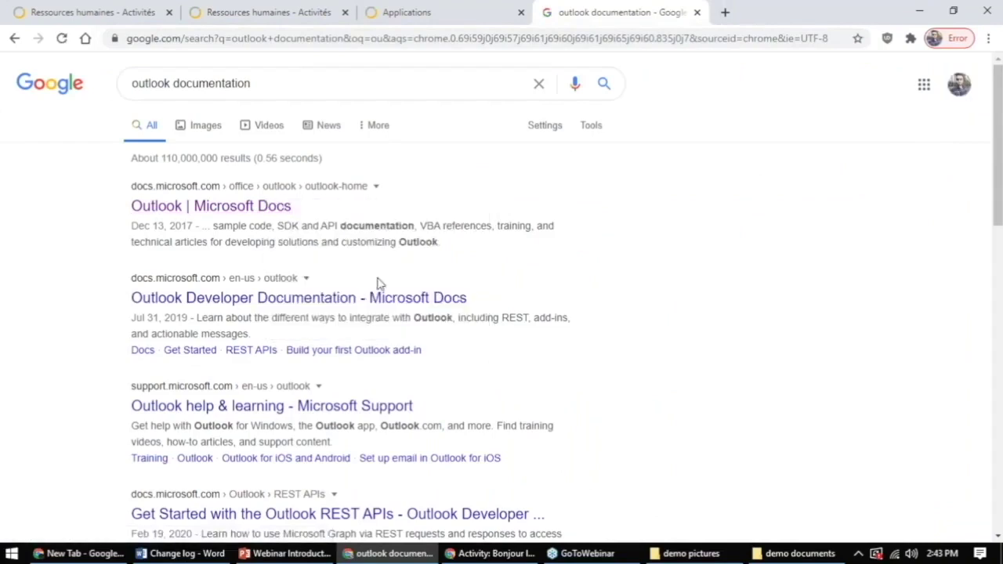
{"action": "key", "text": "ctrl+w"}
{"action": "left_click", "coordinate": [807, 450]}
{"action": "key", "text": "ctrl+v"}
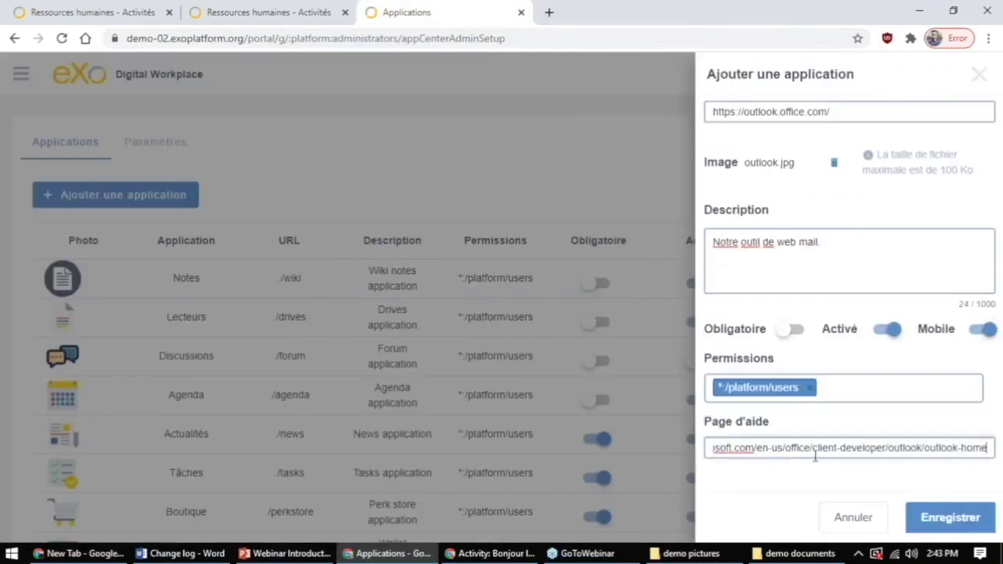
Save the new Outlook application and look through the list of administered applications
{"action": "left_click", "coordinate": [950, 518]}
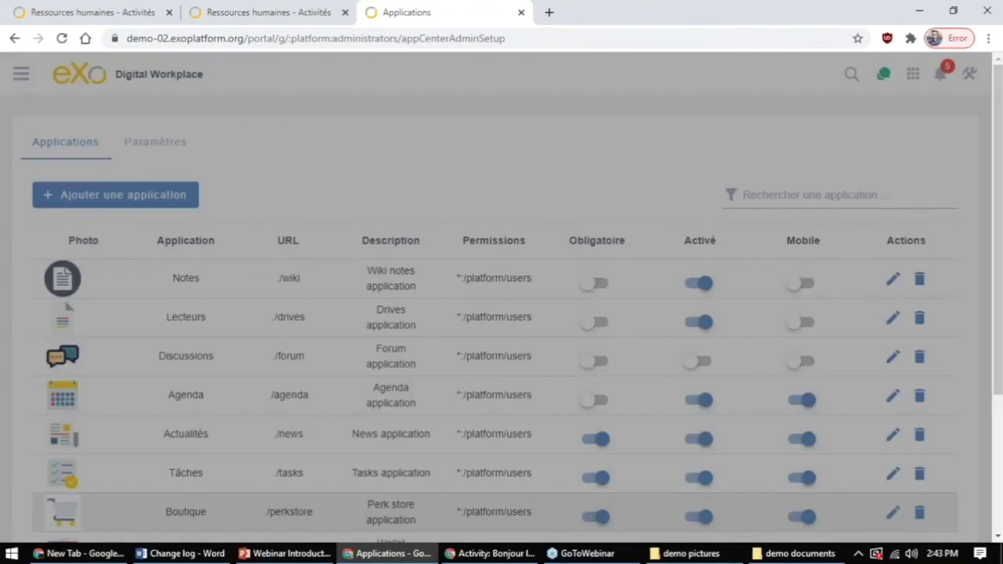
{"action": "scroll", "coordinate": [343, 398], "scroll_direction": "down", "scroll_amount": 1}
{"action": "scroll", "coordinate": [275, 416], "scroll_direction": "down", "scroll_amount": 2}
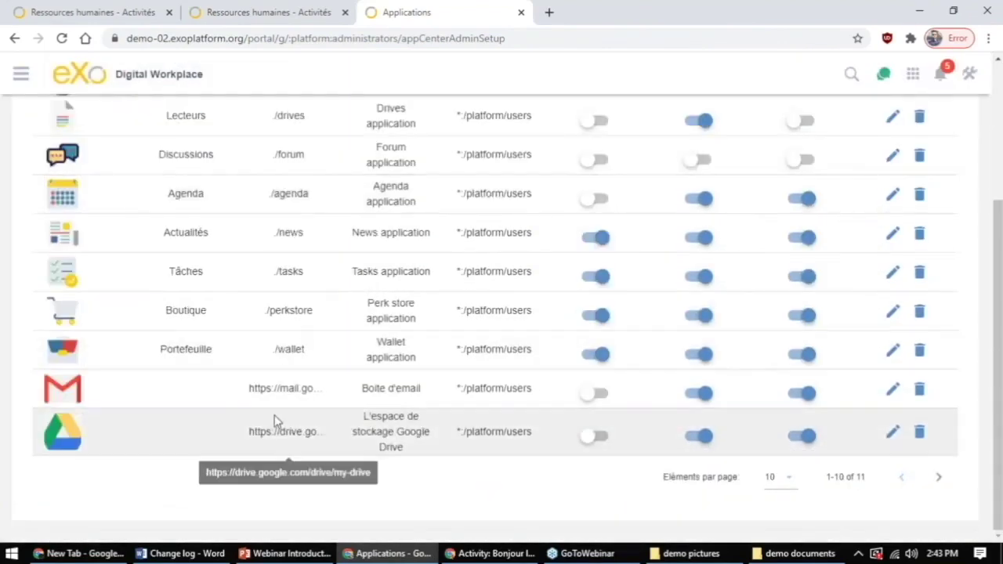
{"action": "scroll", "coordinate": [276, 417], "scroll_direction": "up", "scroll_amount": 3}
{"action": "scroll", "coordinate": [287, 454], "scroll_direction": "down", "scroll_amount": 2}
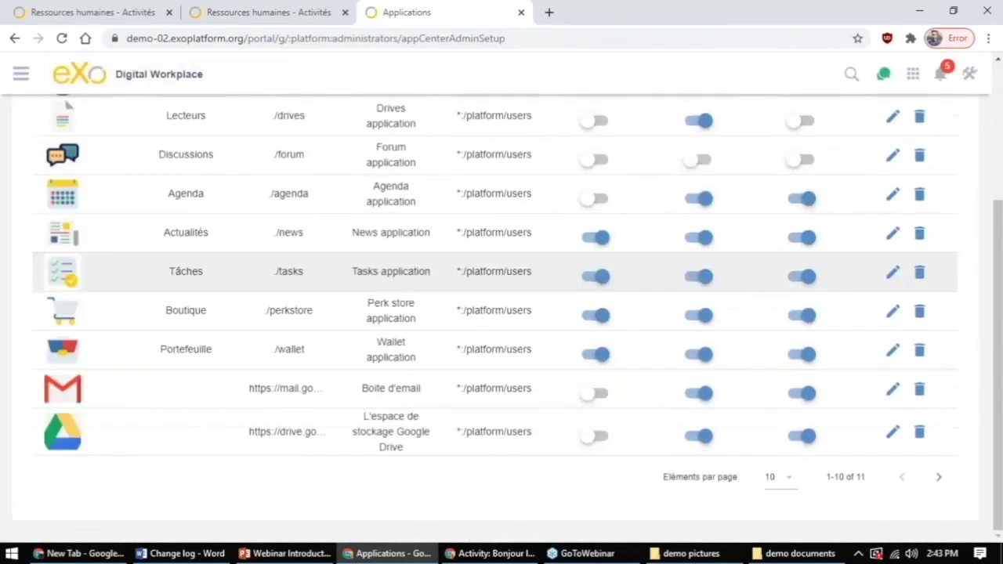
{"action": "scroll", "coordinate": [291, 416], "scroll_direction": "up", "scroll_amount": 3}
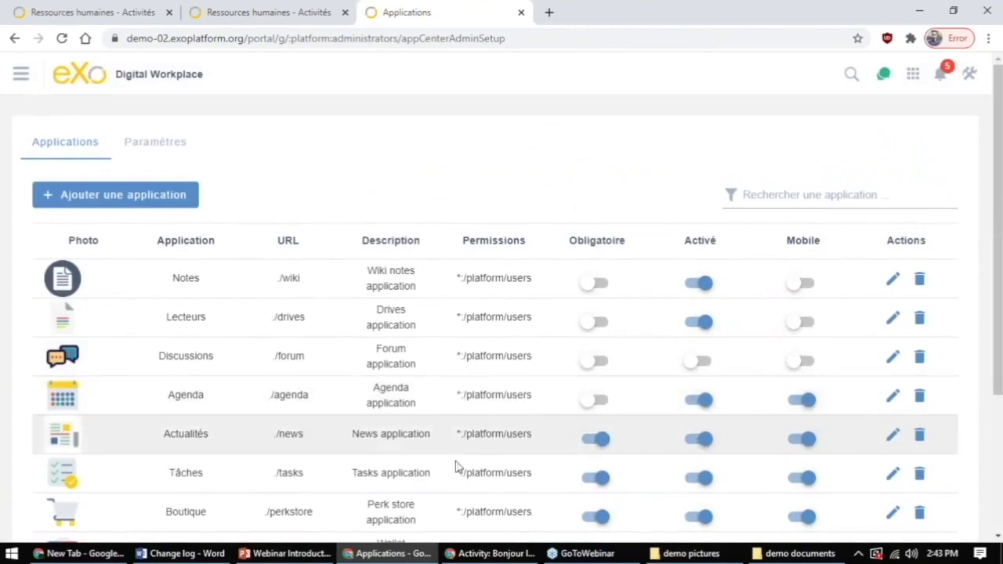
Switch to the other user's browser window, go to the home page and open the full Centre des applications
{"action": "left_click", "coordinate": [489, 553]}
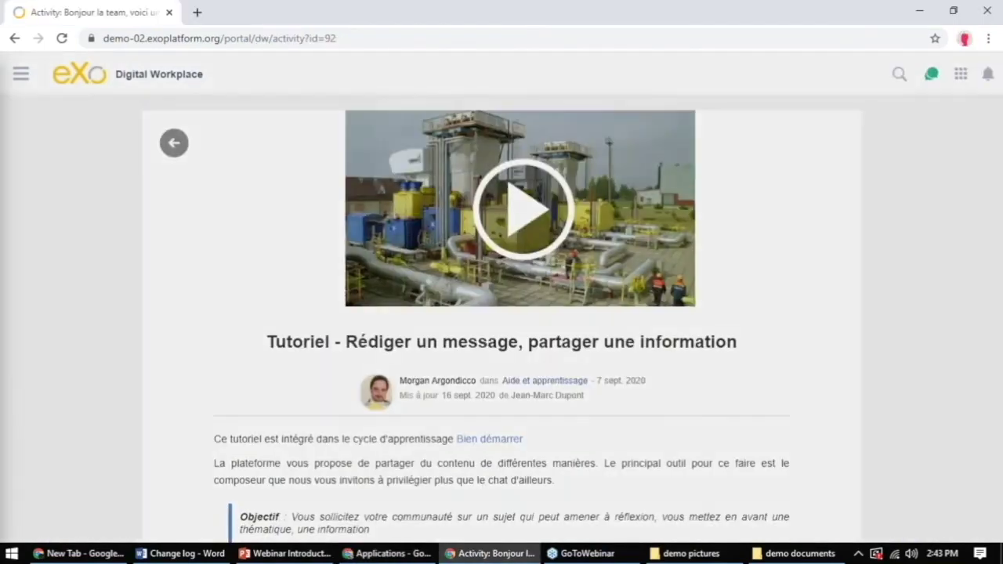
{"action": "left_click", "coordinate": [20, 74]}
{"action": "left_click", "coordinate": [69, 126]}
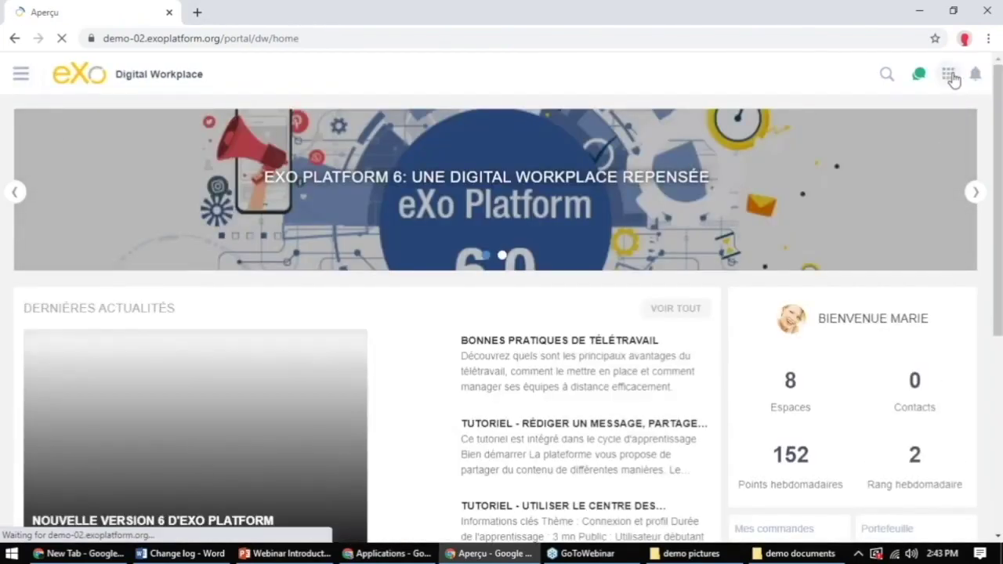
{"action": "left_click", "coordinate": [948, 73]}
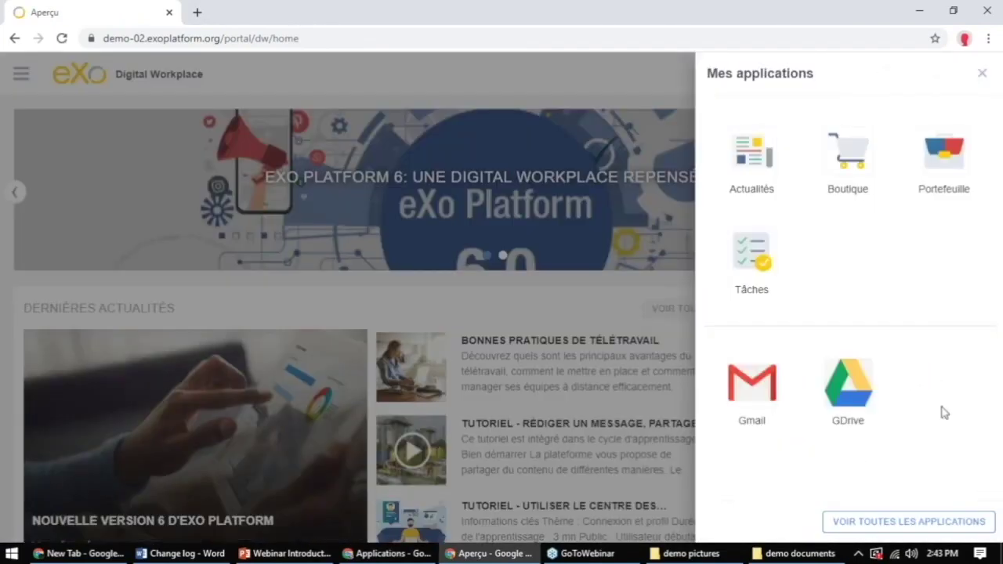
{"action": "left_click", "coordinate": [901, 524]}
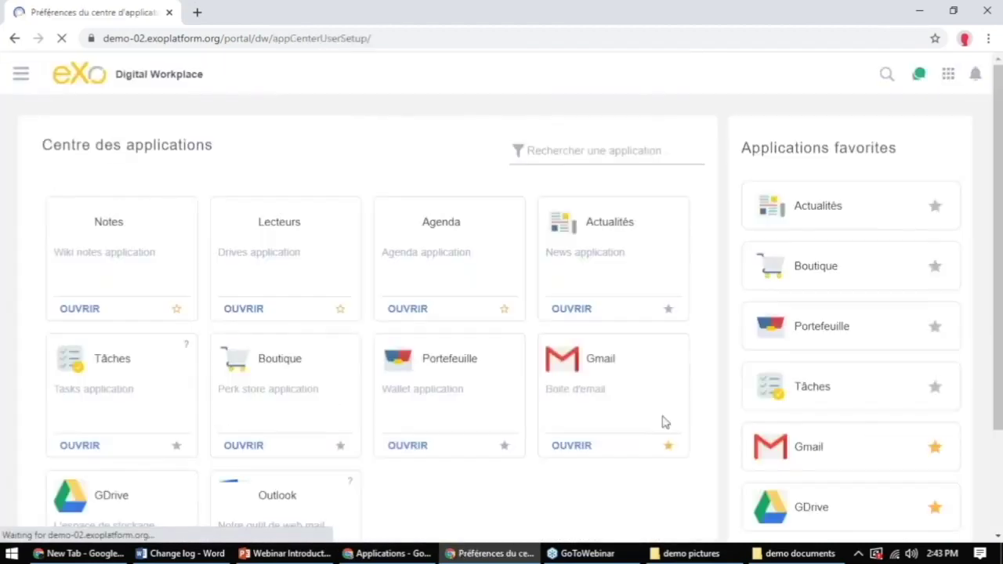
Check the Outlook card's description in the application centre and mark Outlook as a favourite
{"action": "scroll", "coordinate": [274, 406], "scroll_direction": "down", "scroll_amount": 2}
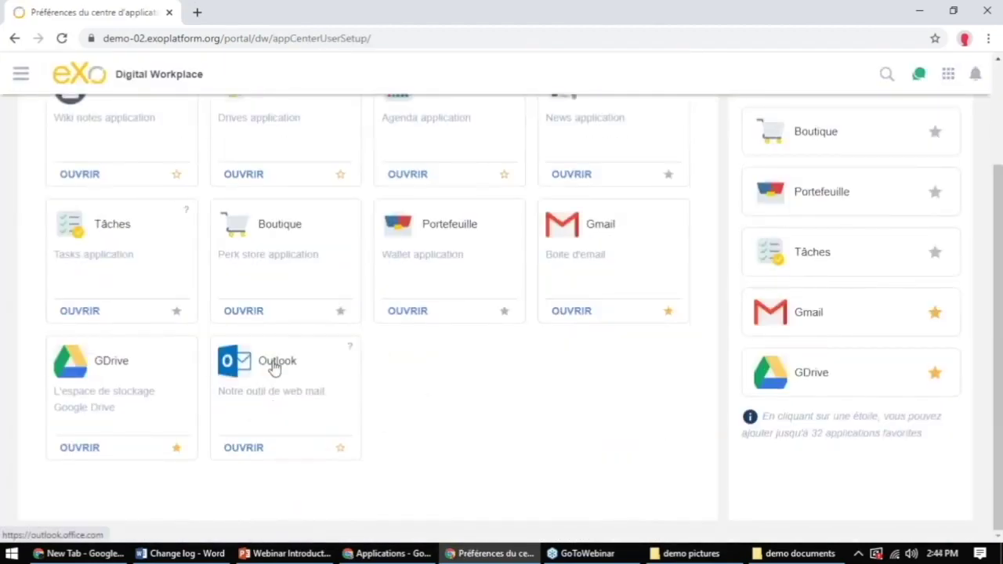
{"action": "left_click_drag", "start_coordinate": [239, 392], "coordinate": [313, 392]}
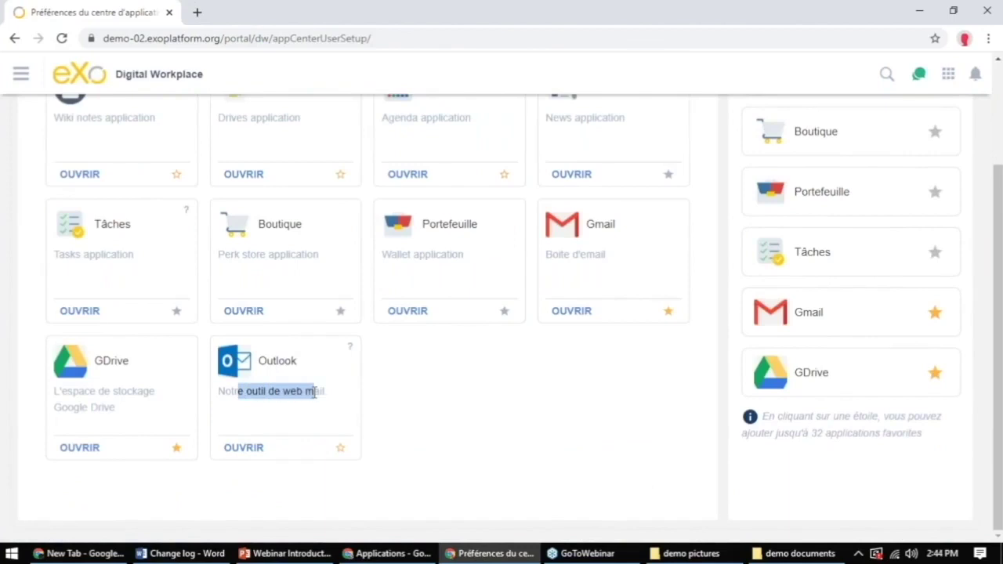
{"action": "left_click", "coordinate": [273, 389]}
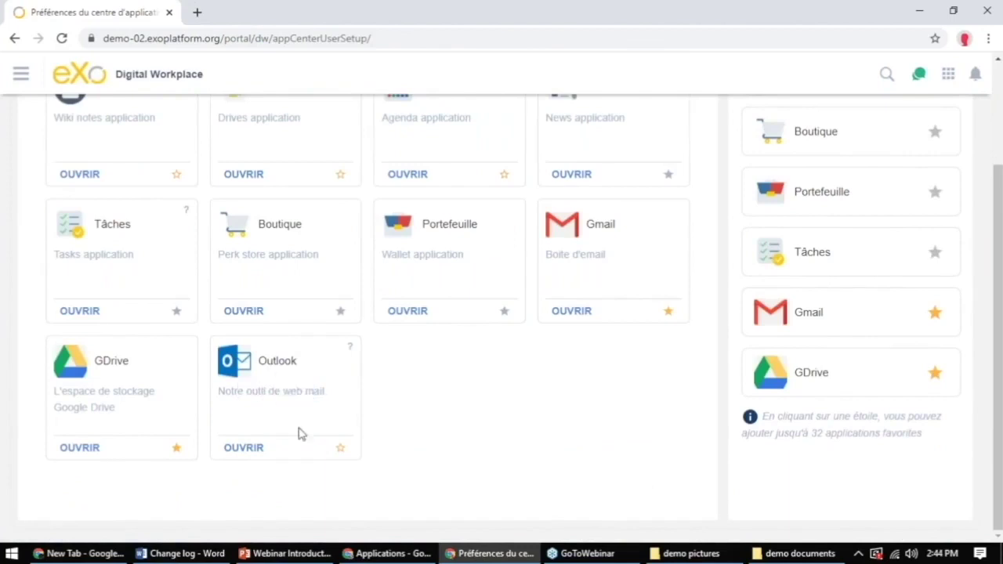
{"action": "left_click", "coordinate": [340, 450]}
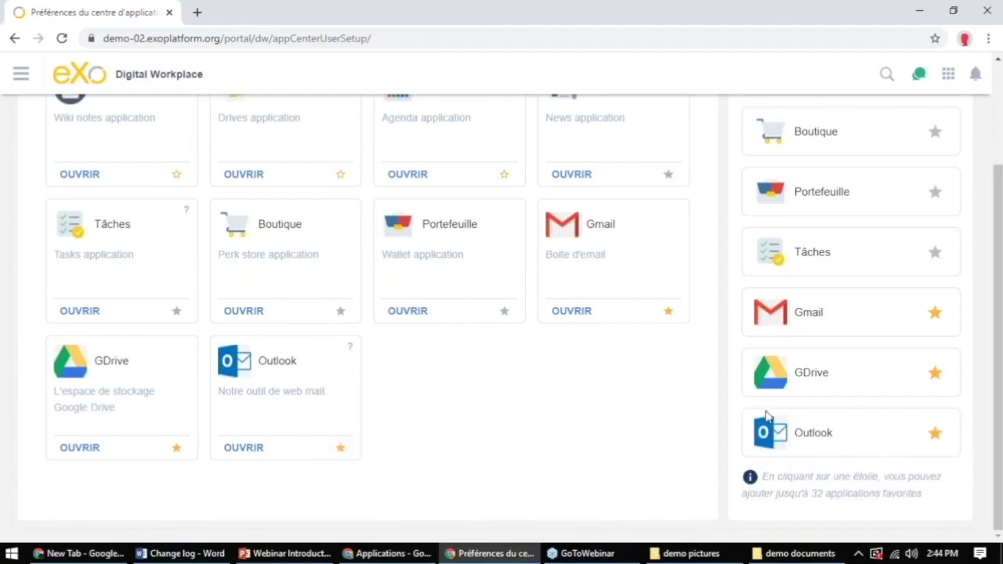
Review the favourite applications and open the help page of the Outlook application
{"action": "scroll", "coordinate": [798, 439], "scroll_direction": "up", "scroll_amount": 2}
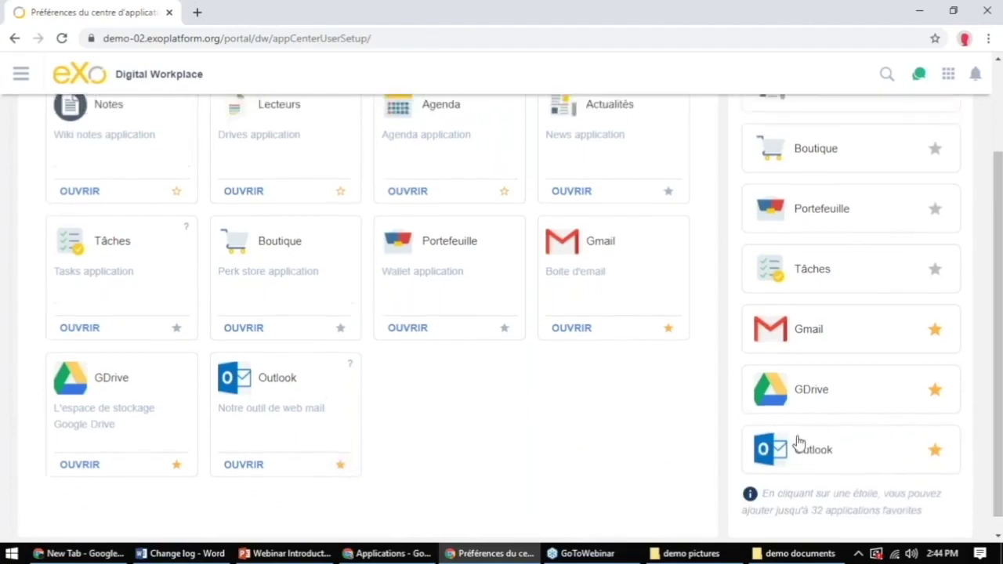
{"action": "scroll", "coordinate": [350, 355], "scroll_direction": "down", "scroll_amount": 2}
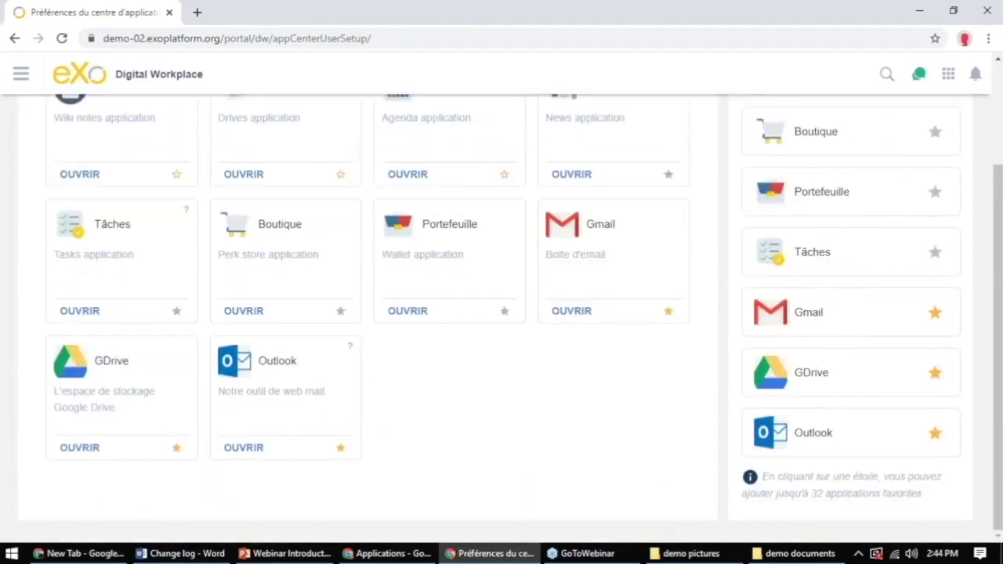
{"action": "left_click", "coordinate": [351, 350]}
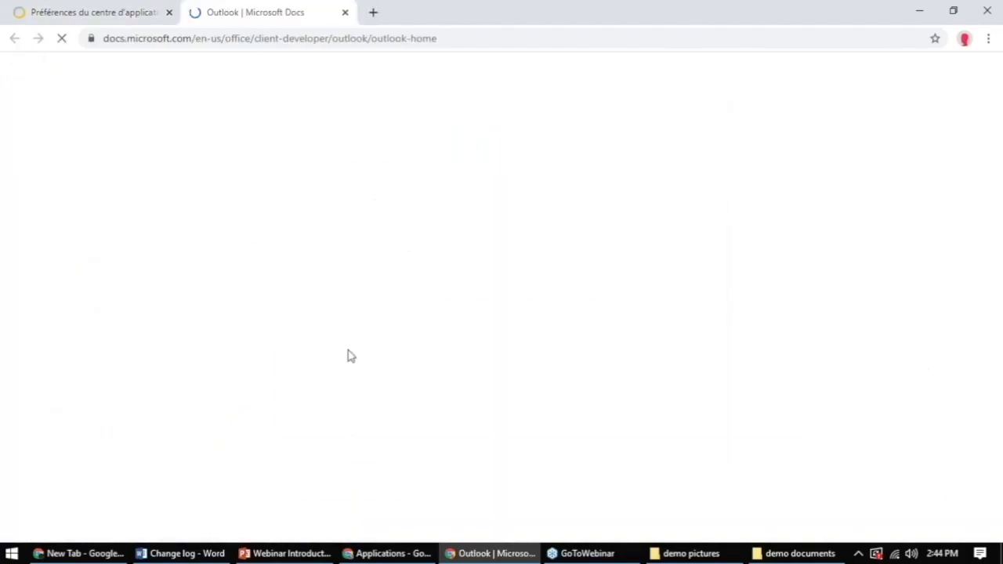
Close the Outlook help page and return to the Digital Workplace home page
{"action": "middle_click", "coordinate": [248, 8]}
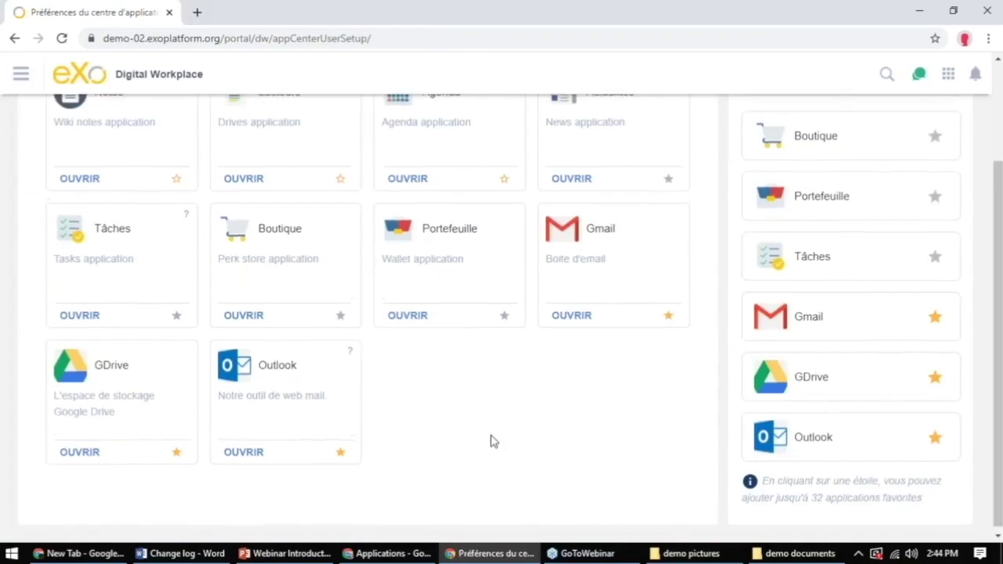
{"action": "scroll", "coordinate": [493, 439], "scroll_direction": "up", "scroll_amount": 2}
{"action": "left_click", "coordinate": [94, 79]}
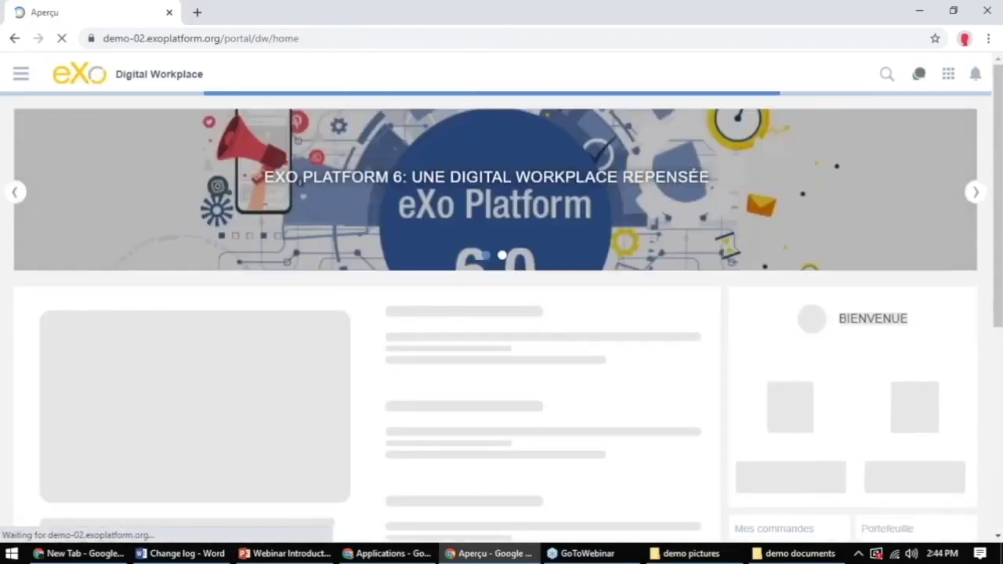
Launch Outlook from the favourite applications, return to the home page and close the applications drawer
{"action": "left_click", "coordinate": [948, 74]}
{"action": "left_click", "coordinate": [952, 384]}
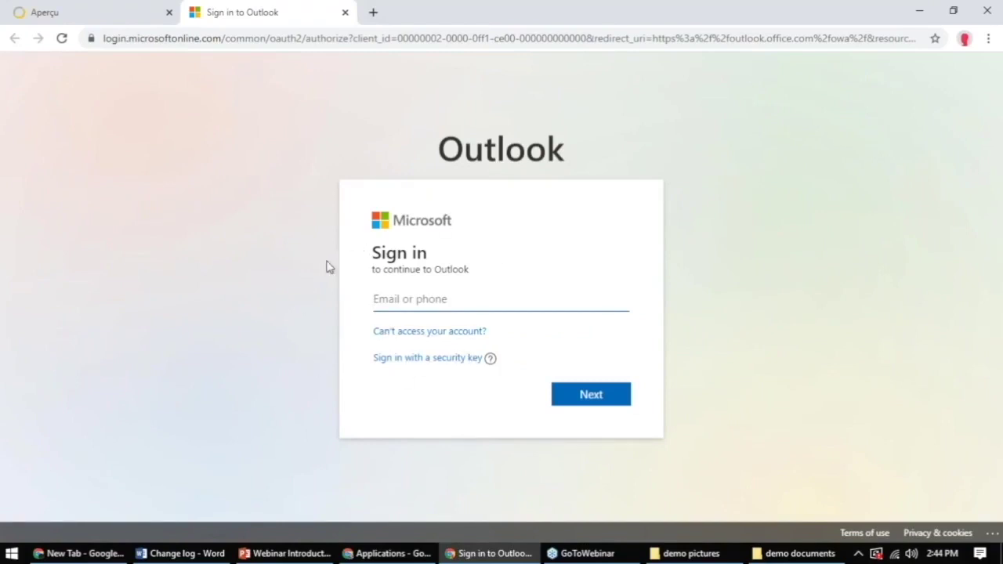
{"action": "left_click", "coordinate": [86, 12]}
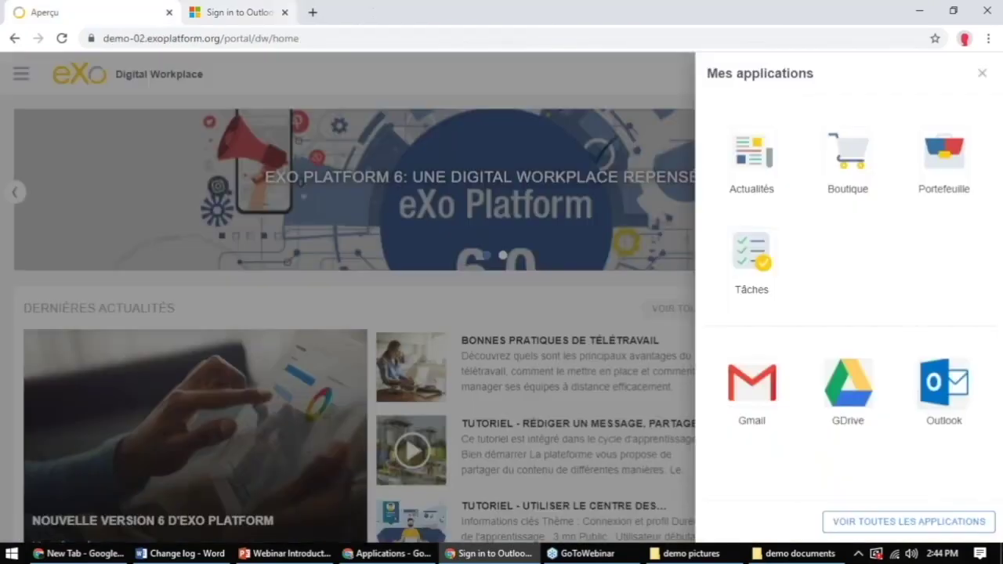
{"action": "left_click", "coordinate": [649, 94]}
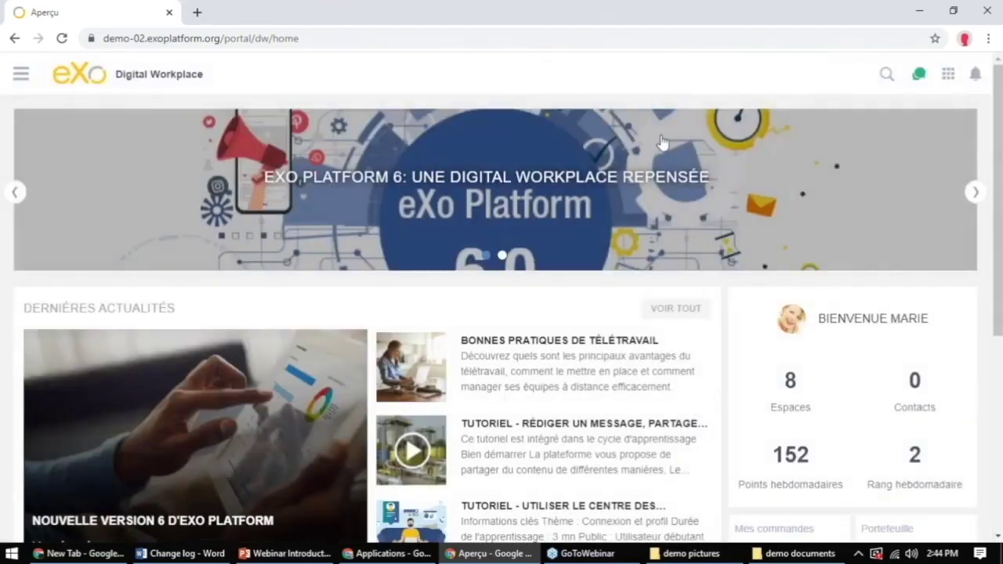
Emulate an iPhone 5/SE display of the home page with DevTools and move the DevTools window out of the way
{"action": "key", "text": "F12"}
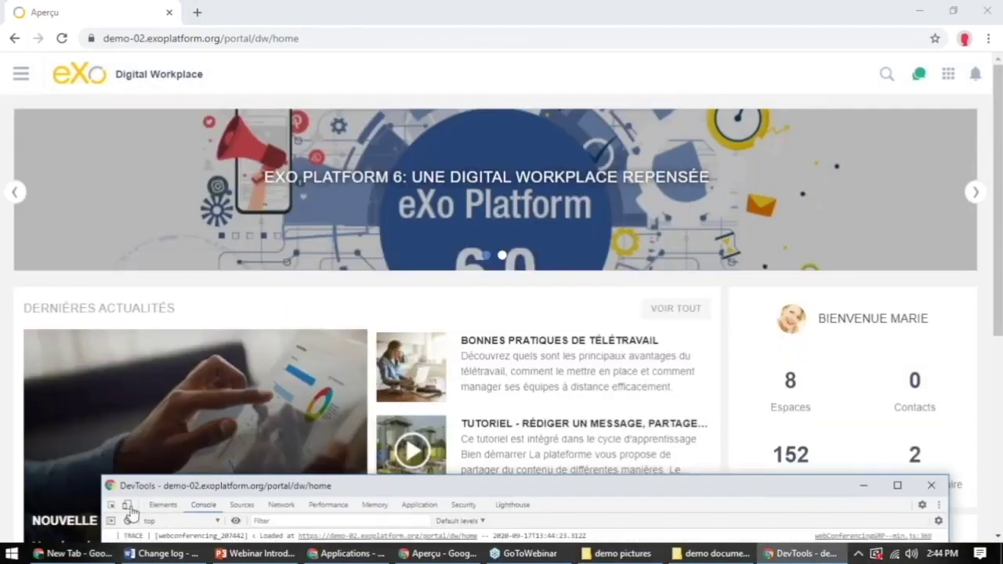
{"action": "left_click", "coordinate": [127, 511]}
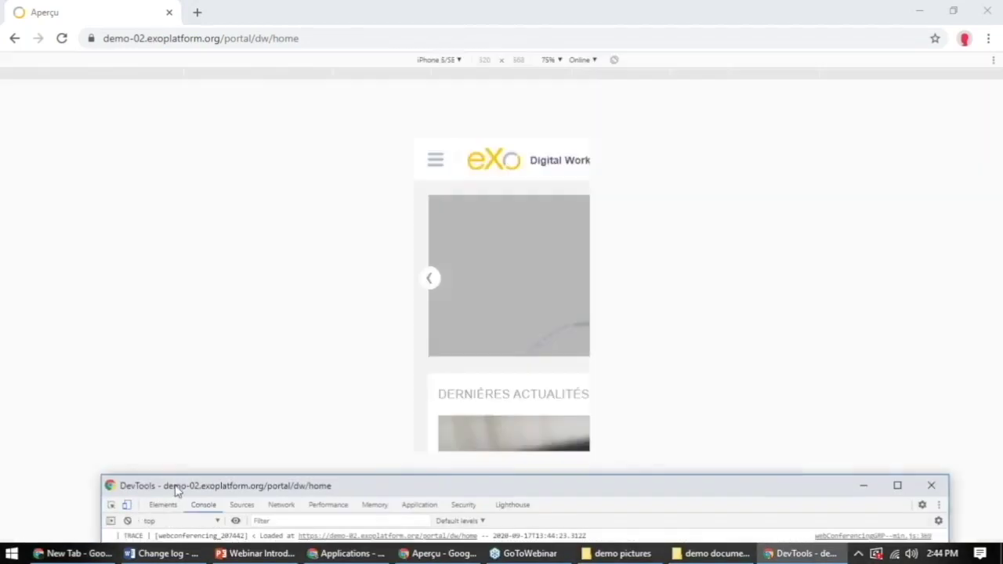
{"action": "left_click_drag", "start_coordinate": [177, 510], "coordinate": [170, 539]}
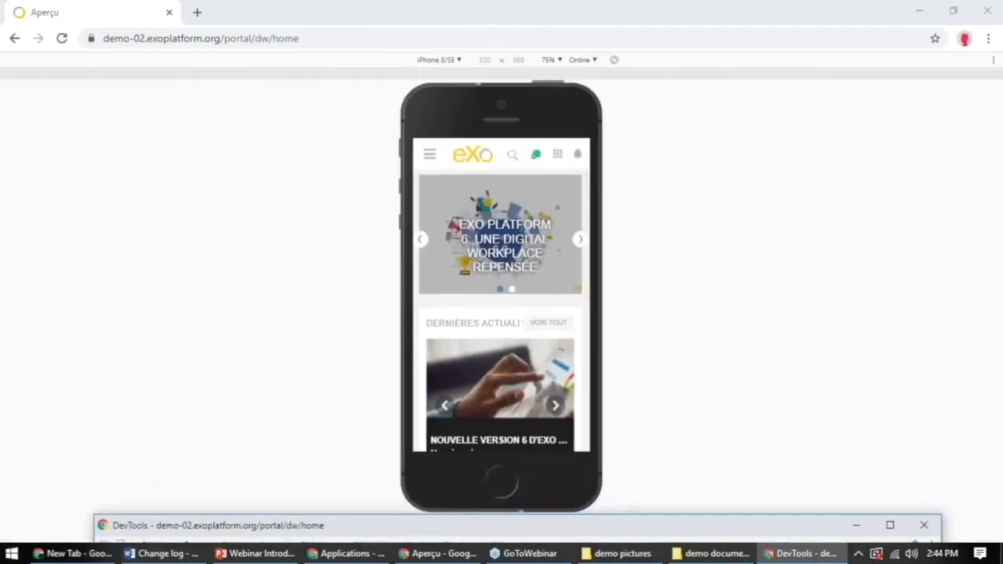
Check the Mes applications drawer and the home page content in the mobile view
{"action": "left_click", "coordinate": [557, 154]}
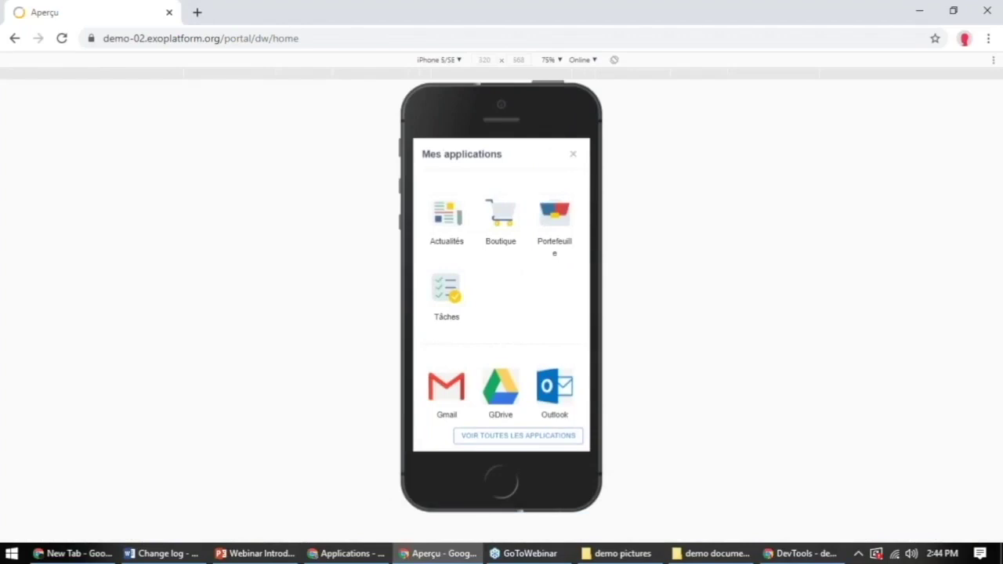
{"action": "key", "text": "Escape"}
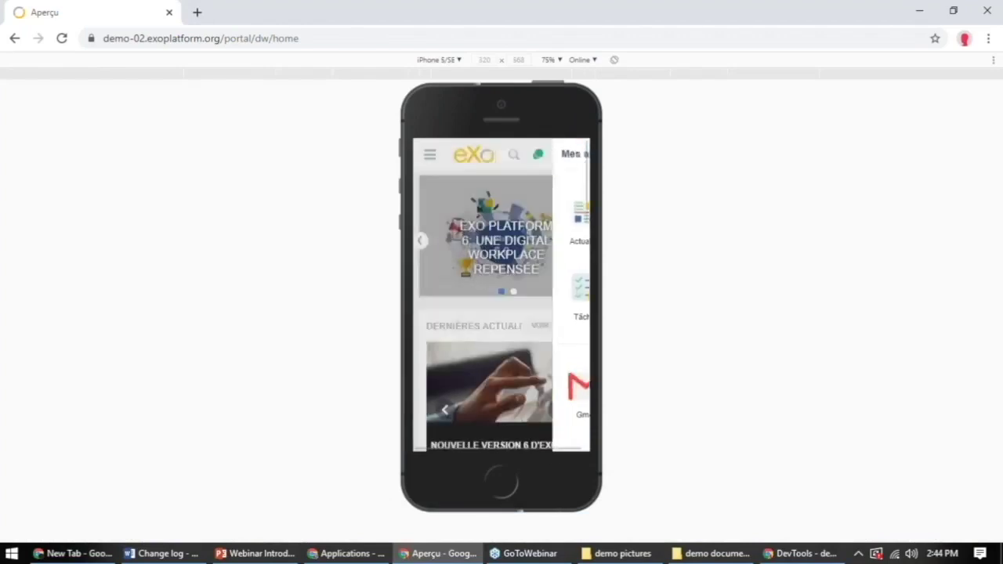
{"action": "scroll", "coordinate": [501, 314], "scroll_direction": "down", "scroll_amount": 5}
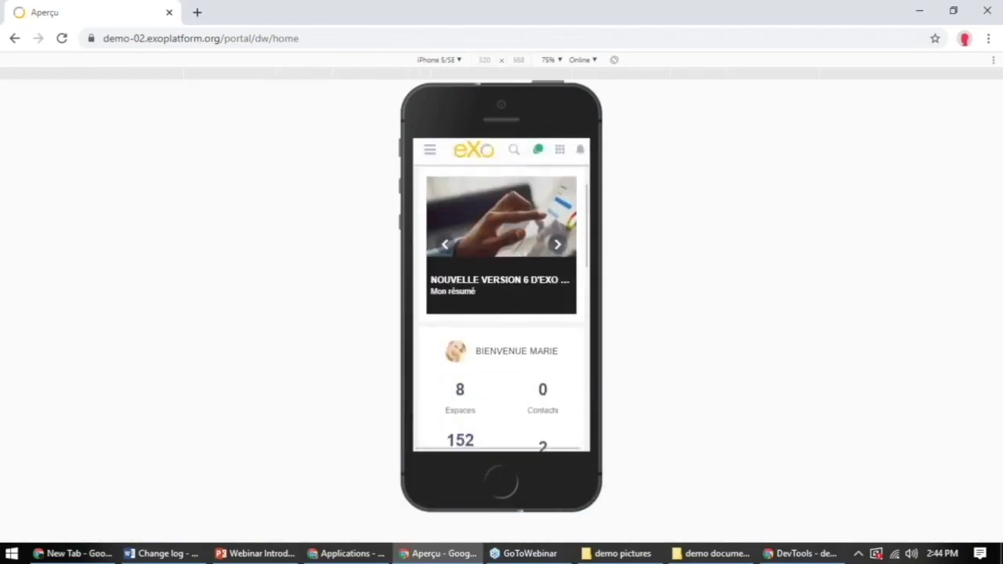
{"action": "scroll", "coordinate": [501, 313], "scroll_direction": "up", "scroll_amount": 5}
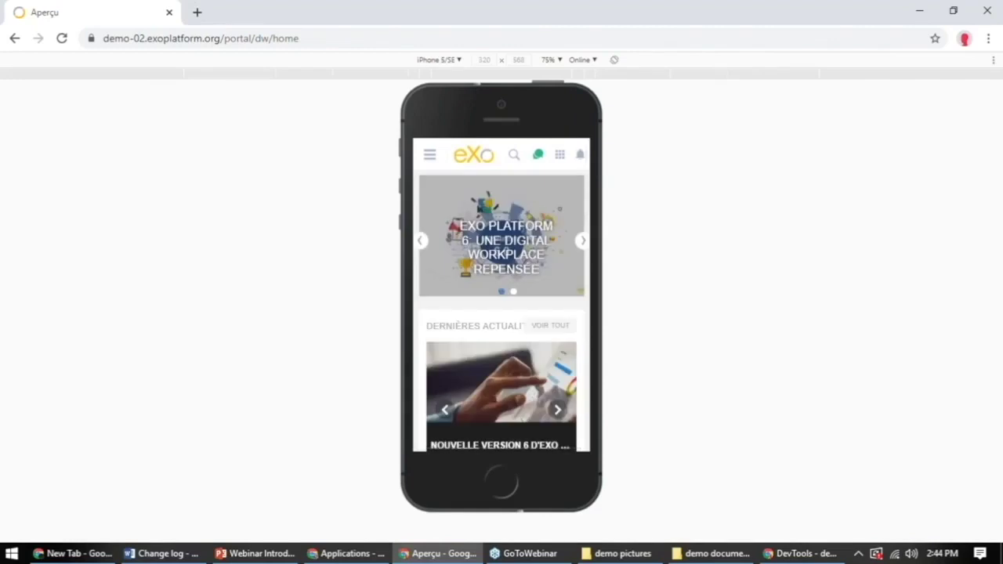
Check the navigation menu, notifications, search and chat in the mobile view, and close DevTools to restore the desktop display
{"action": "left_click", "coordinate": [430, 155]}
{"action": "key", "text": "Escape"}
{"action": "left_click", "coordinate": [580, 154]}
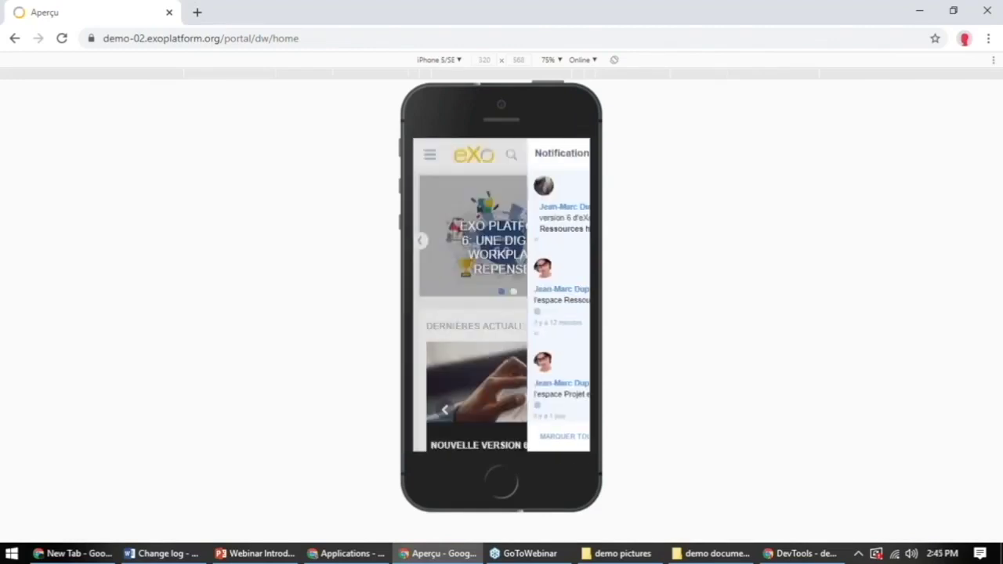
{"action": "left_click", "coordinate": [511, 154]}
{"action": "left_click", "coordinate": [511, 155]}
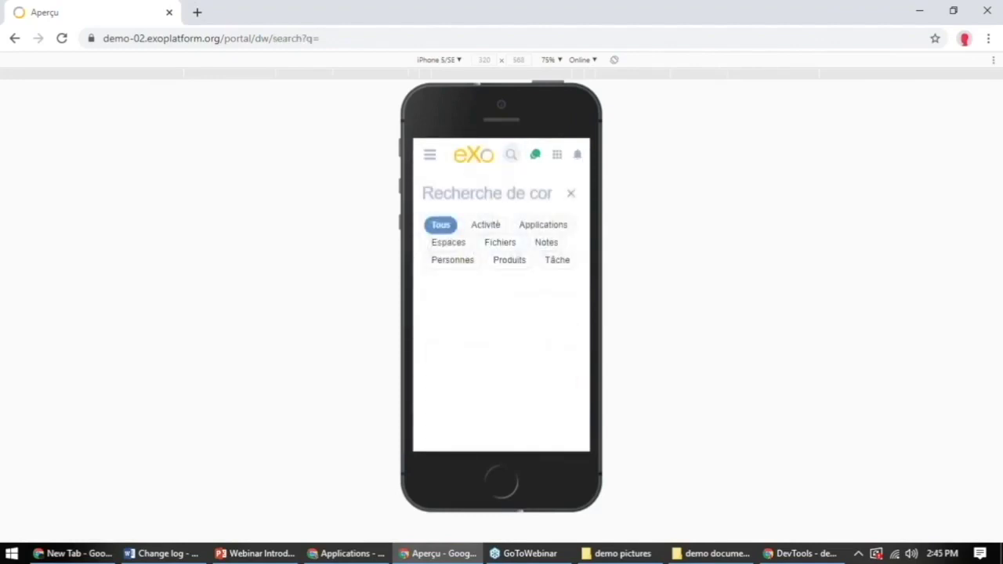
{"action": "left_click", "coordinate": [571, 193]}
{"action": "left_click", "coordinate": [535, 154]}
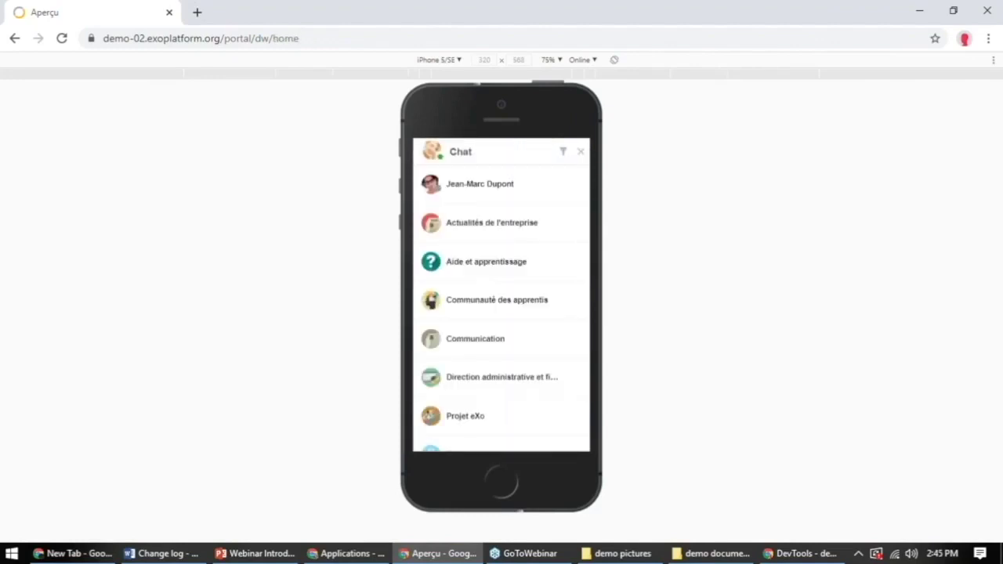
{"action": "left_click", "coordinate": [650, 334]}
{"action": "mouse_move", "coordinate": [807, 553]}
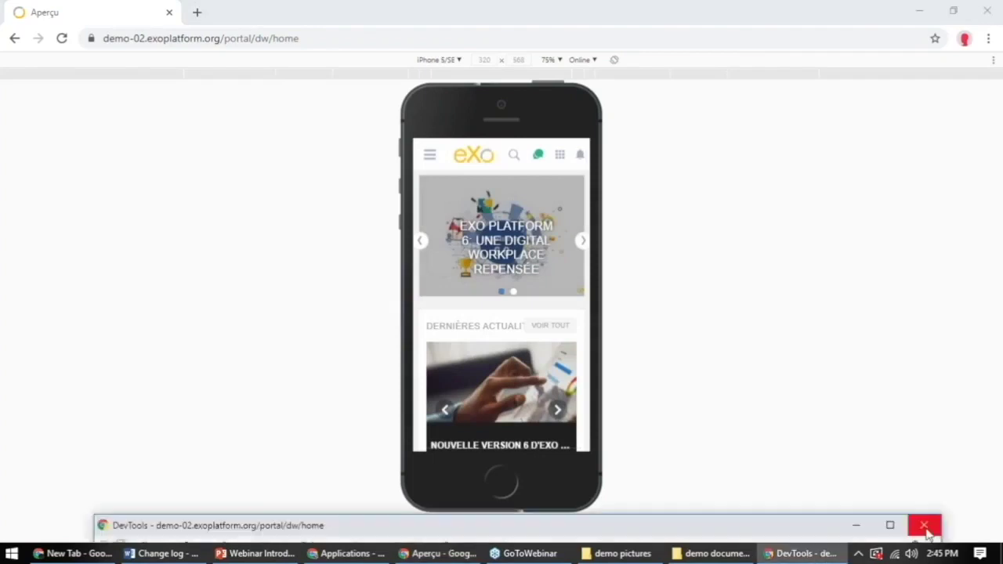
{"action": "left_click", "coordinate": [924, 527]}
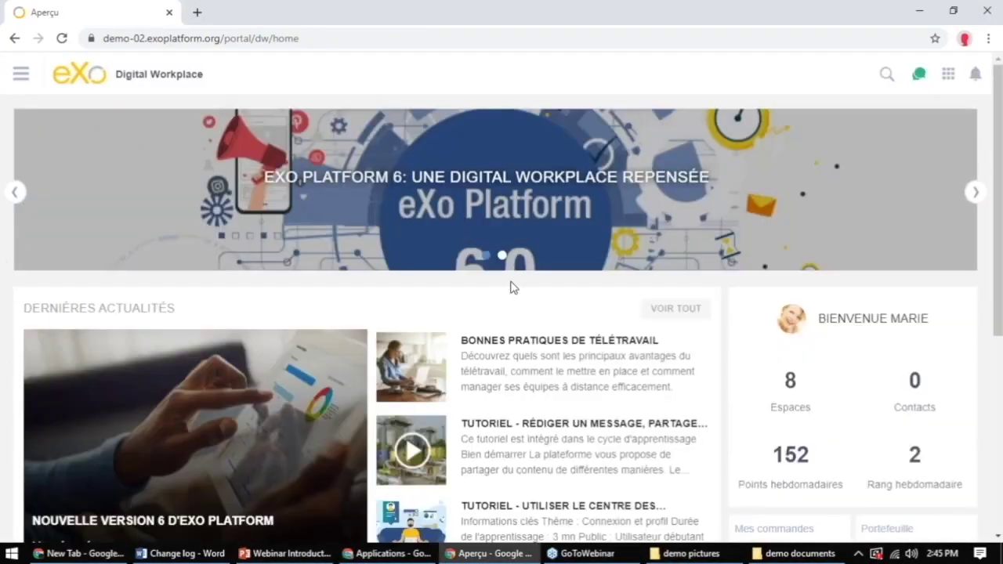
Switch to the PowerPoint presentation, show slide 15 "Nouvelle page profil" at full window size and minimise the presentation
{"action": "left_click_drag", "start_coordinate": [971, 290], "coordinate": [545, 51]}
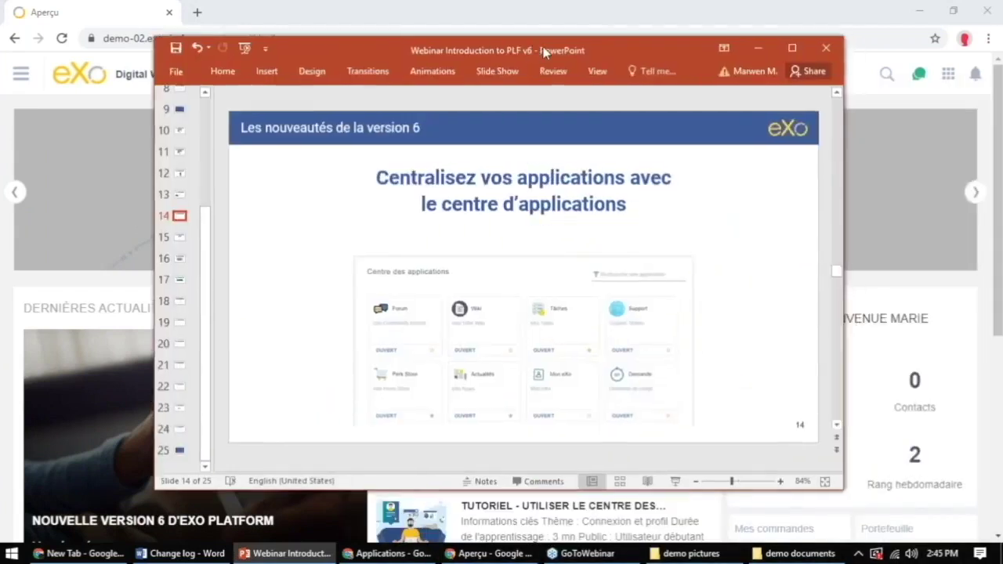
{"action": "double_click", "coordinate": [545, 51]}
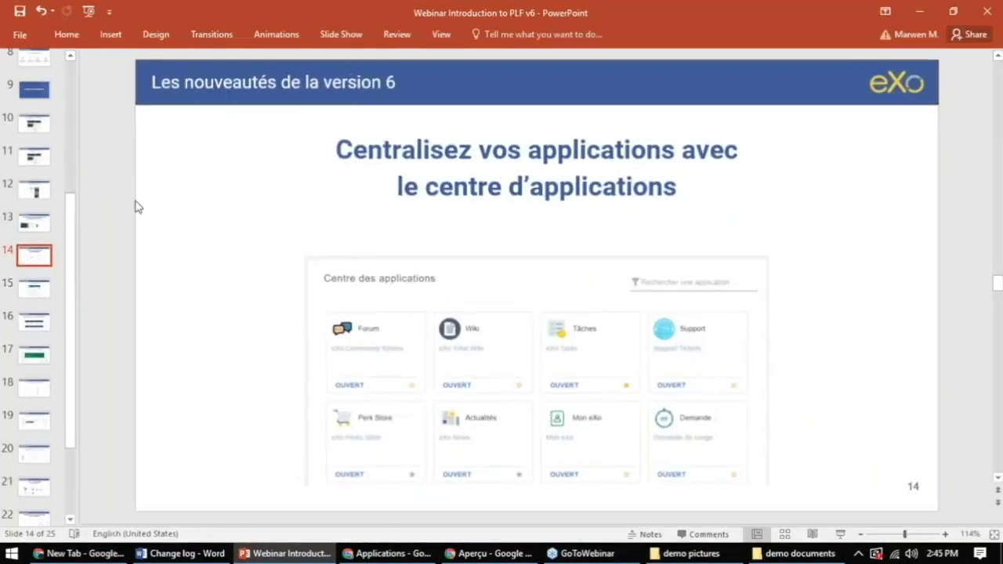
{"action": "left_click", "coordinate": [34, 290]}
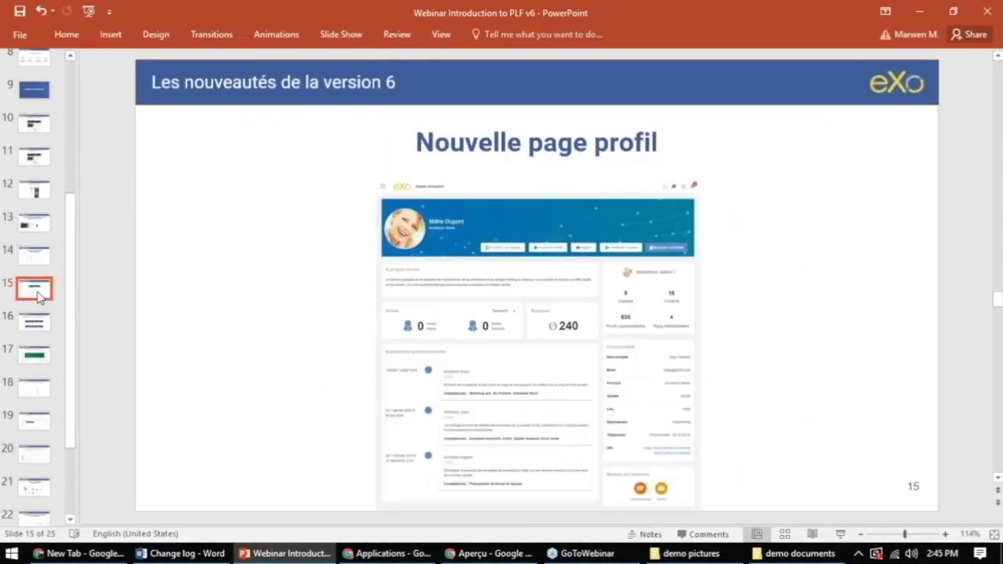
{"action": "left_click", "coordinate": [920, 11]}
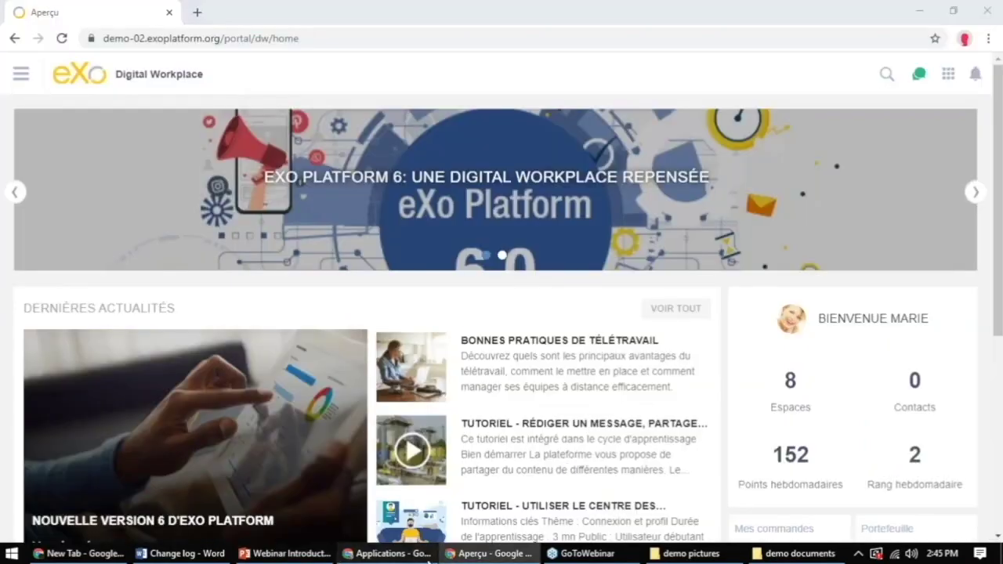
Switch to the administrator's browser window, open the user's own profile page and review its sections
{"action": "left_click", "coordinate": [428, 556]}
{"action": "left_click", "coordinate": [21, 73]}
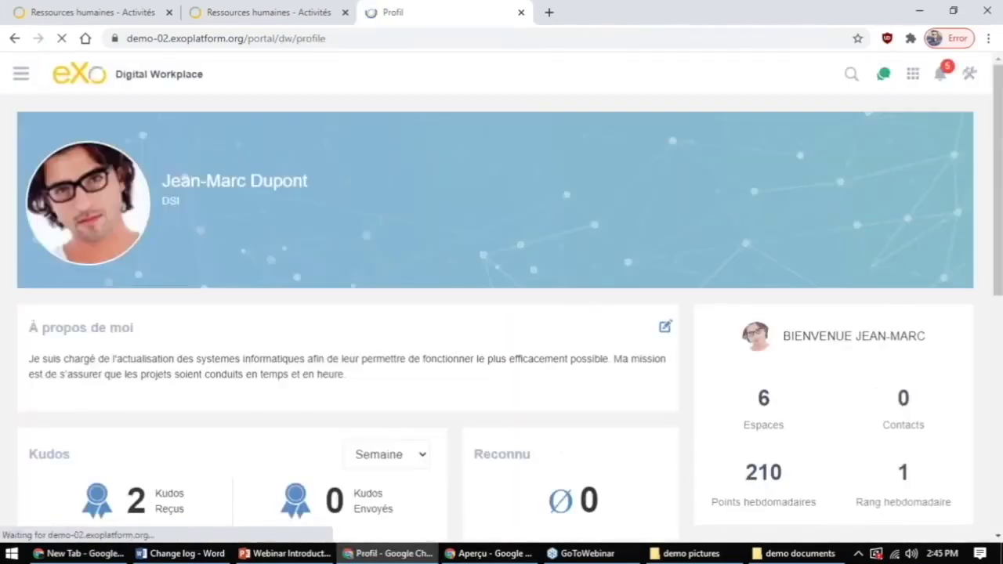
{"action": "scroll", "coordinate": [587, 154], "scroll_direction": "down", "scroll_amount": 3}
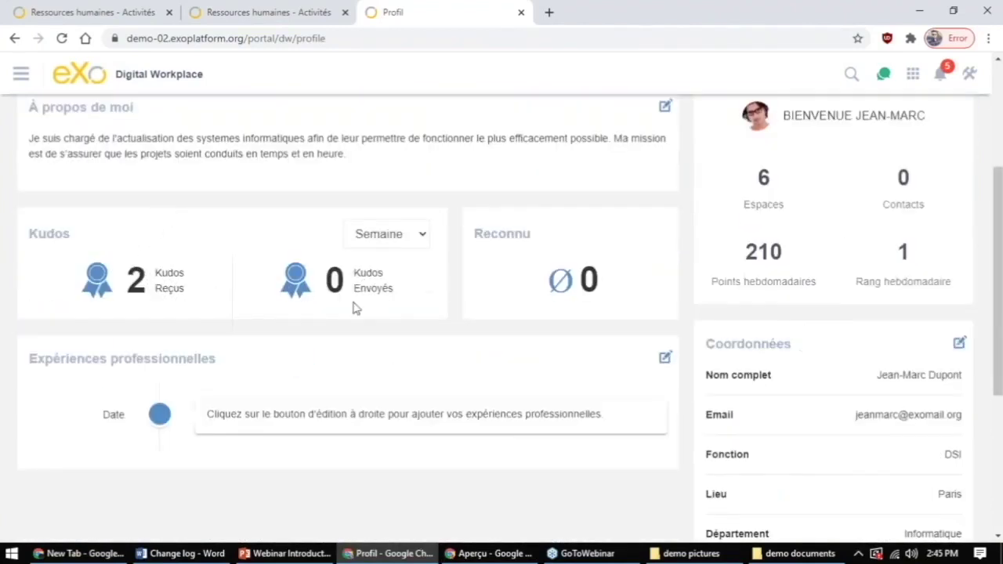
{"action": "scroll", "coordinate": [355, 292], "scroll_direction": "down", "scroll_amount": 2}
{"action": "scroll", "coordinate": [354, 291], "scroll_direction": "up", "scroll_amount": 3}
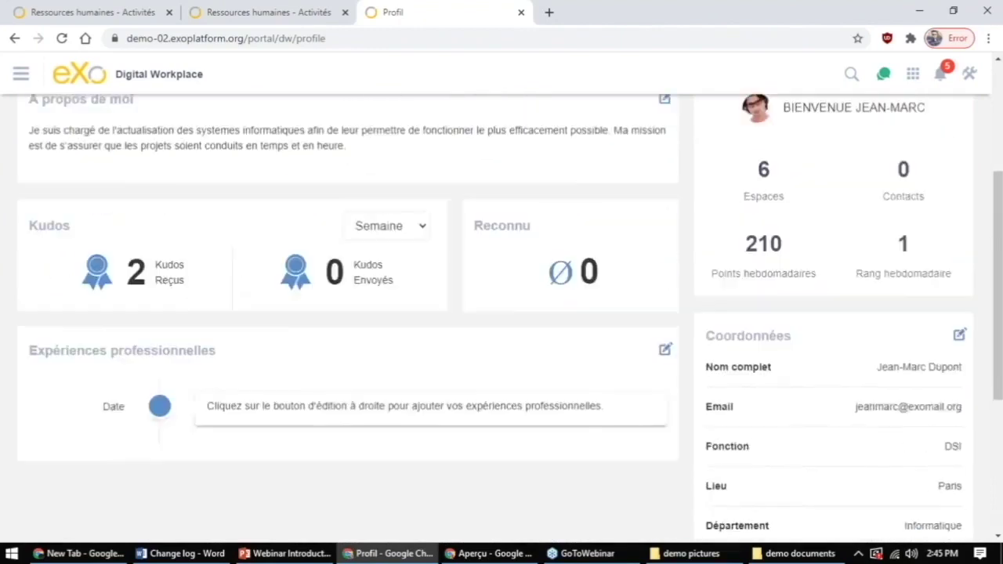
{"action": "scroll", "coordinate": [303, 295], "scroll_direction": "up", "scroll_amount": 1}
{"action": "scroll", "coordinate": [303, 296], "scroll_direction": "down", "scroll_amount": 3}
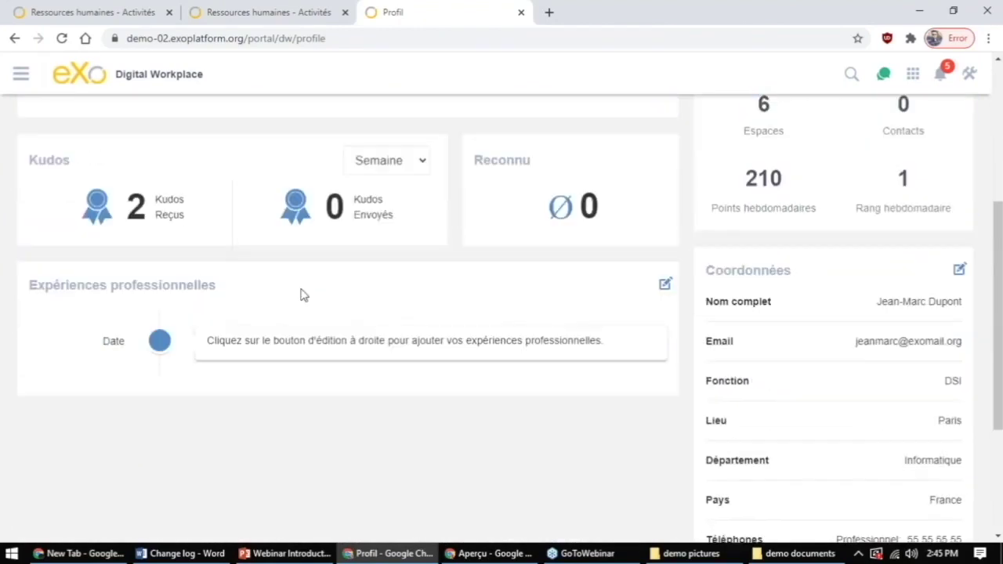
Open a blank entry under Expériences professionnelles, review its fields and close the form without saving
{"action": "left_click", "coordinate": [665, 284]}
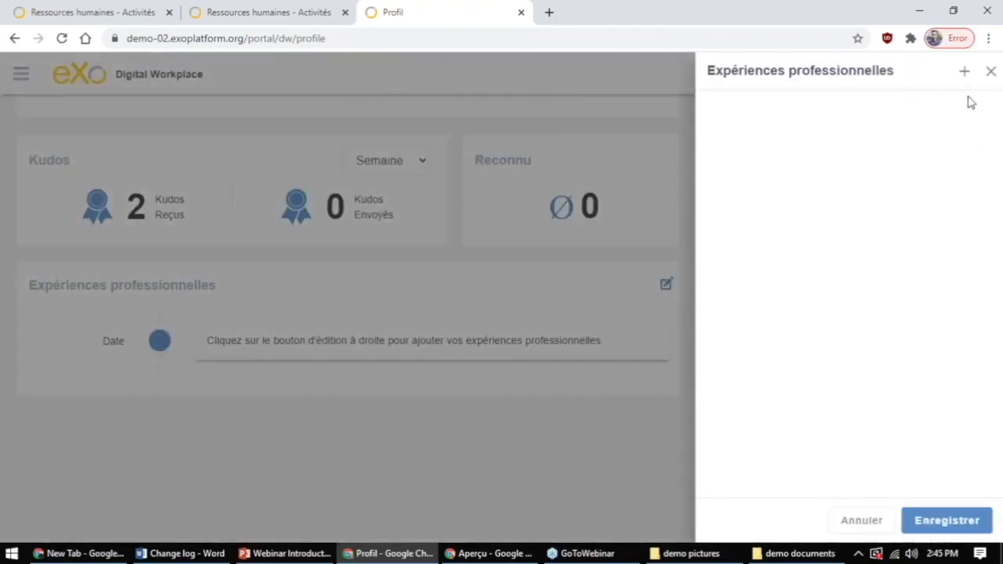
{"action": "left_click", "coordinate": [965, 74]}
{"action": "scroll", "coordinate": [865, 247], "scroll_direction": "down", "scroll_amount": 3}
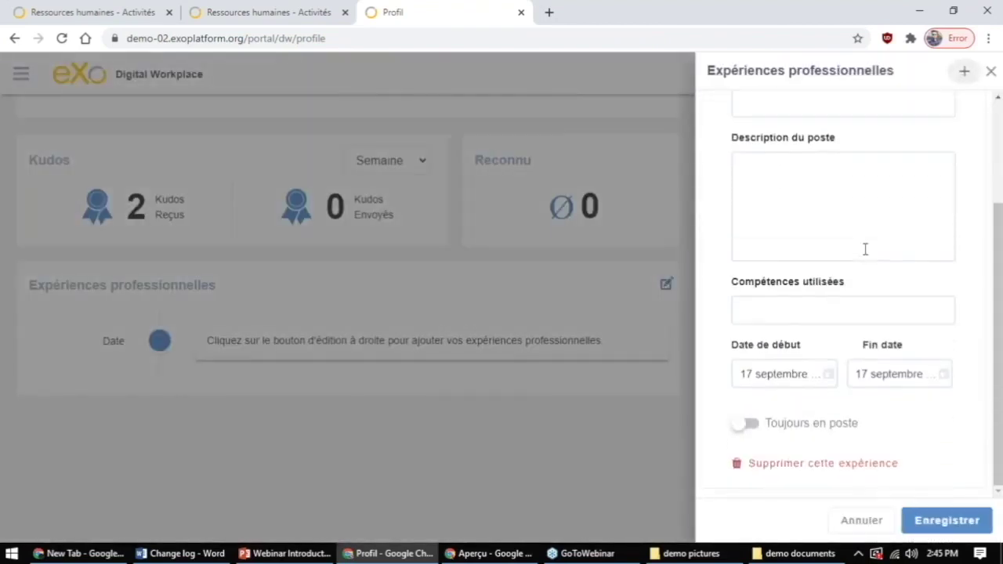
{"action": "scroll", "coordinate": [865, 249], "scroll_direction": "up", "scroll_amount": 2}
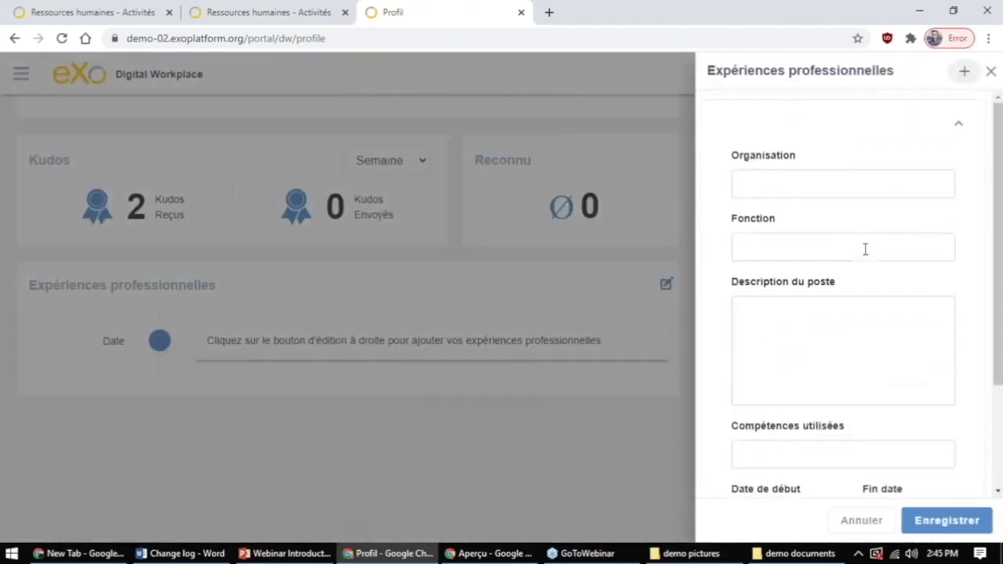
{"action": "left_click", "coordinate": [992, 74]}
Open the Coordonnées section for editing and go through the fields from the profile photo down to Département
{"action": "scroll", "coordinate": [847, 265], "scroll_direction": "down", "scroll_amount": 2}
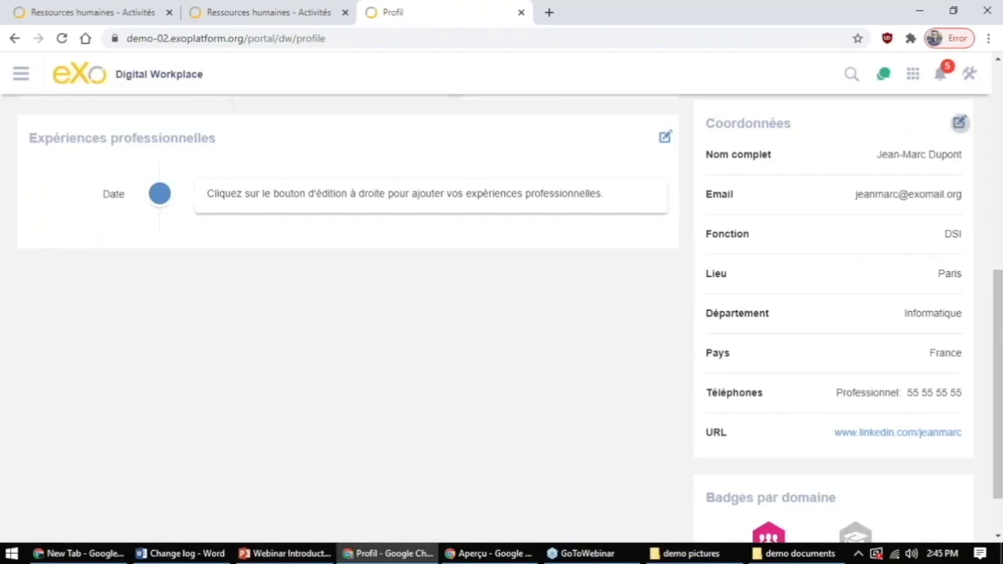
{"action": "left_click", "coordinate": [960, 122]}
{"action": "scroll", "coordinate": [988, 265], "scroll_direction": "down", "scroll_amount": 3}
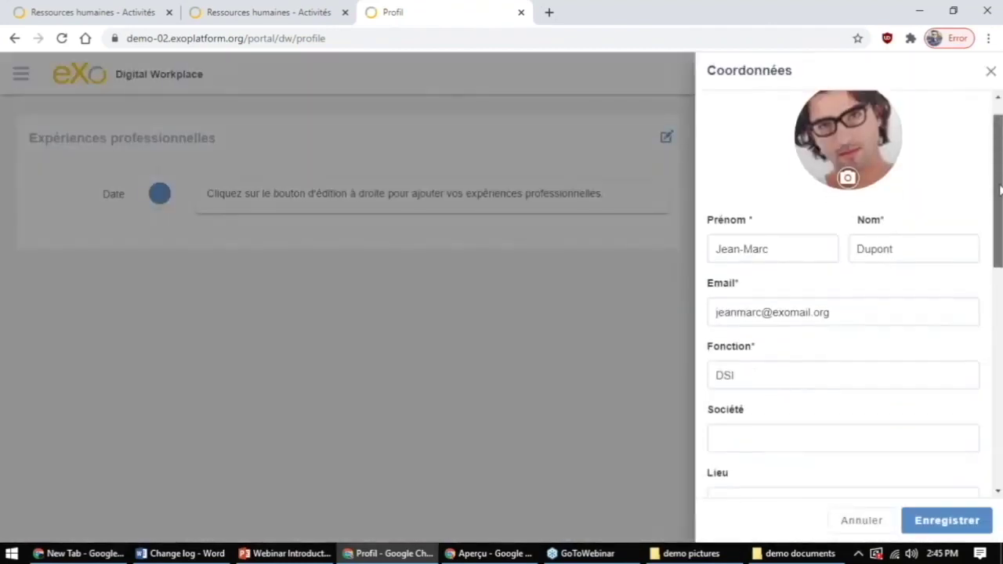
{"action": "scroll", "coordinate": [986, 264], "scroll_direction": "up", "scroll_amount": 2}
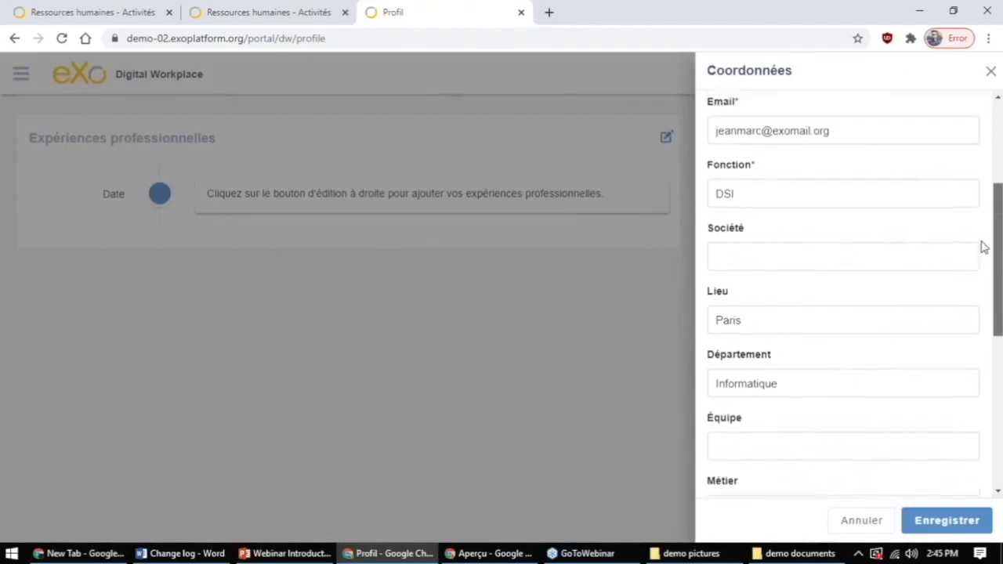
{"action": "scroll", "coordinate": [980, 259], "scroll_direction": "down", "scroll_amount": 1}
{"action": "left_click", "coordinate": [753, 184]}
{"action": "left_click", "coordinate": [754, 248]}
{"action": "left_click", "coordinate": [790, 311]}
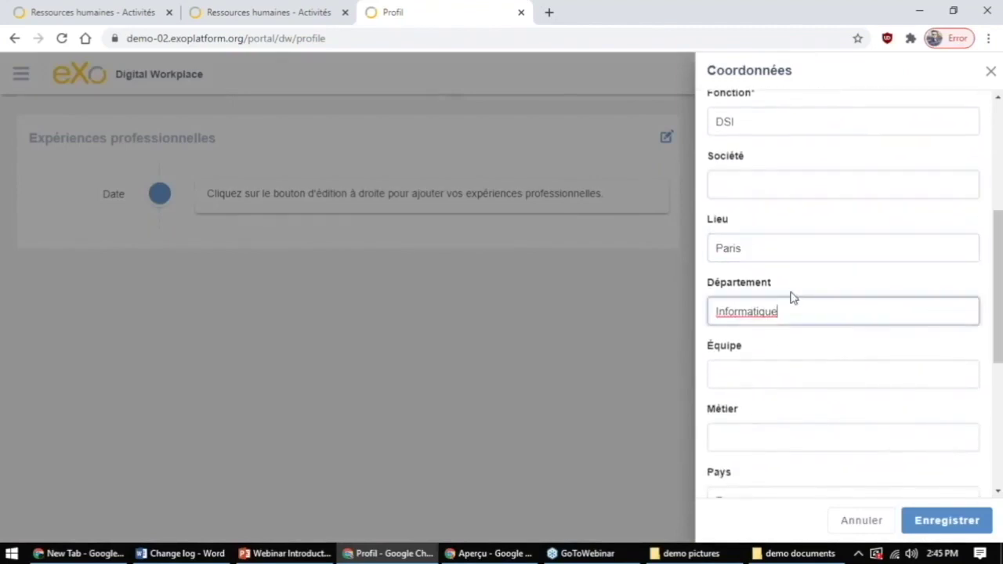
Examine the remaining Coordonnées fields, including Équipe, Métier, Pays, Ville, Téléphones, Messageries instantanées and URL
{"action": "scroll", "coordinate": [784, 267], "scroll_direction": "down", "scroll_amount": 2}
{"action": "left_click", "coordinate": [779, 235]}
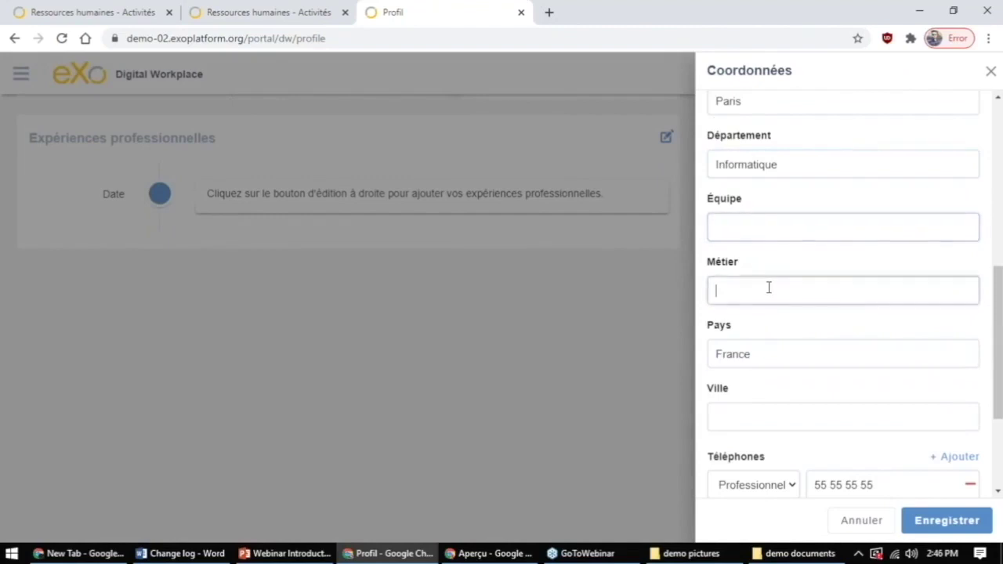
{"action": "scroll", "coordinate": [768, 287], "scroll_direction": "down", "scroll_amount": 2}
{"action": "left_click", "coordinate": [771, 318]}
{"action": "scroll", "coordinate": [771, 318], "scroll_direction": "down", "scroll_amount": 1}
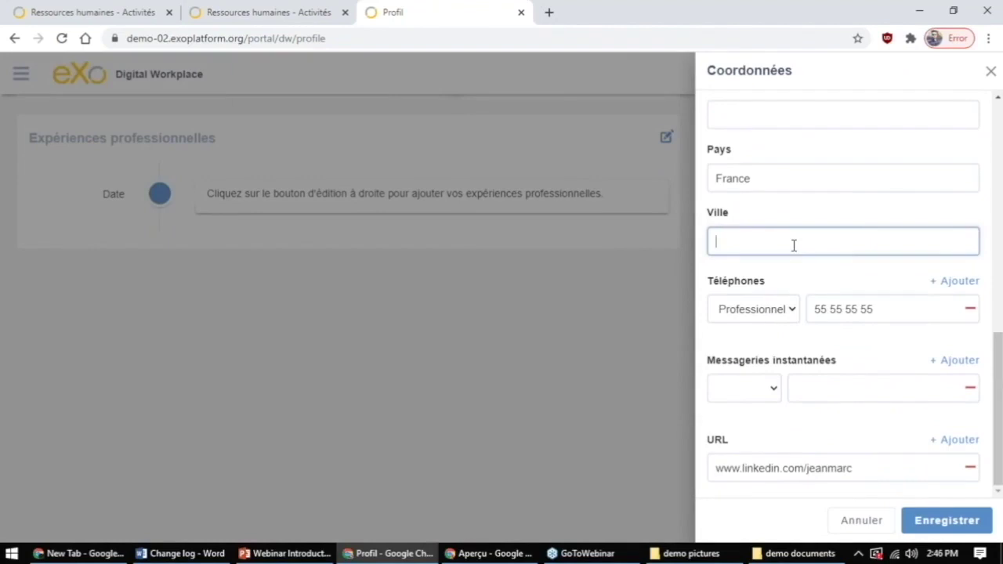
{"action": "left_click", "coordinate": [885, 181]}
{"action": "scroll", "coordinate": [887, 199], "scroll_direction": "up", "scroll_amount": 2}
{"action": "scroll", "coordinate": [843, 298], "scroll_direction": "up", "scroll_amount": 2}
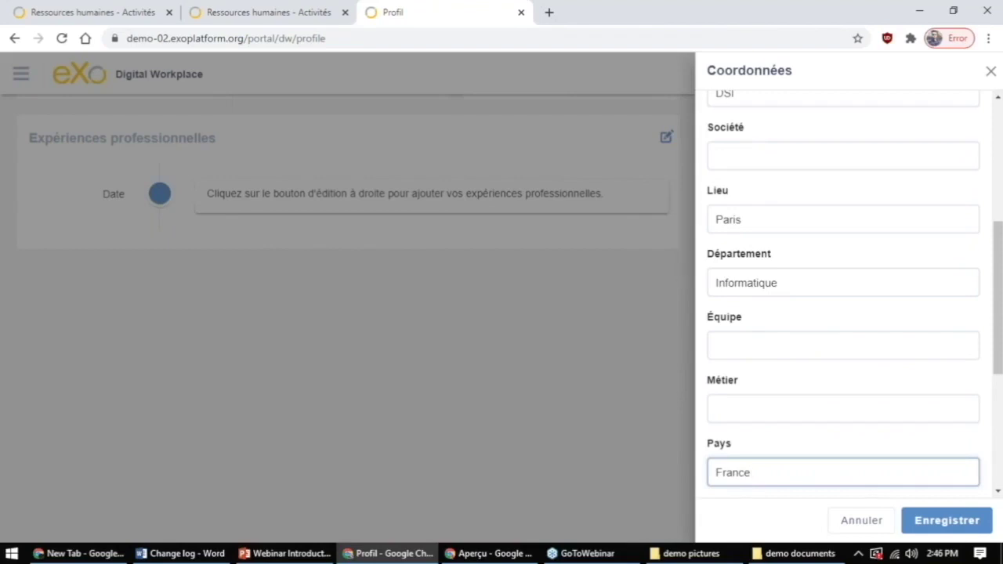
Close the Coordonnées form without saving and go back to the start of the profile page
{"action": "scroll", "coordinate": [895, 209], "scroll_direction": "up", "scroll_amount": 4}
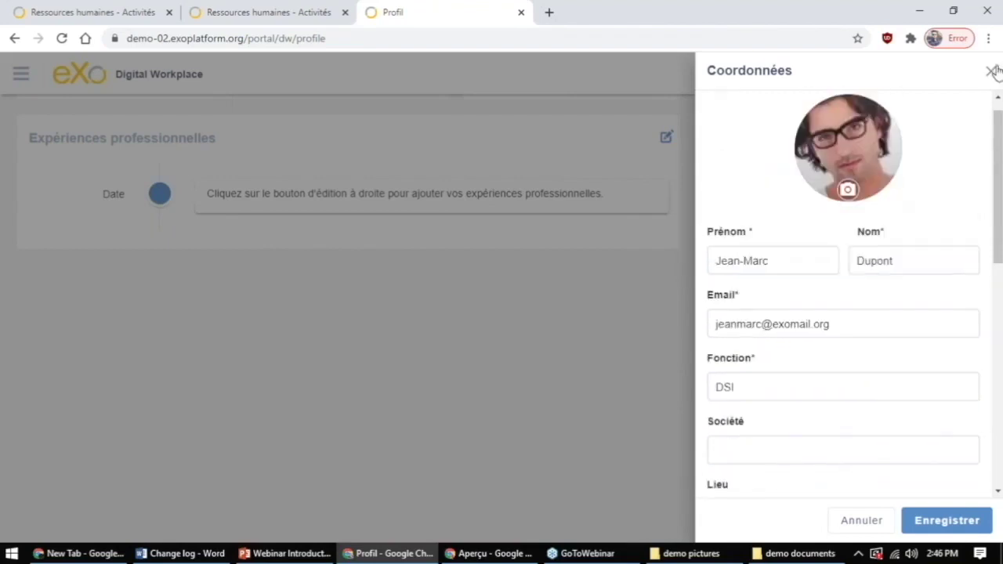
{"action": "left_click", "coordinate": [991, 72]}
{"action": "scroll", "coordinate": [260, 167], "scroll_direction": "up", "scroll_amount": 8}
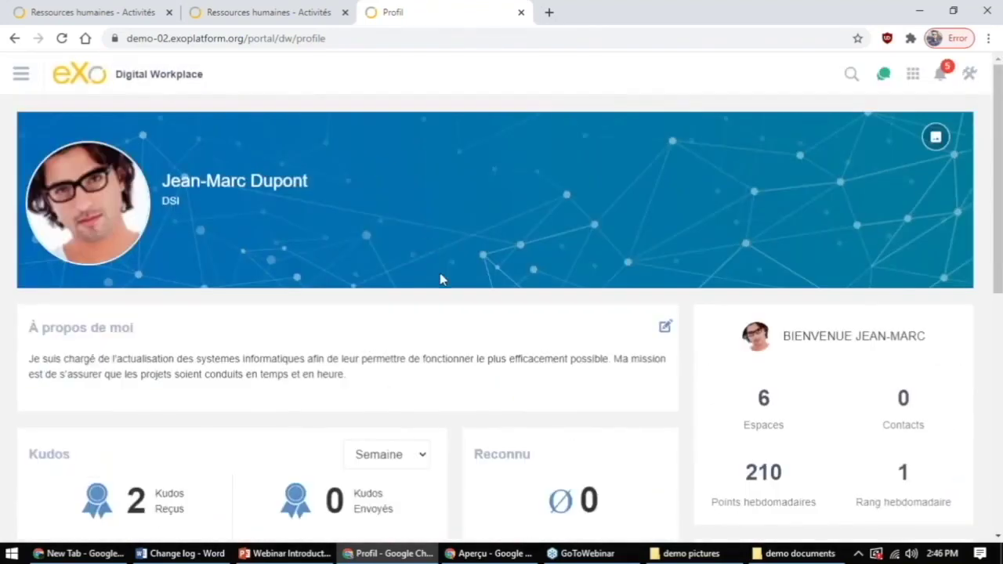
Switch to PowerPoint, show slide 16 on the new member and space directories, and return to the browser
{"action": "left_click", "coordinate": [313, 555]}
{"action": "left_click", "coordinate": [38, 323]}
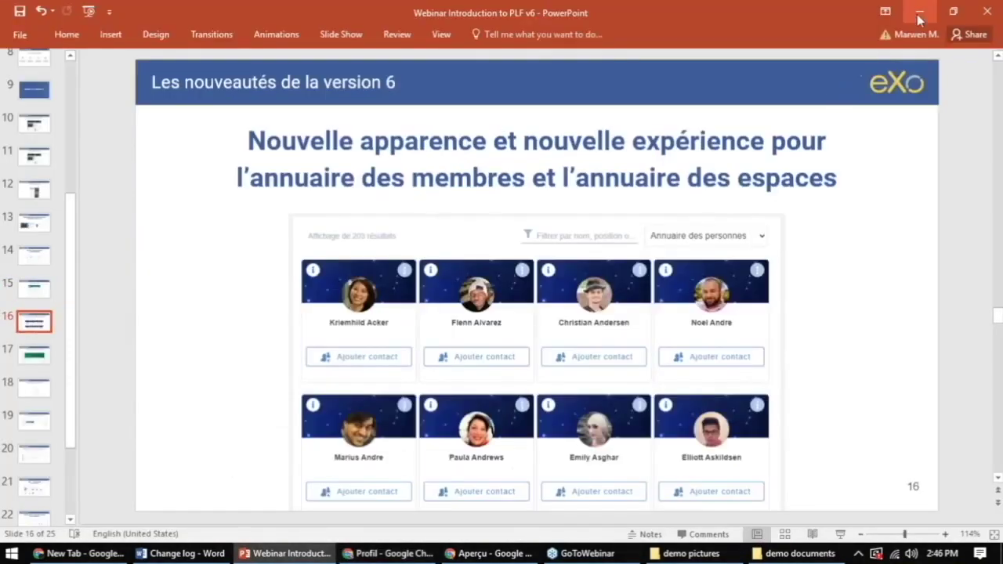
{"action": "left_click", "coordinate": [920, 13]}
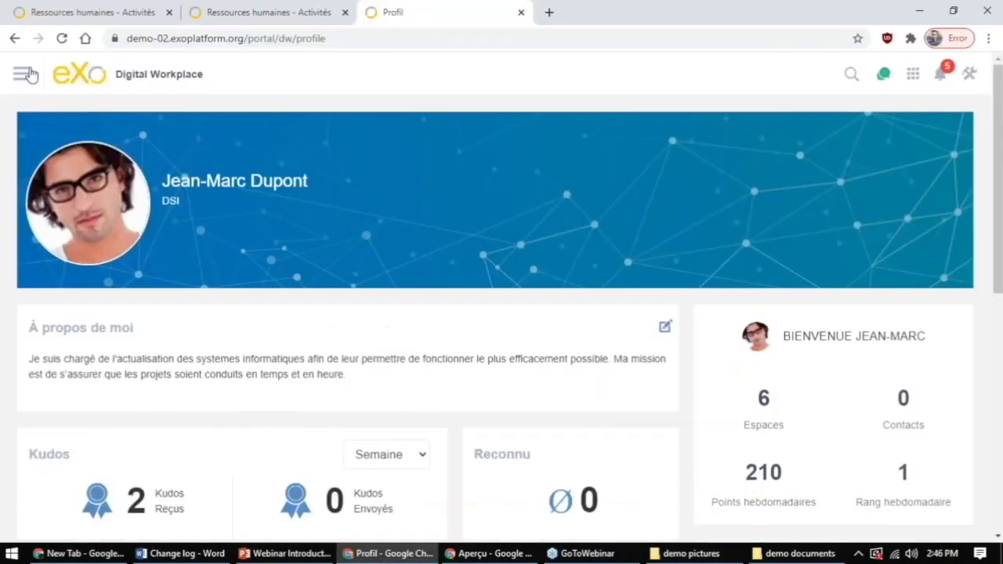
Open the Personnes directory and look through its member cards
{"action": "left_click", "coordinate": [20, 73]}
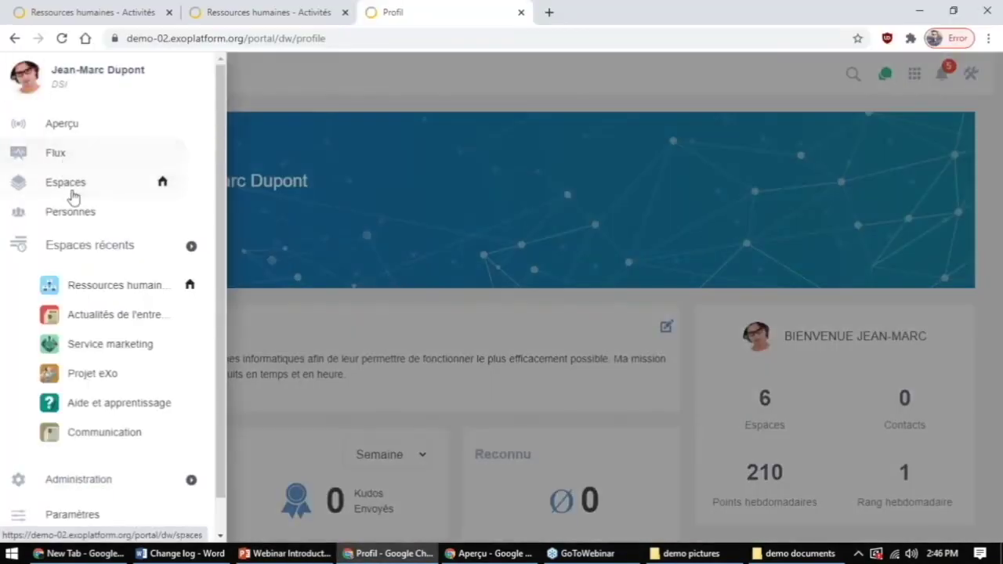
{"action": "left_click", "coordinate": [72, 220]}
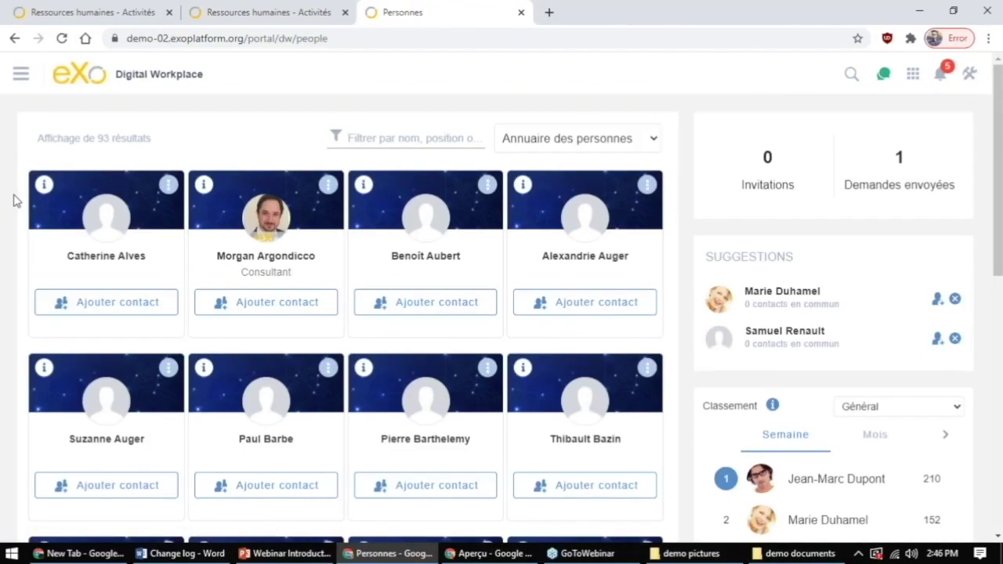
{"action": "scroll", "coordinate": [12, 201], "scroll_direction": "down", "scroll_amount": 2}
{"action": "scroll", "coordinate": [13, 200], "scroll_direction": "up", "scroll_amount": 2}
Filter the people directory by RH and clear the filter again
{"action": "left_click", "coordinate": [393, 125]}
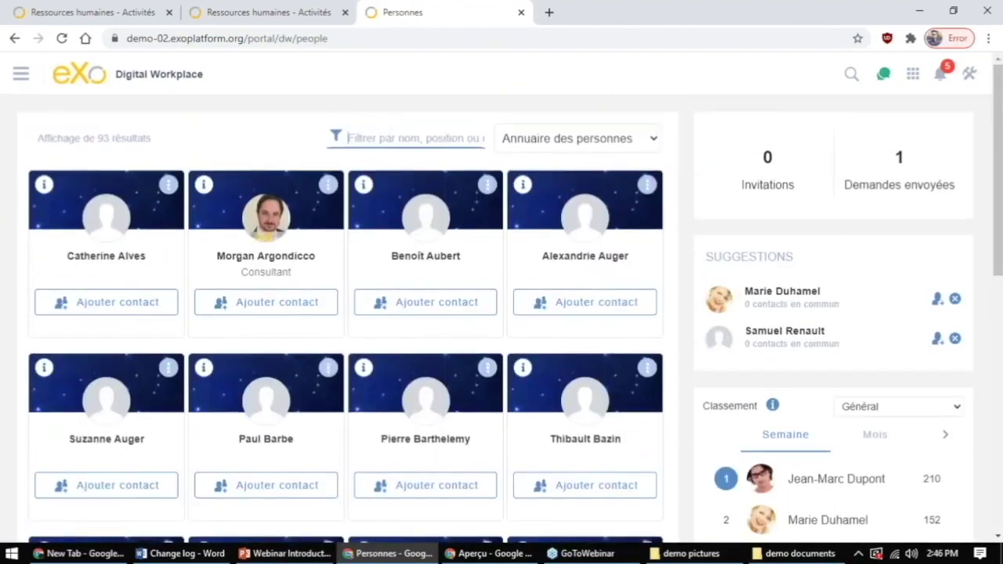
{"action": "type", "text": "RH"}
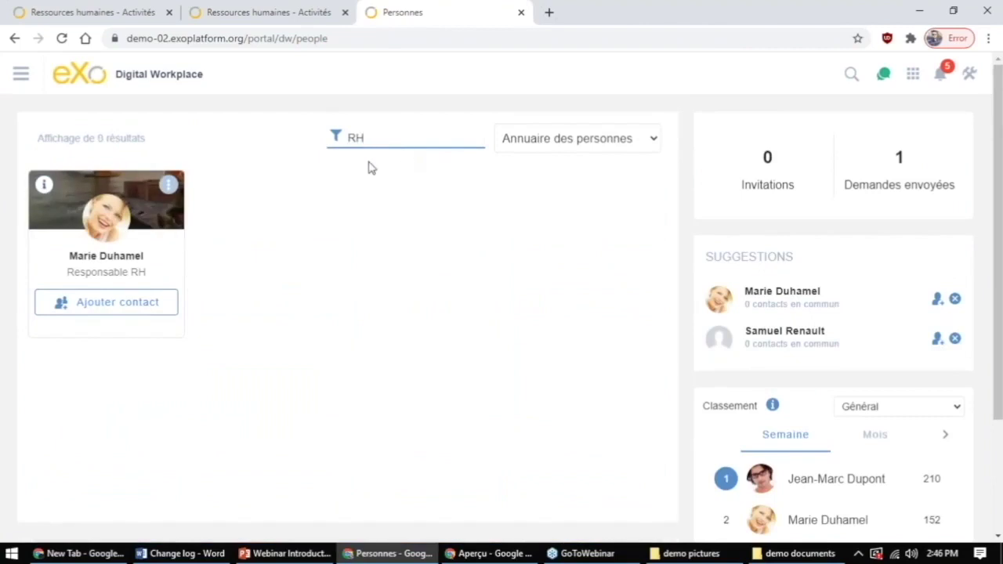
{"action": "left_click_drag", "start_coordinate": [376, 143], "coordinate": [344, 136]}
{"action": "key", "text": "BackSpace"}
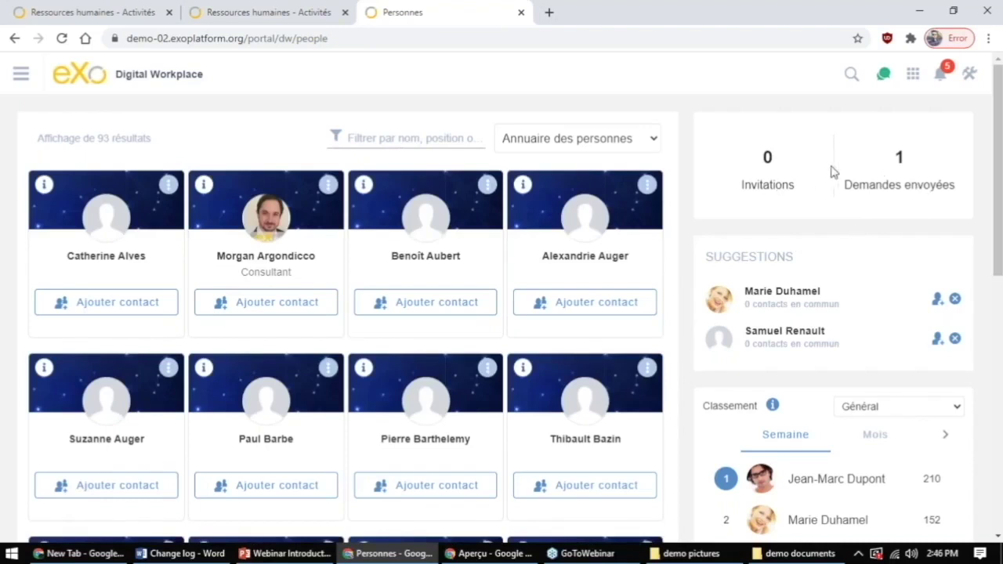
Review the directory's contact requests, suggestions and Classement, comparing the Mois and Semaine rankings and checking the category options while keeping Général
{"action": "scroll", "coordinate": [921, 184], "scroll_direction": "down", "scroll_amount": 1}
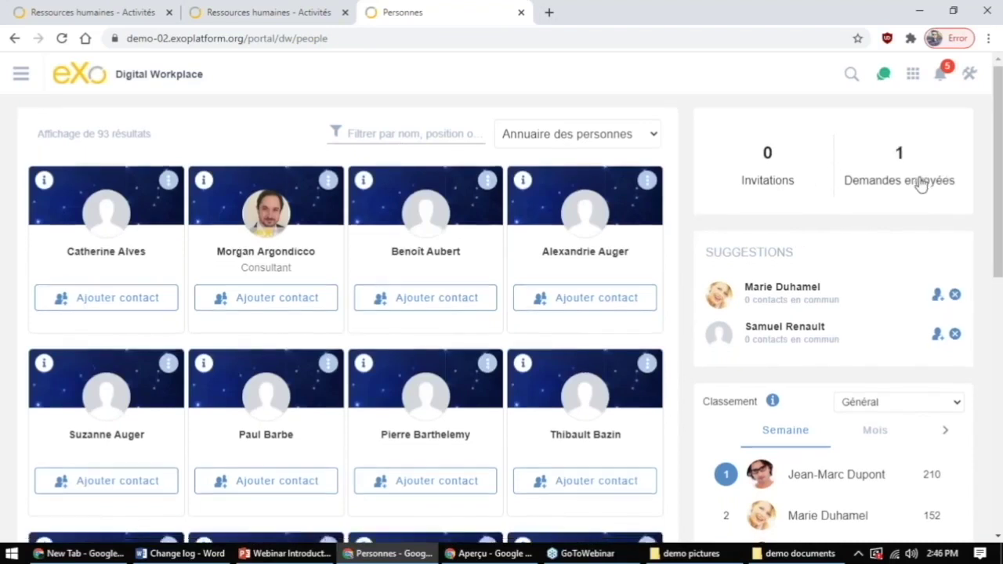
{"action": "scroll", "coordinate": [921, 185], "scroll_direction": "down", "scroll_amount": 3}
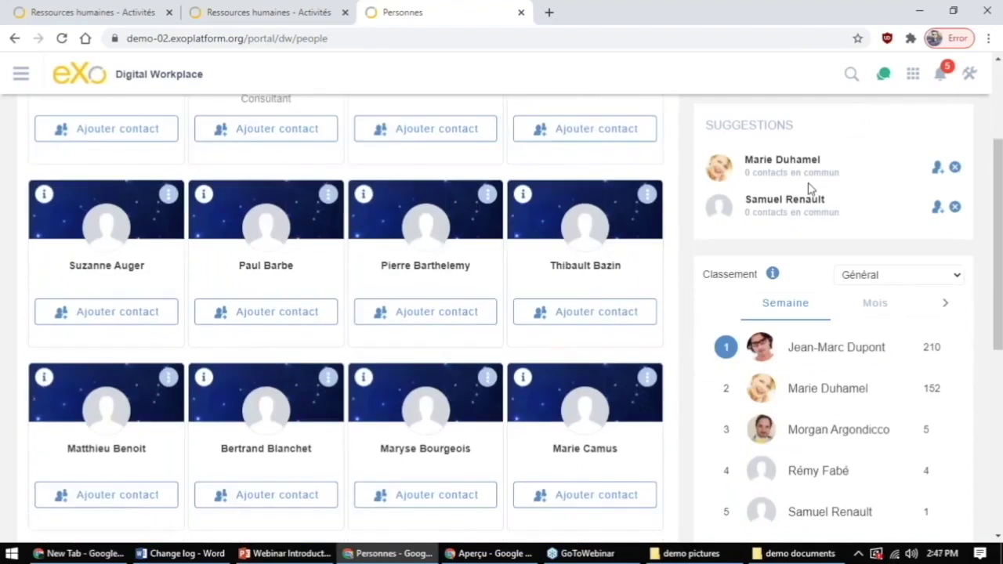
{"action": "scroll", "coordinate": [811, 188], "scroll_direction": "down", "scroll_amount": 2}
{"action": "mouse_move", "coordinate": [802, 368]}
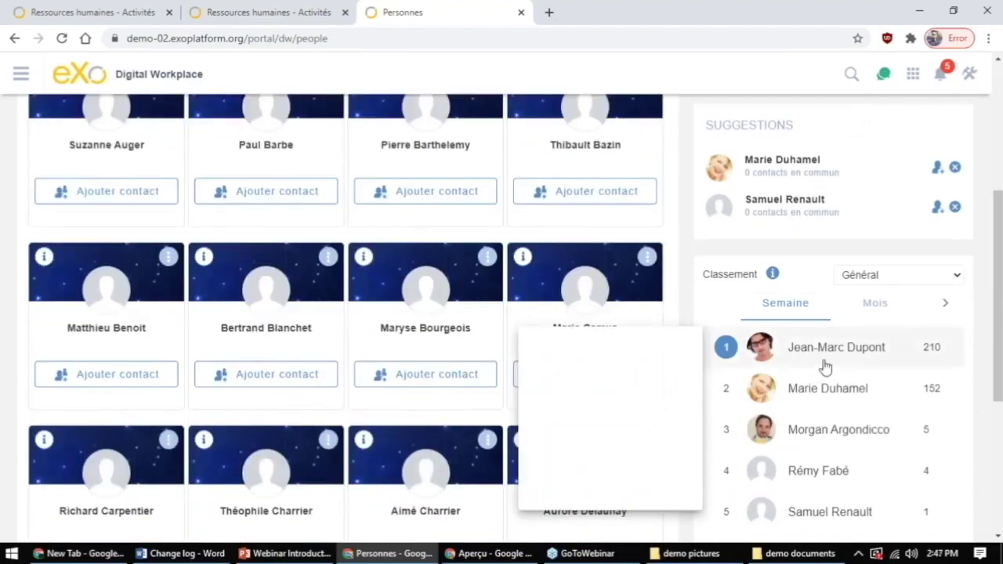
{"action": "left_click", "coordinate": [870, 311]}
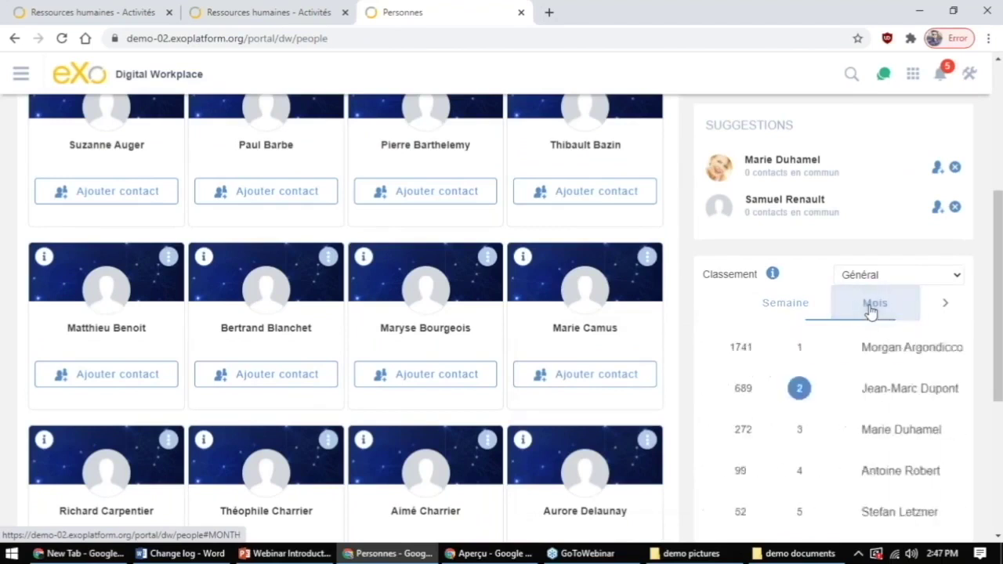
{"action": "left_click", "coordinate": [815, 311]}
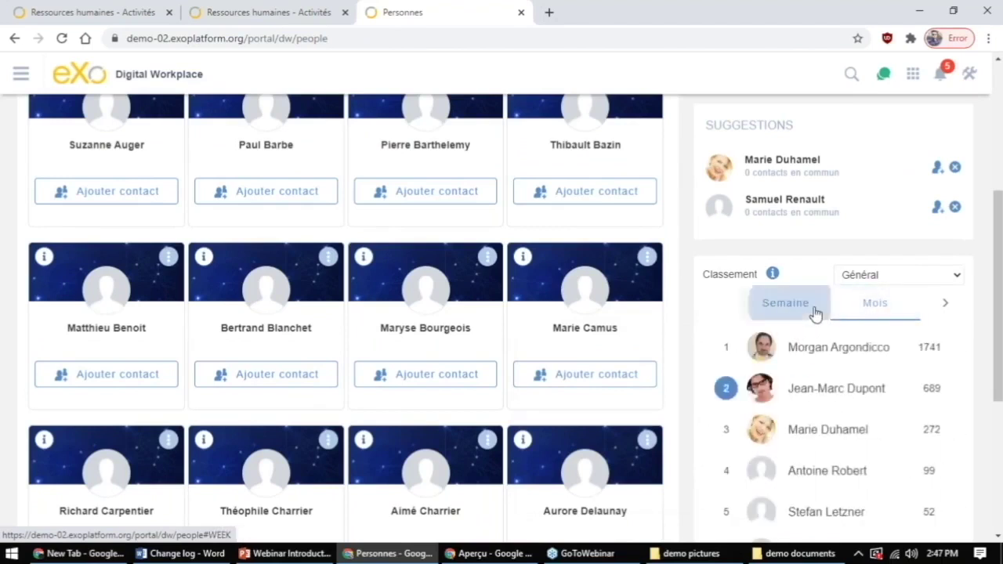
{"action": "left_click", "coordinate": [867, 277]}
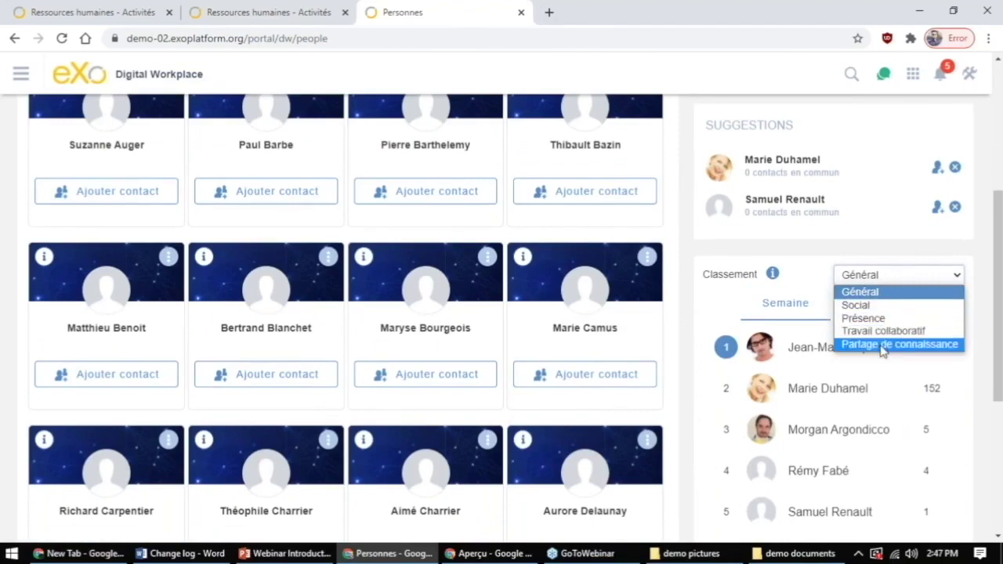
{"action": "left_click", "coordinate": [901, 291]}
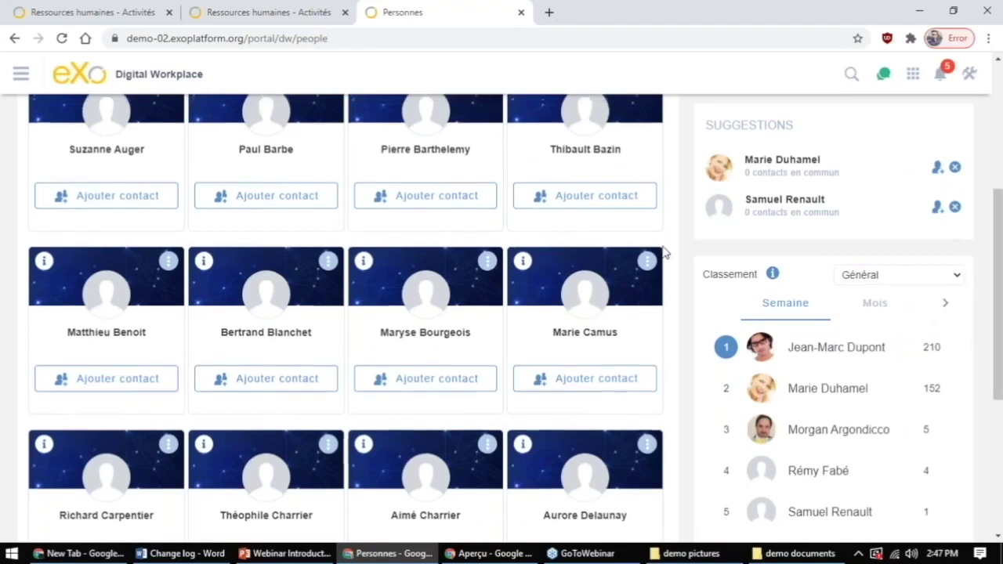
{"action": "scroll", "coordinate": [665, 235], "scroll_direction": "up", "scroll_amount": 4}
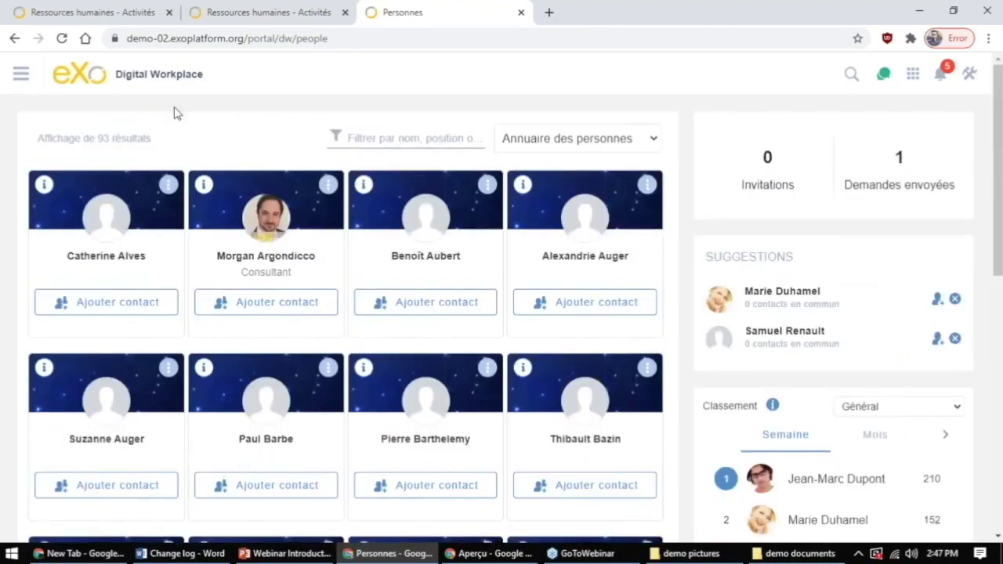
Open the Espaces directory, look over the space cards and popular spaces, and display the list of managed spaces
{"action": "left_click", "coordinate": [21, 78]}
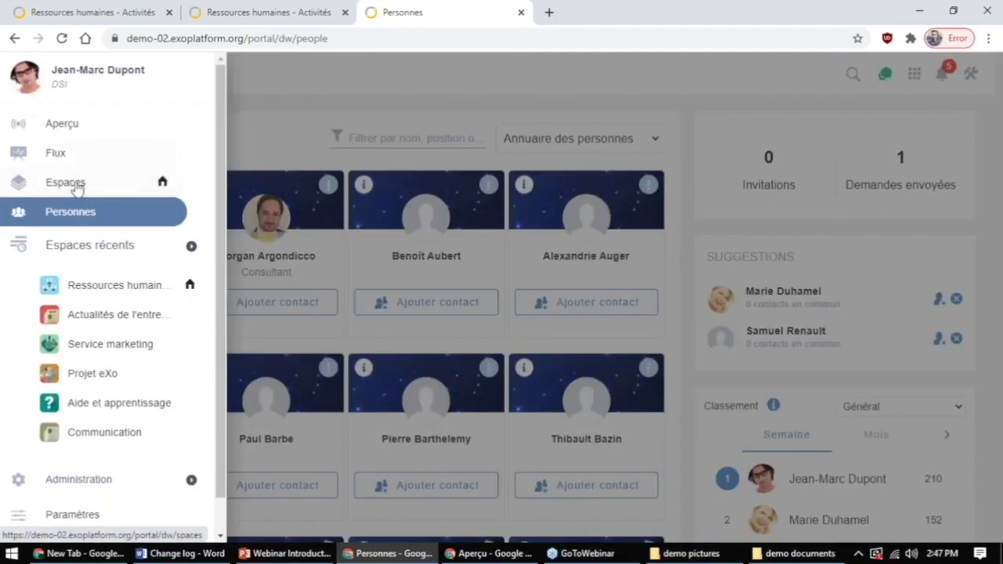
{"action": "left_click", "coordinate": [75, 187]}
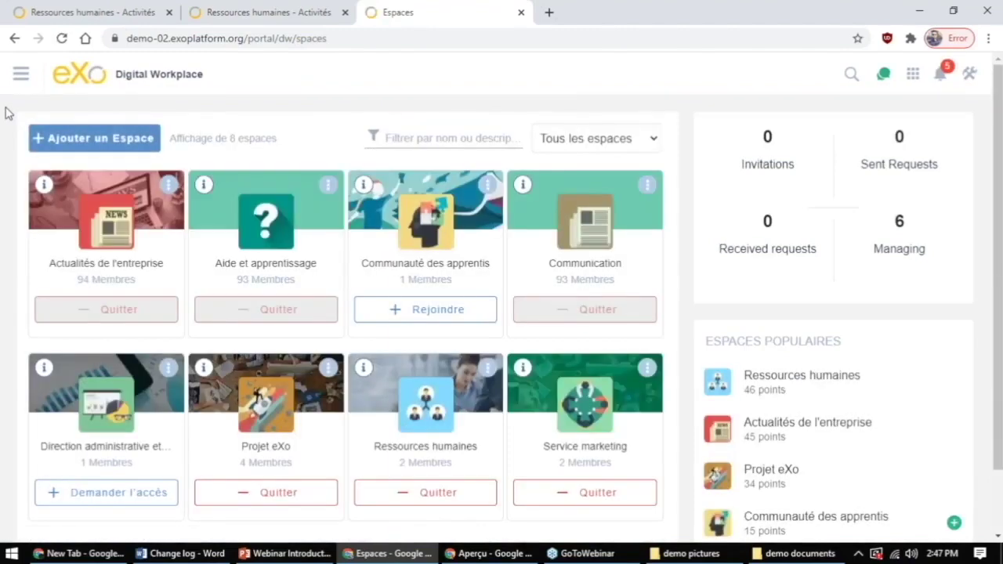
{"action": "scroll", "coordinate": [823, 269], "scroll_direction": "down", "scroll_amount": 1}
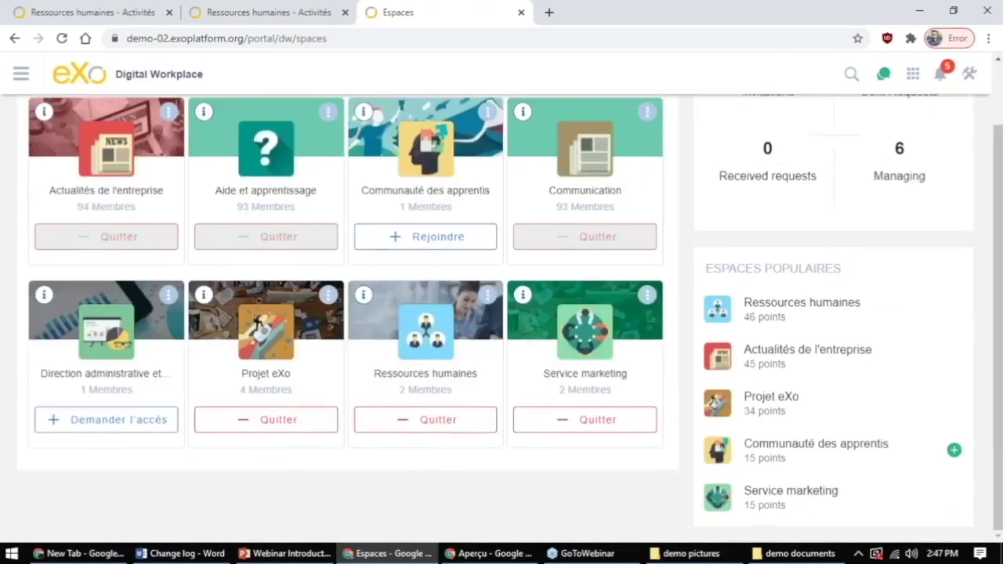
{"action": "scroll", "coordinate": [766, 353], "scroll_direction": "up", "scroll_amount": 1}
{"action": "scroll", "coordinate": [906, 235], "scroll_direction": "up", "scroll_amount": 1}
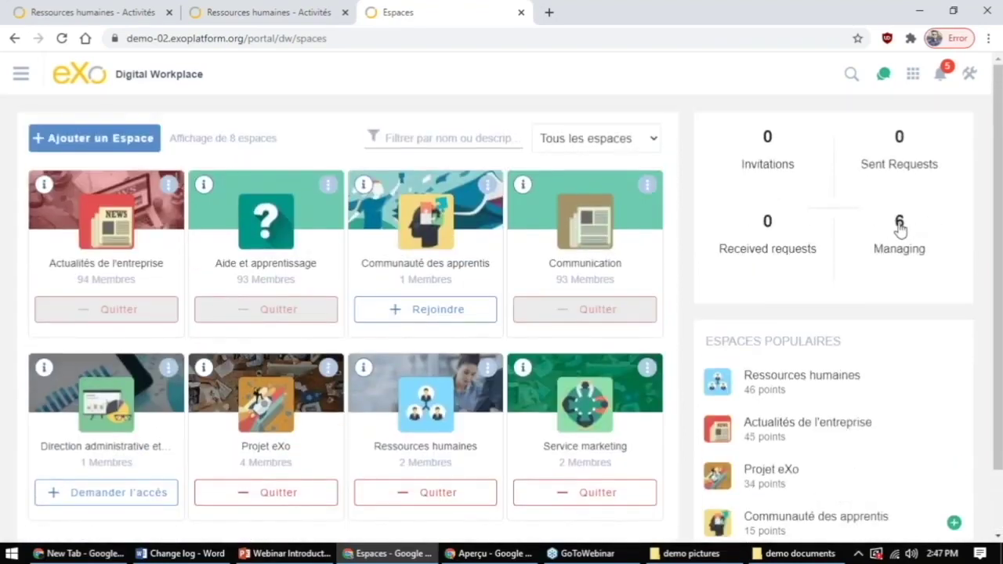
{"action": "left_click", "coordinate": [899, 224]}
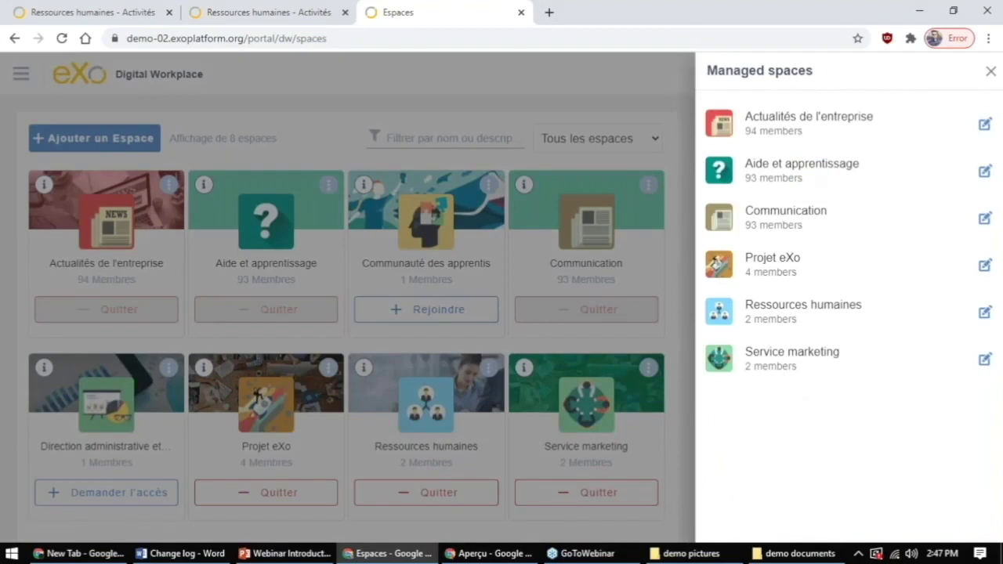
{"action": "mouse_move", "coordinate": [983, 127]}
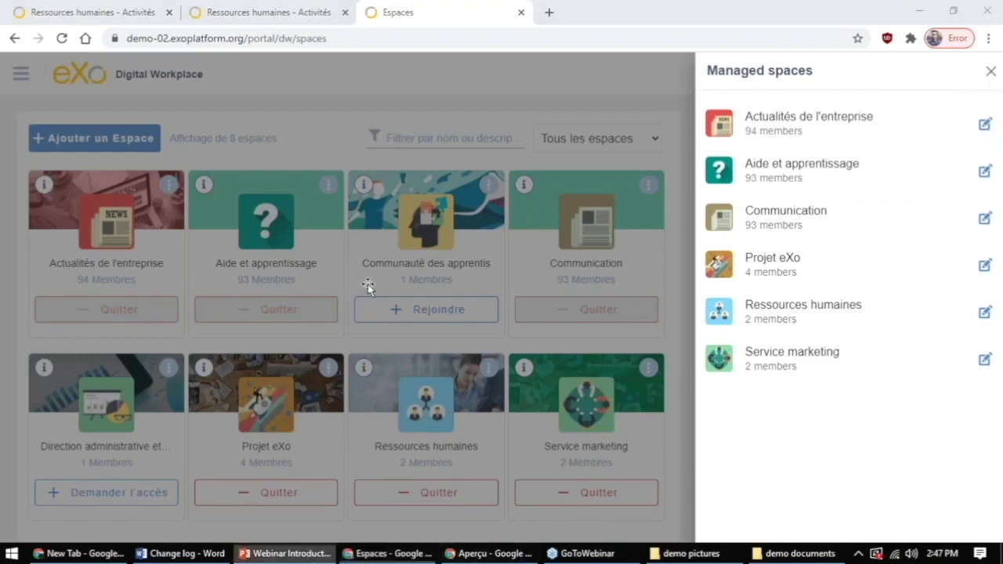
Show slide 17 on space navigation in PowerPoint, and back in the browser open the managed space Aide et apprentissage
{"action": "left_click", "coordinate": [316, 561]}
{"action": "left_click", "coordinate": [33, 356]}
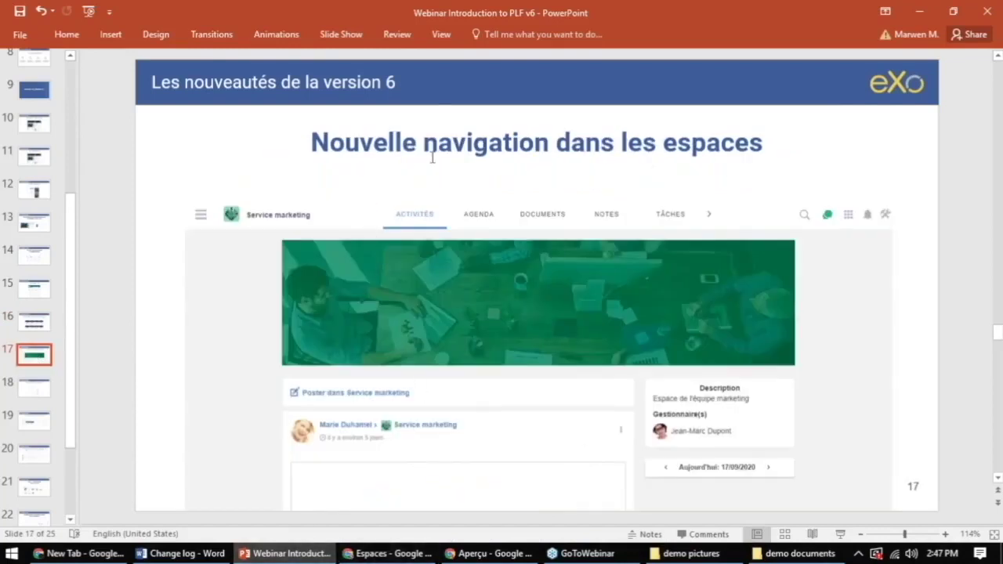
{"action": "left_click", "coordinate": [389, 553]}
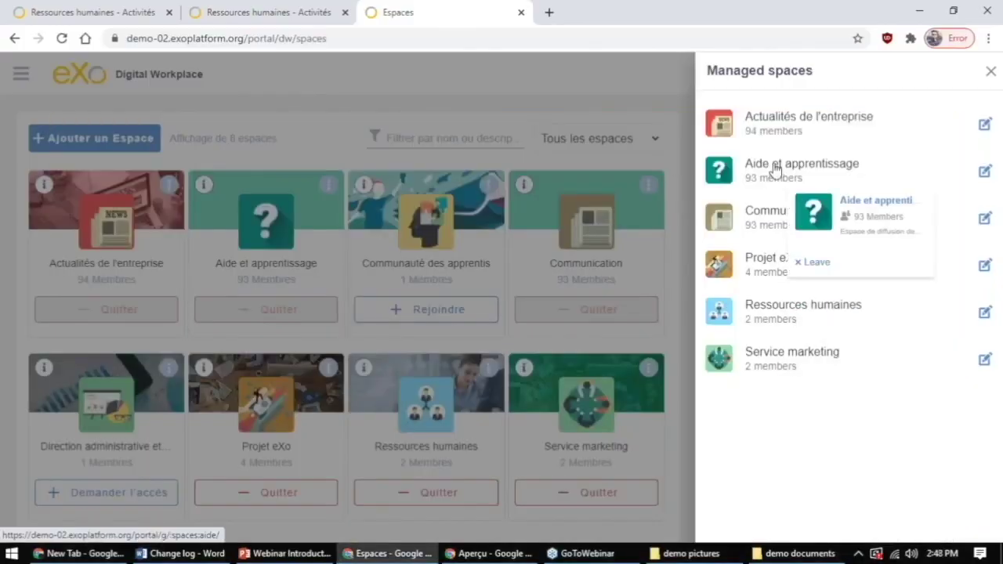
{"action": "left_click", "coordinate": [774, 169]}
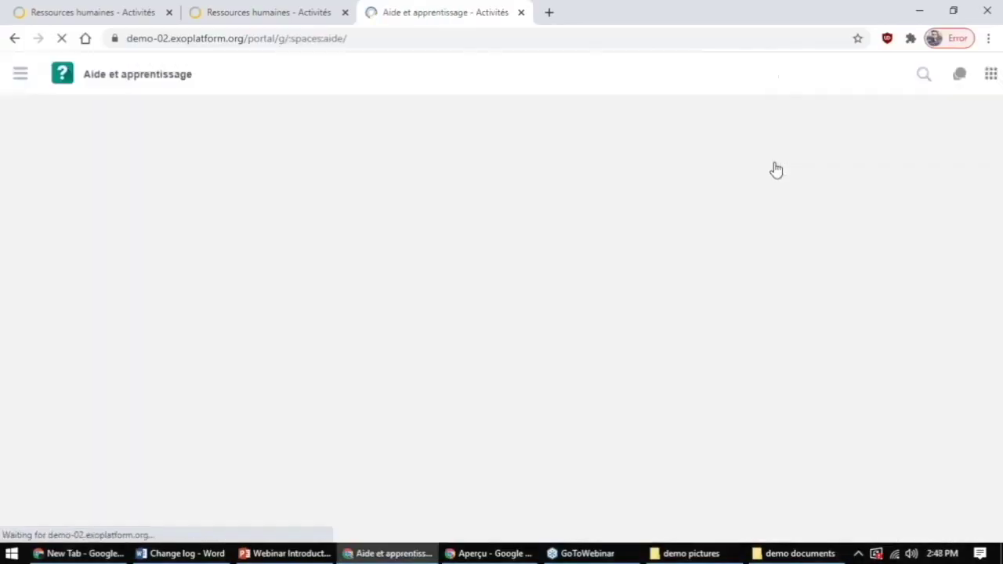
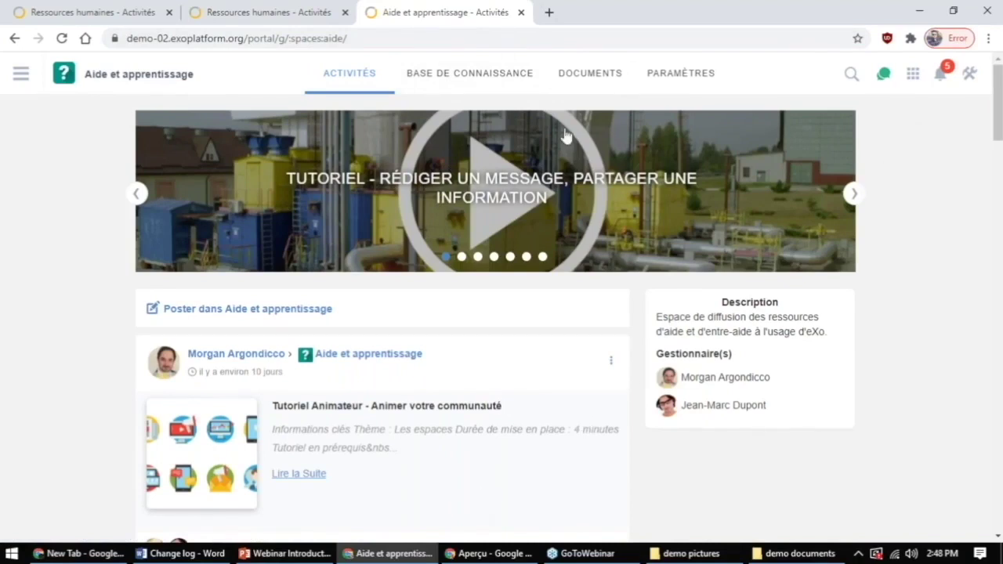
Show slide 18 in PowerPoint, and back in the browser view the Aide et apprentissage message composer and close it without posting
{"action": "left_click", "coordinate": [311, 556]}
{"action": "left_click", "coordinate": [39, 392]}
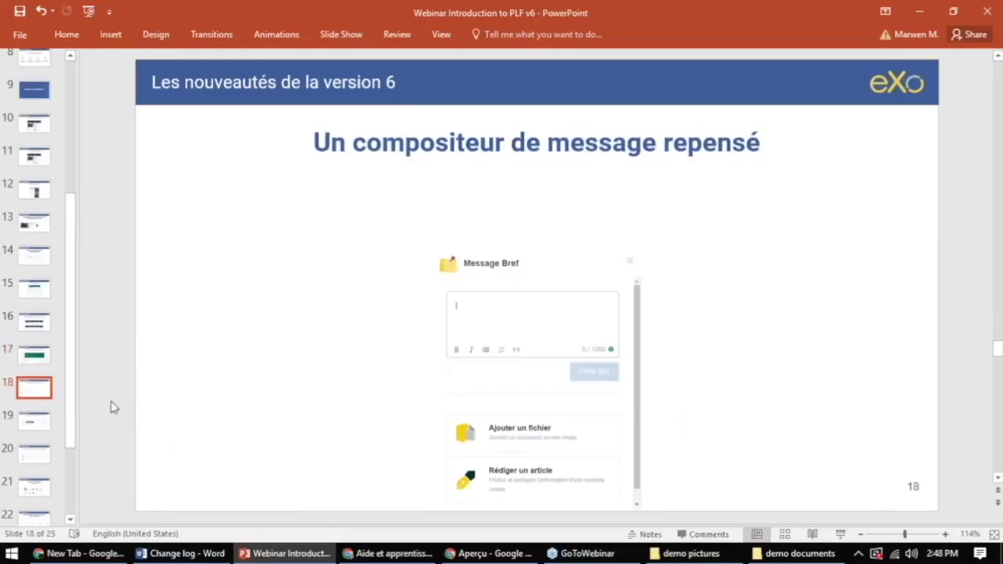
{"action": "left_click", "coordinate": [390, 553]}
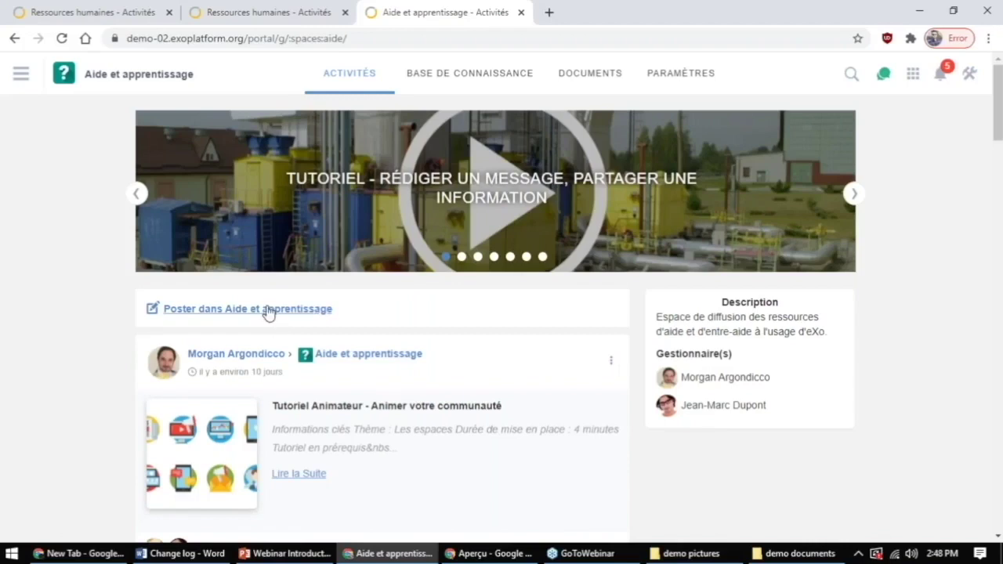
{"action": "left_click", "coordinate": [269, 311]}
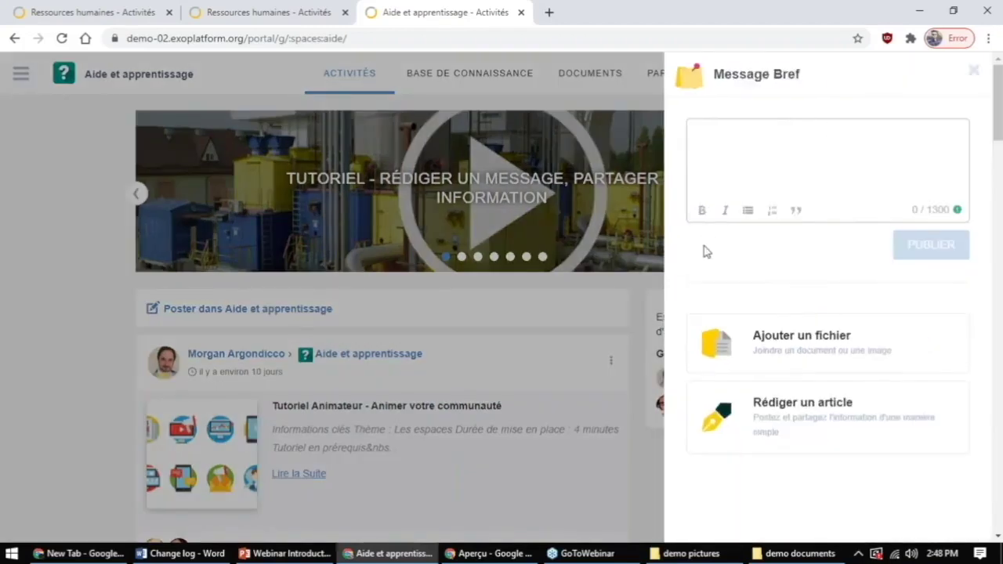
{"action": "left_click", "coordinate": [466, 300]}
Show slide 19 on space member management in PowerPoint, and back in the browser open the Projet eXo space
{"action": "left_click", "coordinate": [287, 554]}
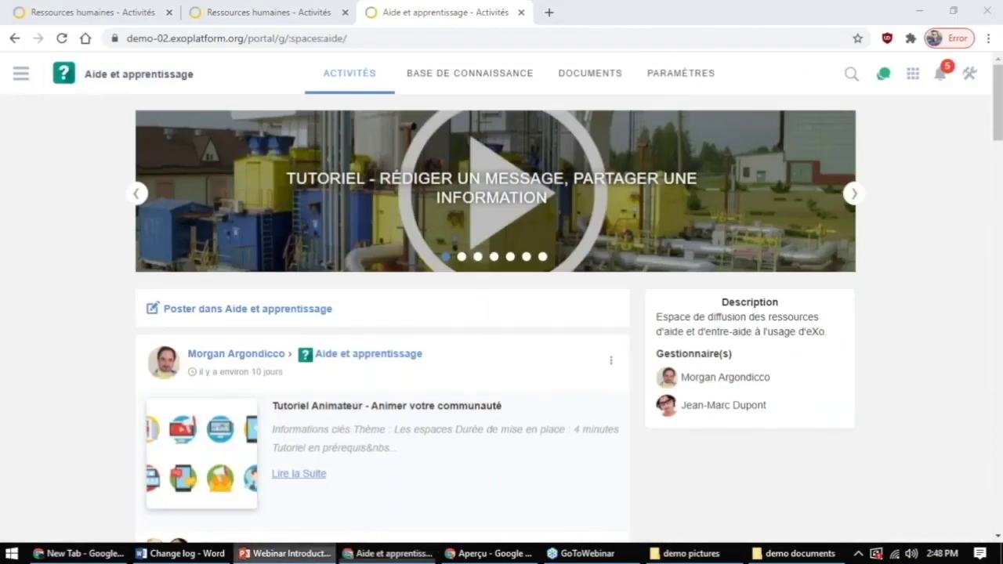
{"action": "left_click", "coordinate": [35, 424]}
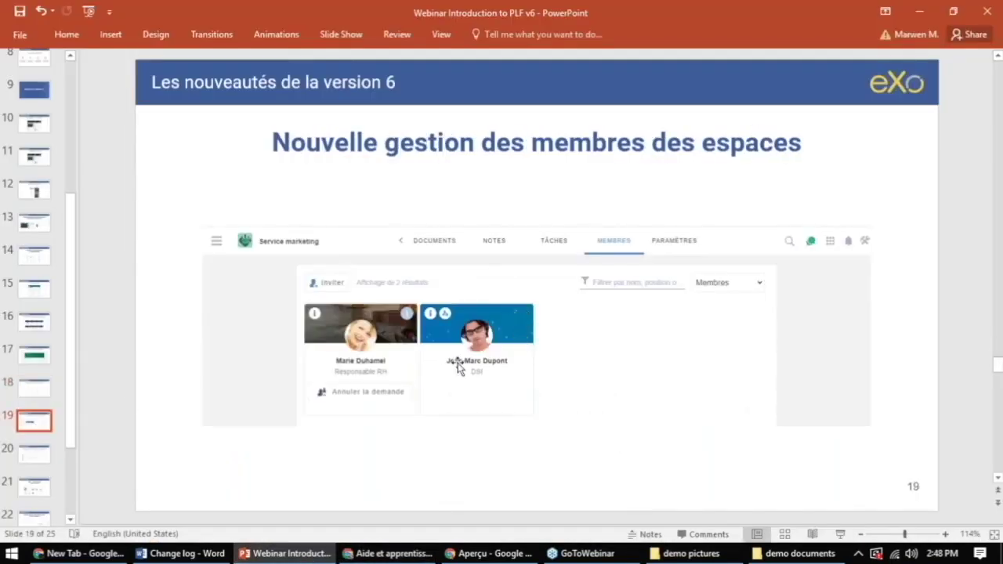
{"action": "left_click", "coordinate": [389, 553]}
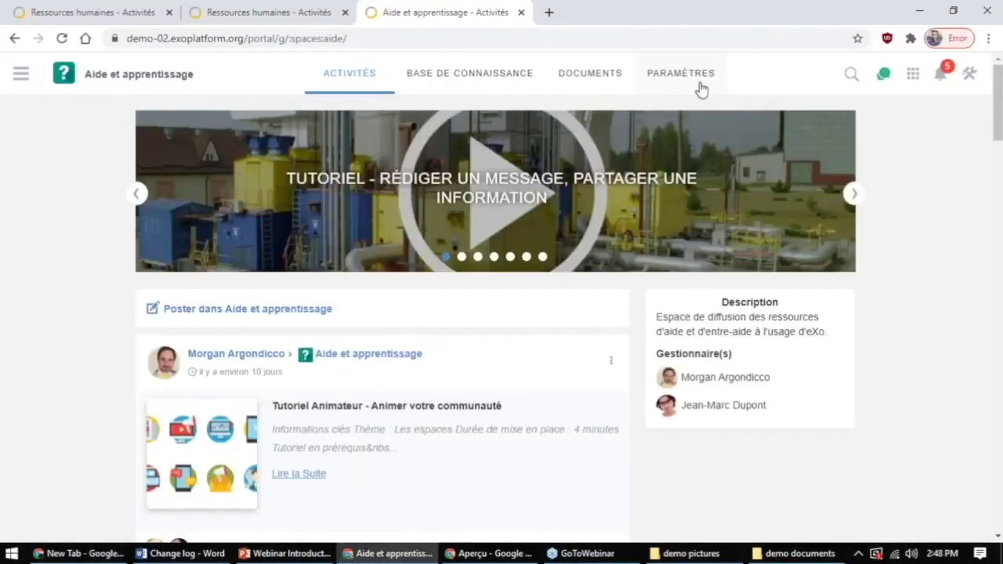
{"action": "left_click", "coordinate": [19, 74]}
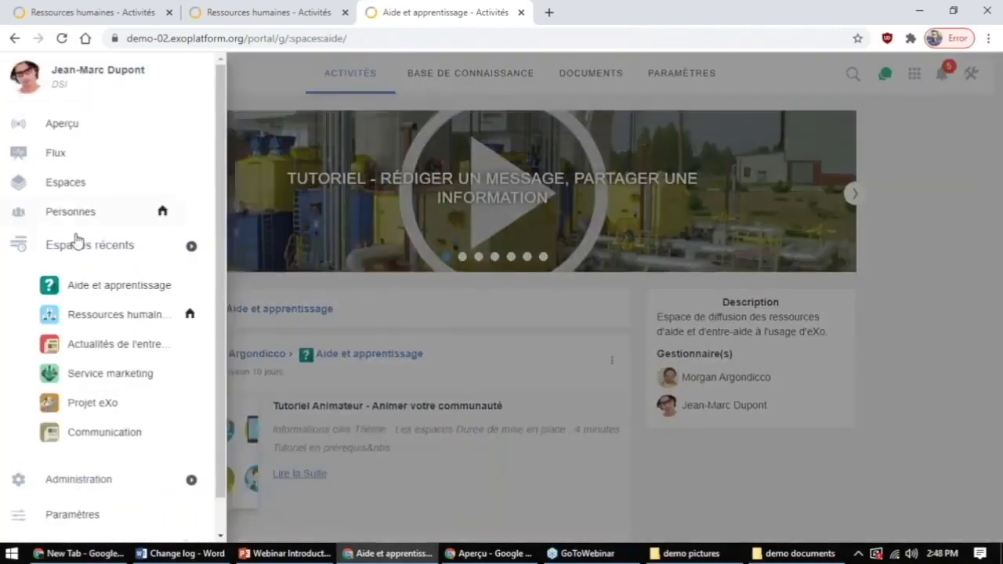
{"action": "left_click", "coordinate": [98, 406]}
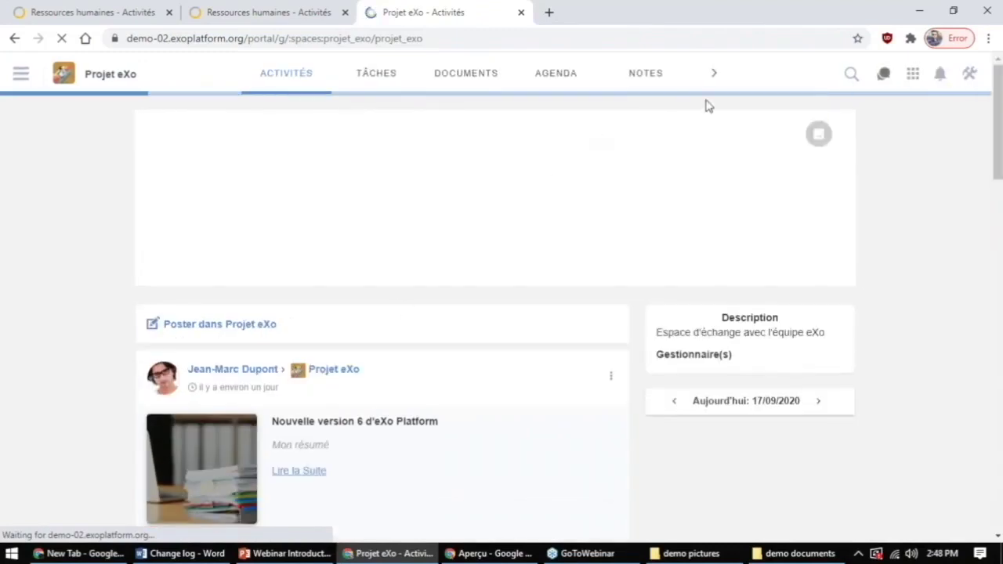
Open the Projet eXo members page, view the invitation form and the Responsable RH's member actions, and close both without changes
{"action": "left_click", "coordinate": [714, 73]}
{"action": "left_click", "coordinate": [558, 73]}
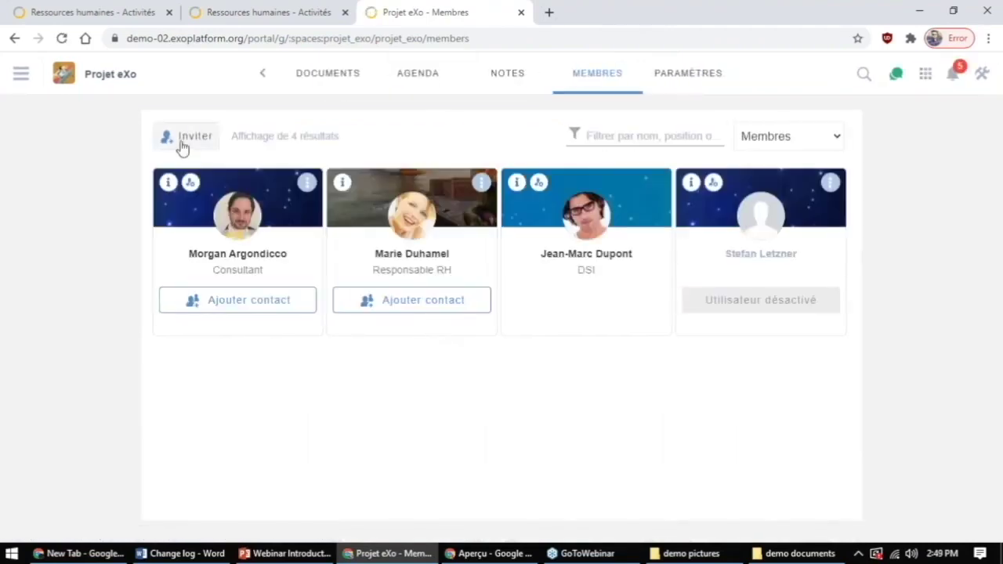
{"action": "left_click", "coordinate": [182, 147]}
{"action": "left_click", "coordinate": [764, 118]}
{"action": "left_click", "coordinate": [672, 338]}
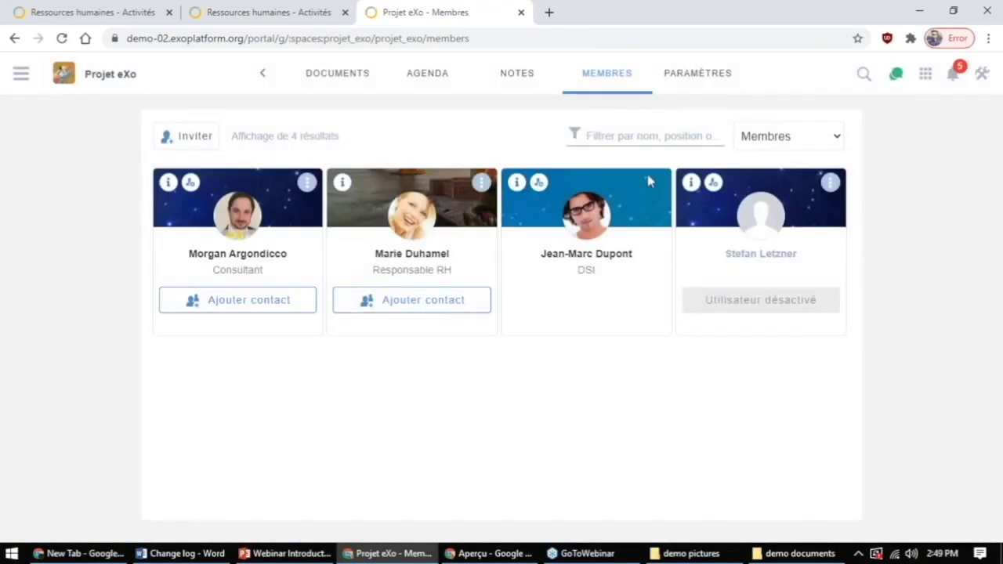
{"action": "left_click", "coordinate": [482, 184]}
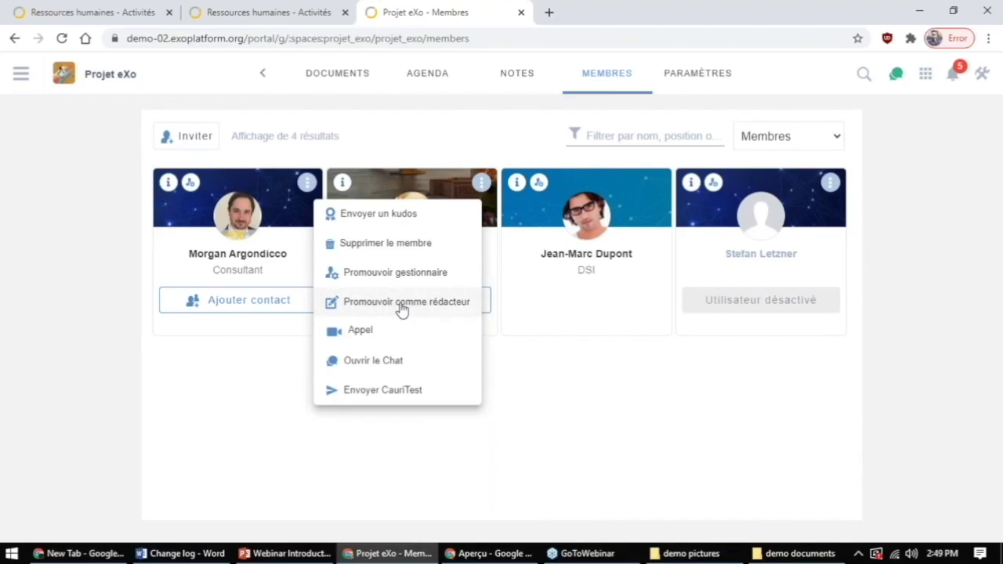
{"action": "left_click", "coordinate": [616, 468]}
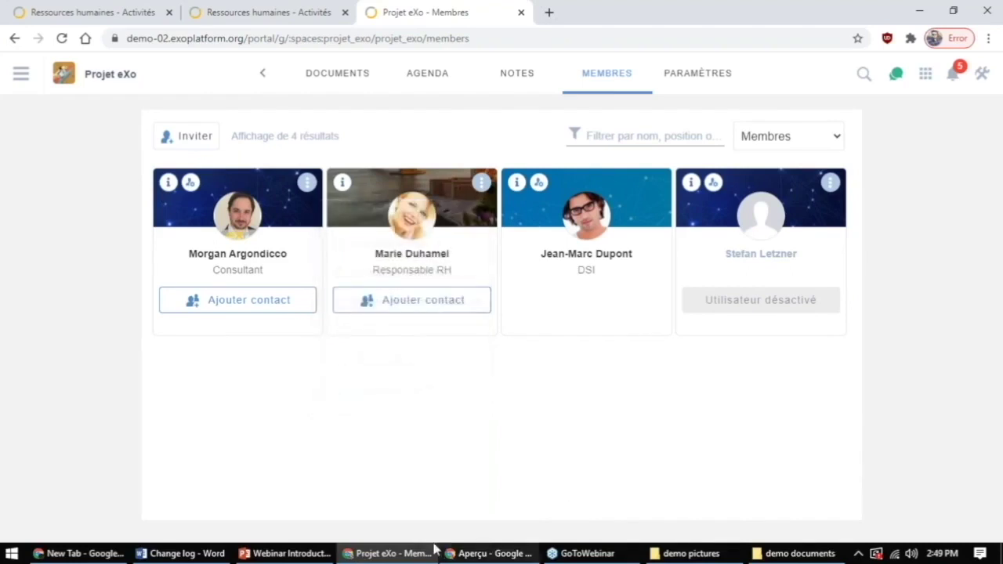
Switch to PowerPoint, show slide 20 on automated space member management, and highlight "synchro avec des groupes système" in its title
{"action": "left_click", "coordinate": [287, 553]}
{"action": "left_click", "coordinate": [33, 454]}
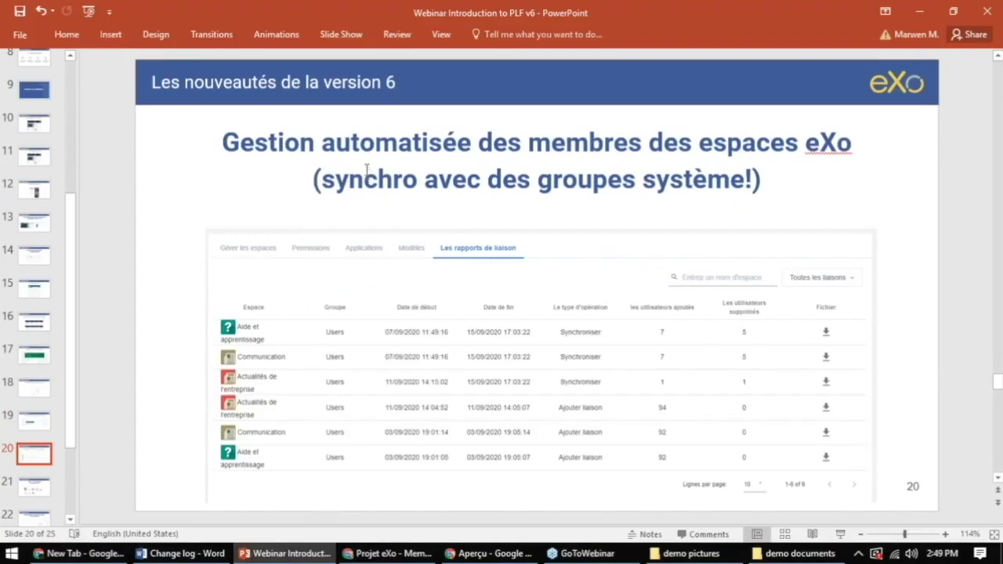
{"action": "left_click_drag", "start_coordinate": [323, 179], "coordinate": [744, 180]}
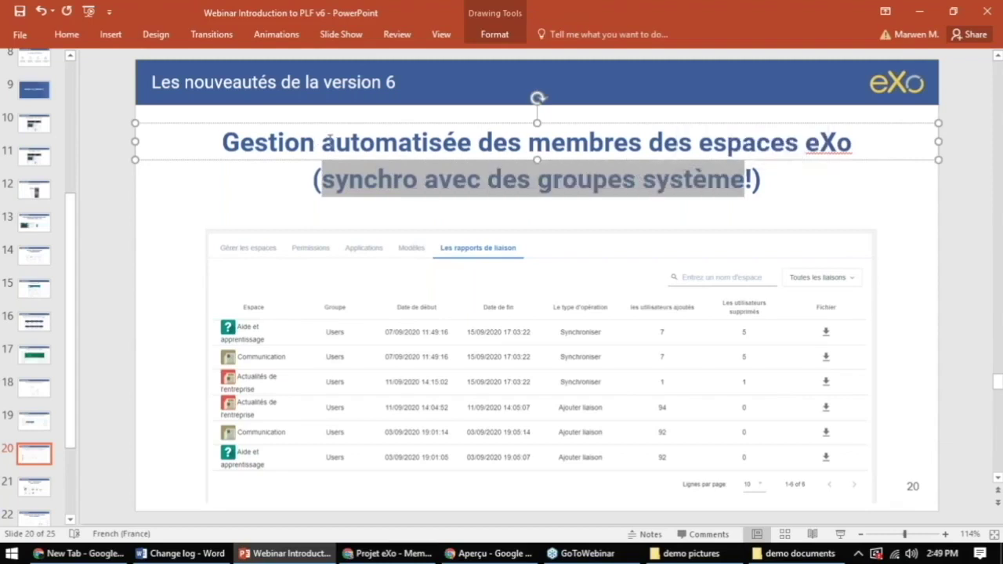
Return to the browser and open the group link reports (Les rapports de liaison) in the space administration
{"action": "left_click", "coordinate": [292, 554]}
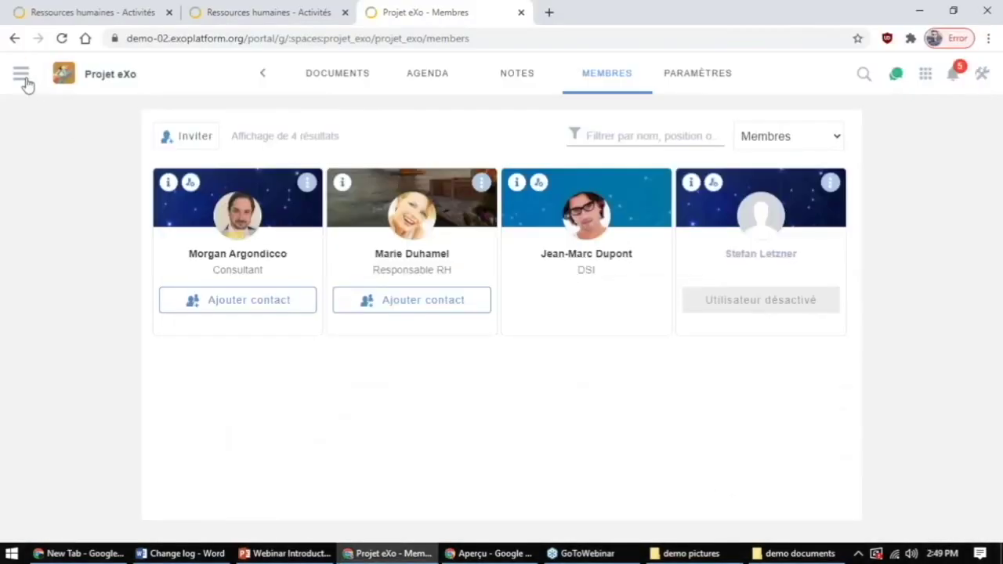
{"action": "left_click", "coordinate": [23, 72]}
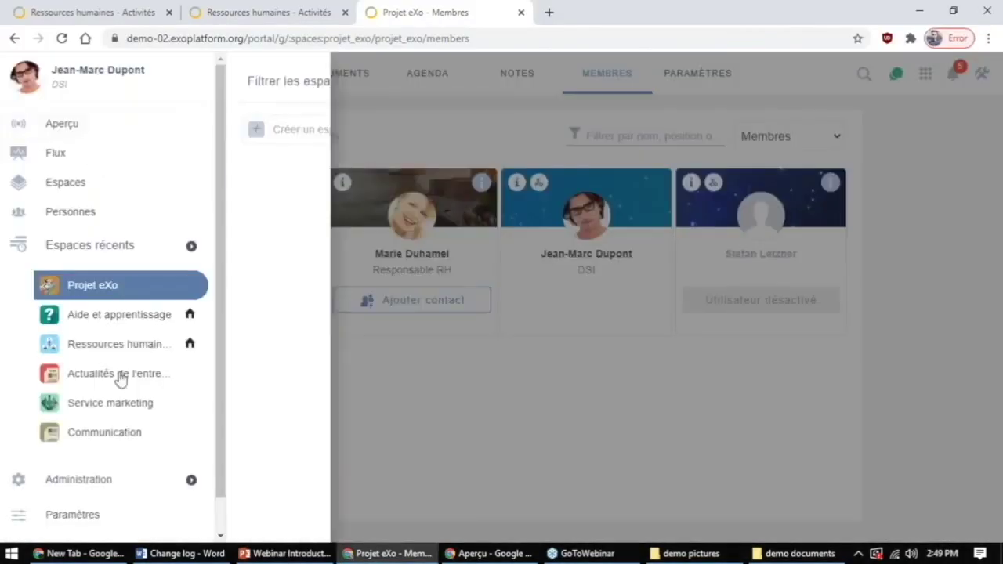
{"action": "mouse_move", "coordinate": [123, 490]}
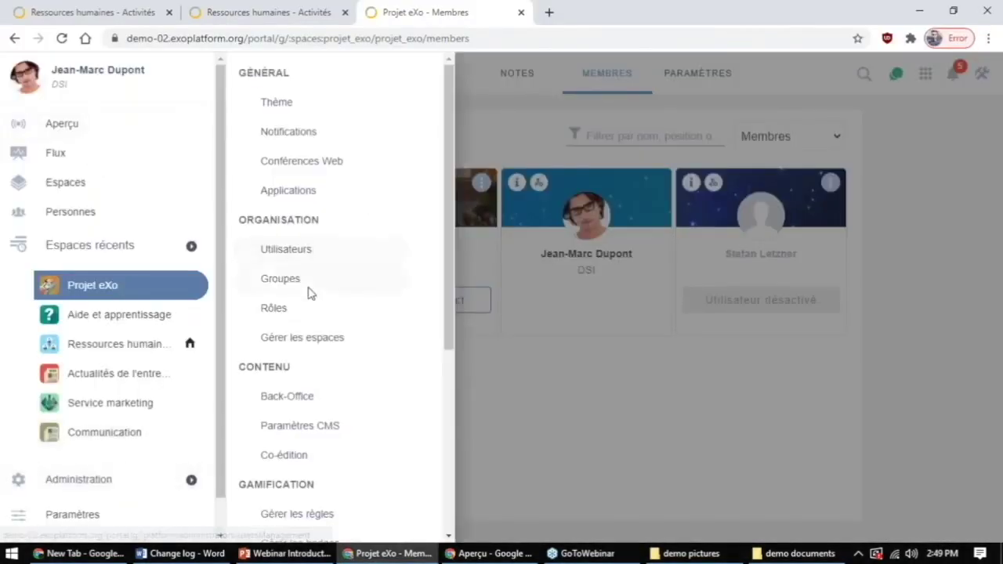
{"action": "left_click", "coordinate": [302, 338]}
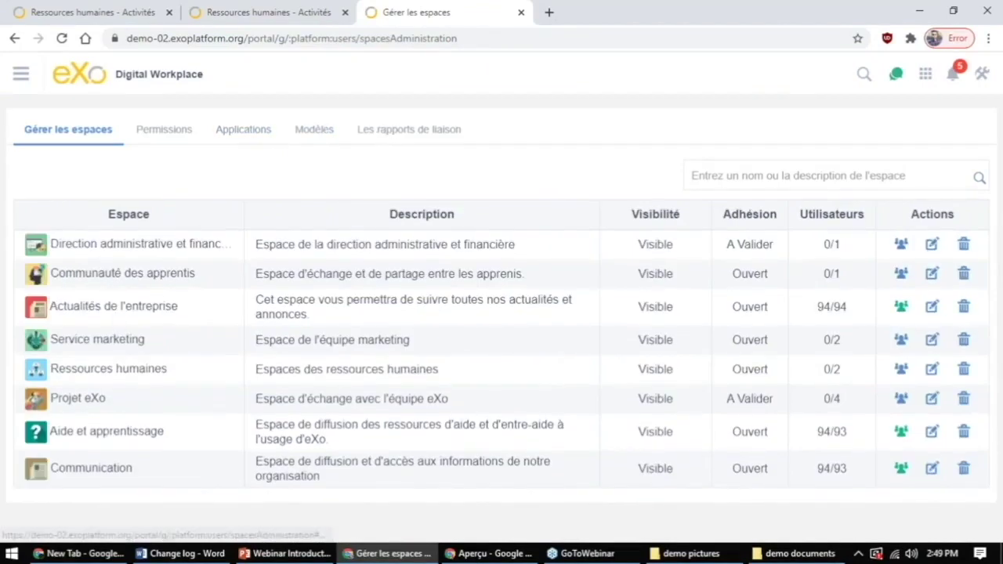
{"action": "left_click", "coordinate": [409, 129]}
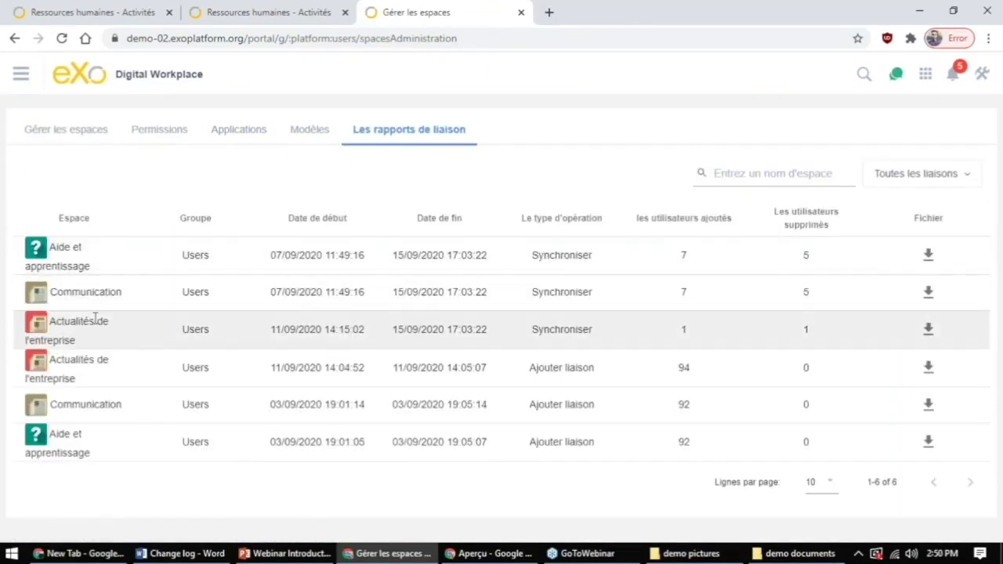
Examine the Actualités de l'entreprise synchronisation report, highlighting its space name and its Synchroniser operation type
{"action": "left_click_drag", "start_coordinate": [68, 323], "coordinate": [76, 338]}
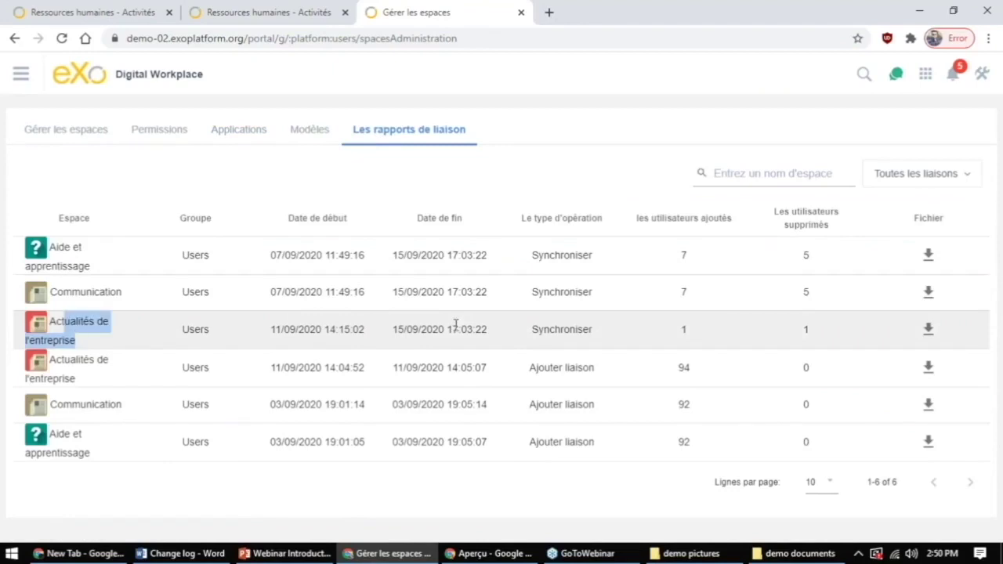
{"action": "left_click_drag", "start_coordinate": [533, 330], "coordinate": [596, 335]}
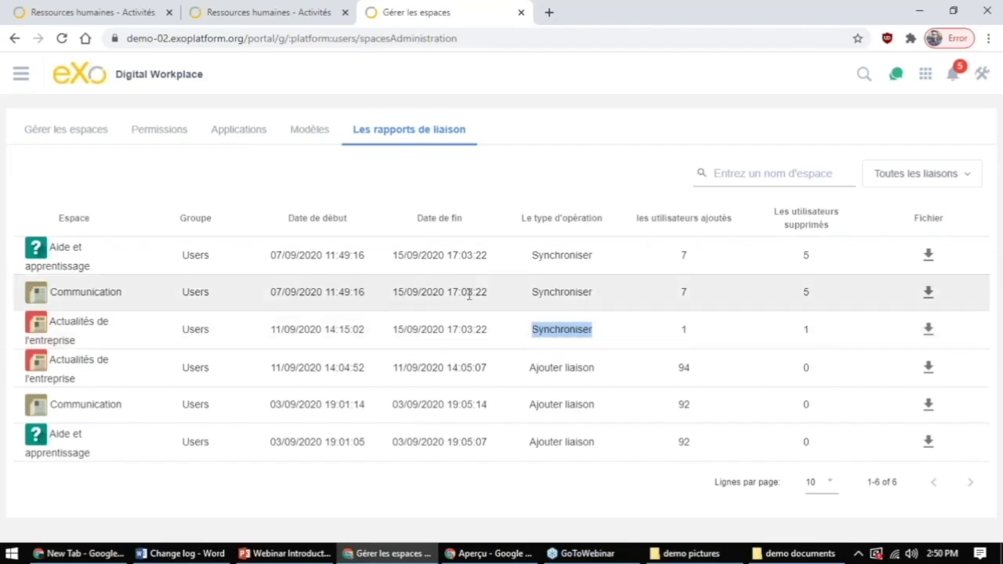
{"action": "left_click_drag", "start_coordinate": [64, 328], "coordinate": [89, 343]}
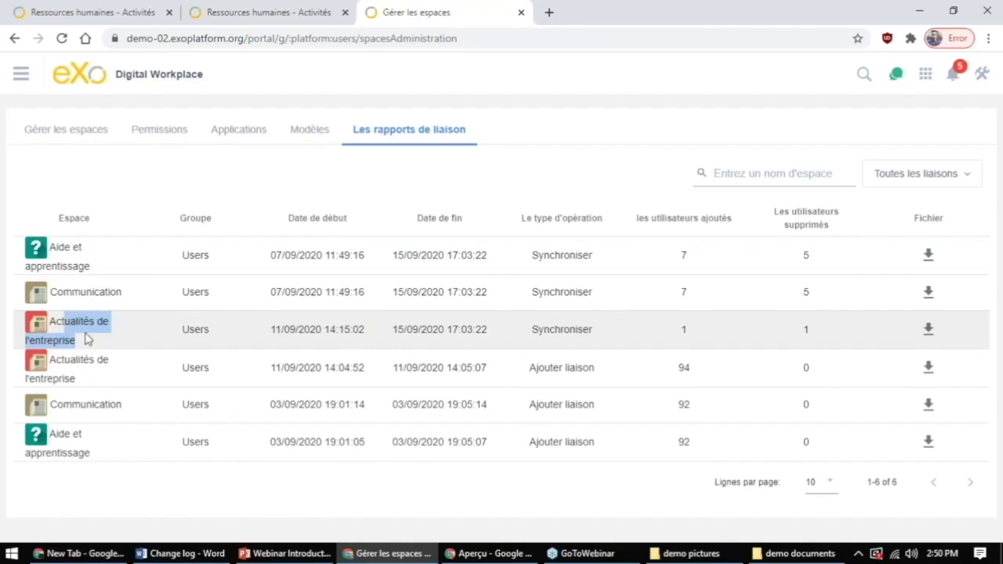
{"action": "left_click", "coordinate": [258, 178]}
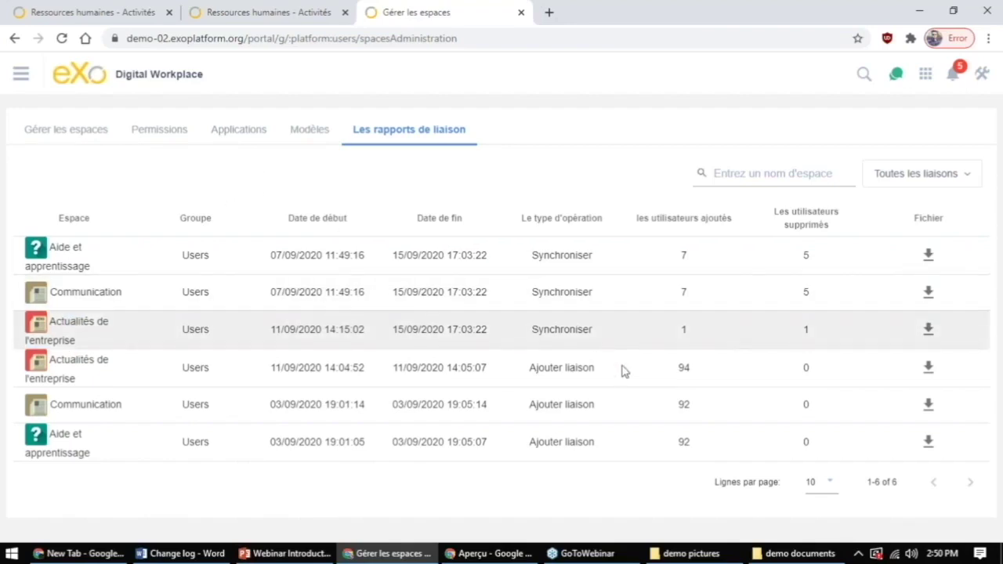
Show slide 21 on the global search engine in PowerPoint, and back in the browser open the Aperçu home page
{"action": "left_click", "coordinate": [305, 552]}
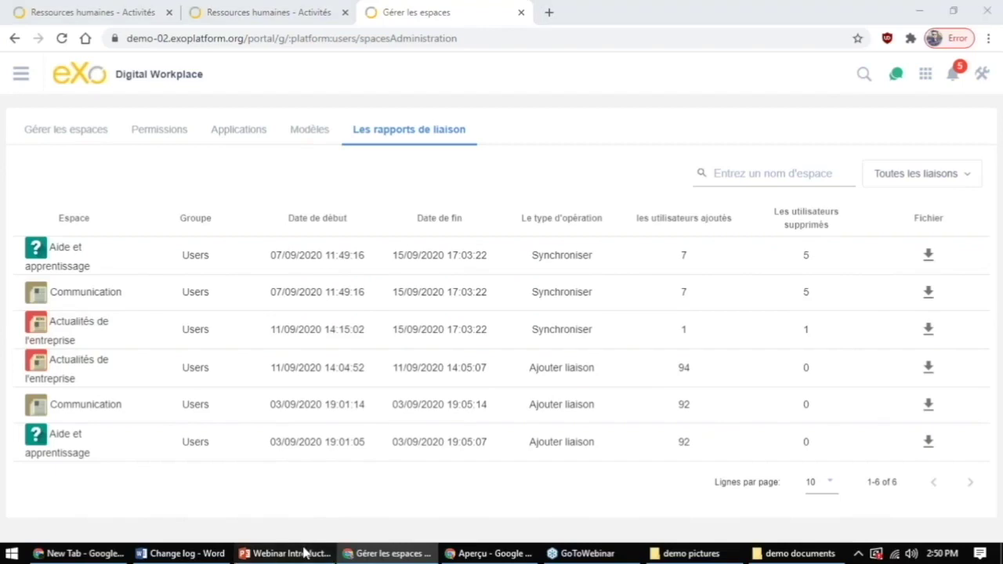
{"action": "key", "text": "Page_Down"}
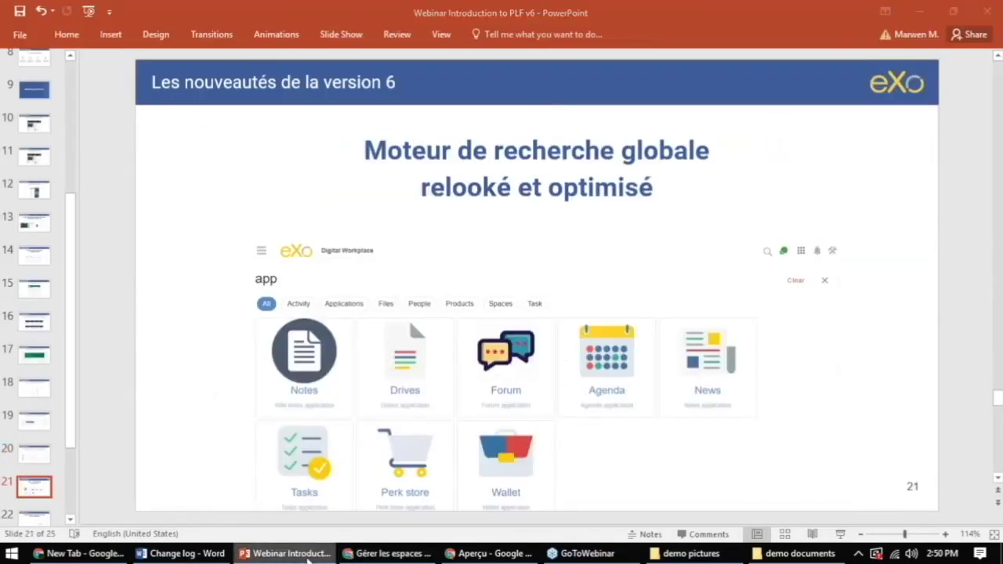
{"action": "left_click", "coordinate": [307, 558]}
{"action": "left_click", "coordinate": [24, 75]}
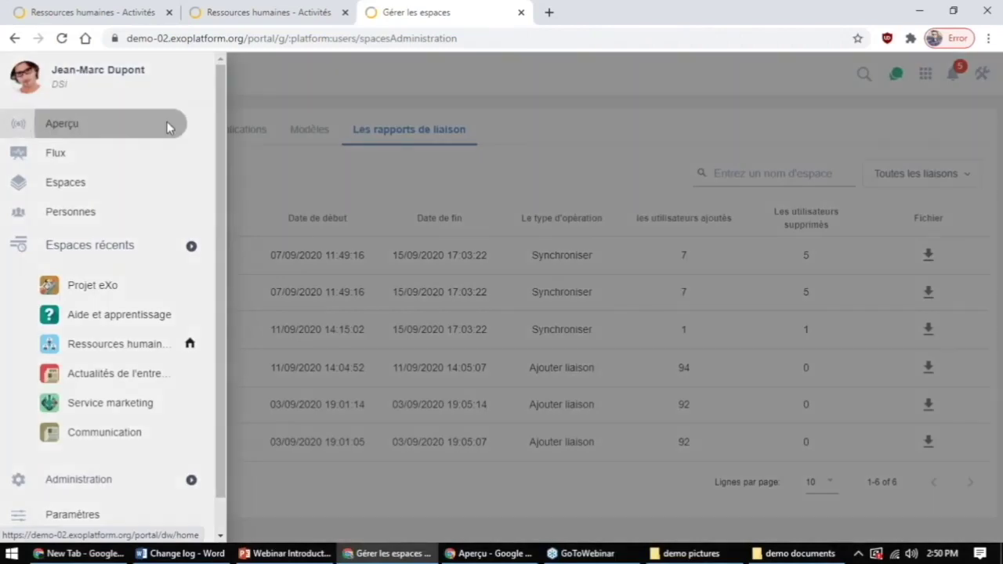
{"action": "left_click", "coordinate": [167, 123]}
{"action": "left_click", "coordinate": [459, 338]}
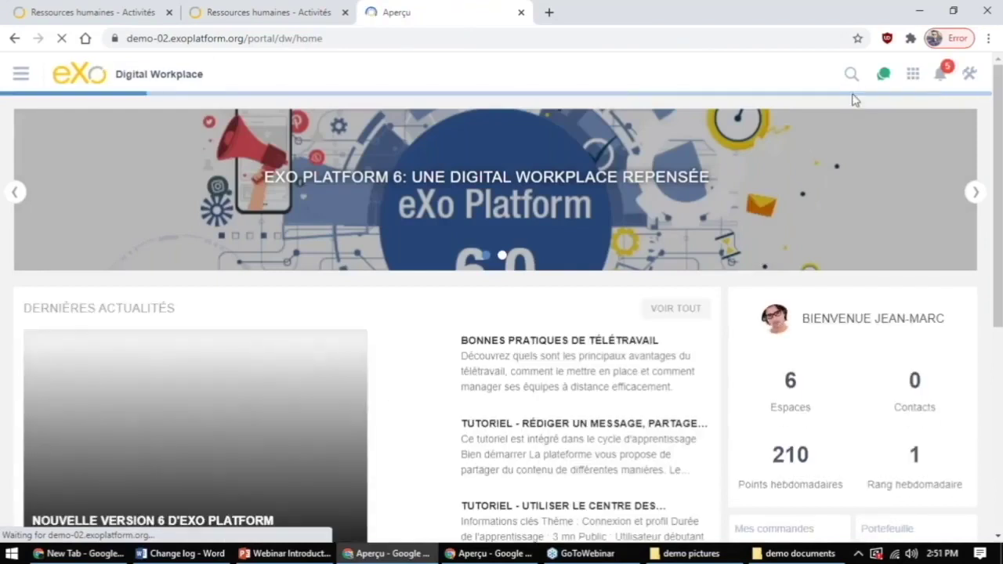
Open the global search and search all content types for "charte"
{"action": "left_click", "coordinate": [851, 73]}
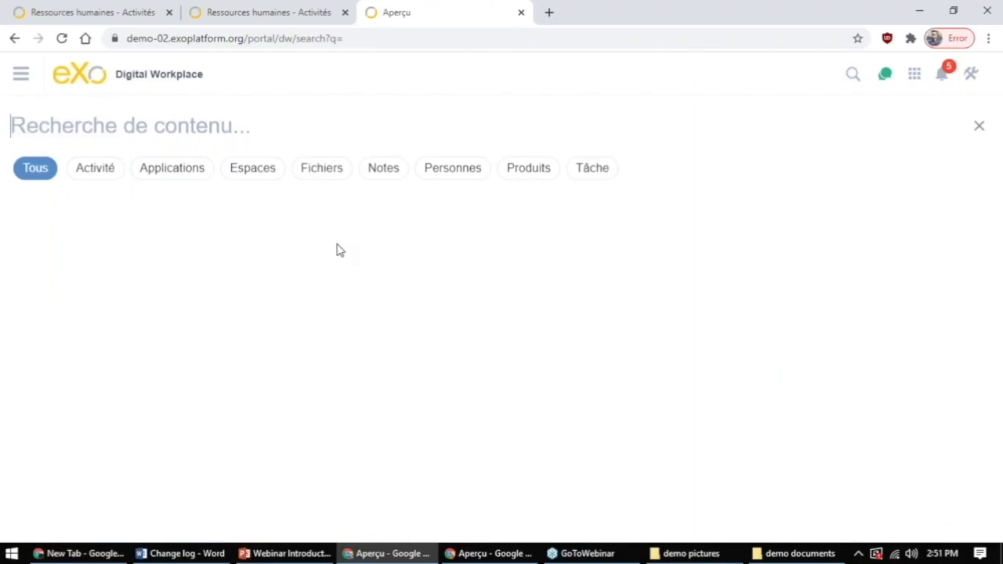
{"action": "type", "text": "charte"}
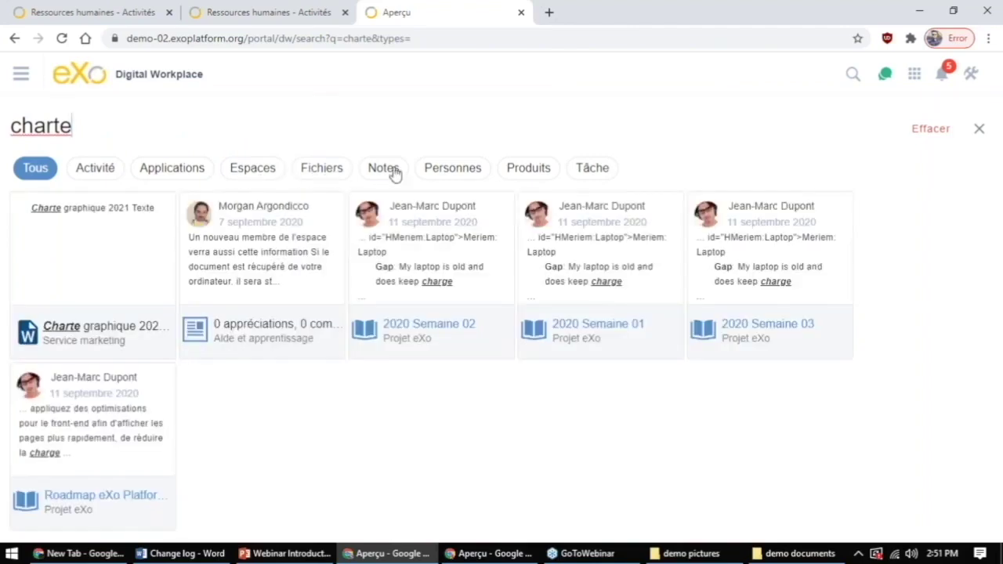
{"action": "double_click", "coordinate": [109, 123]}
{"action": "type", "text": "charte"}
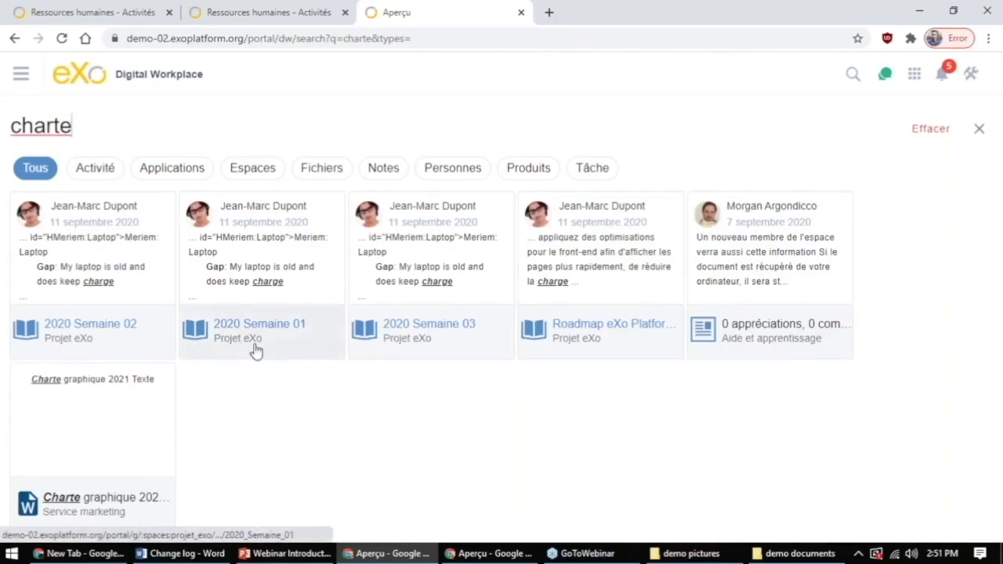
Filter the search results to Activité, preview the full text of the activity found, and show all content types again
{"action": "left_click", "coordinate": [96, 169]}
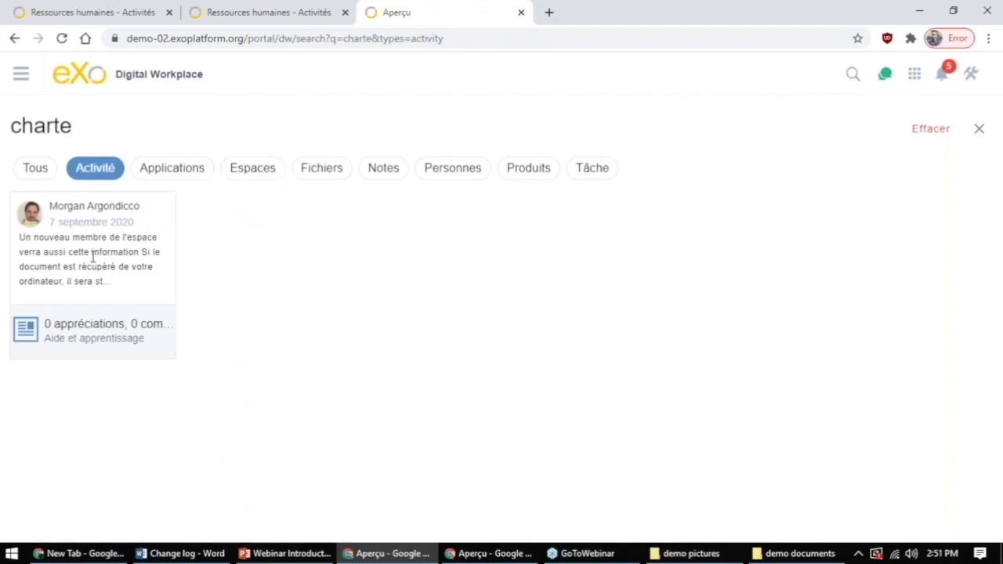
{"action": "mouse_move", "coordinate": [92, 256]}
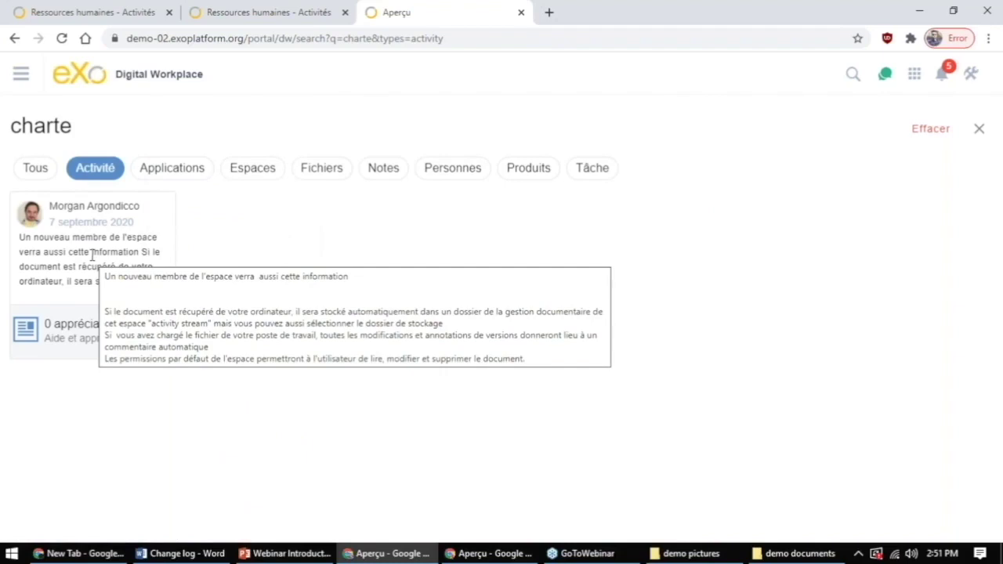
{"action": "left_click", "coordinate": [44, 172]}
Search for "outlook", filter the results to Applications, launch the Outlook application, and close its browser tab
{"action": "left_click_drag", "start_coordinate": [72, 125], "coordinate": [2, 124]}
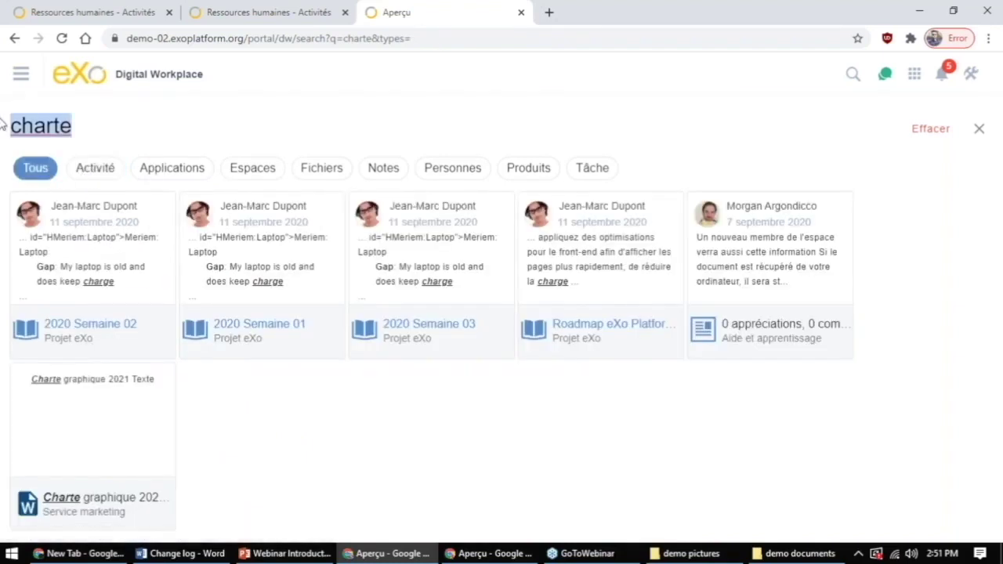
{"action": "type", "text": "outlook"}
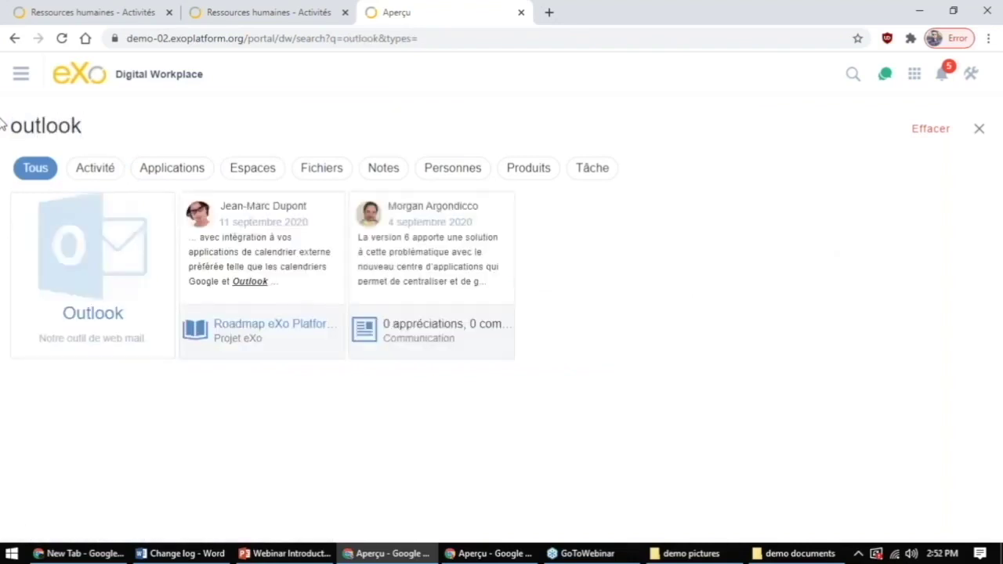
{"action": "left_click", "coordinate": [166, 170]}
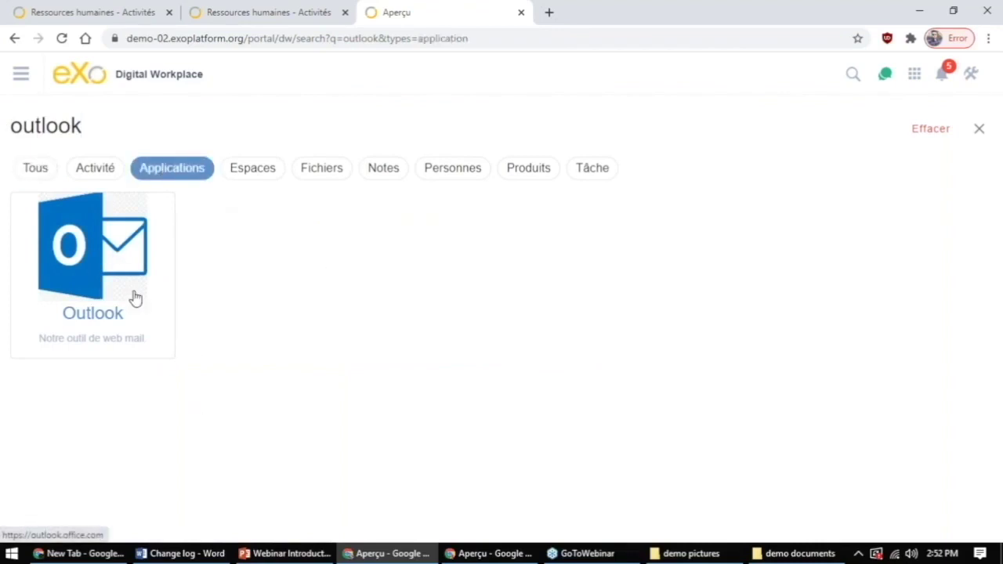
{"action": "left_click", "coordinate": [114, 268]}
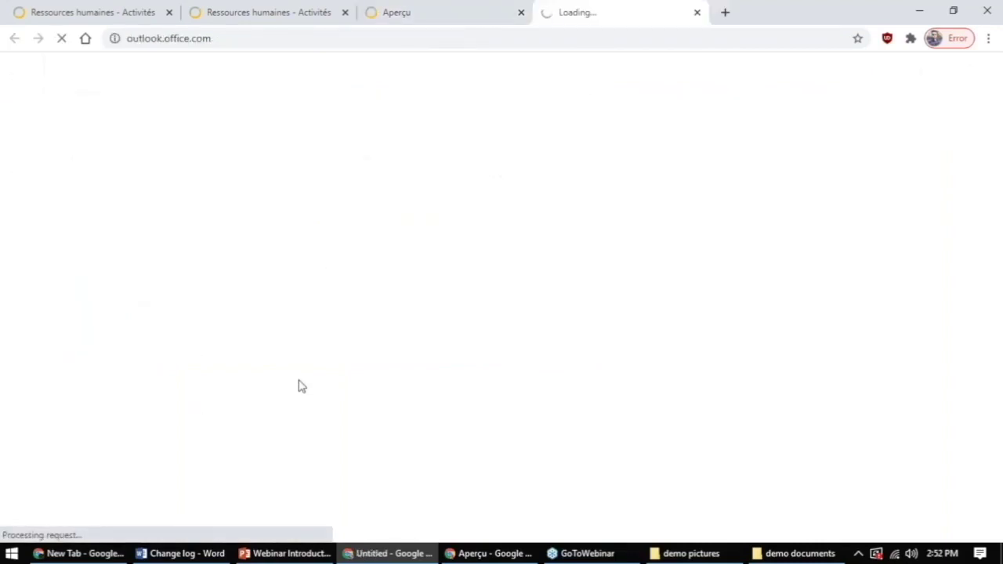
{"action": "left_click", "coordinate": [697, 12]}
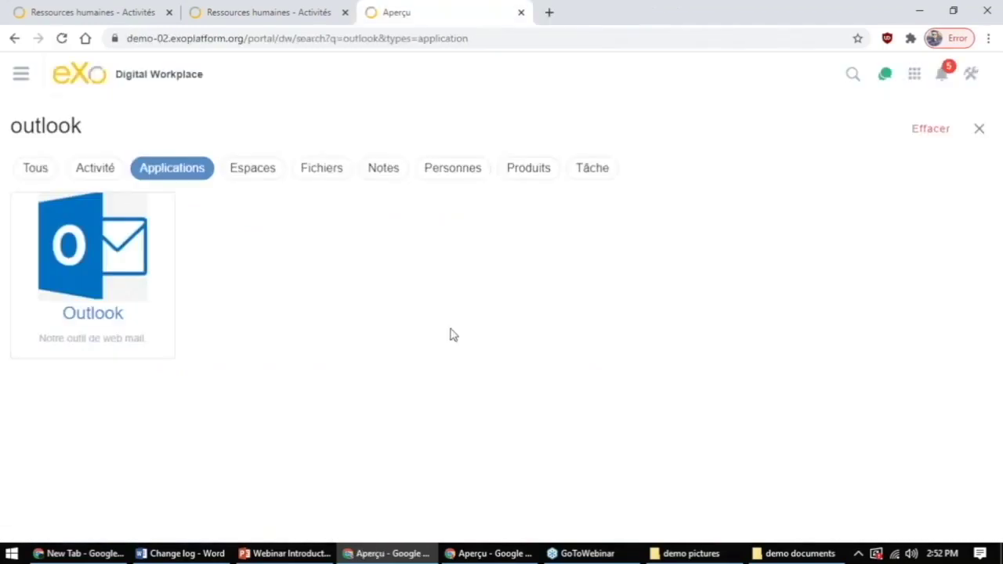
Clear the search term and close the global search to return to the home page
{"action": "left_click_drag", "start_coordinate": [114, 134], "coordinate": [6, 129]}
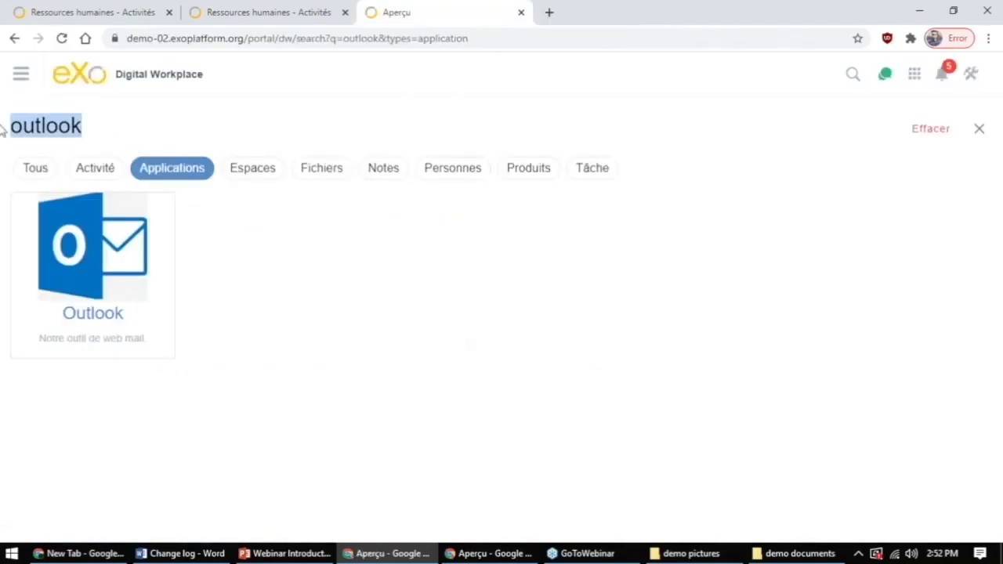
{"action": "key", "text": "BackSpace"}
{"action": "left_click", "coordinate": [977, 129]}
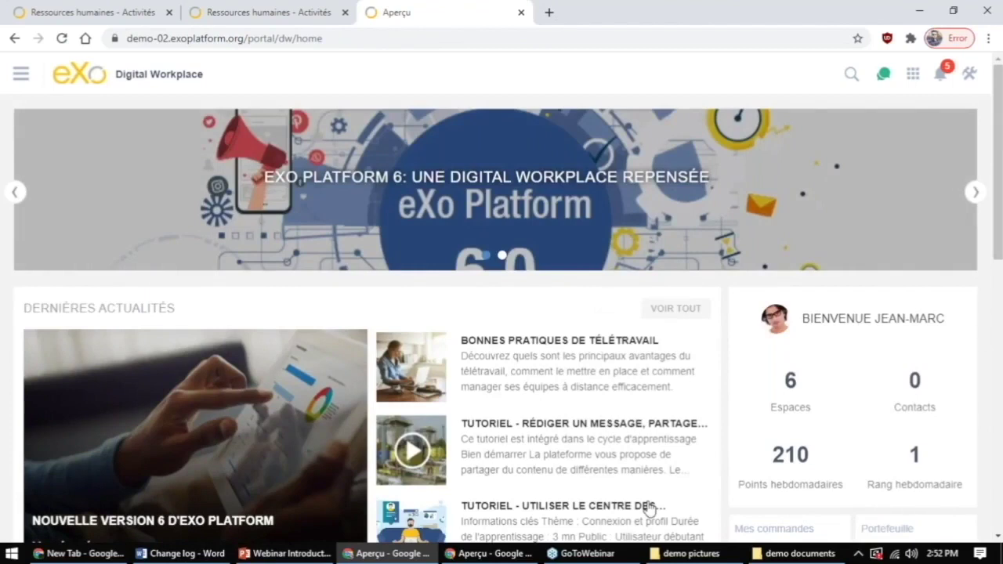
Show slide 22 on connecting OneDrive or Google Drive in PowerPoint, and back in the browser open the Service marketing space
{"action": "left_click", "coordinate": [290, 555]}
{"action": "scroll", "coordinate": [55, 415], "scroll_direction": "down", "scroll_amount": 2}
{"action": "left_click", "coordinate": [54, 413]}
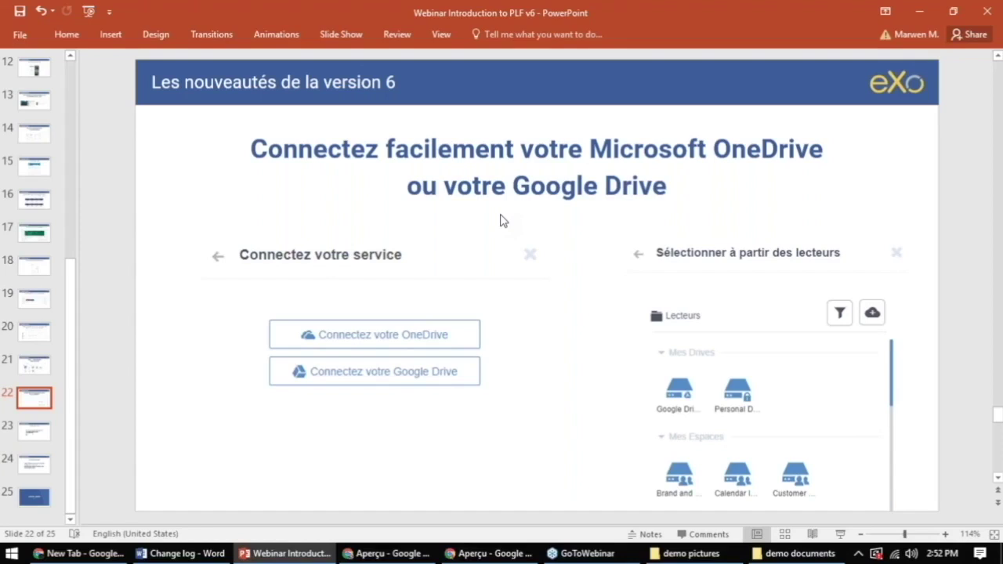
{"action": "left_click", "coordinate": [309, 555]}
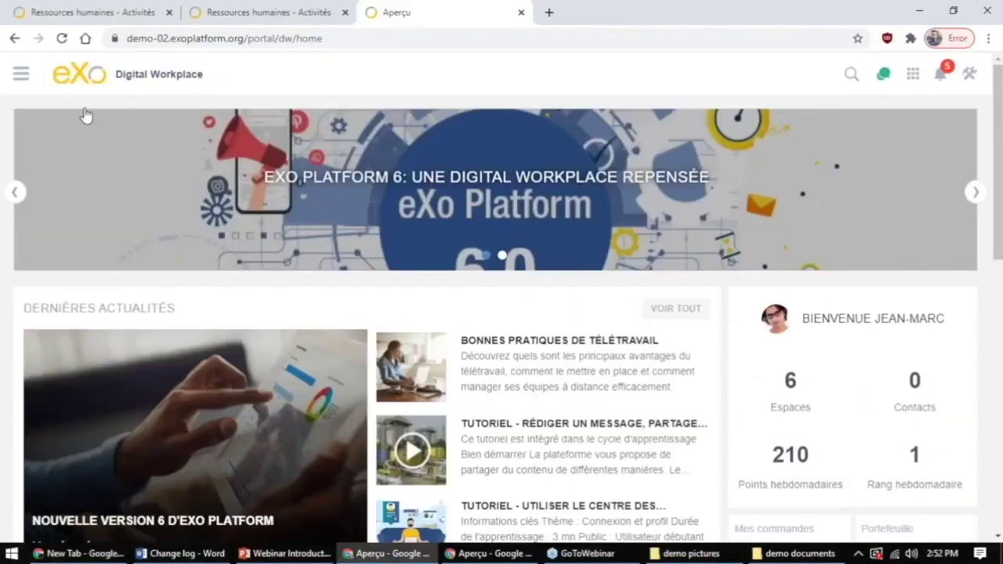
{"action": "left_click", "coordinate": [21, 77]}
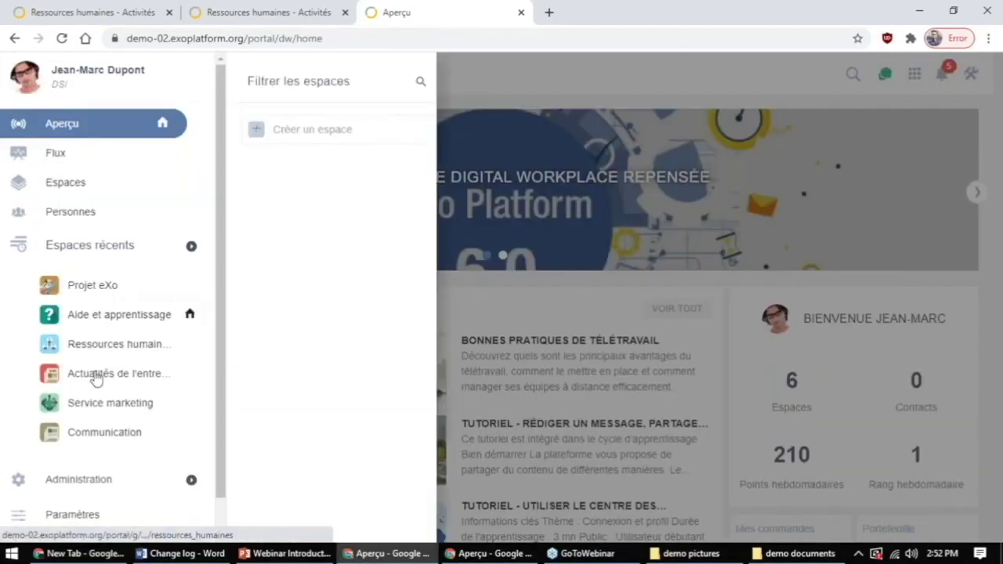
{"action": "left_click", "coordinate": [94, 404]}
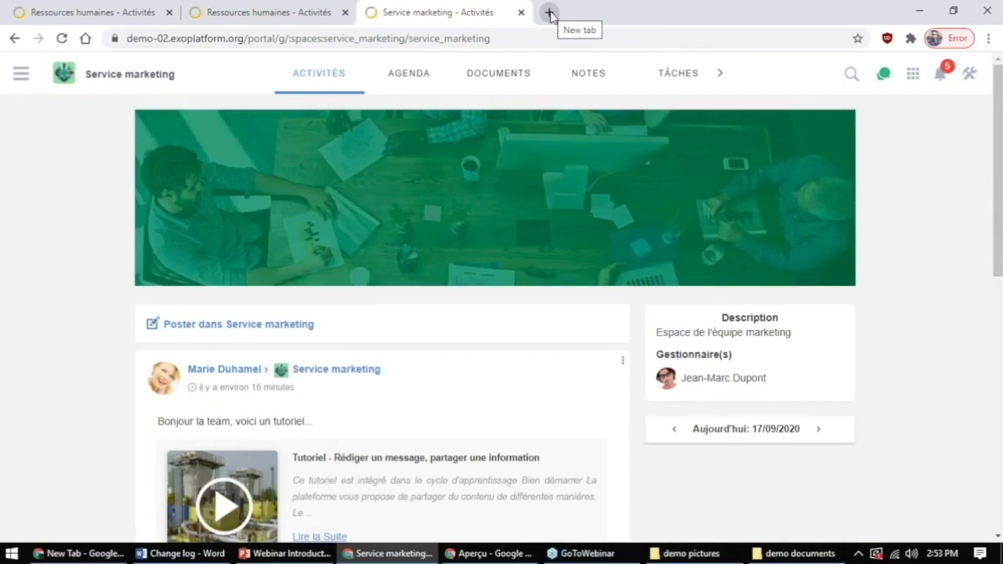
Open the Projet eXo space and draft a short message for it reading "Voici la charte graphique..."
{"action": "left_click", "coordinate": [13, 83]}
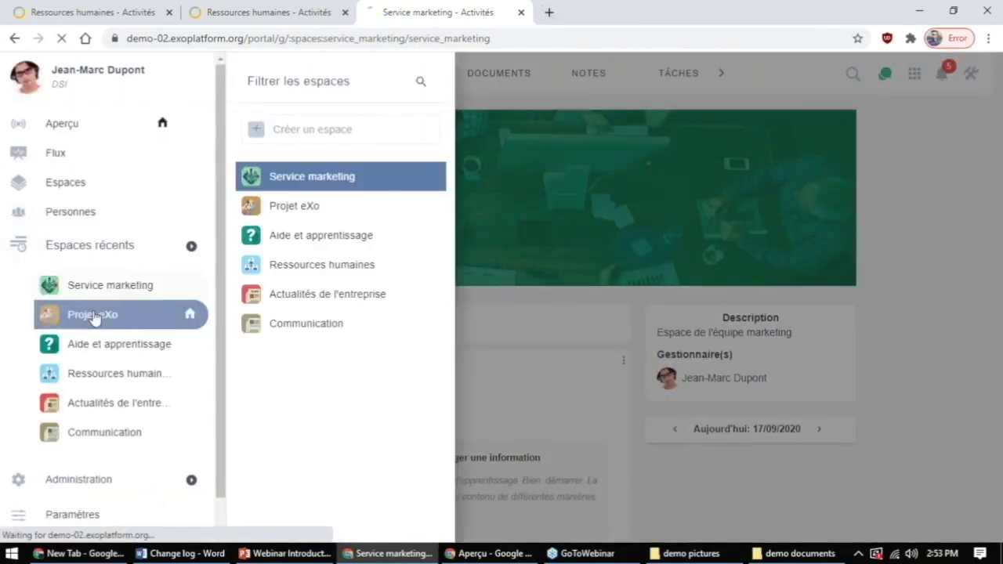
{"action": "left_click", "coordinate": [88, 314]}
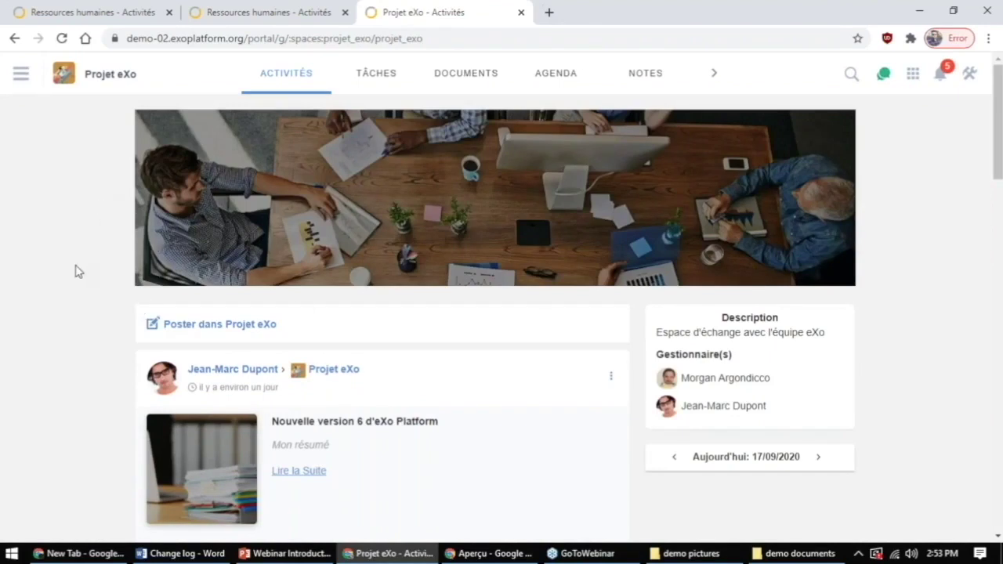
{"action": "left_click", "coordinate": [186, 330]}
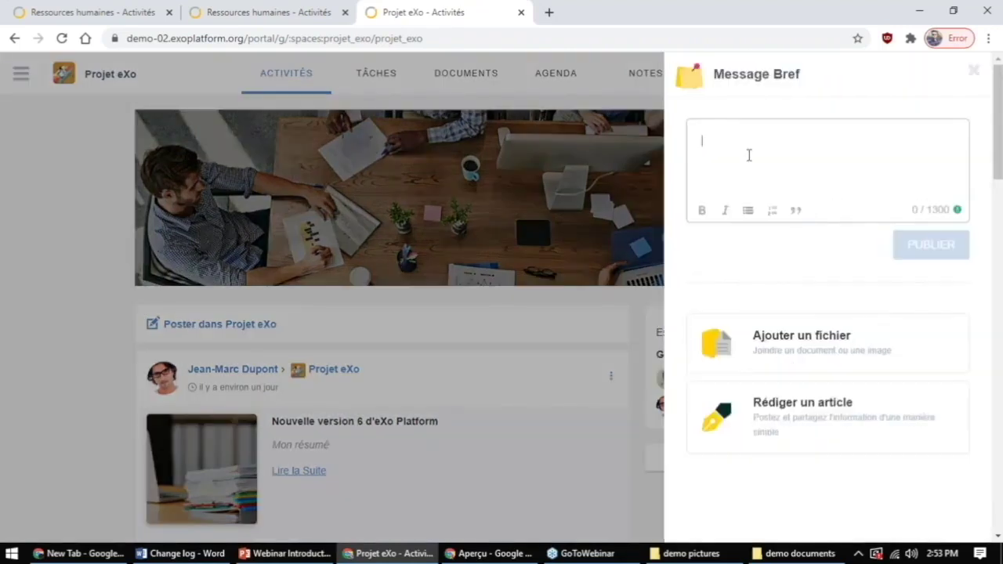
{"action": "type", "text": "Voici la c"}
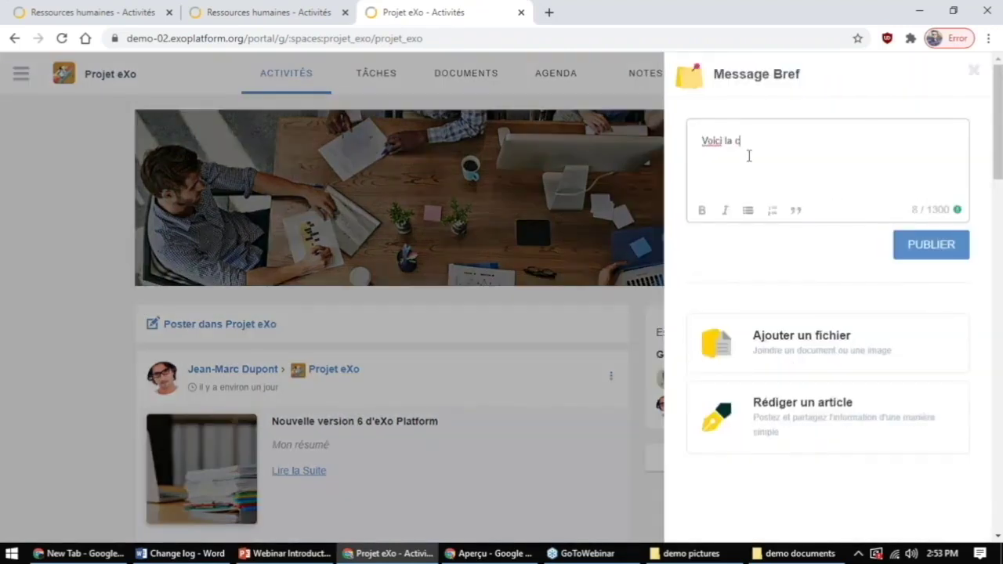
{"action": "type", "text": "harte graphique"}
{"action": "type", "text": " :"}
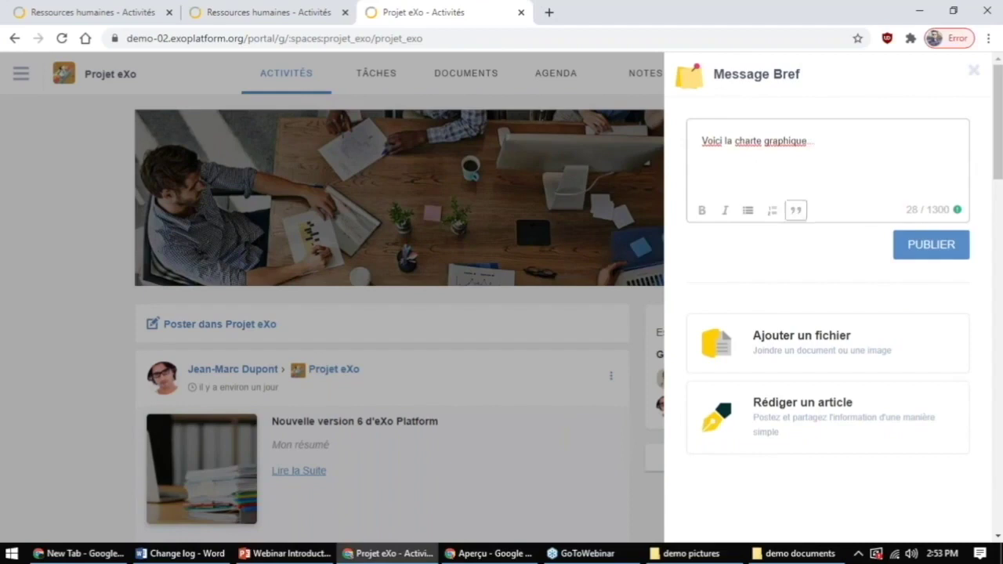
For the message's attachment, browse from the projet_exo folder up to all drives and show the cloud services that can be connected
{"action": "left_click", "coordinate": [810, 347]}
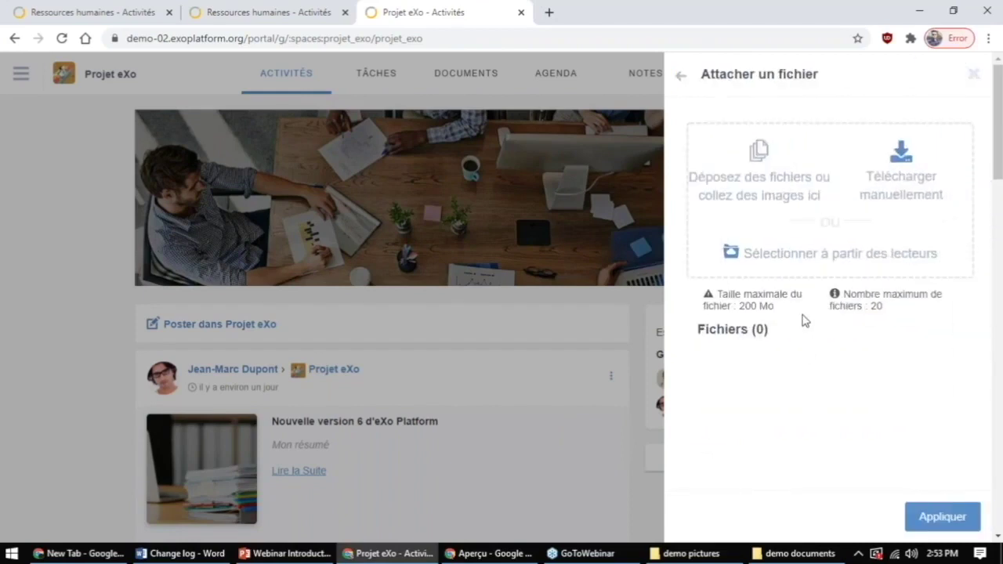
{"action": "left_click", "coordinate": [833, 262]}
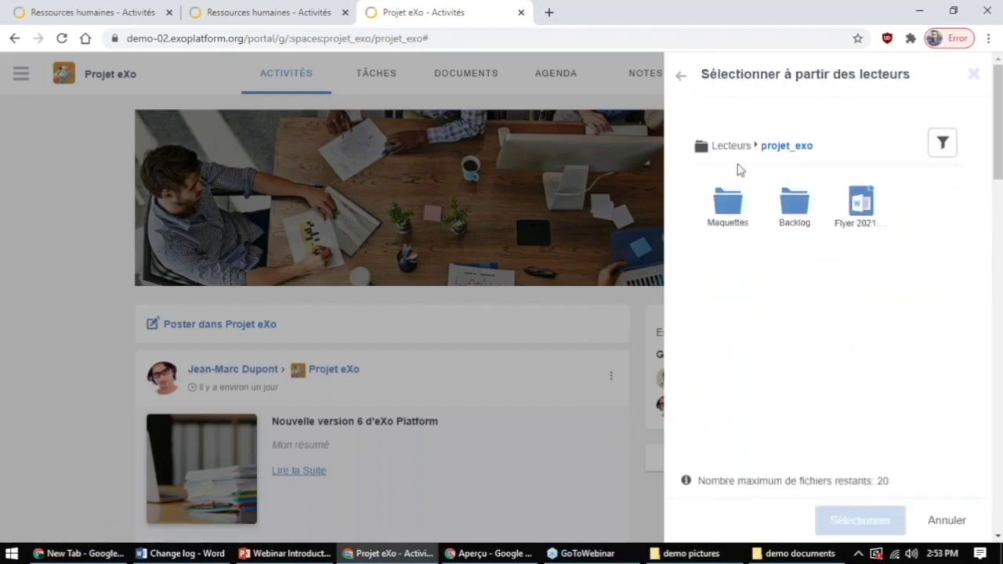
{"action": "left_click", "coordinate": [732, 153]}
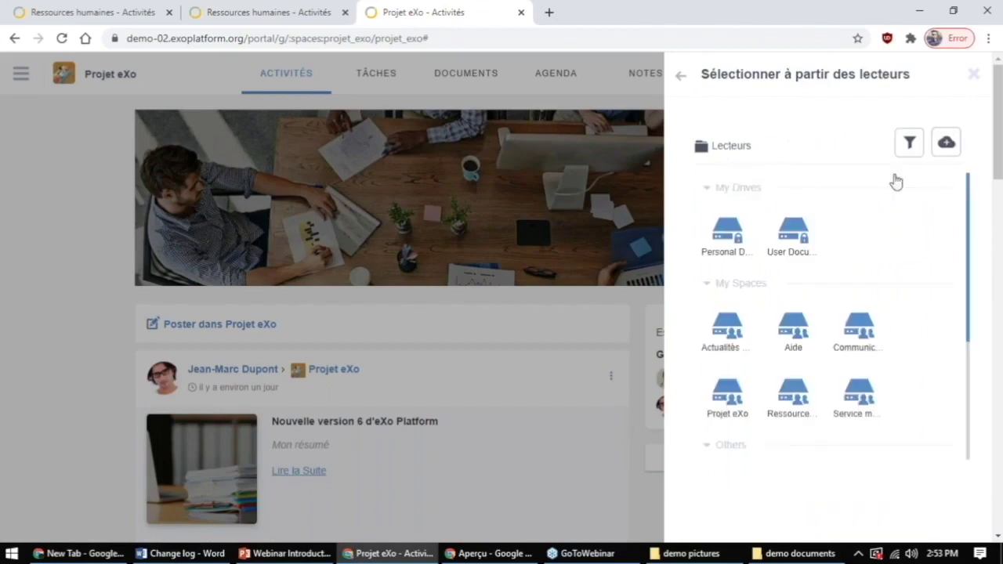
{"action": "left_click", "coordinate": [947, 144]}
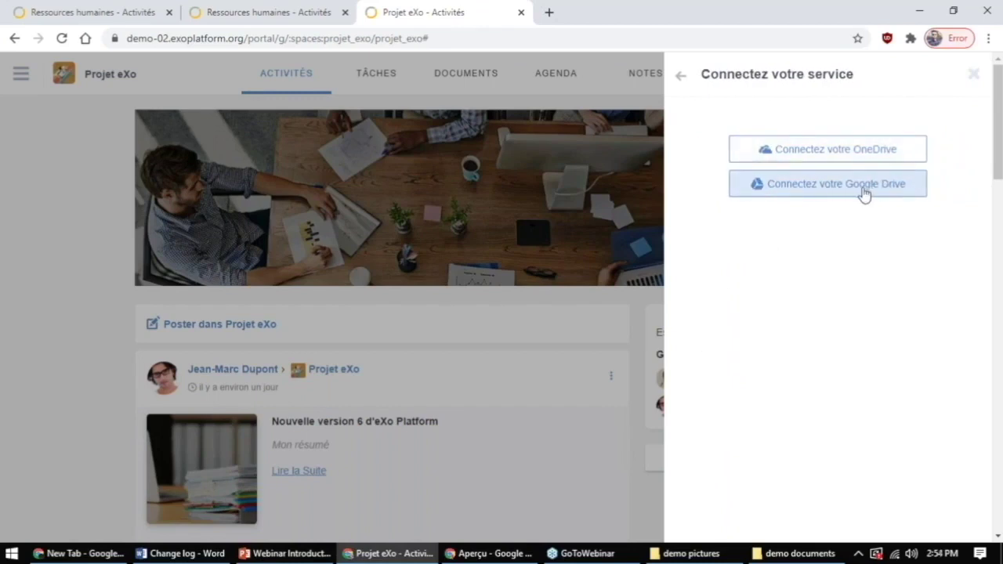
Start connecting Google Drive, close the Google account selection tab without choosing an account, and return to the drive list
{"action": "left_click", "coordinate": [832, 185]}
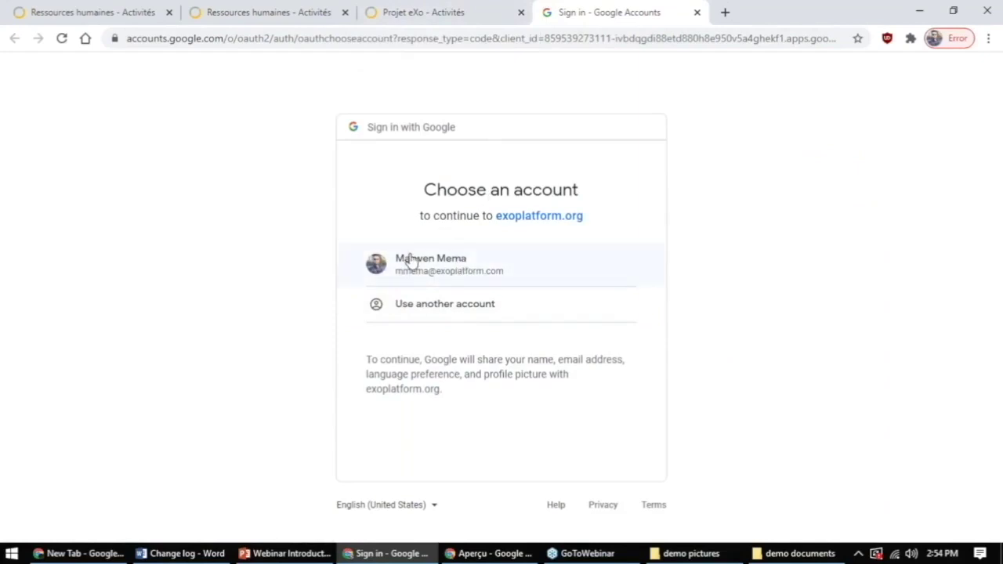
{"action": "middle_click", "coordinate": [587, 9]}
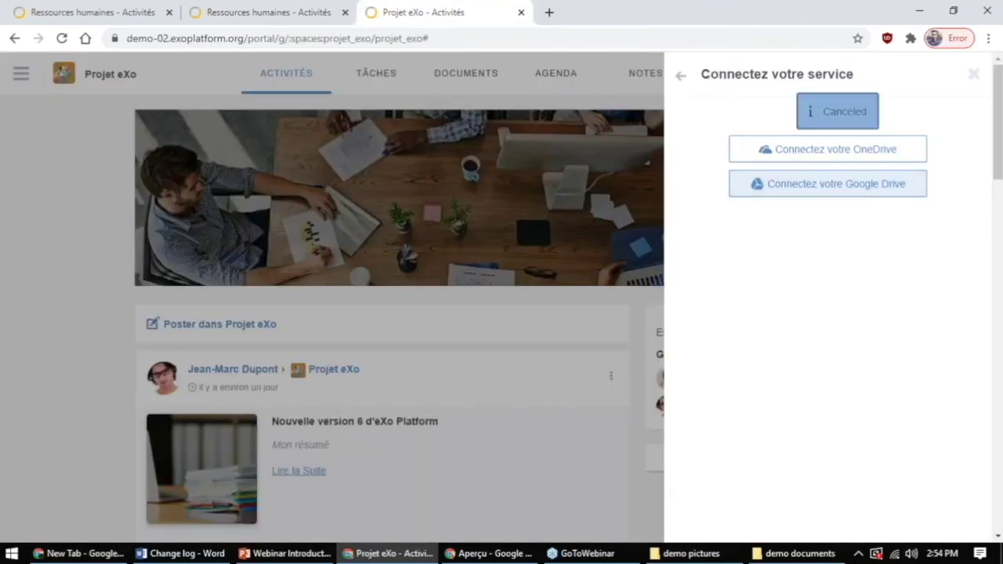
{"action": "left_click", "coordinate": [681, 75]}
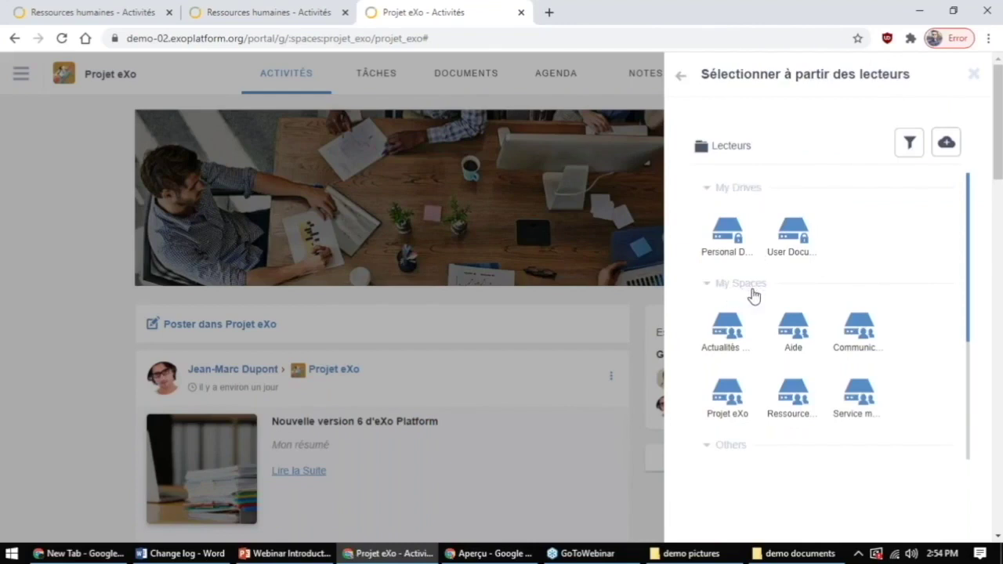
Look through the drives under My Drives, My Spaces and Others, and close the message composer without publishing
{"action": "scroll", "coordinate": [751, 306], "scroll_direction": "down", "scroll_amount": 1}
{"action": "scroll", "coordinate": [750, 305], "scroll_direction": "down", "scroll_amount": 2}
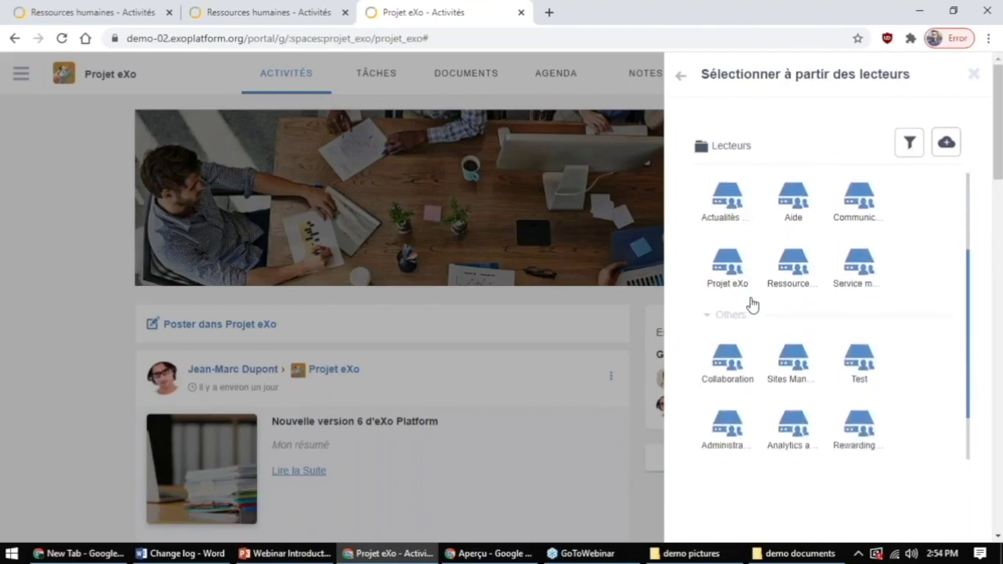
{"action": "scroll", "coordinate": [739, 369], "scroll_direction": "up", "scroll_amount": 2}
{"action": "scroll", "coordinate": [752, 358], "scroll_direction": "up", "scroll_amount": 1}
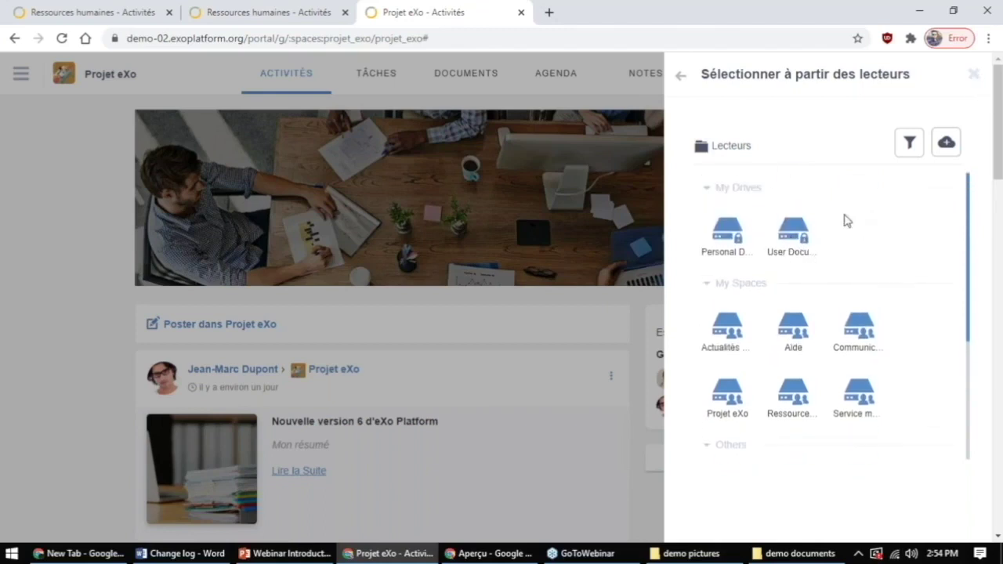
{"action": "left_click", "coordinate": [978, 78]}
{"action": "left_click", "coordinate": [977, 76]}
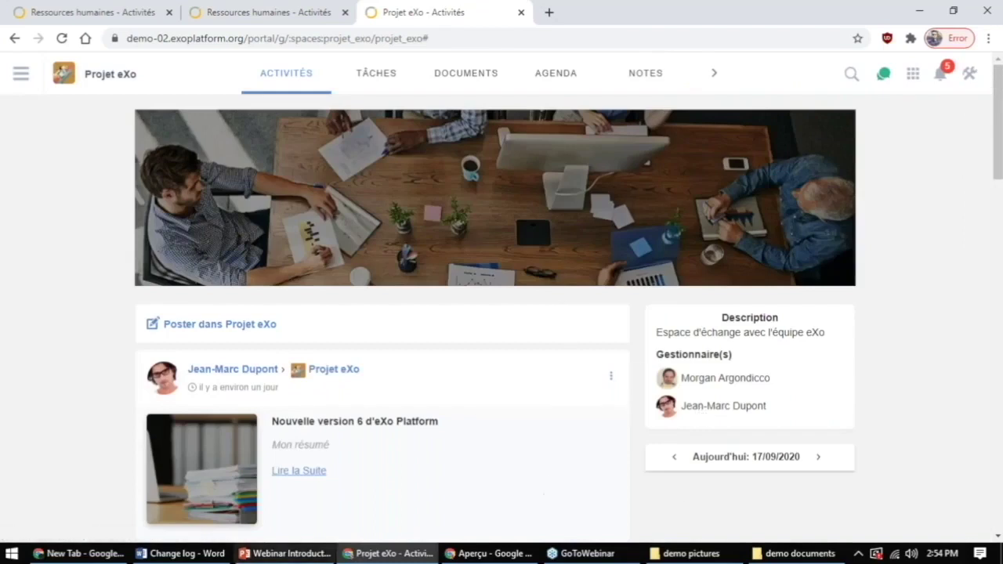
Switch to the PowerPoint presentation and show slide 23, "…et bien plus encore", on the other version 6 novelties
{"action": "left_click", "coordinate": [286, 553]}
{"action": "left_click", "coordinate": [34, 432]}
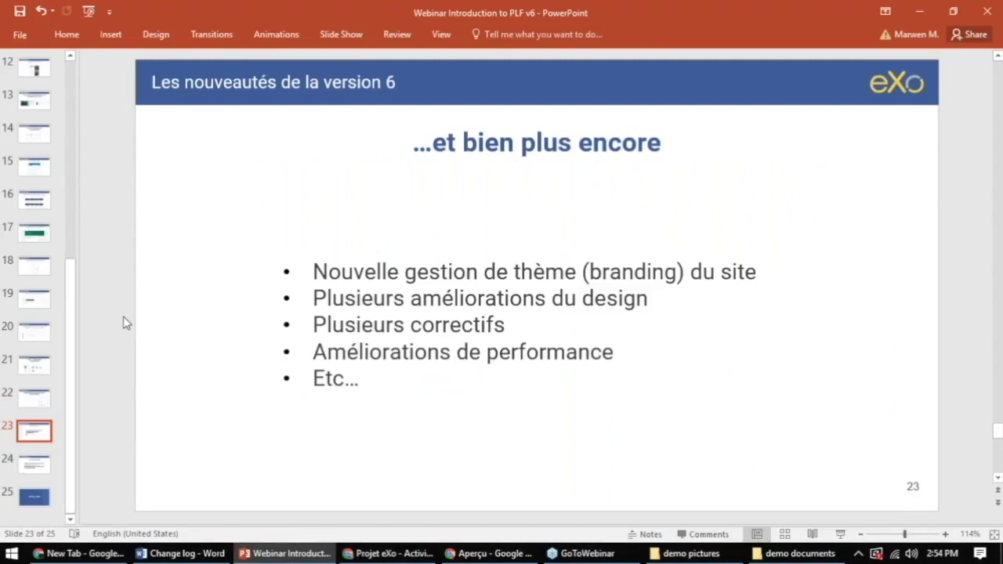
{"action": "mouse_move", "coordinate": [272, 560]}
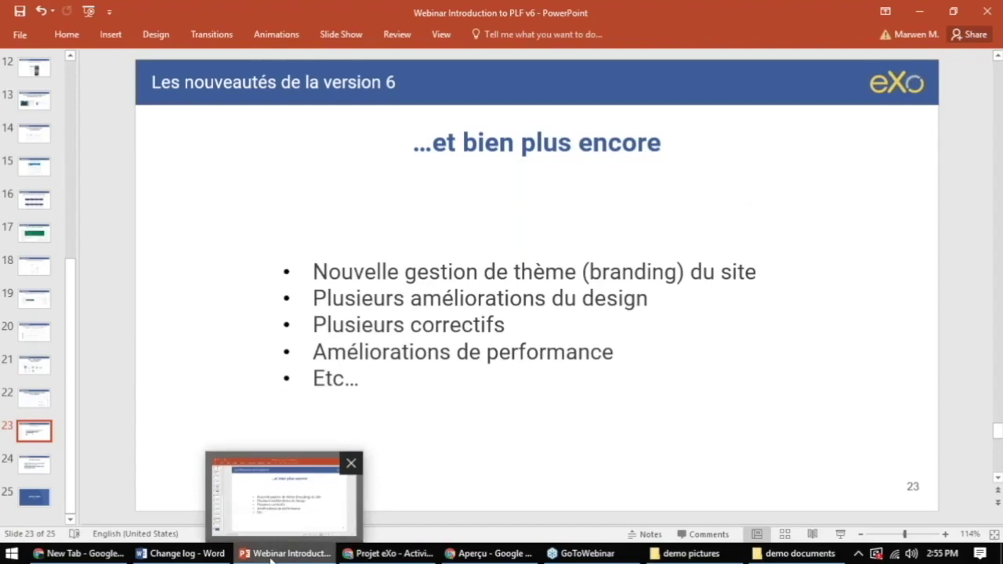